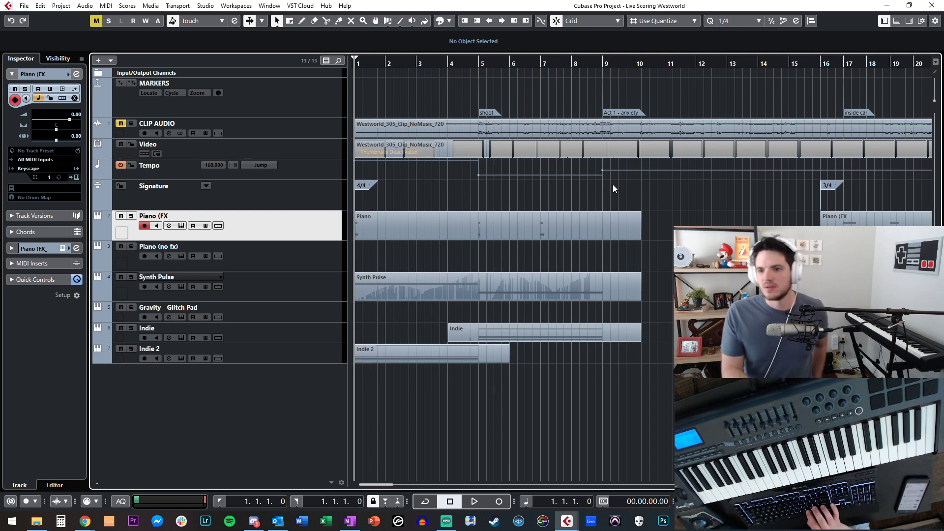
# Play the cue from the beginning through to just past the Act 1 - anxiety marker
pyautogui.press('space')
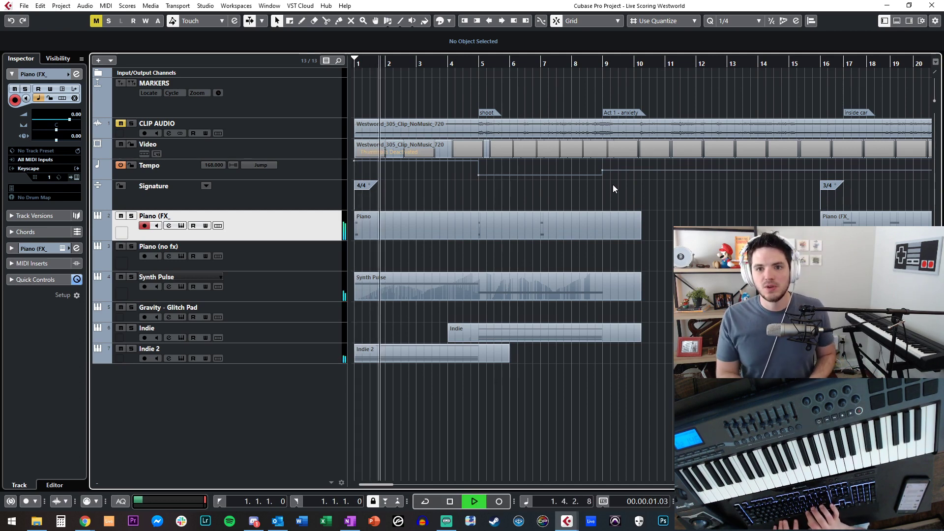
pyautogui.press('space')
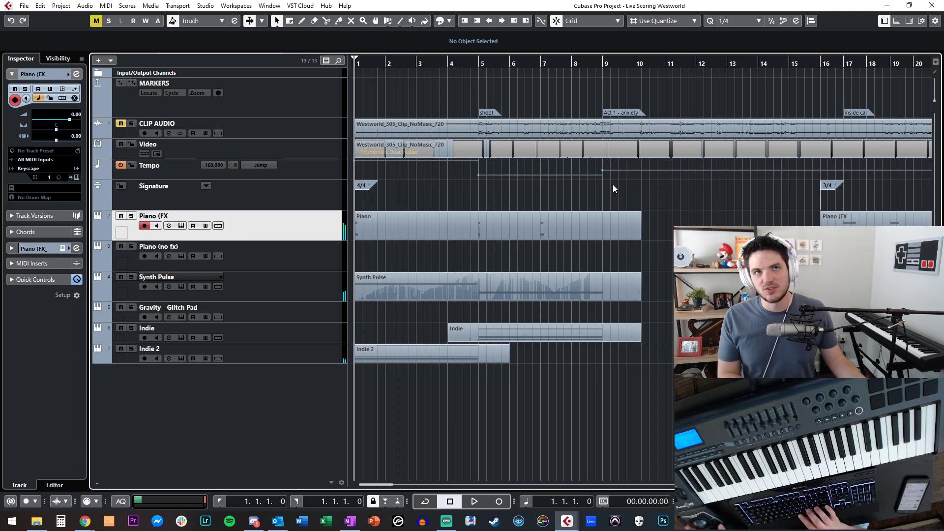
pyautogui.press('space')
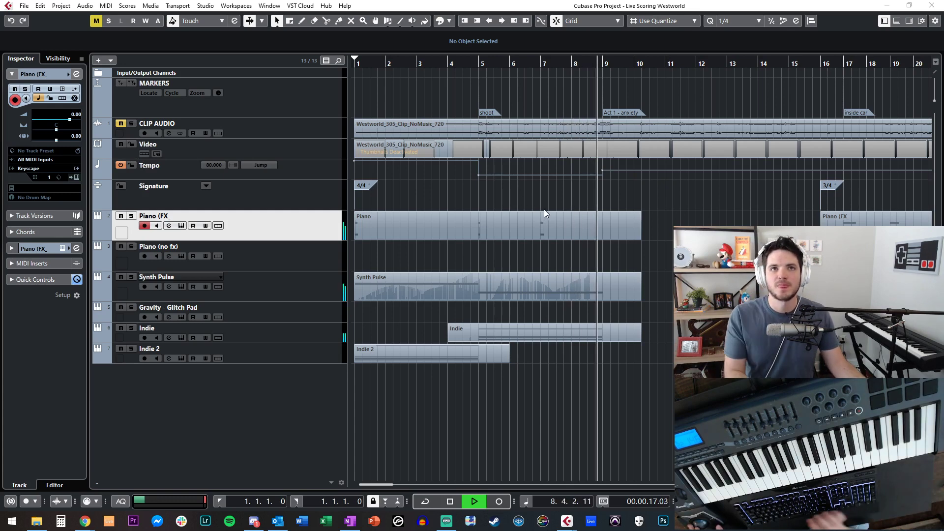
pyautogui.press('space')
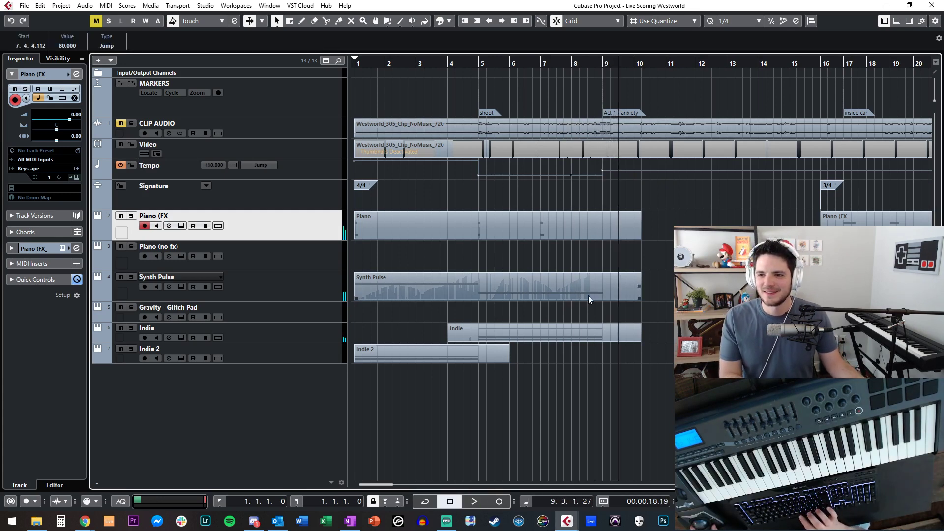
pyautogui.doubleClick(588, 294)
pyautogui.press('Return')
pyautogui.click(533, 255)
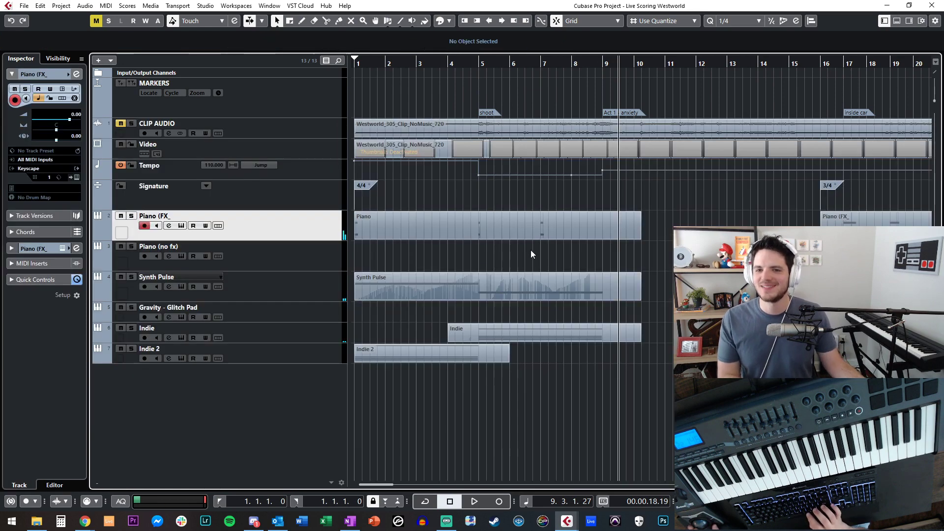
# Open the Indie part in the Key Editor and play its sustained chord from bar 5
pyautogui.doubleClick(531, 326)
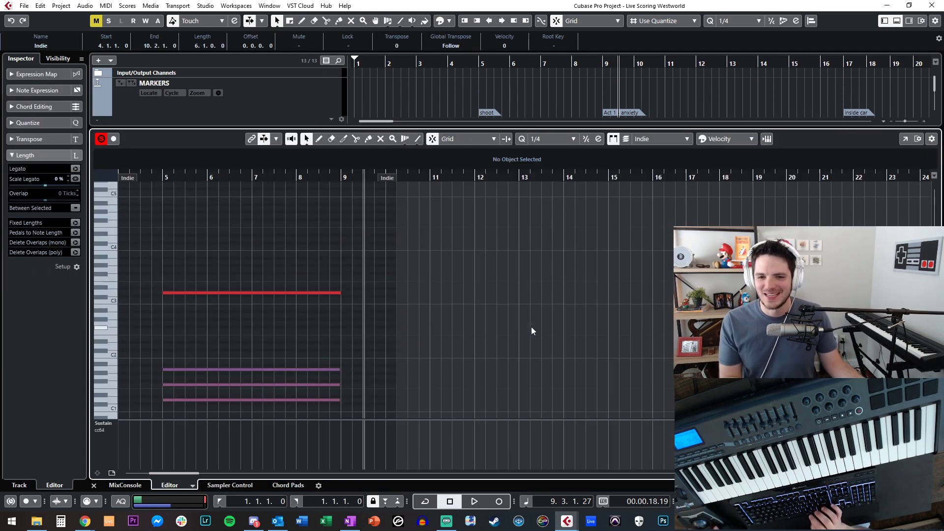
pyautogui.press('KP_Subtract')
pyautogui.press('KP_Subtract')
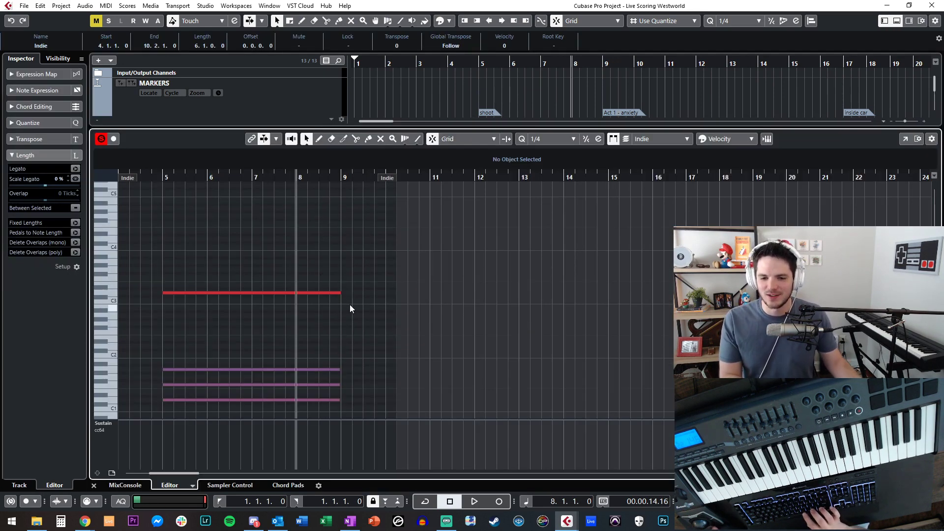
pyautogui.press('h')
pyautogui.press('h')
pyautogui.press('h')
pyautogui.hotkey('shift', 'h')
pyautogui.press('KP_Subtract')
pyautogui.press('KP_Subtract')
pyautogui.press('KP_Subtract')
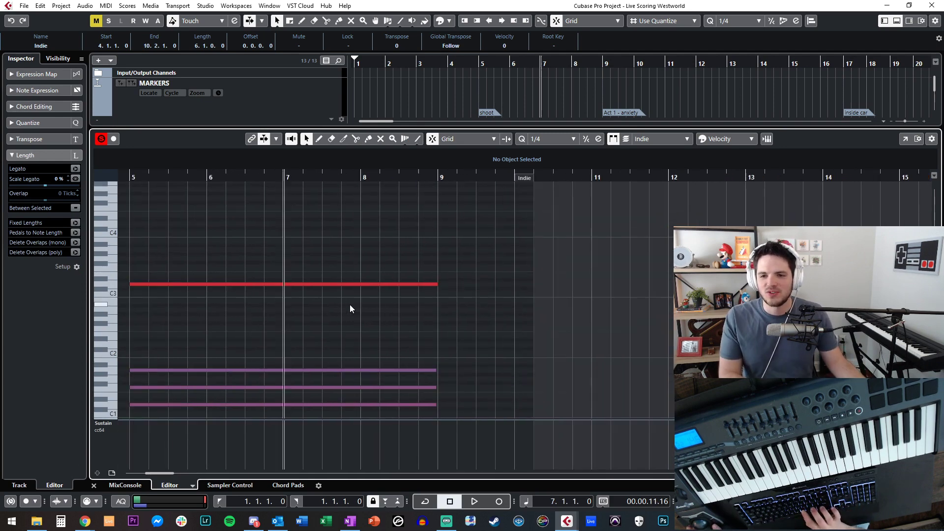
pyautogui.hscroll(6, 349, 258)
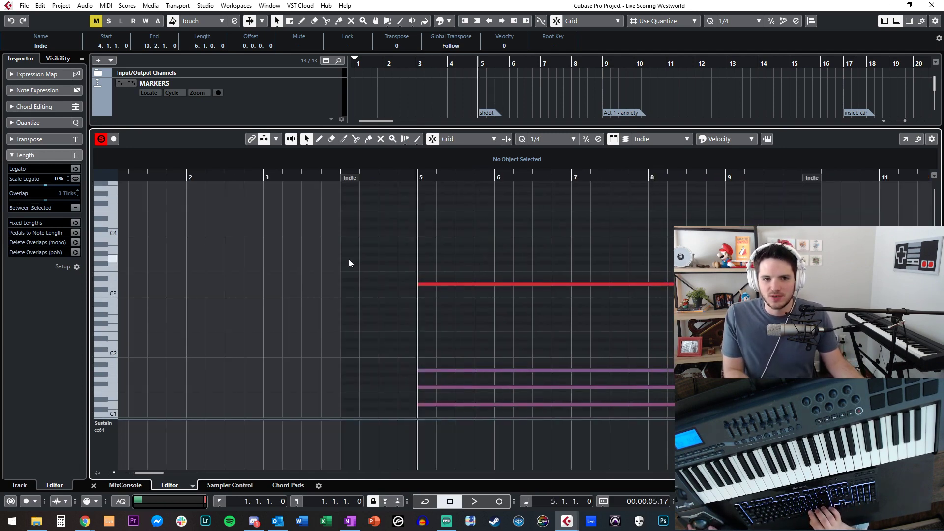
pyautogui.hscroll(-2, 349, 259)
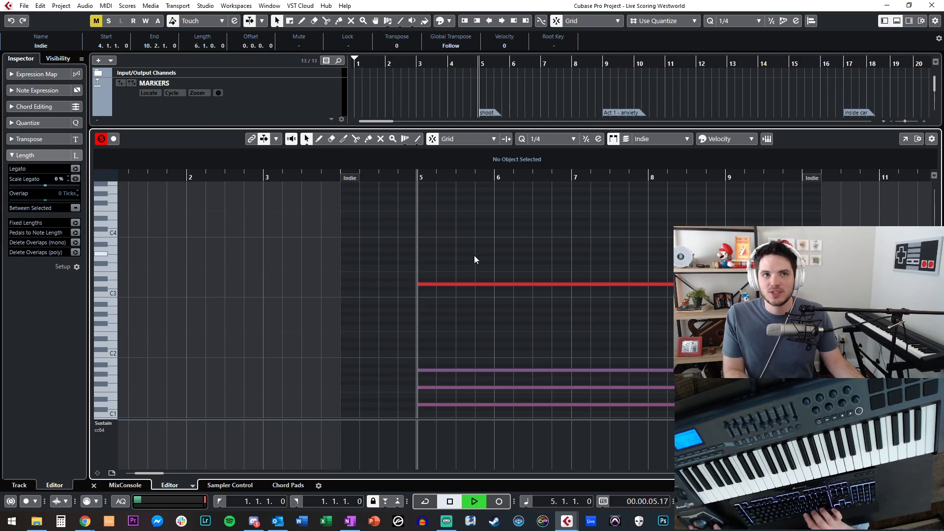
pyautogui.press('f')
pyautogui.scroll(-3, 341, 294)
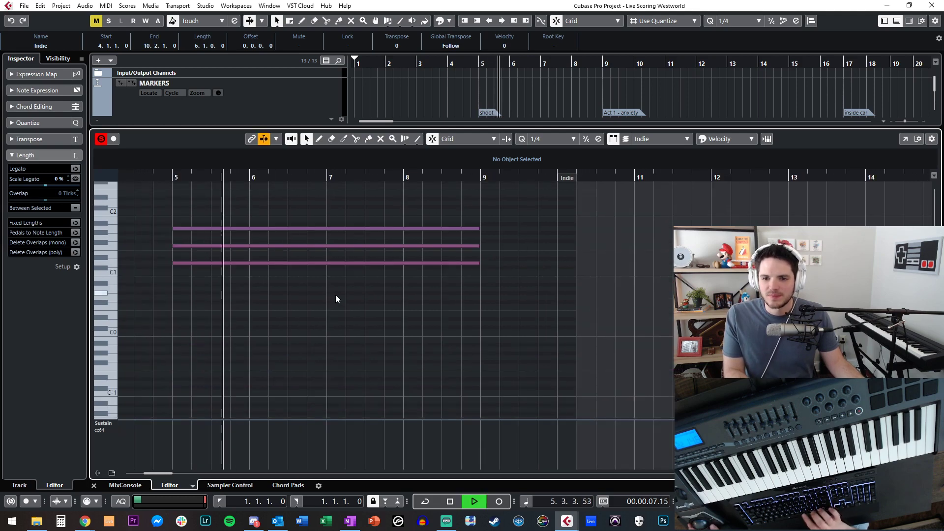
pyautogui.press('space')
pyautogui.scroll(3, 336, 298)
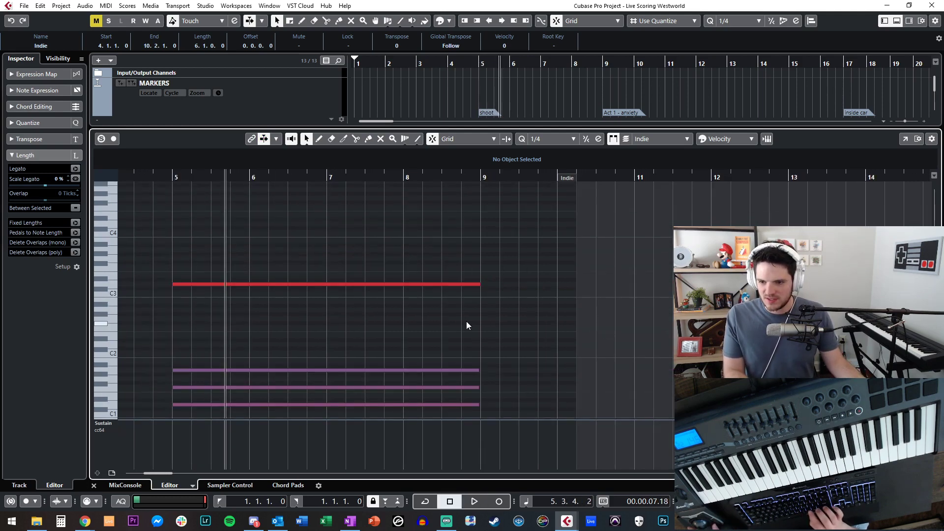
# Extend the three low notes of the Indie part so they end at bar 9
pyautogui.scroll(3, 466, 320)
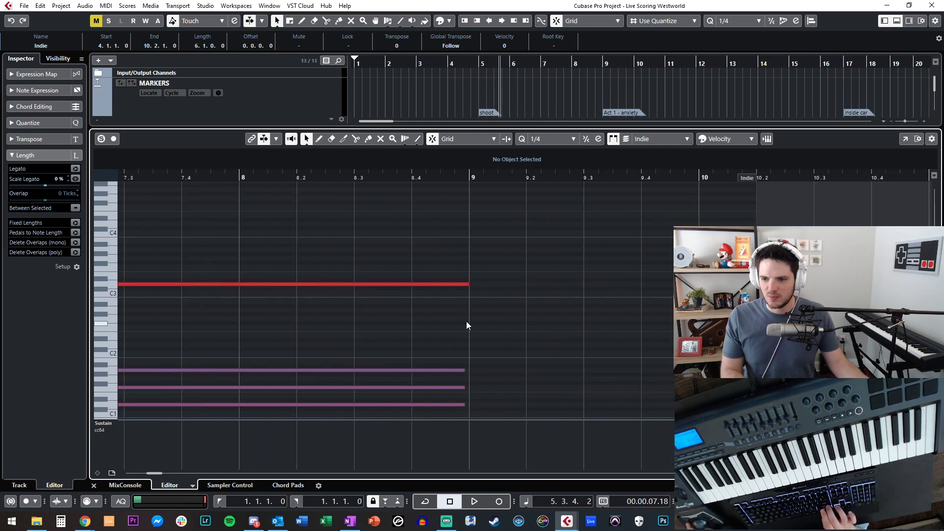
pyautogui.scroll(-3, 441, 317)
pyautogui.moveTo(463, 263); pyautogui.dragTo(468, 229)
pyautogui.scroll(3, 467, 270)
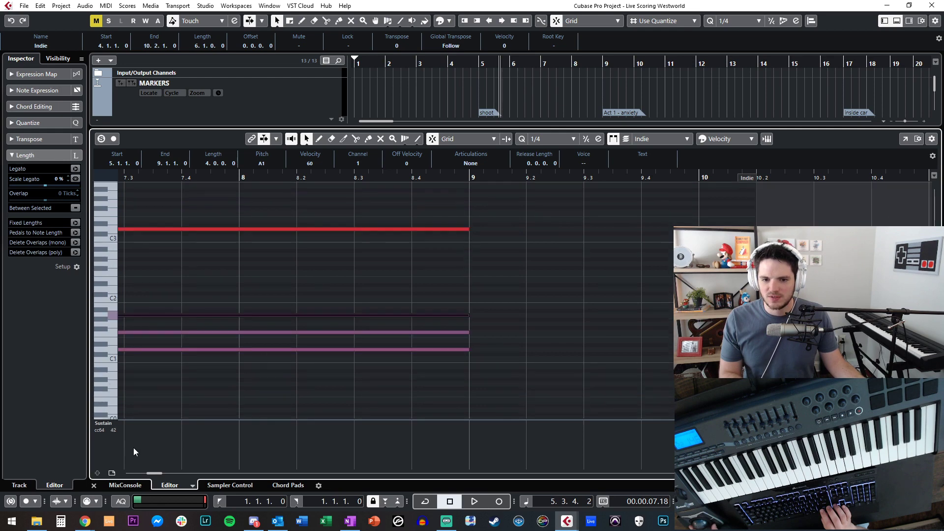
# Check the CC 64 (Sustain) controller lane of the Indie part and close the Key Editor
pyautogui.click(120, 417)
pyautogui.click(107, 421)
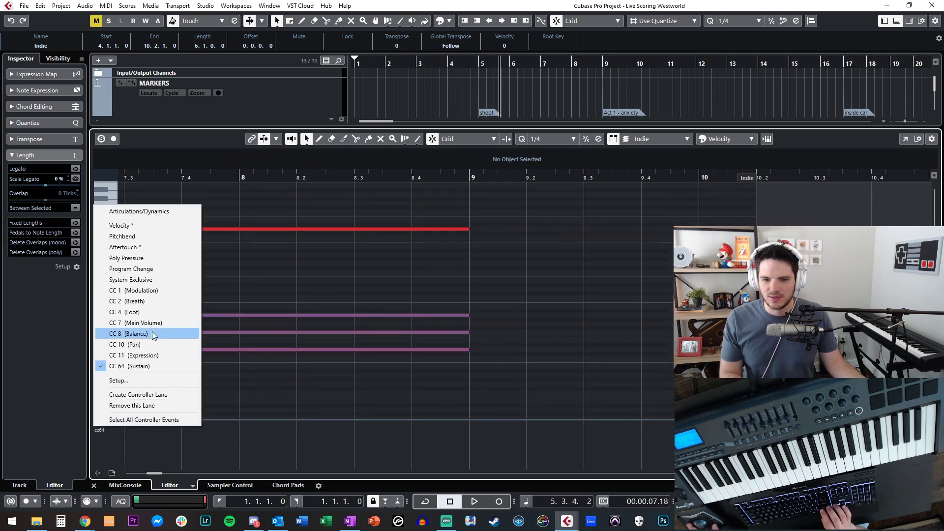
pyautogui.click(138, 370)
pyautogui.hscroll(-3, 315, 435)
pyautogui.hotkey('ctrl', 'e')
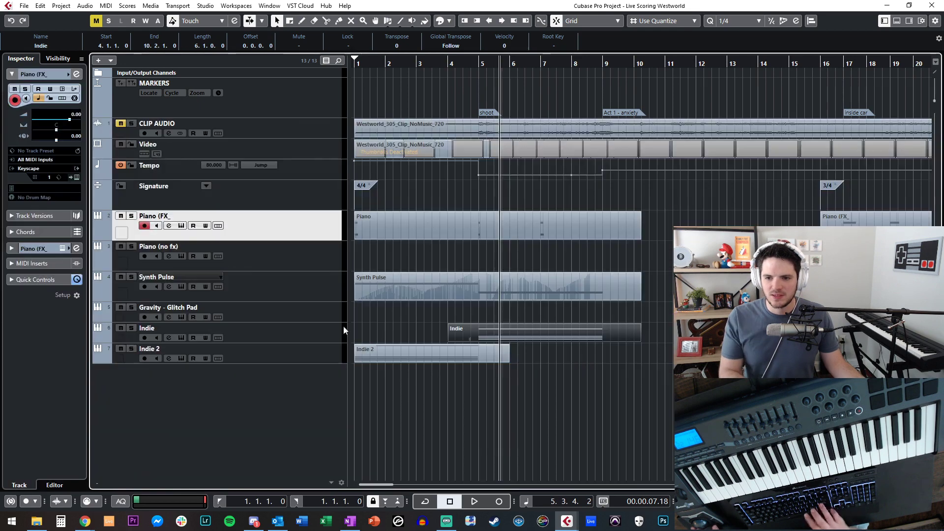
# Play the cue from the start with the Video Player open, and place the player window clear of the track list
pyautogui.press('space')
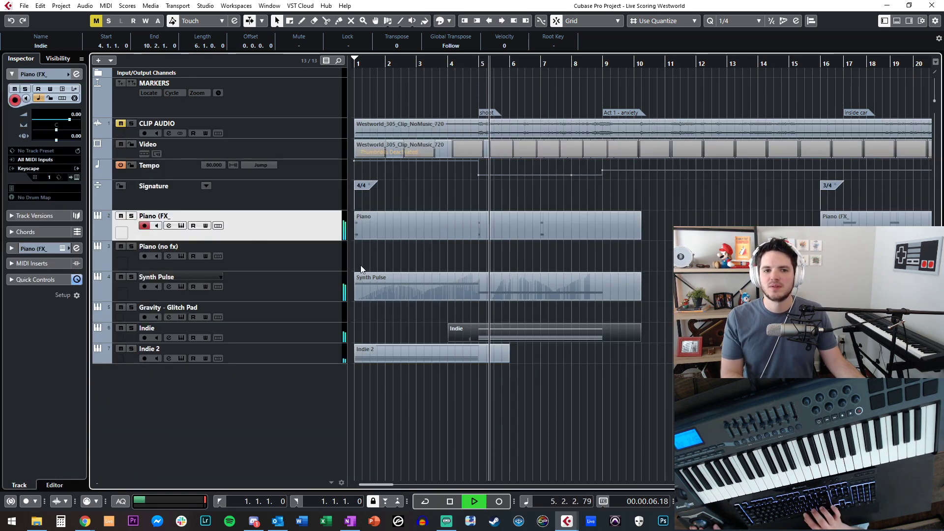
pyautogui.press('F8')
pyautogui.moveTo(181, 118); pyautogui.dragTo(228, 124)
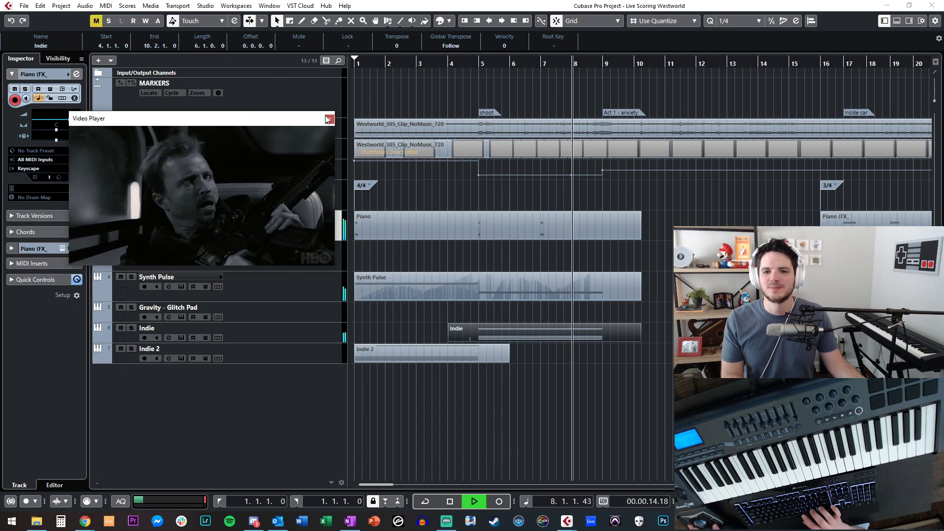
pyautogui.click(491, 236)
pyautogui.press('space')
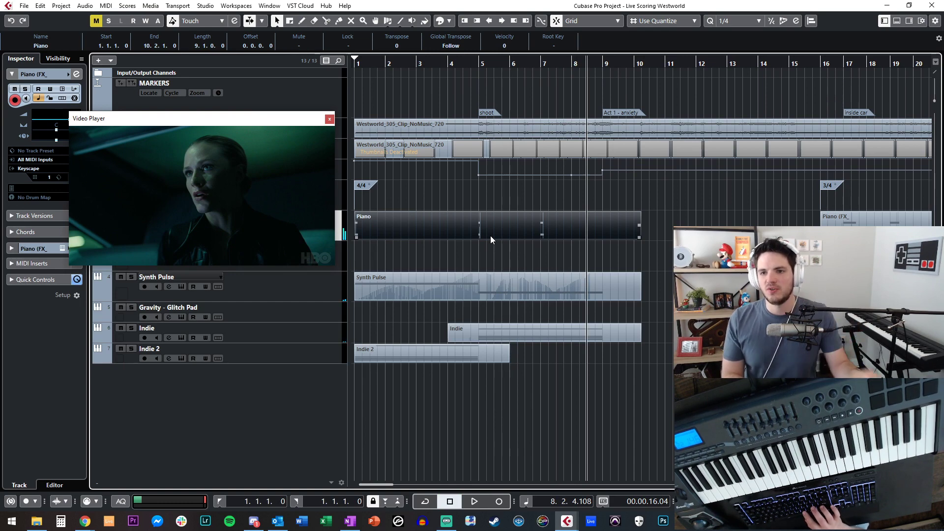
pyautogui.moveTo(177, 119)
pyautogui.mouseDown()
pyautogui.moveTo(265, 128)
pyautogui.moveTo(744, 78)
pyautogui.moveTo(801, 63)
pyautogui.moveTo(790, 85)
pyautogui.moveTo(785, 78)
pyautogui.mouseUp()
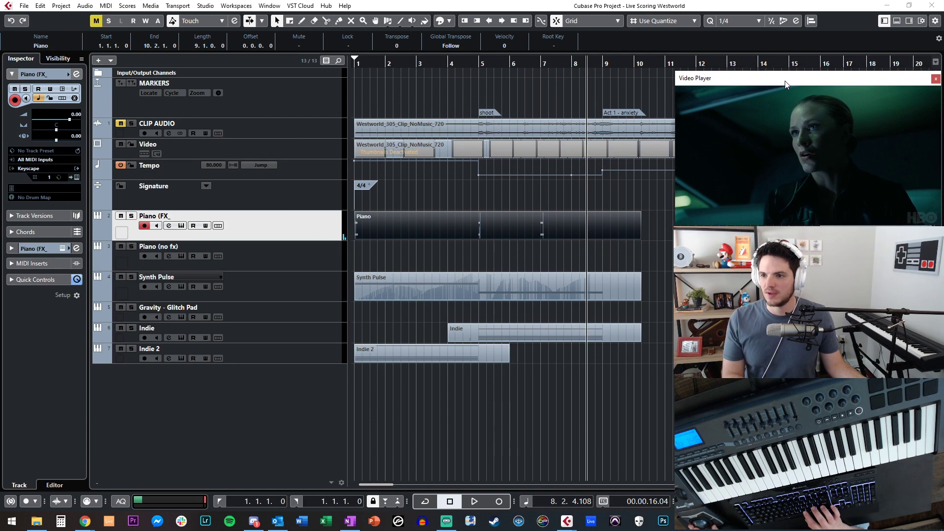
pyautogui.click(666, 243)
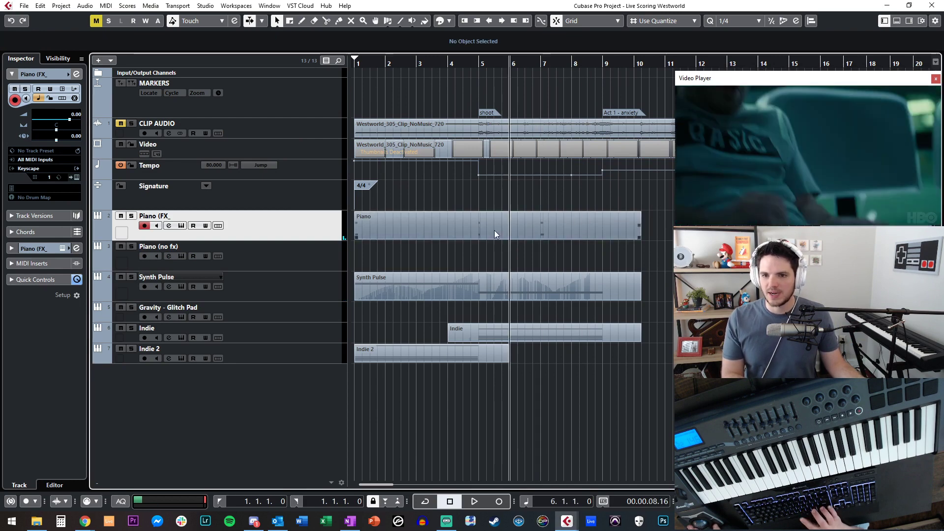
# Play the cue against picture from bar 7 and park the cursor at bar 9 on the Act 1 - anxiety marker
pyautogui.press('space')
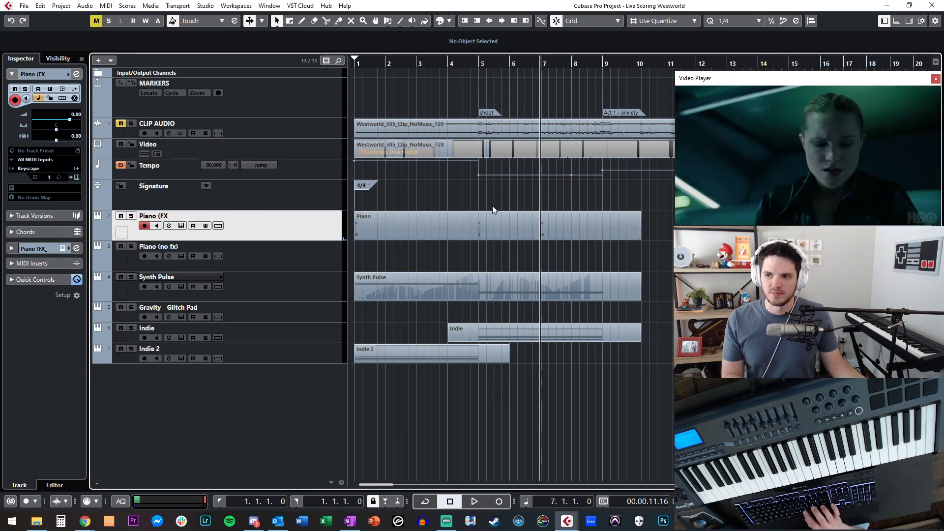
pyautogui.press('space')
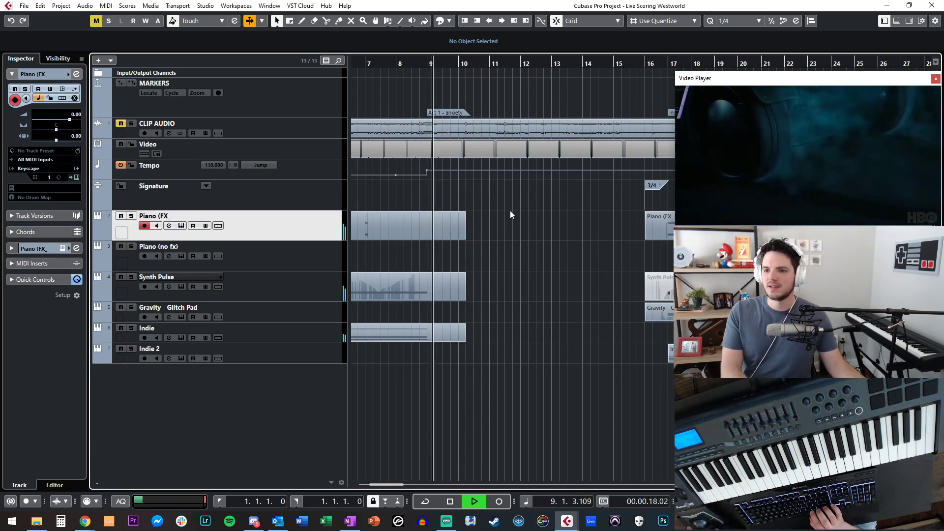
pyautogui.press('KP_Subtract')
pyautogui.press('KP_Subtract')
pyautogui.press('space')
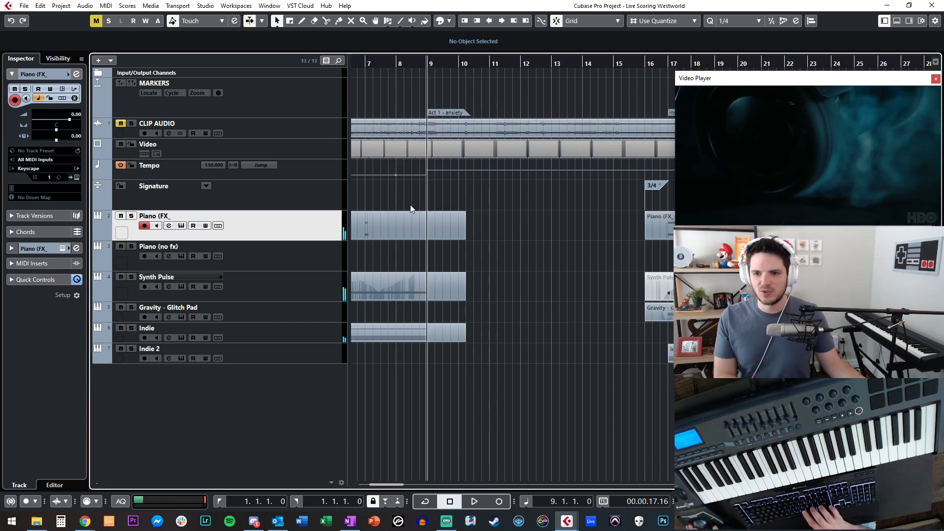
# Add a Kontakt instrument track directly above the Piano (FX_ track and name it Sub Hit
pyautogui.press('t')
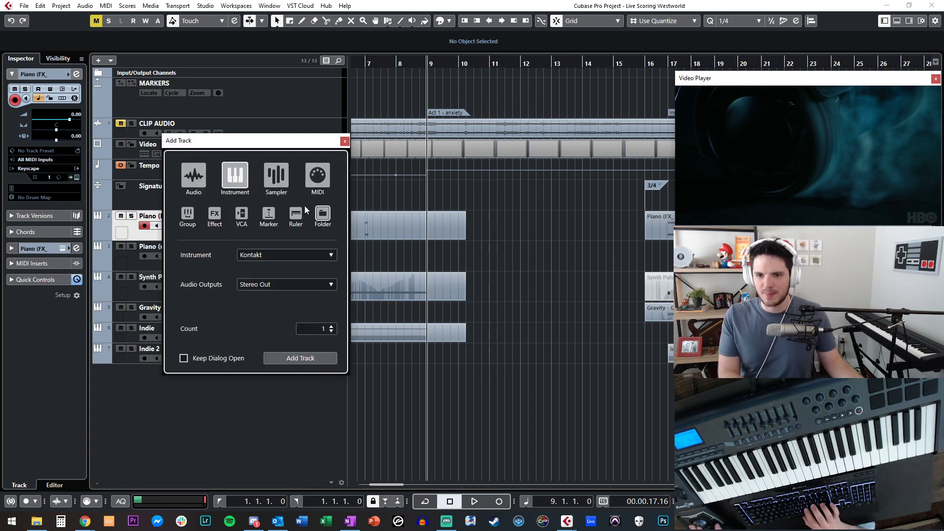
pyautogui.click(263, 255)
pyautogui.press('Escape')
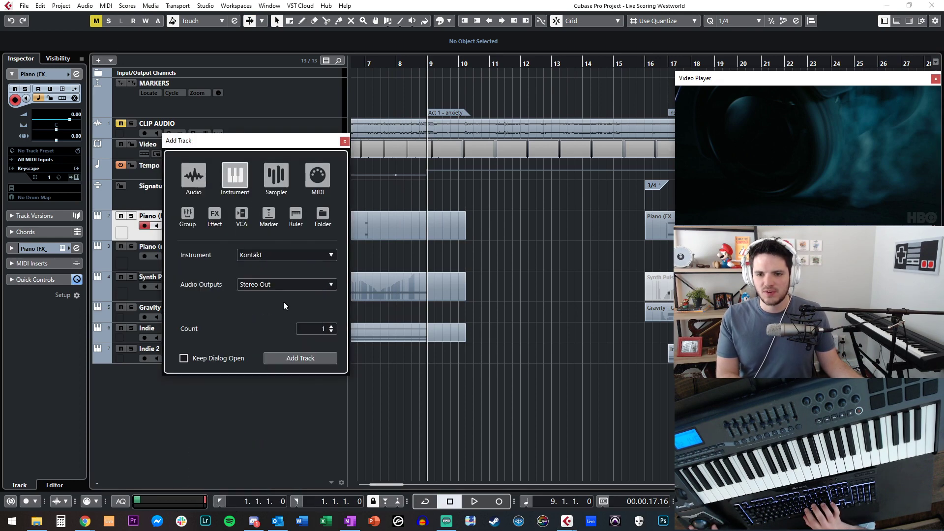
pyautogui.moveTo(169, 248); pyautogui.dragTo(170, 216)
pyautogui.doubleClick(170, 217)
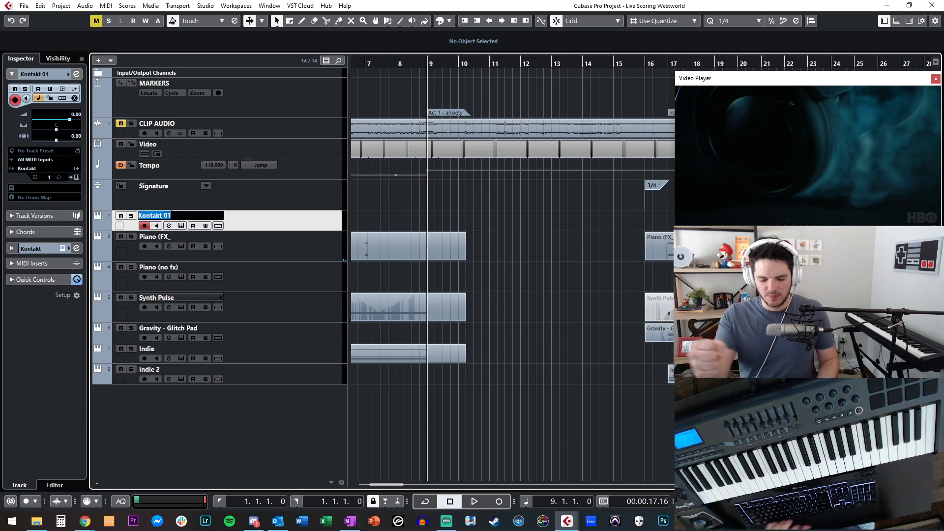
pyautogui.write('Sub Hit')
pyautogui.press('Return')
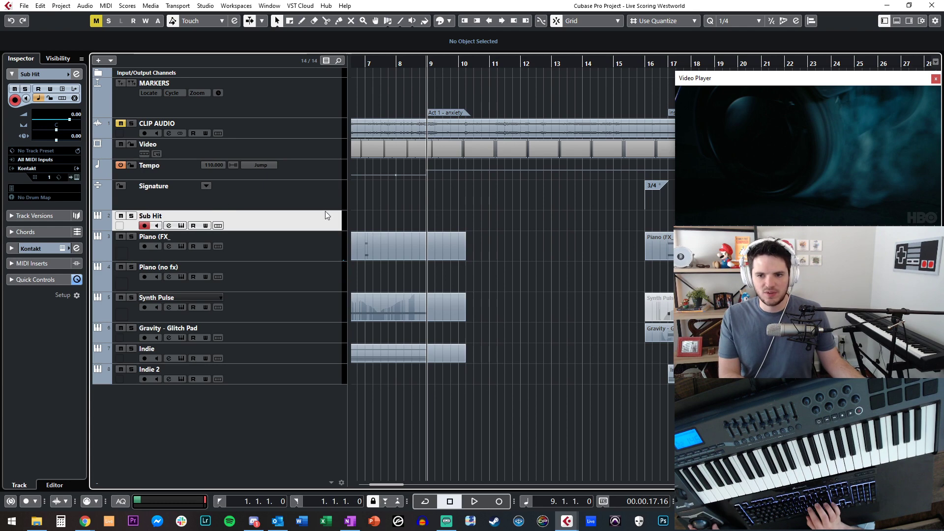
# Load AVA Instinct.nki from the TRAILER MUSIC quick-load folder into the Sub Hit track's Kontakt, audition it, and close the instrument
pyautogui.doubleClick(307, 219)
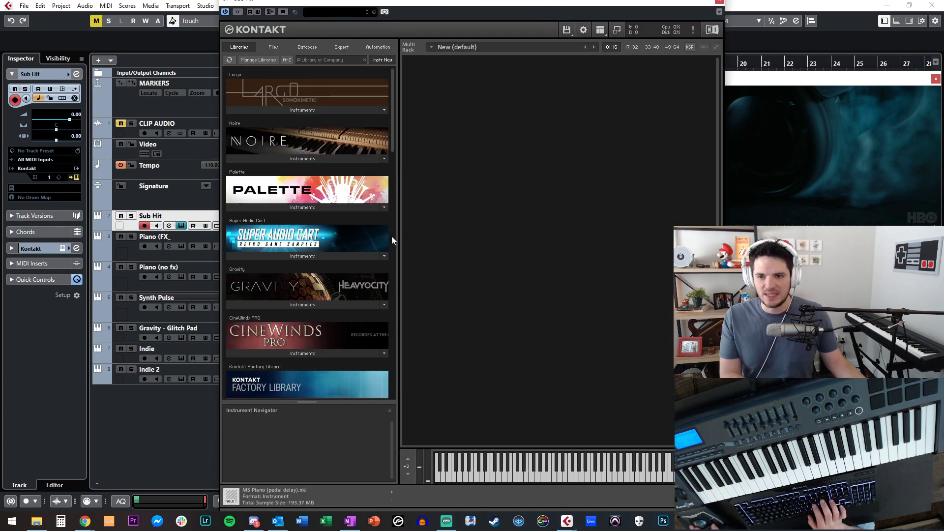
pyautogui.rightClick(453, 131)
pyautogui.click(434, 350)
pyautogui.click(435, 354)
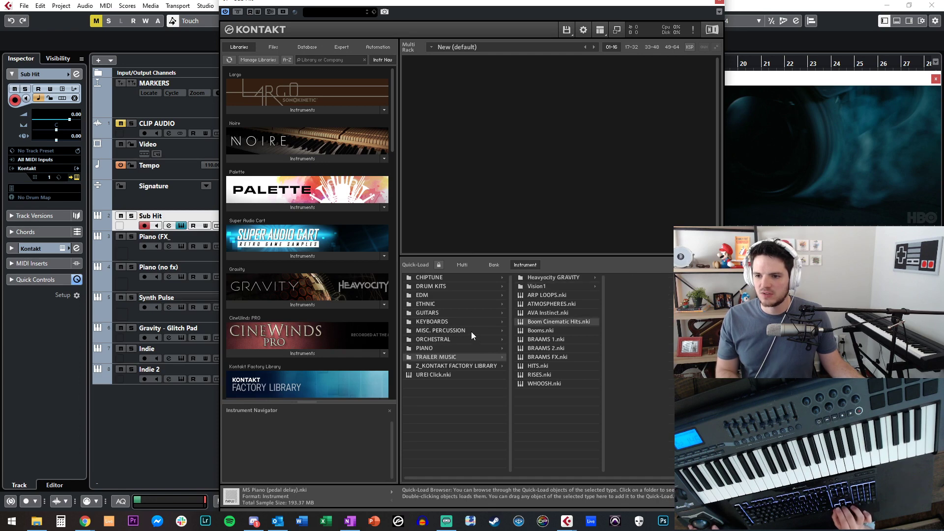
pyautogui.moveTo(524, 313); pyautogui.dragTo(648, 237)
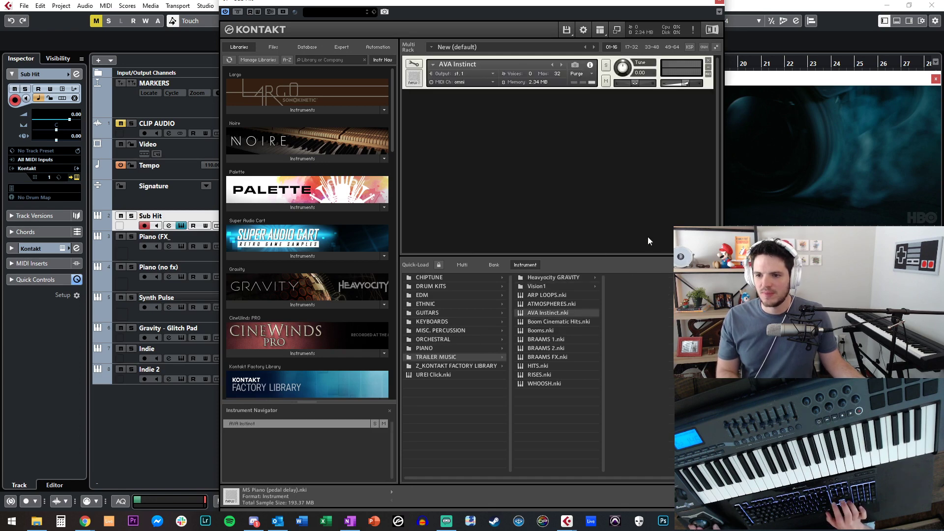
pyautogui.rightClick(679, 240)
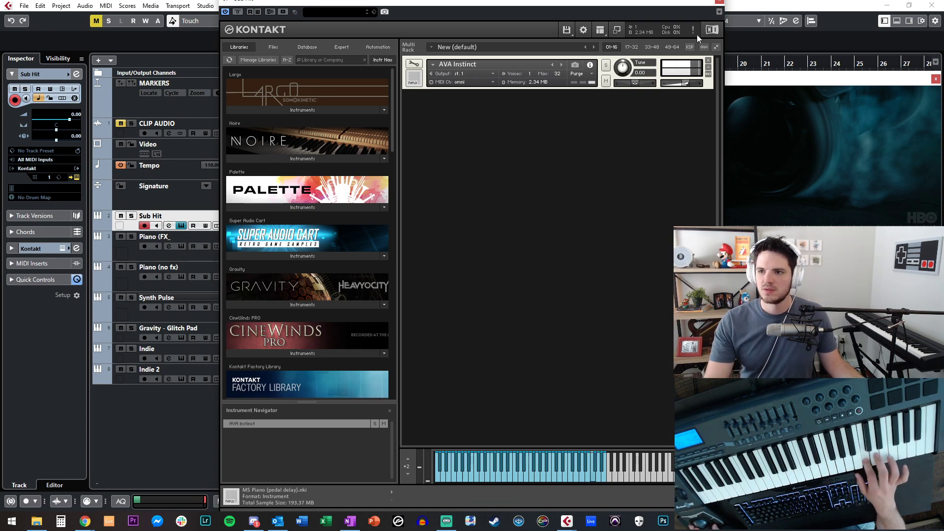
pyautogui.click(719, 4)
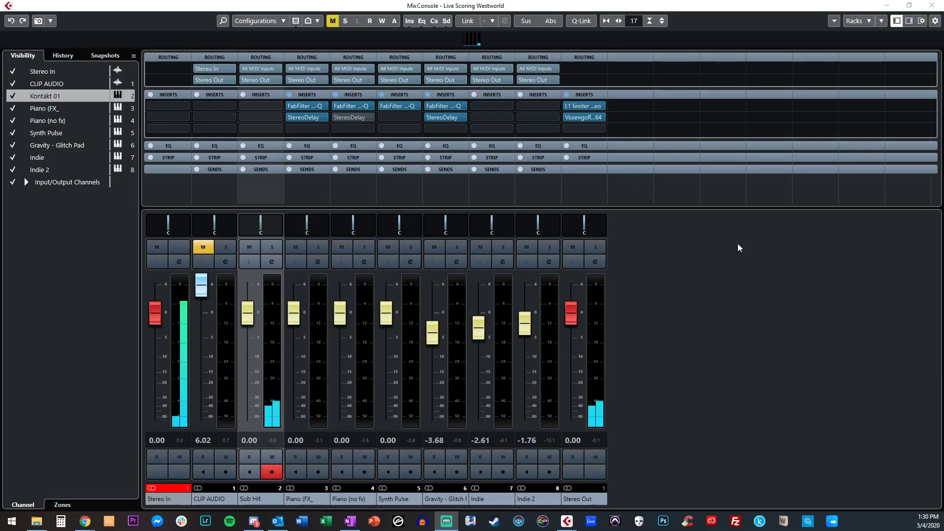
# Copy the FabFilter Pro-Q insert from the Piano (FX_ channel to the Sub Hit channel and open the copied equalizer
pyautogui.click(740, 248)
pyautogui.moveTo(311, 109); pyautogui.dragTo(269, 109)
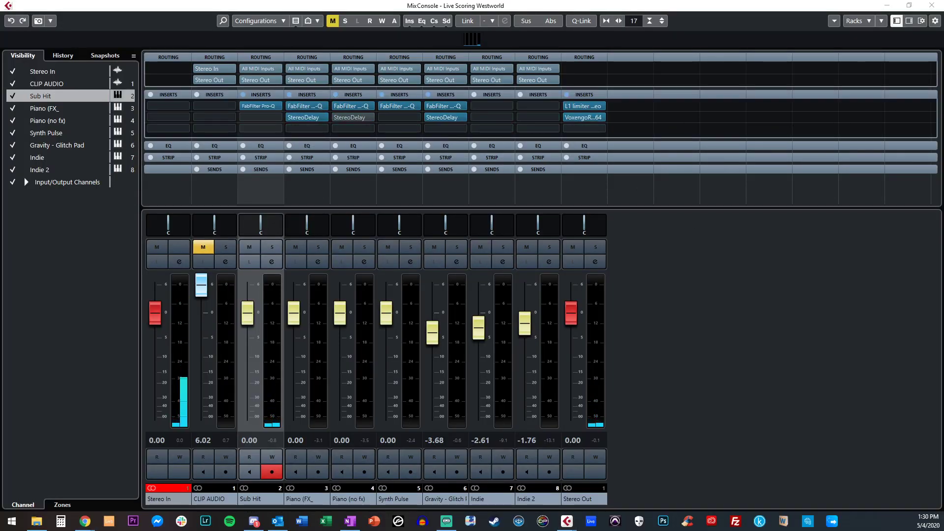
pyautogui.click(258, 106)
pyautogui.moveTo(550, 83); pyautogui.dragTo(325, 69)
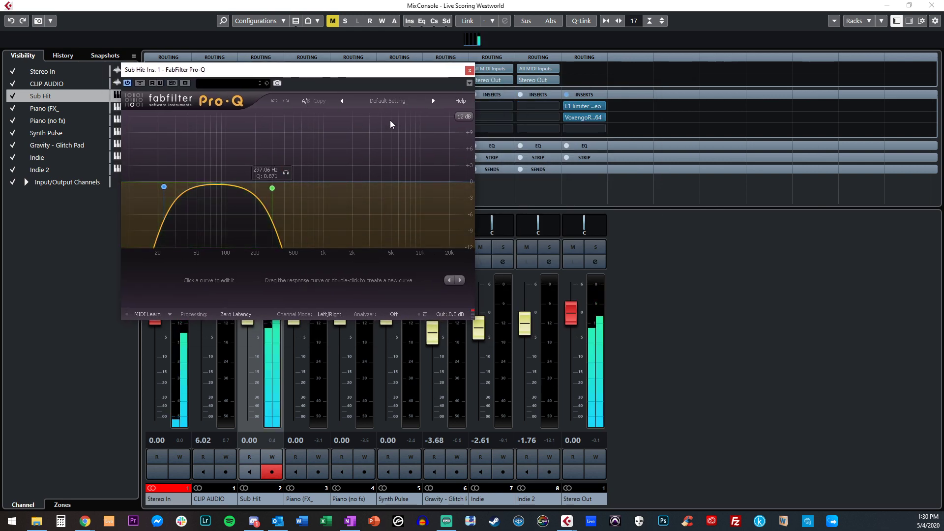
# Close the equalizer, insert 2C-Aether in the Sub Hit channel's second slot, set its mix to 25, and close the reverb
pyautogui.click(470, 71)
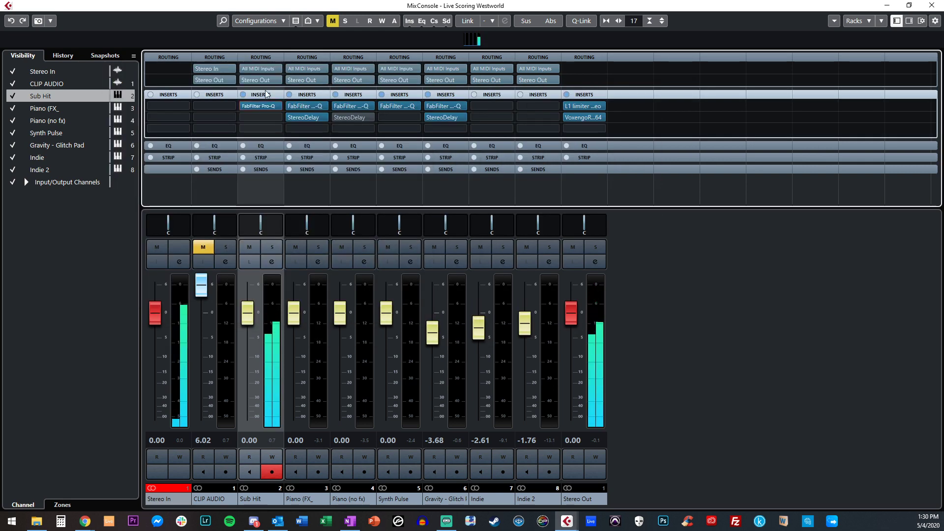
pyautogui.click(266, 118)
pyautogui.write('aether')
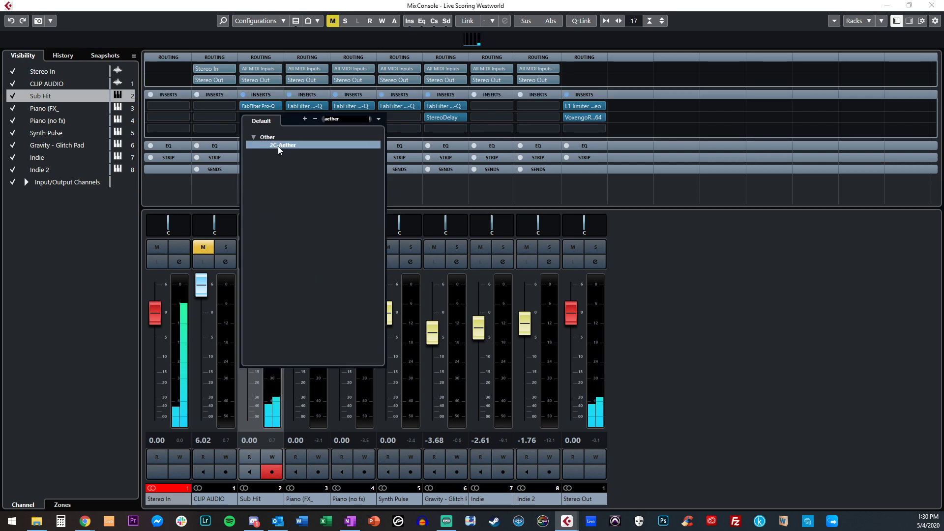
pyautogui.click(279, 146)
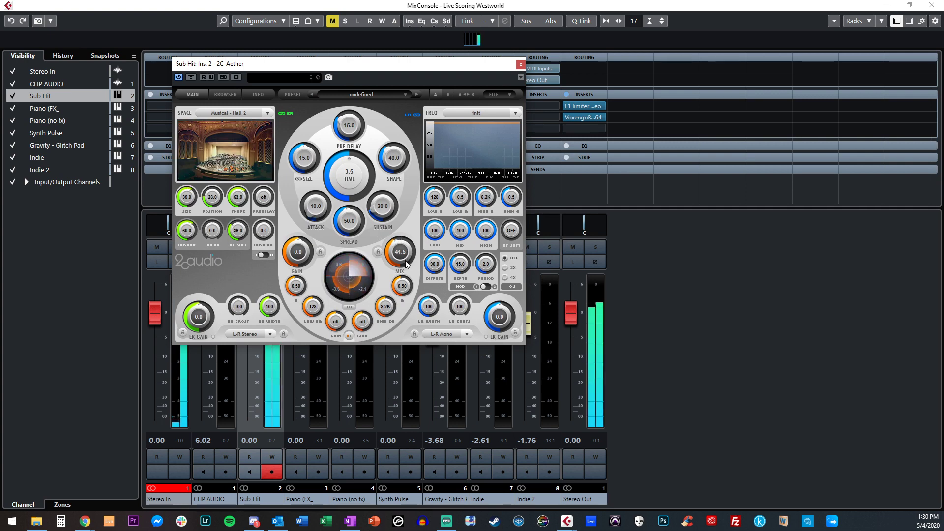
pyautogui.moveTo(406, 277); pyautogui.dragTo(407, 278)
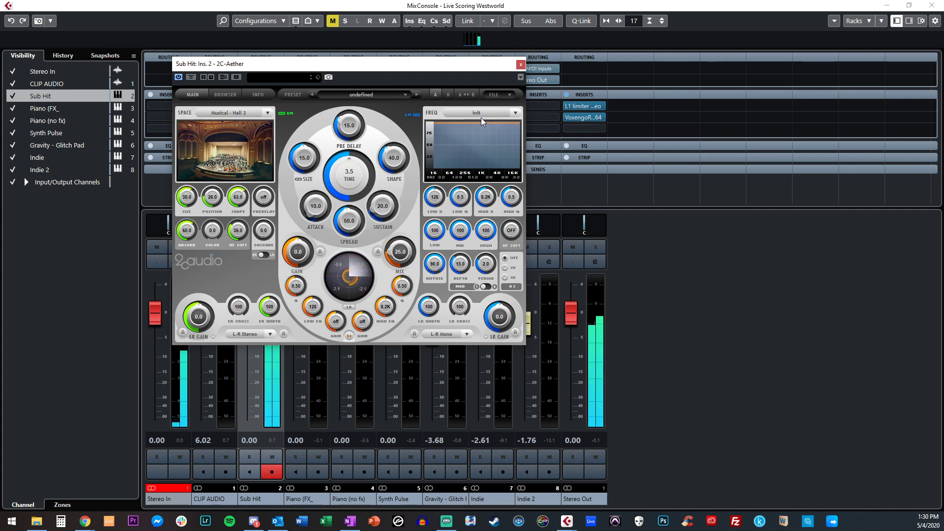
pyautogui.click(520, 65)
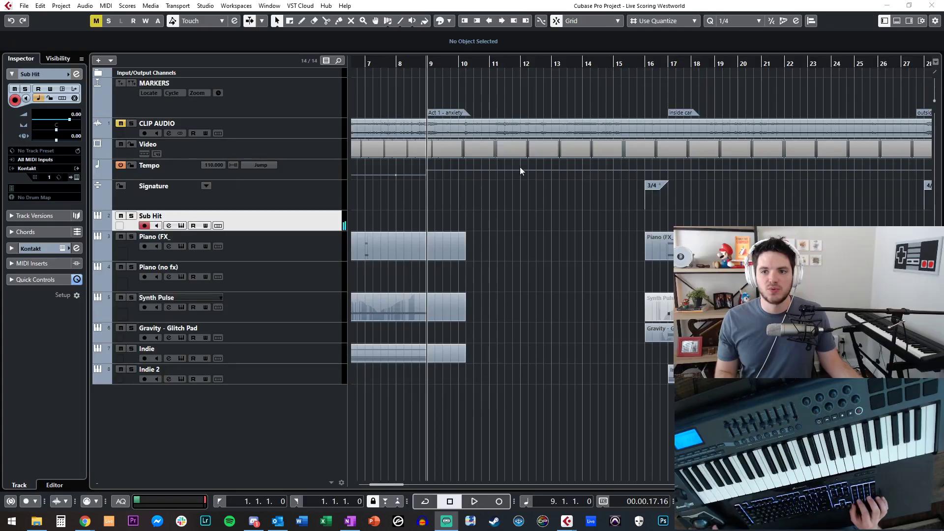
# Record a sustained sub note on the Sub Hit track from bar 8, landing the hit at the Act 1 - anxiety marker
pyautogui.click(538, 202)
pyautogui.press('KP_Decimal')
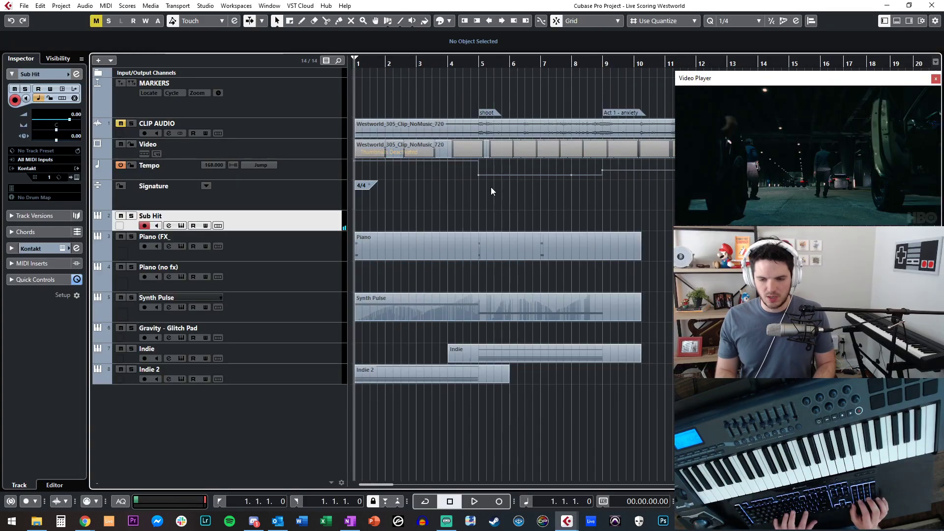
pyautogui.press('space')
pyautogui.press('space')
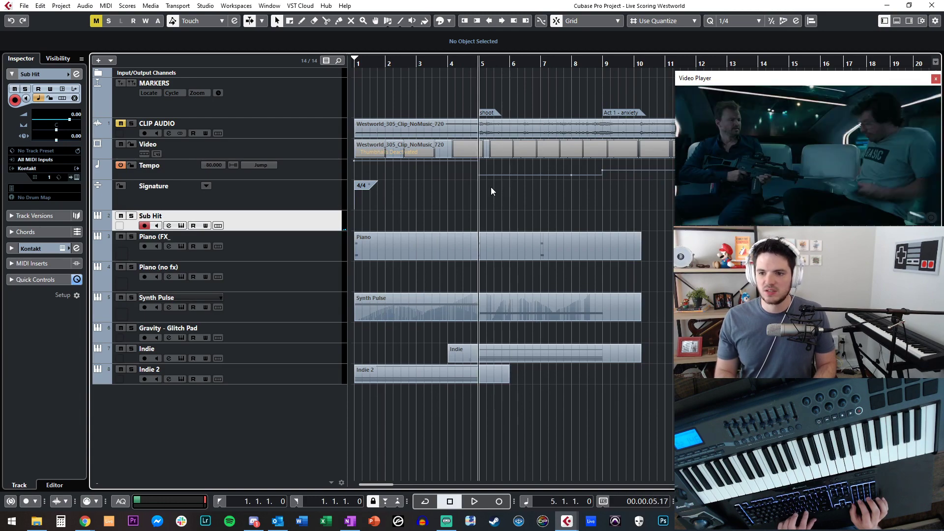
pyautogui.press('space')
pyautogui.press('KP_Add')
pyautogui.press('KP_Add')
pyautogui.press('KP_Add')
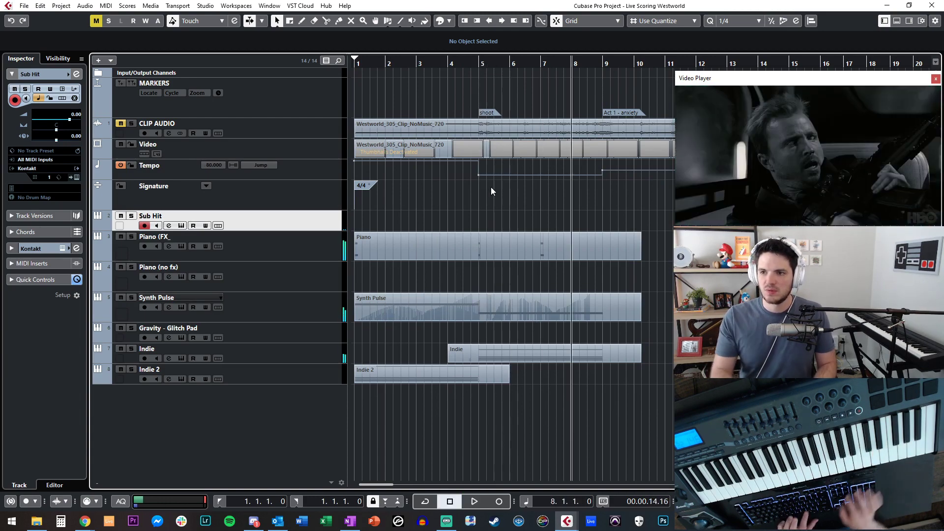
pyautogui.hscroll(3, 522, 179)
pyautogui.press('KP_Multiply')
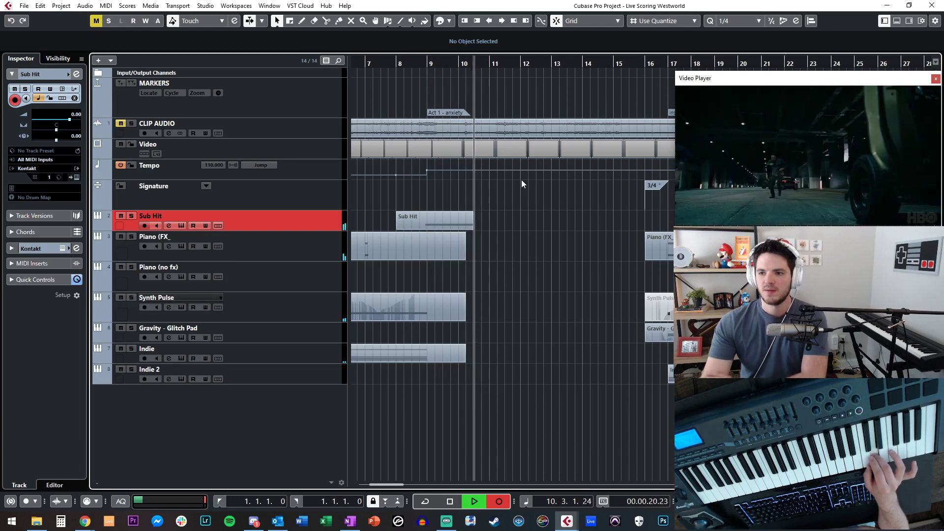
pyautogui.press('space')
# Open the recorded Sub Hit part, quantize its note to the start of bar 9, and close the editor
pyautogui.doubleClick(422, 223)
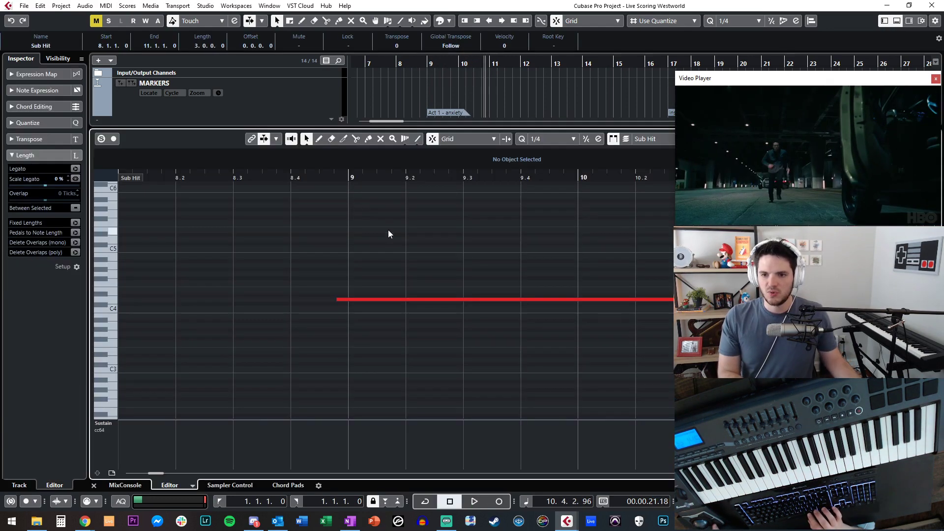
pyautogui.click(533, 142)
pyautogui.click(523, 141)
pyautogui.click(522, 140)
pyautogui.click(485, 246)
pyautogui.press('Return')
pyautogui.click(445, 204)
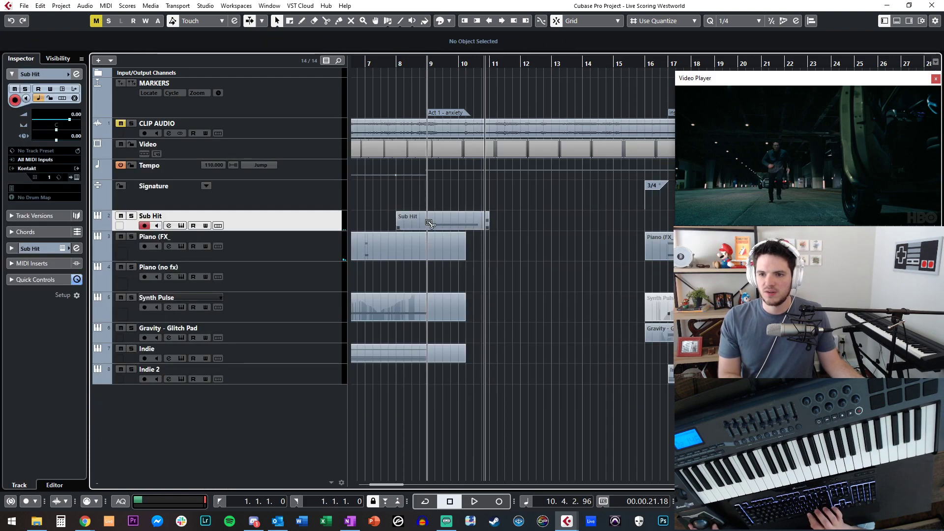
# Trim the Sub Hit part to start at bar 9 and copy it to bar 17 at the inside car marker
pyautogui.click(445, 219)
pyautogui.hscroll(2, 461, 220)
pyautogui.moveTo(405, 220); pyautogui.dragTo(620, 217)
pyautogui.hscroll(3, 435, 228)
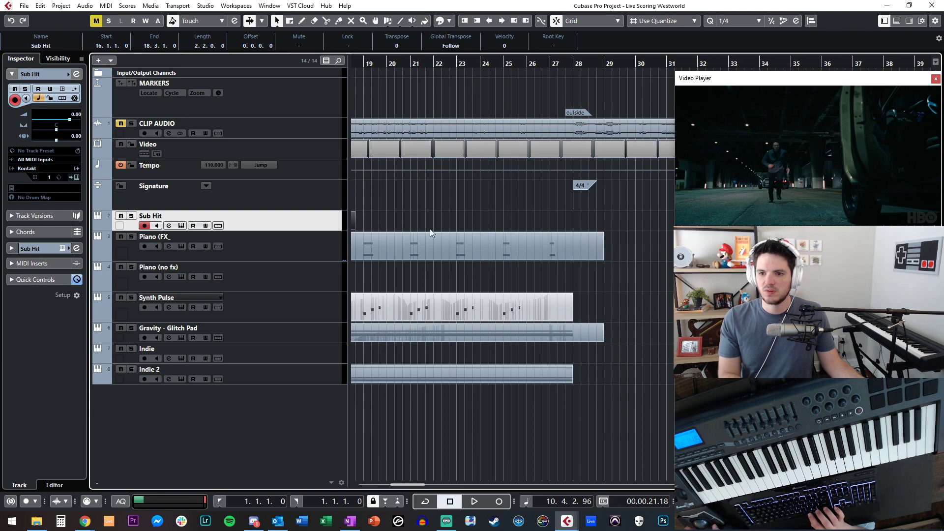
pyautogui.moveTo(423, 226); pyautogui.dragTo(452, 218)
pyautogui.hscroll(-3, 453, 217)
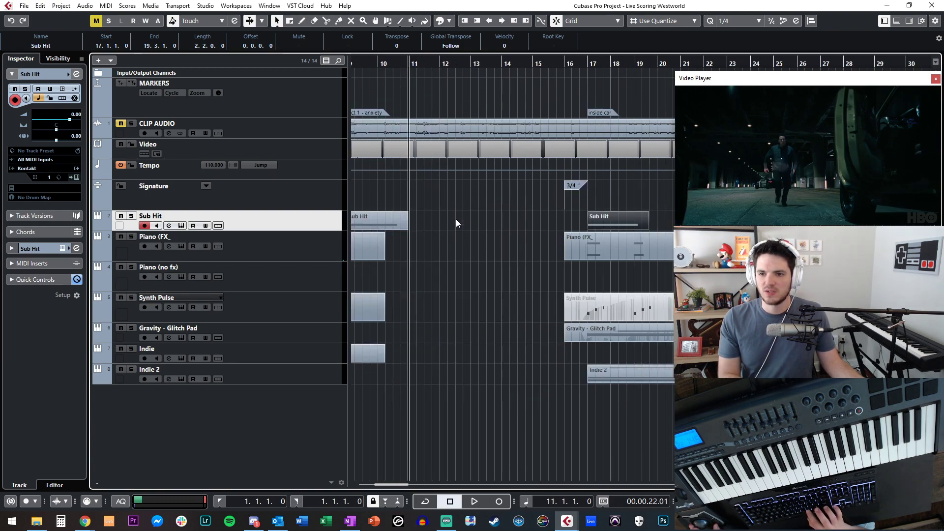
# Play the transition into the inside car marker against picture, replaying from bar 16, to check the copied sub hit
pyautogui.press('n')
pyautogui.press('space')
pyautogui.hscroll(3, 524, 246)
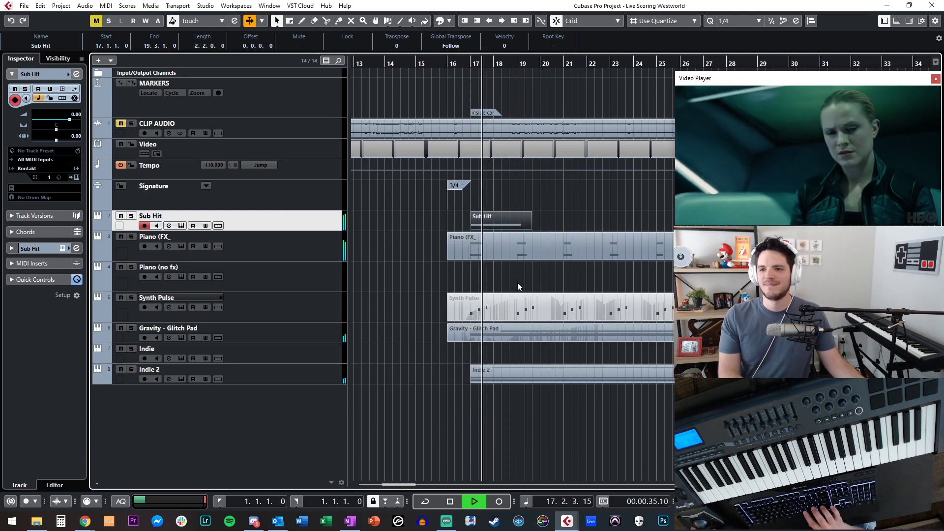
pyautogui.press('space')
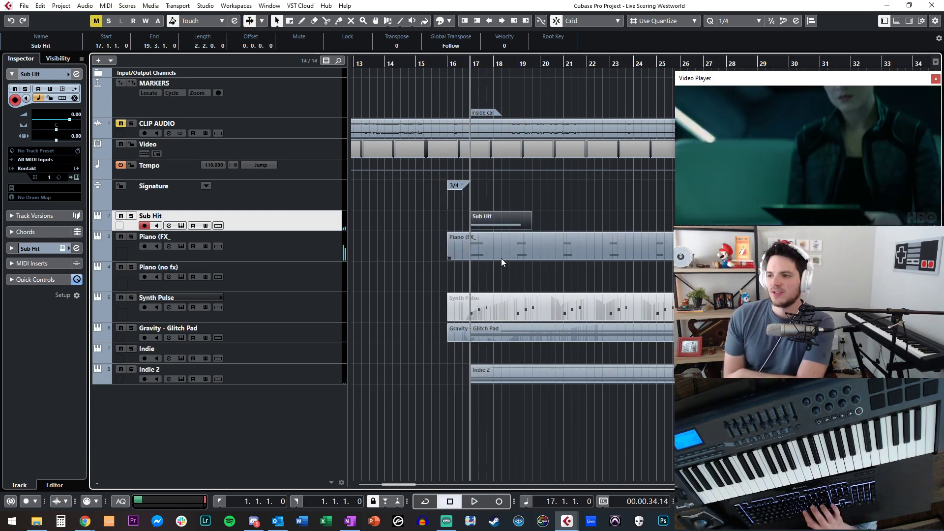
pyautogui.press('b')
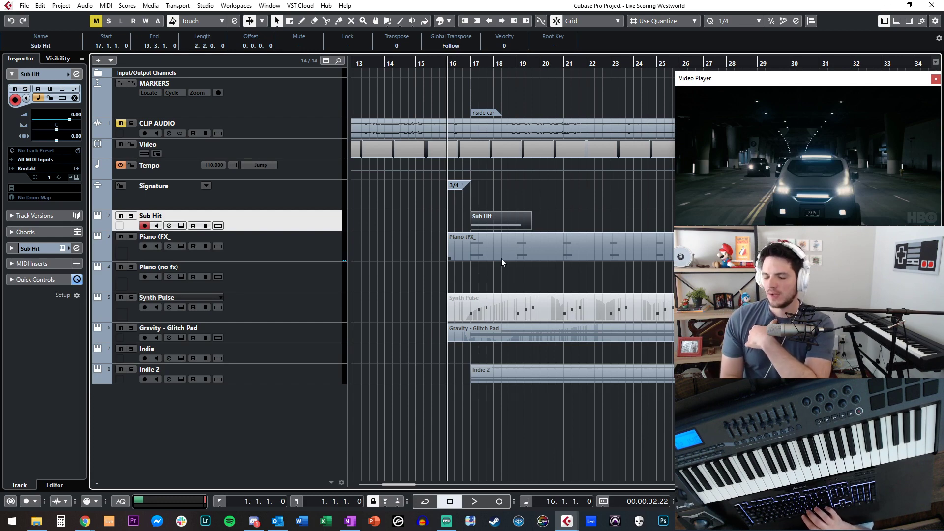
pyautogui.press('space')
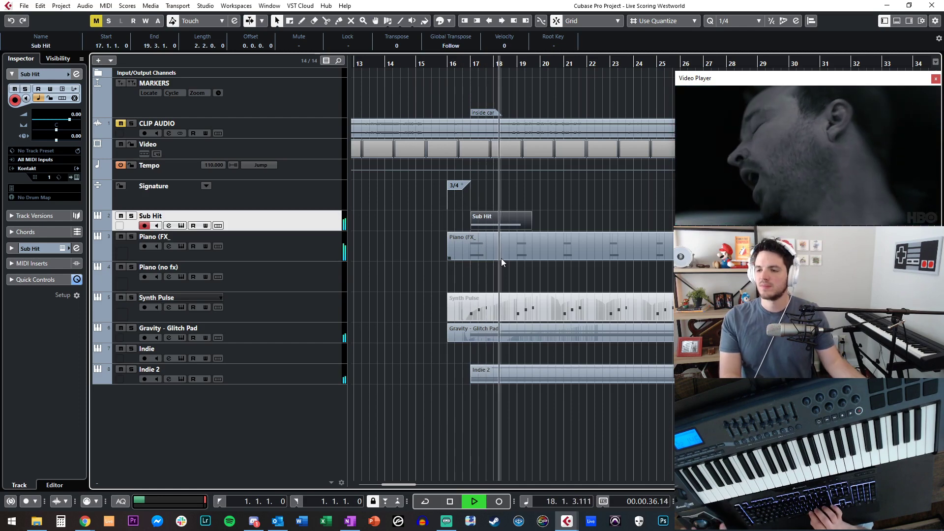
pyautogui.press('f')
pyautogui.hscroll(-2, 462, 212)
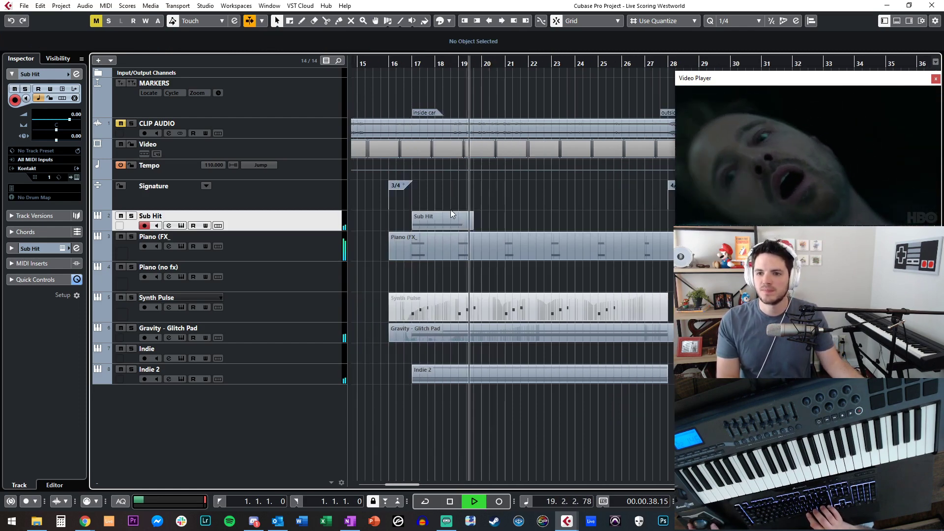
# Copy the Sub Hit part to bar 21 and again to bar 28 at the 4/4 signature change
pyautogui.moveTo(444, 221); pyautogui.dragTo(539, 218)
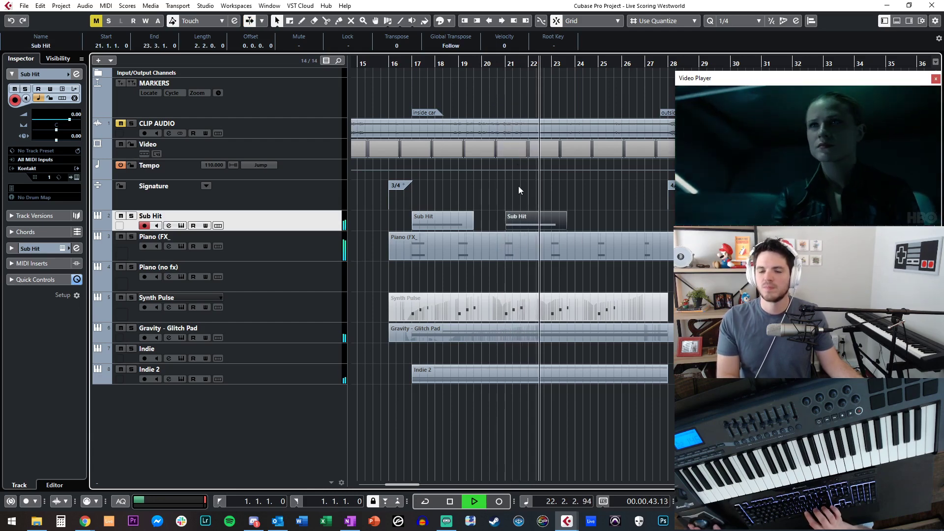
pyautogui.hscroll(4, 518, 186)
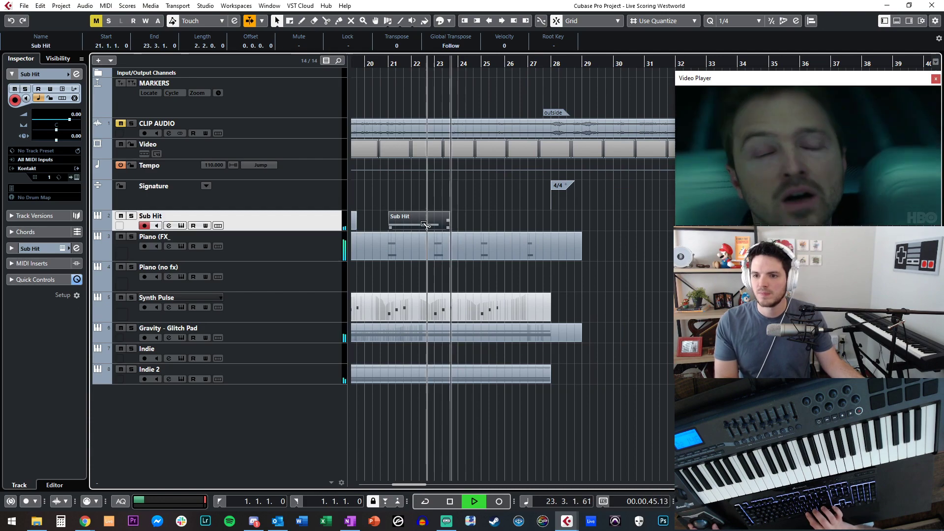
pyautogui.moveTo(551, 220); pyautogui.dragTo(589, 224)
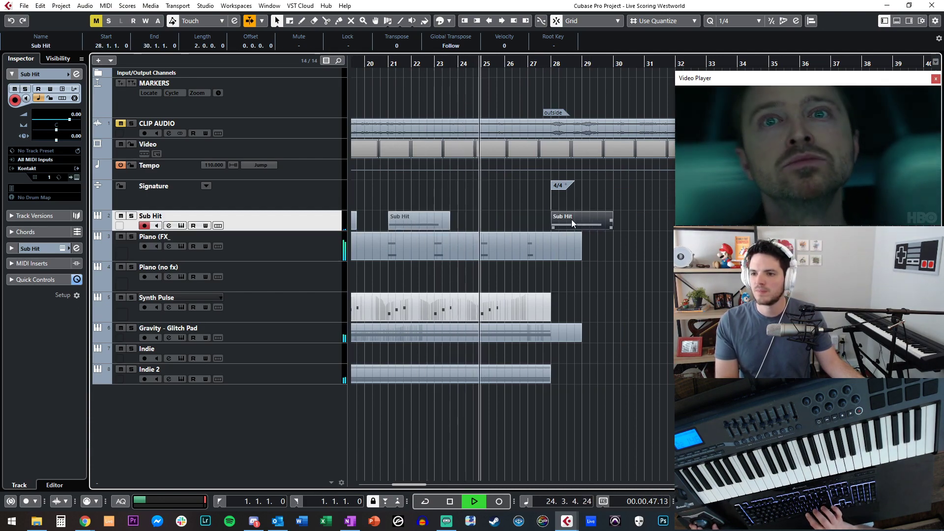
# Move the outside marker to bar 28 to line up with the 4/4 change and stop playback
pyautogui.press('h')
pyautogui.hscroll(3, 568, 219)
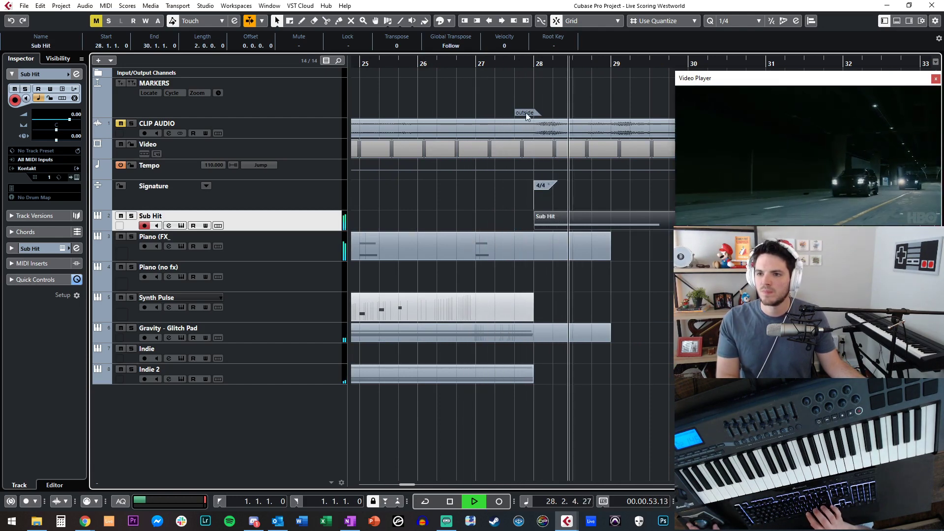
pyautogui.moveTo(524, 112); pyautogui.dragTo(544, 112)
pyautogui.press('g')
pyautogui.press('g')
pyautogui.press('g')
pyautogui.press('g')
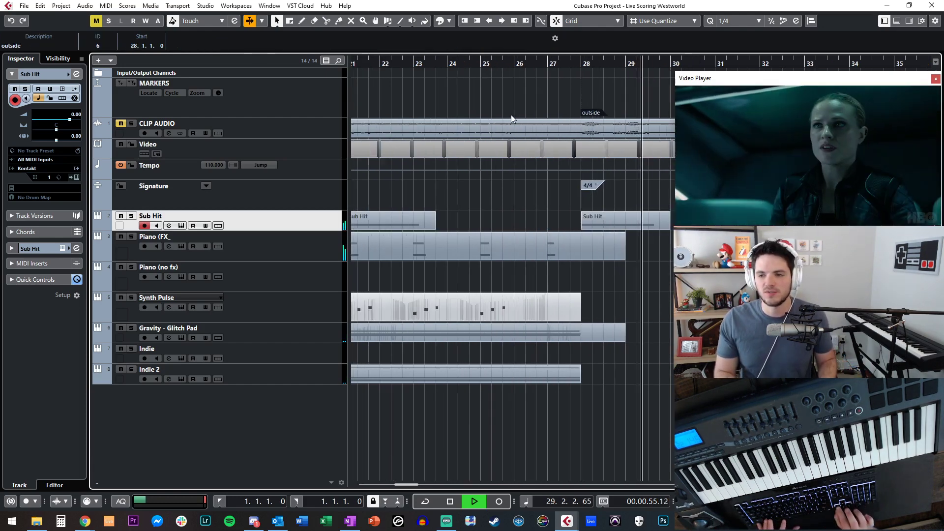
pyautogui.press('space')
pyautogui.hscroll(-3, 595, 292)
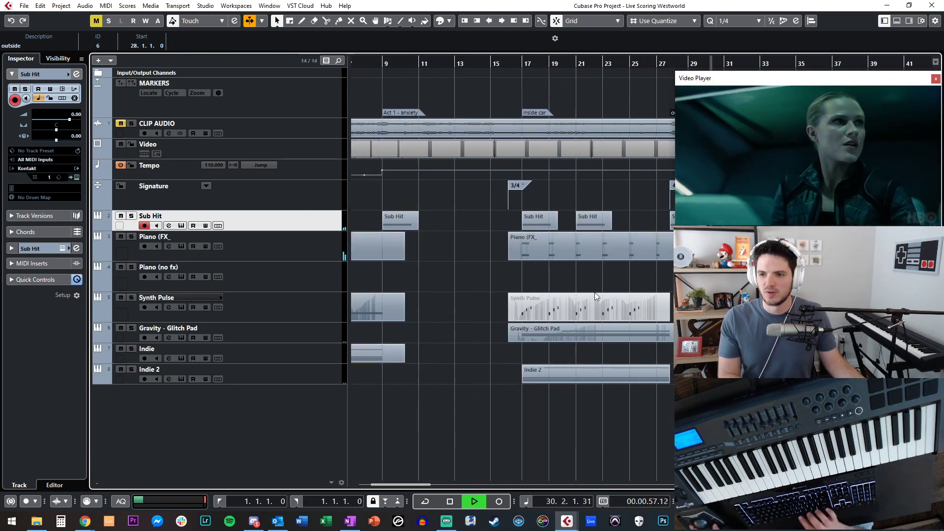
pyautogui.click(593, 290)
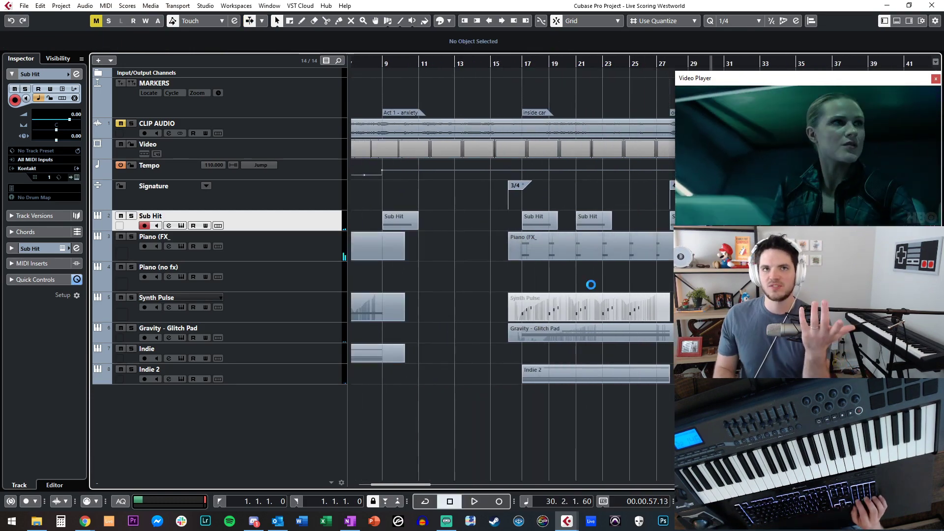
# Select the Synth Pulse track, play the cue from the beginning, and review the section around the shoot marker
pyautogui.press('Home')
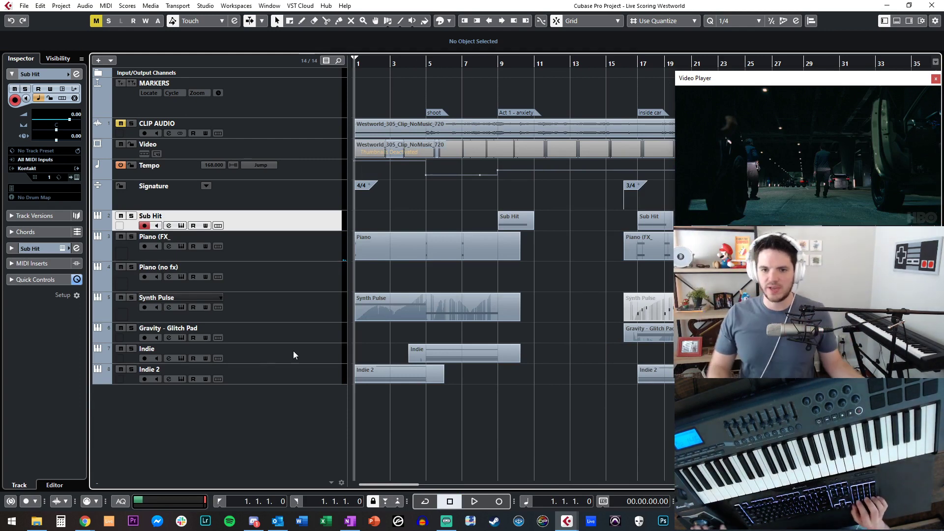
pyautogui.click(294, 315)
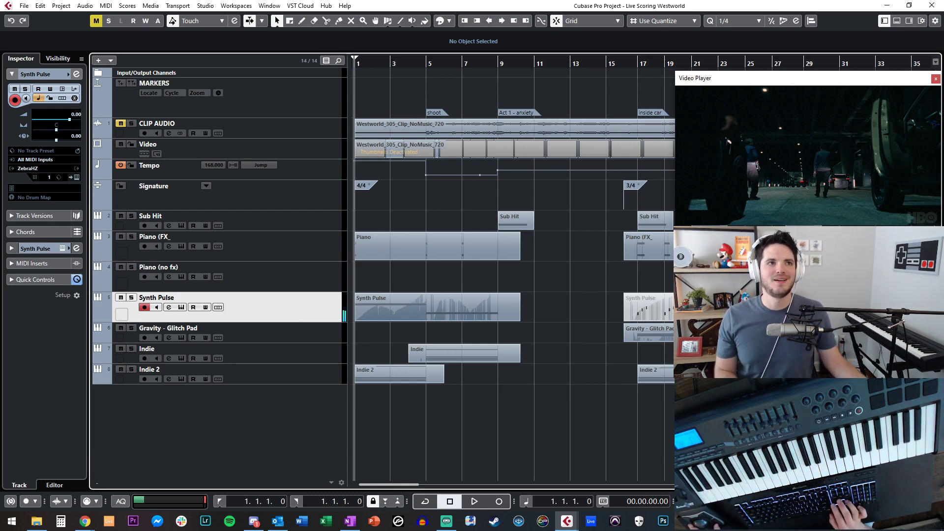
pyautogui.hotkey('alt', 'Tab')
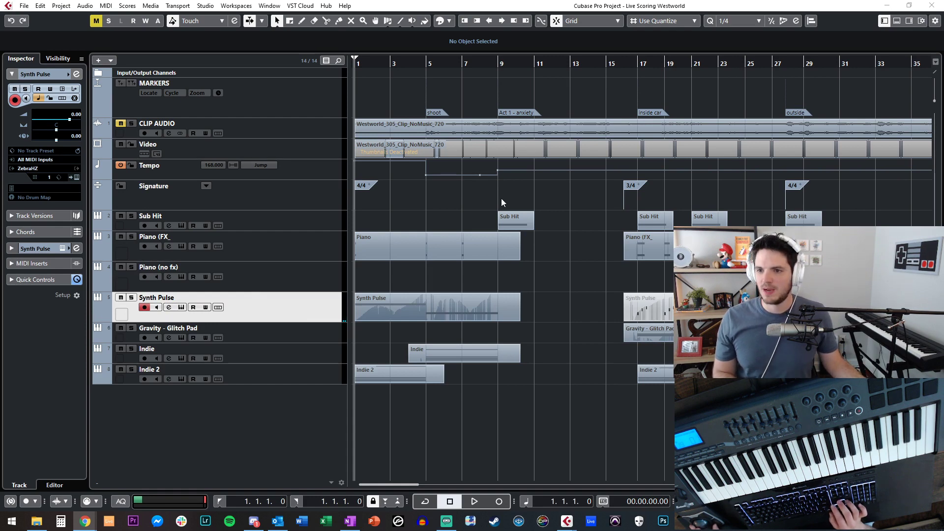
pyautogui.hotkey('alt', 'Tab')
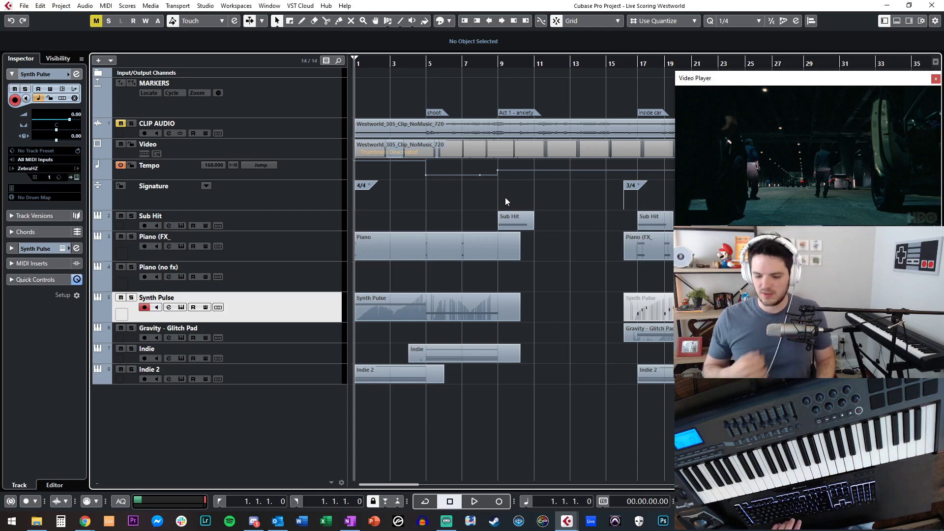
pyautogui.press('space')
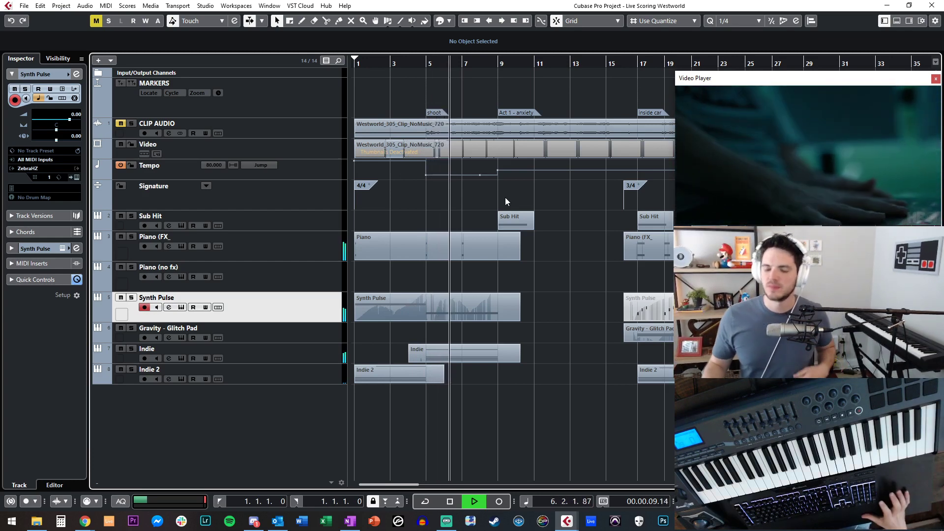
pyautogui.press('KP_Subtract')
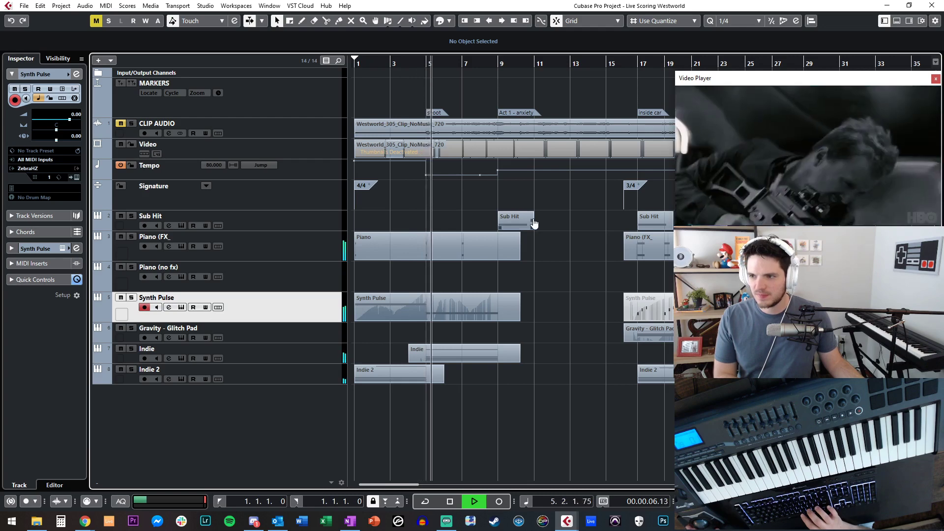
pyautogui.press('space')
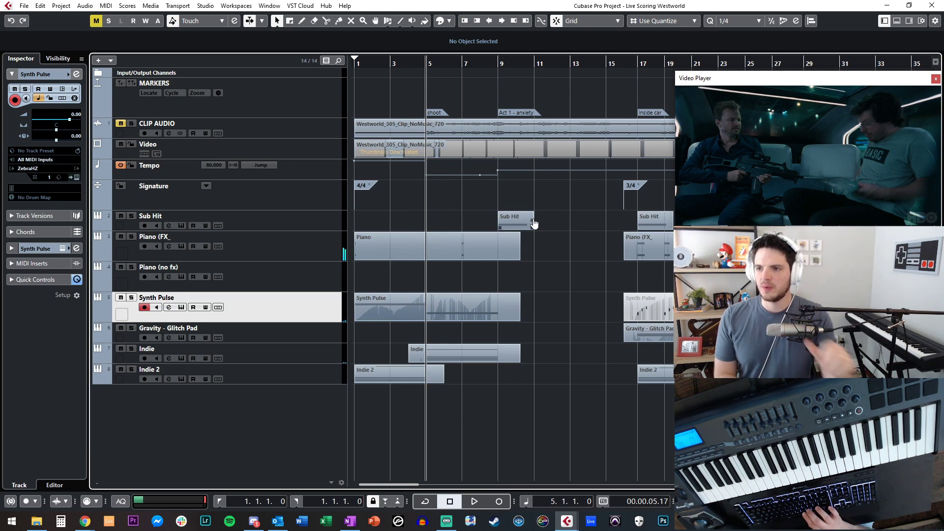
# Replay the passage after the shoot marker into the Act 1 - anxiety sub hit against picture
pyautogui.press('KP_Add')
pyautogui.moveTo(444, 60); pyautogui.dragTo(447, 112)
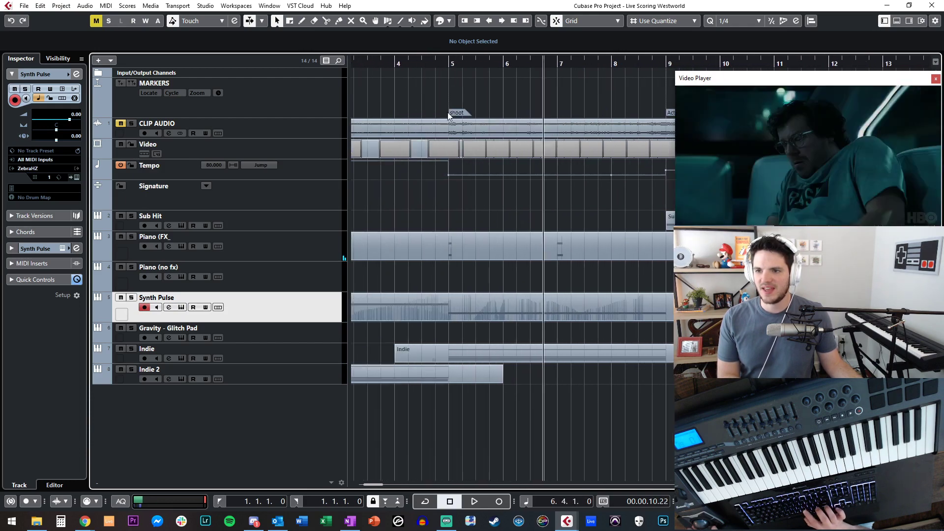
pyautogui.press('space')
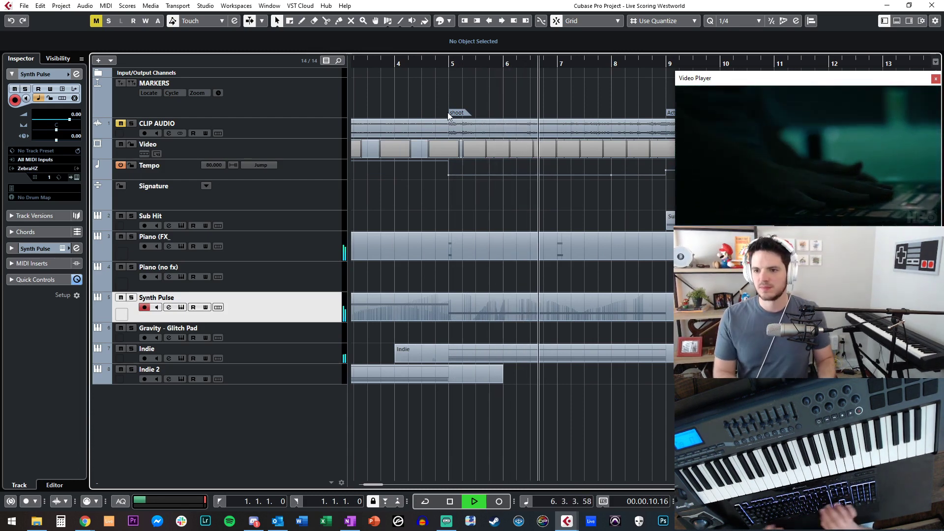
pyautogui.press('g')
pyautogui.press('g')
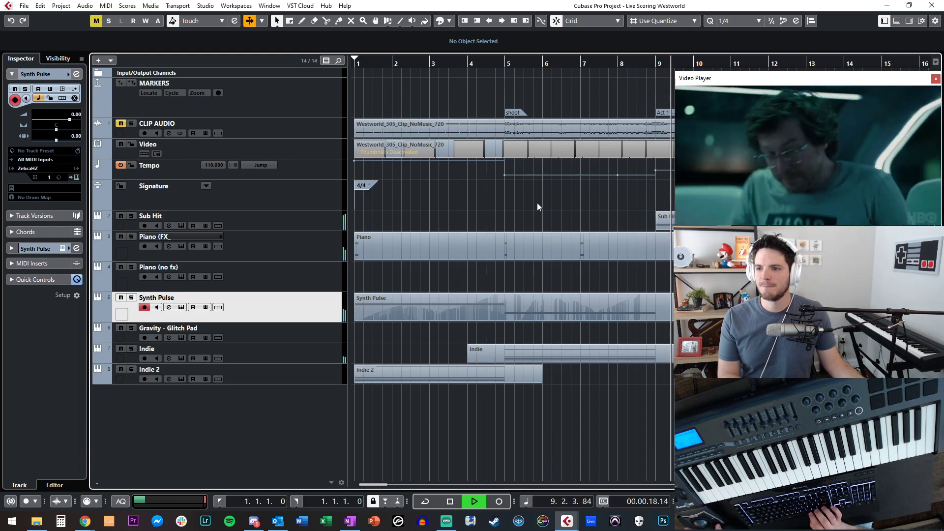
# Replay the start of the Act 1 - anxiety section at bar 9 against picture
pyautogui.press('f')
pyautogui.press('space')
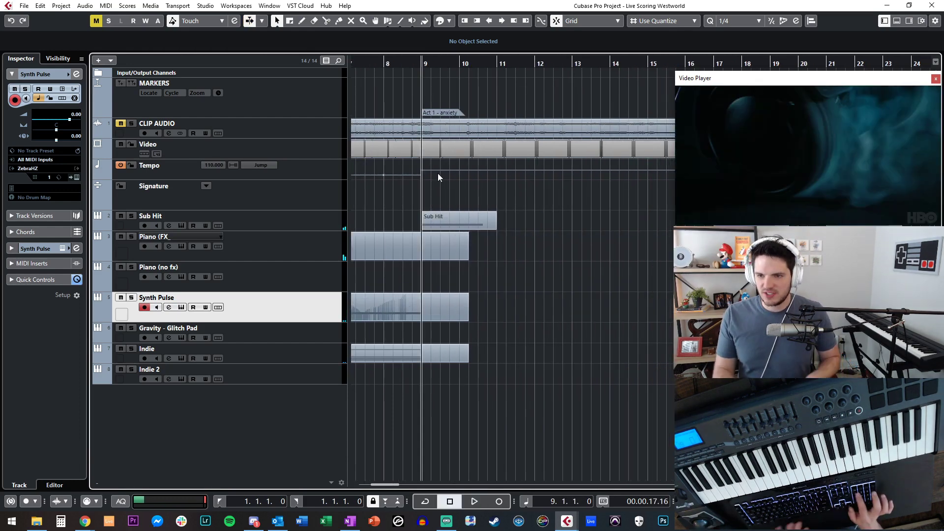
pyautogui.press('space')
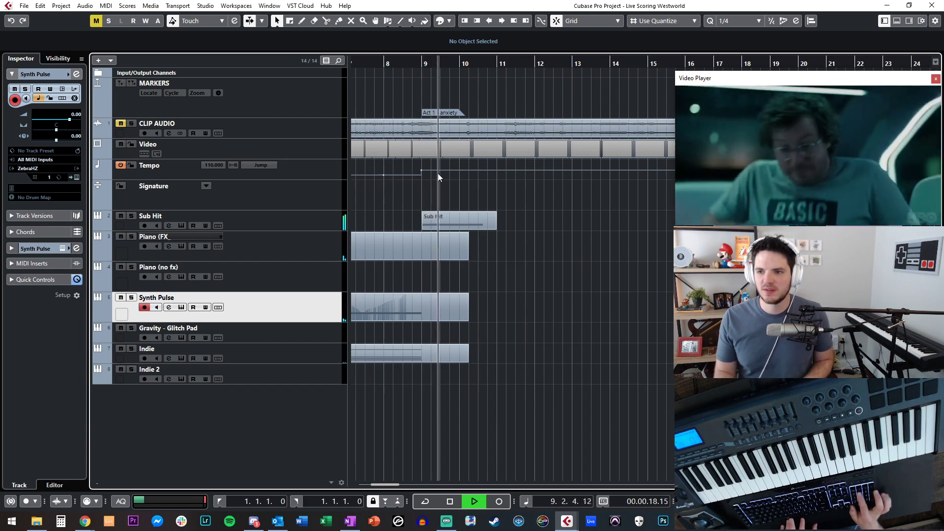
pyautogui.press('space')
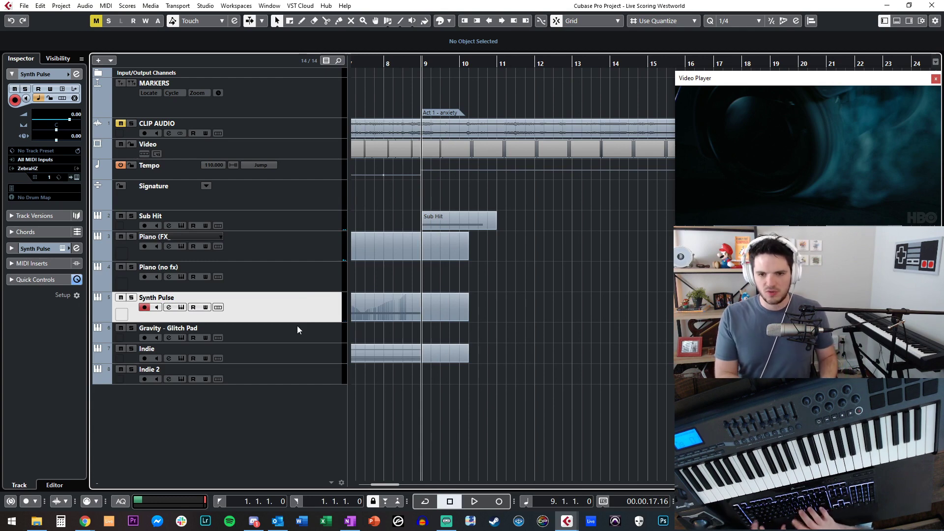
# Add a ZebraHZ instrument track below Synth Pulse and name it Synth Fast Arp
pyautogui.press('t')
pyautogui.moveTo(254, 143); pyautogui.dragTo(295, 100)
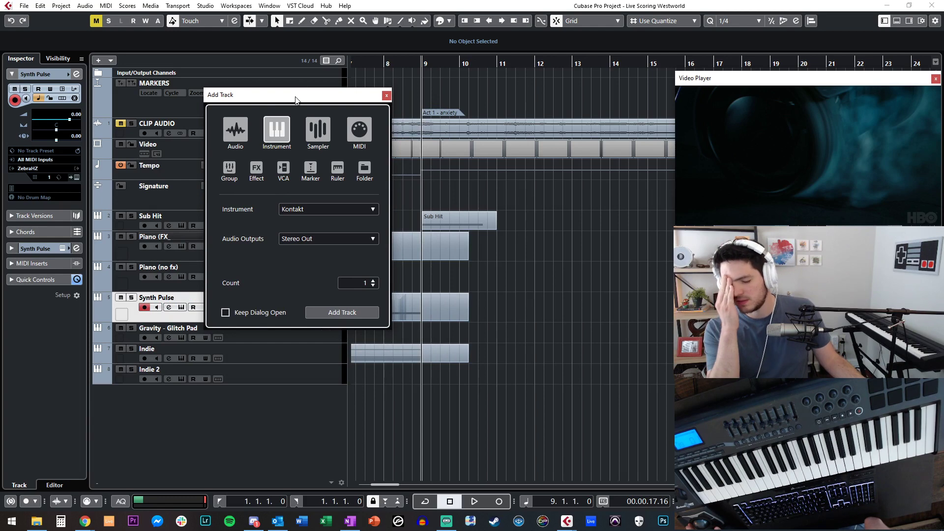
pyautogui.click(296, 209)
pyautogui.write('zebra')
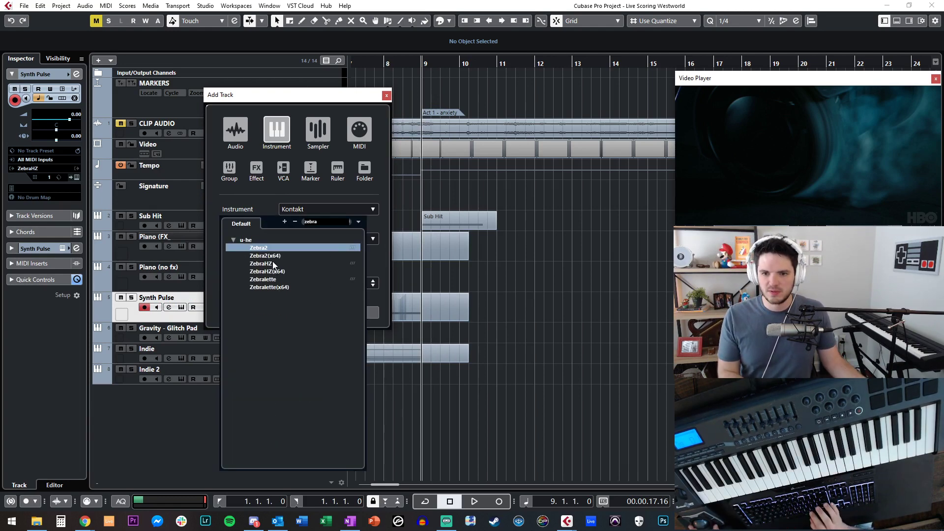
pyautogui.click(272, 263)
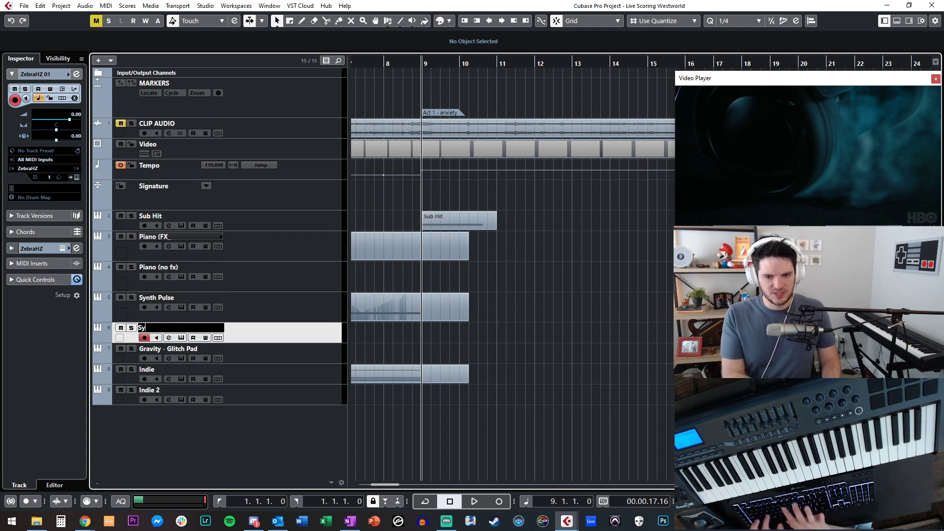
pyautogui.write('Synth Fast Arp')
pyautogui.press('Return')
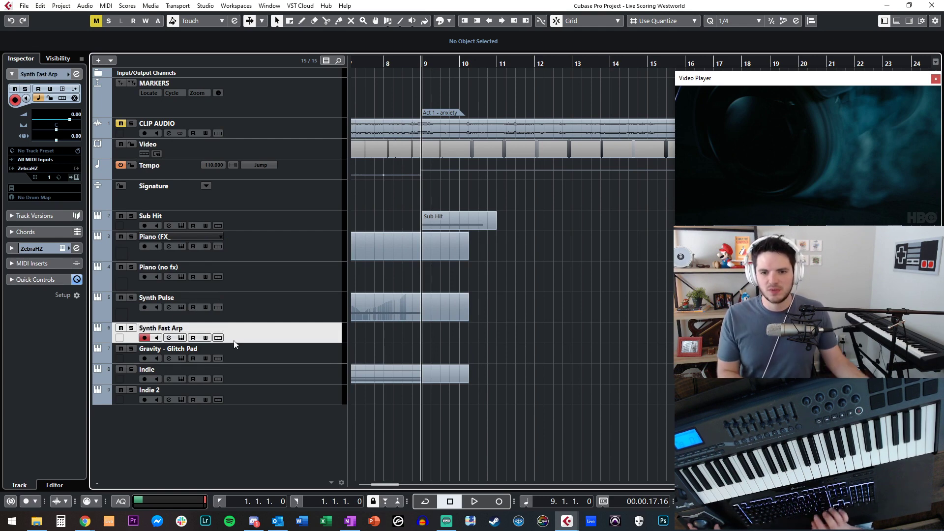
# Open the ZebraHZ instrument of the Synth Fast Arp track, move its window clear, and show its patch browser
pyautogui.click(75, 177)
pyautogui.moveTo(417, 107); pyautogui.dragTo(56, 41)
pyautogui.click(101, 70)
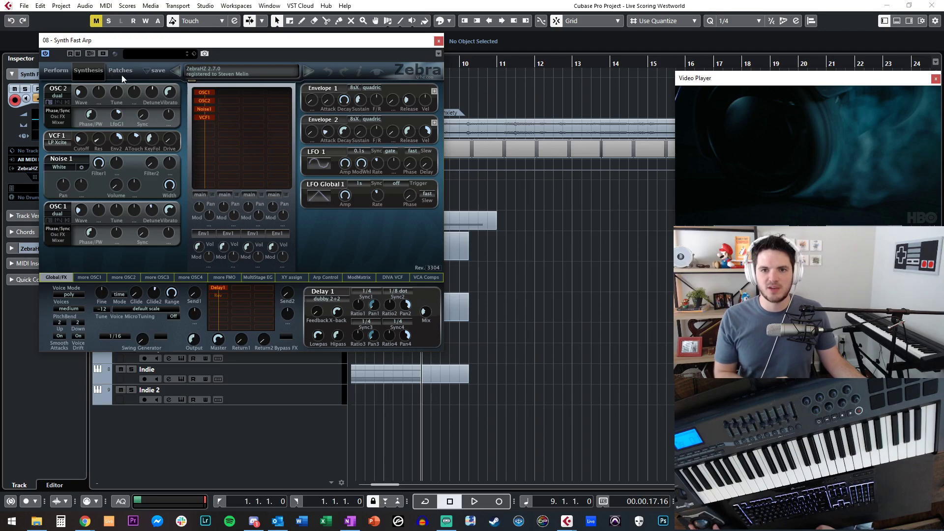
pyautogui.moveTo(213, 44)
pyautogui.mouseDown()
pyautogui.moveTo(449, 42)
pyautogui.moveTo(187, 1)
pyautogui.moveTo(215, 41)
pyautogui.mouseUp()
pyautogui.click(124, 71)
pyautogui.click(102, 72)
pyautogui.click(124, 72)
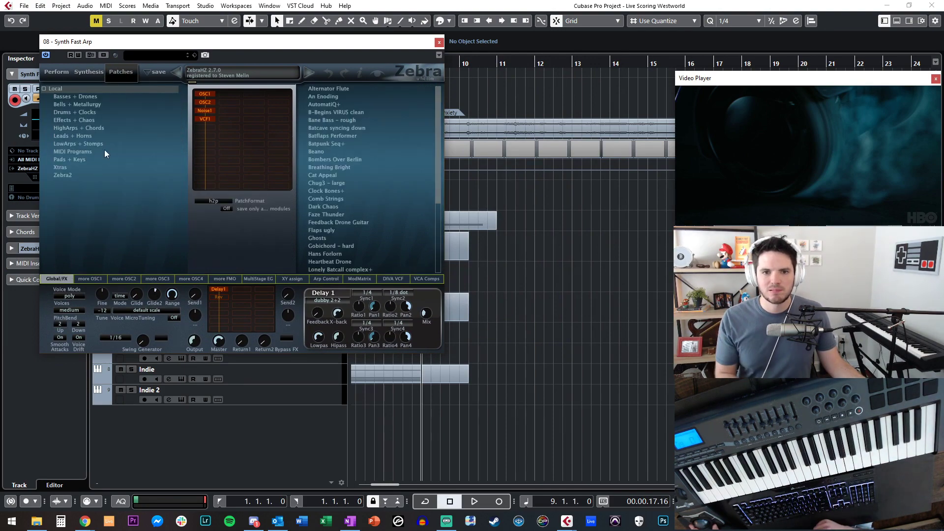
# Audition HighArps + Chords patches, including Batagonia, Angel Falling - Dm, 5-4 Buzzchord and 8th Horn Pulse
pyautogui.click(92, 127)
pyautogui.click(333, 144)
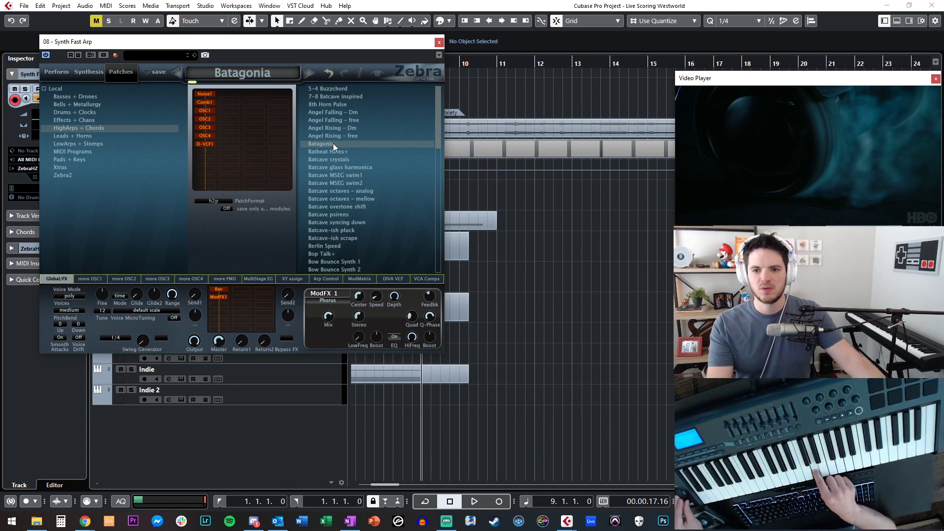
pyautogui.click(332, 111)
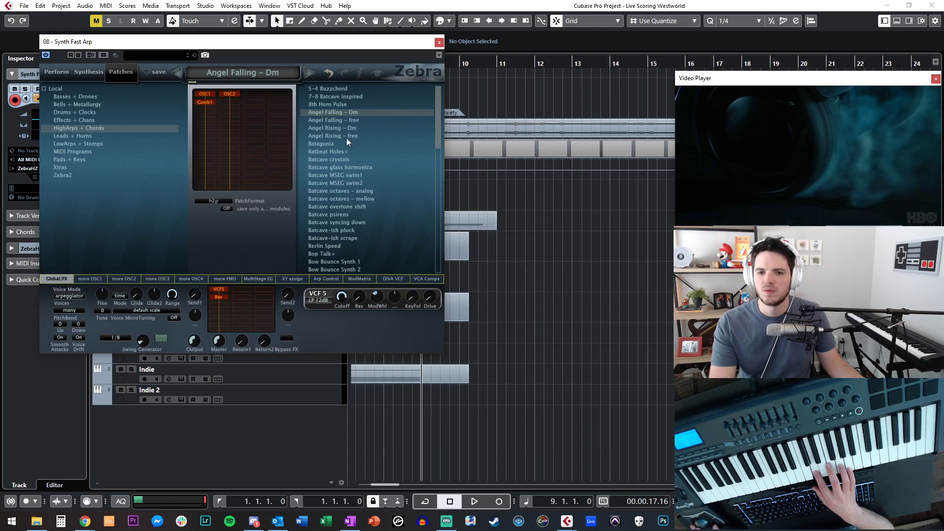
pyautogui.click(338, 122)
pyautogui.click(324, 90)
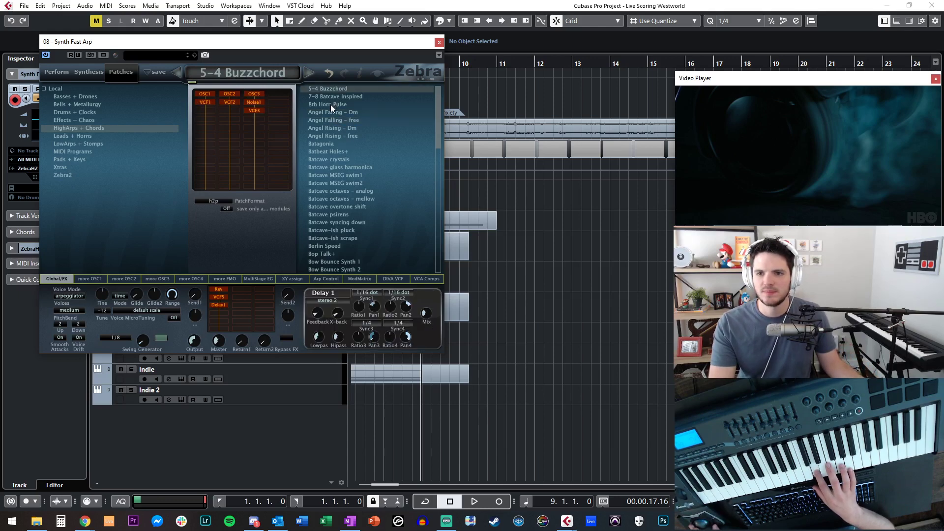
pyautogui.click(330, 104)
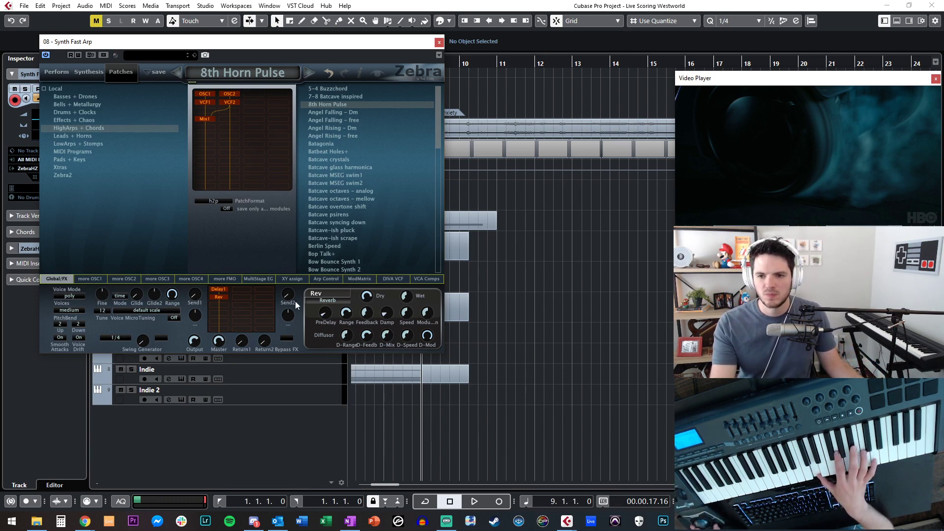
# Load the Bow Bounce Synth 2 patch, close the instrument, and rename the track as Synth Bass Pulse
pyautogui.scroll(-1, 326, 237)
pyautogui.click(329, 252)
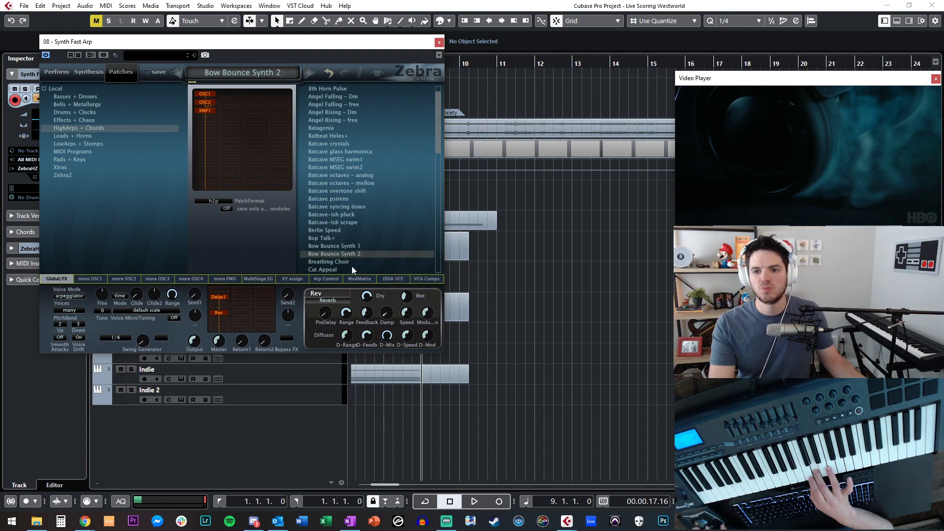
pyautogui.click(439, 42)
pyautogui.doubleClick(176, 328)
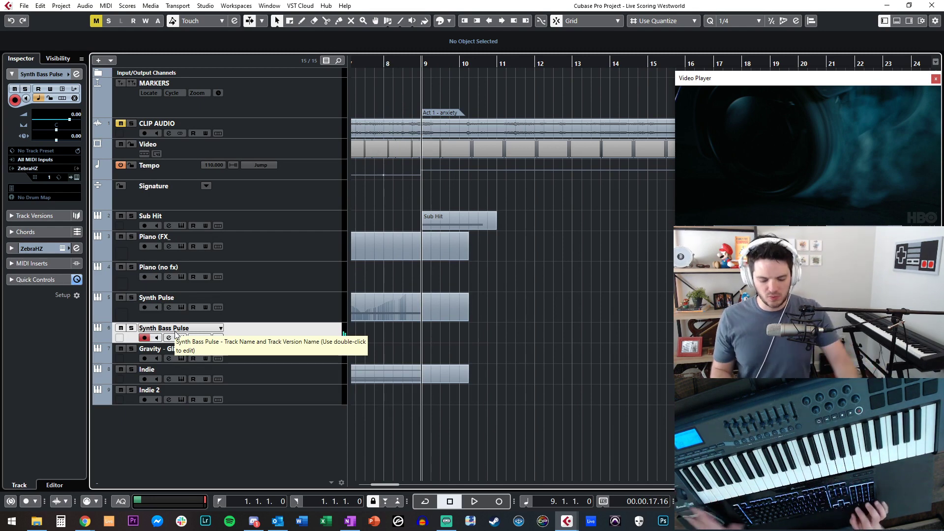
# Record a sustained bass pulse part on the Synth Bass Pulse track from bar 8 to bar 18
pyautogui.press('KP_Subtract')
pyautogui.press('KP_Subtract')
pyautogui.press('KP_Subtract')
pyautogui.press('KP_Subtract')
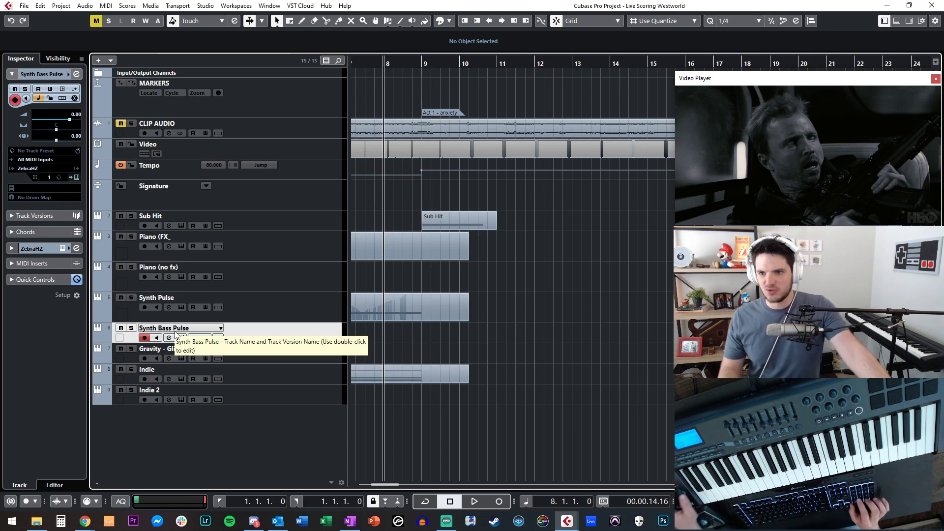
pyautogui.press('KP_Multiply')
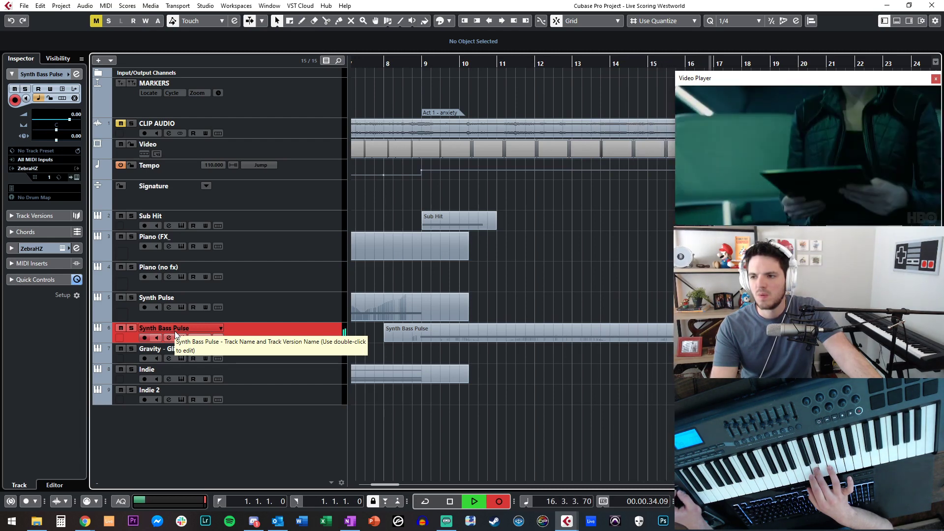
pyautogui.press('space')
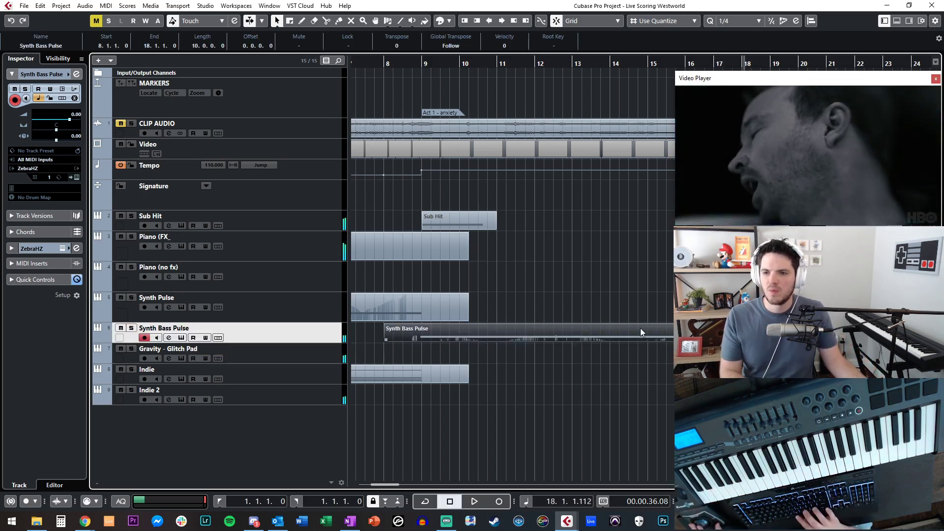
# Quantize all notes of the Synth Bass Pulse part and shorten the final note so it ends at bar 17
pyautogui.doubleClick(640, 330)
pyautogui.hotkey('ctrl', 'a')
pyautogui.press('q')
pyautogui.hscroll(12, 526, 341)
pyautogui.click(527, 341)
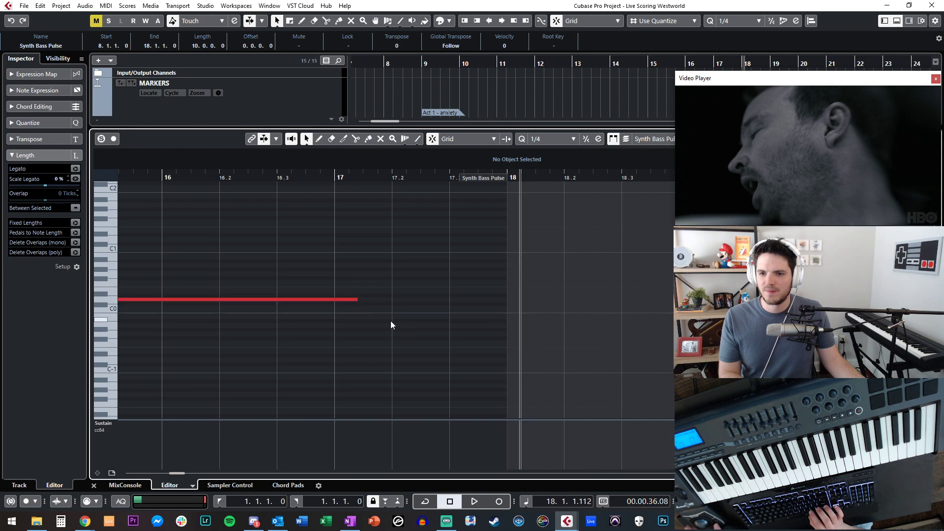
pyautogui.moveTo(356, 298); pyautogui.dragTo(335, 298)
pyautogui.hotkey('ctrl', 'e')
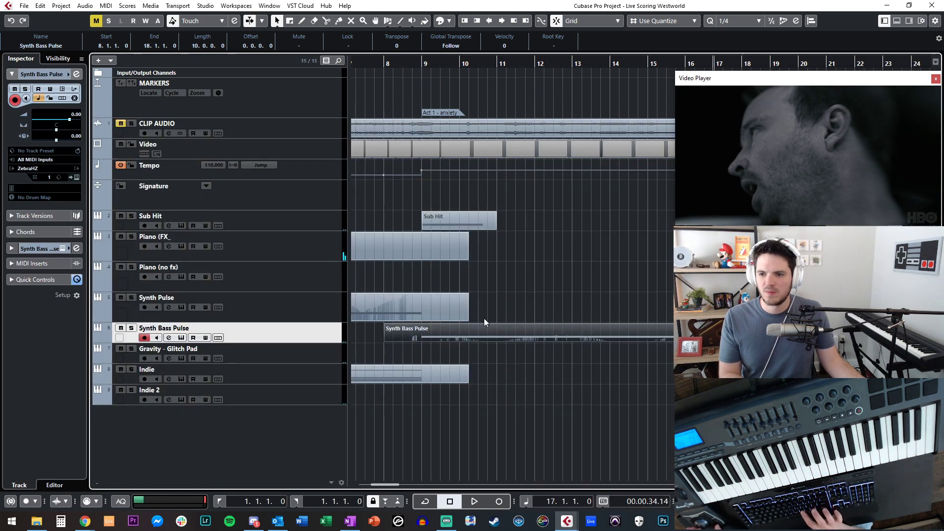
# Play the Synth Bass Pulse part around the Act 1 - anxiety marker and look over the parts up to the inside car marker
pyautogui.press('KP_Subtract')
pyautogui.click(484, 318)
pyautogui.press('KP_Subtract')
pyautogui.press('space')
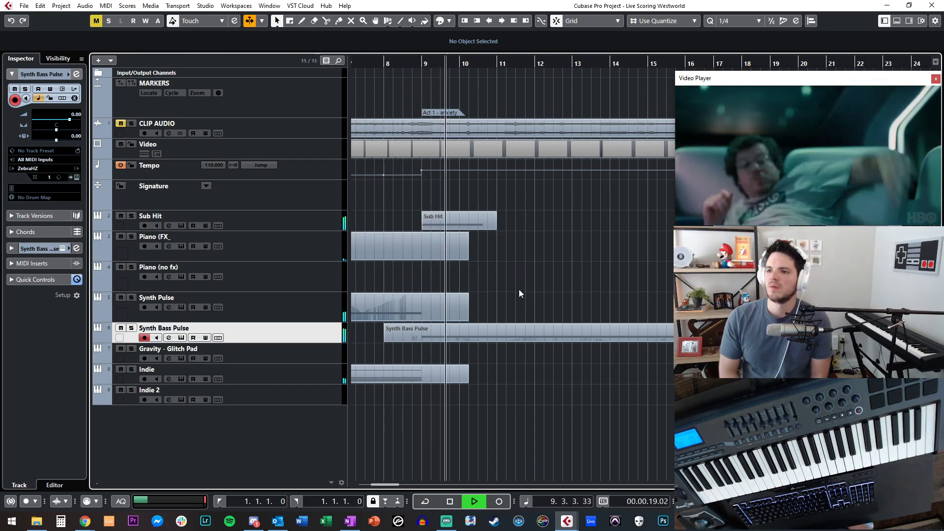
pyautogui.hscroll(-5, 518, 289)
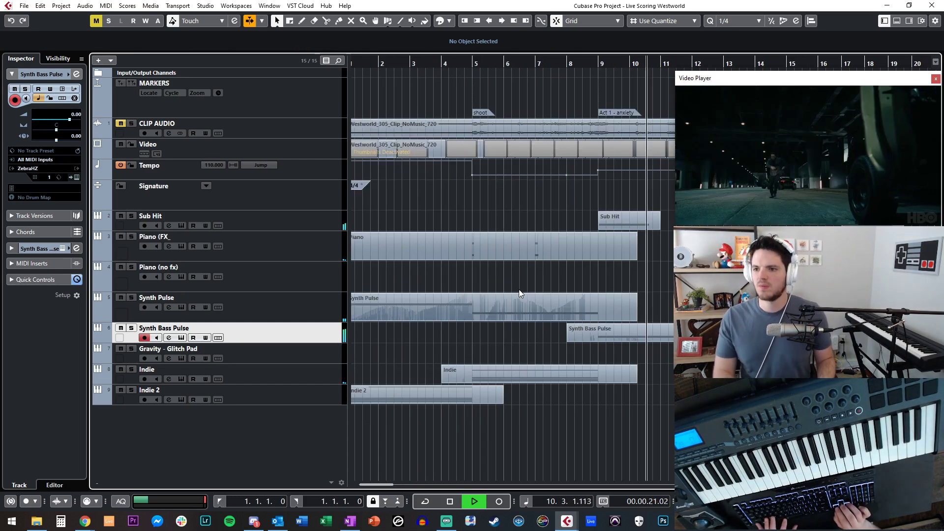
pyautogui.press('space')
pyautogui.hscroll(-2, 449, 241)
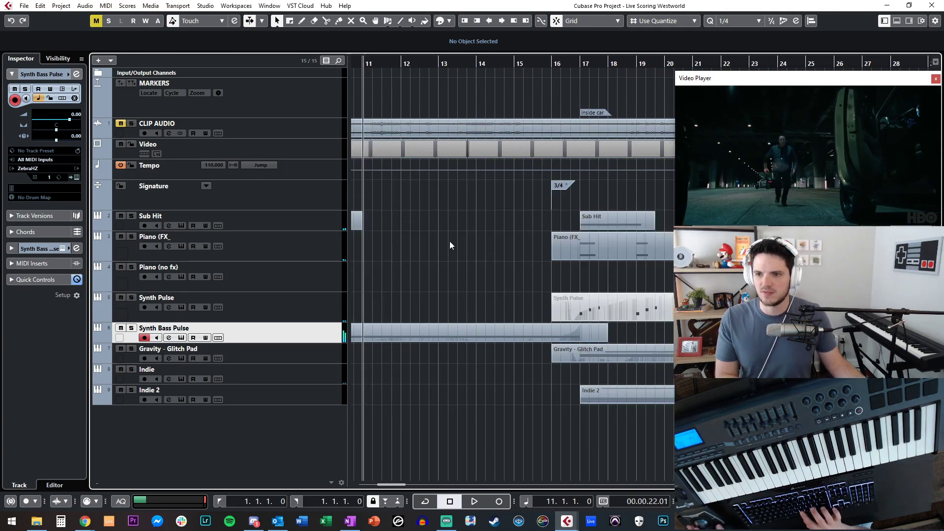
pyautogui.hscroll(5, 472, 199)
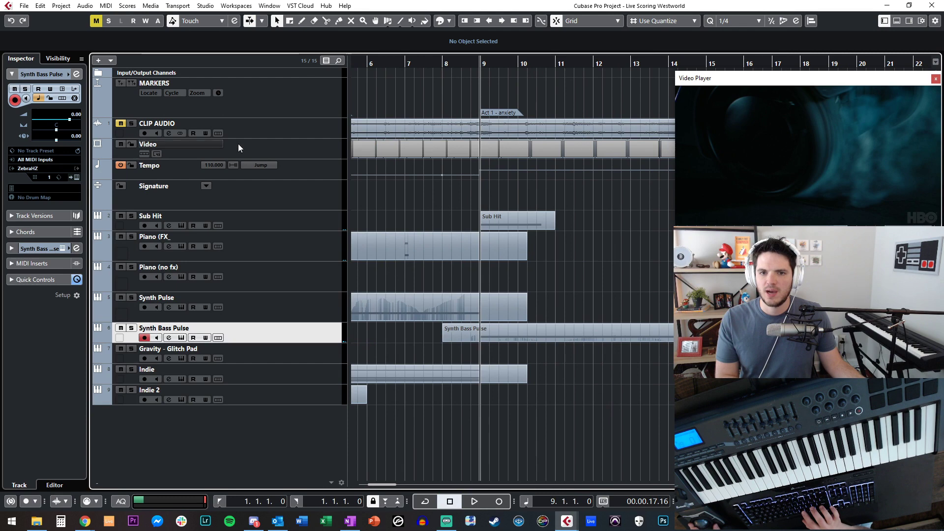
# Play from the Act 1 - anxiety marker to bar 13 with the clip audio audible, and mute the clip audio again
pyautogui.press('space')
pyautogui.press('space')
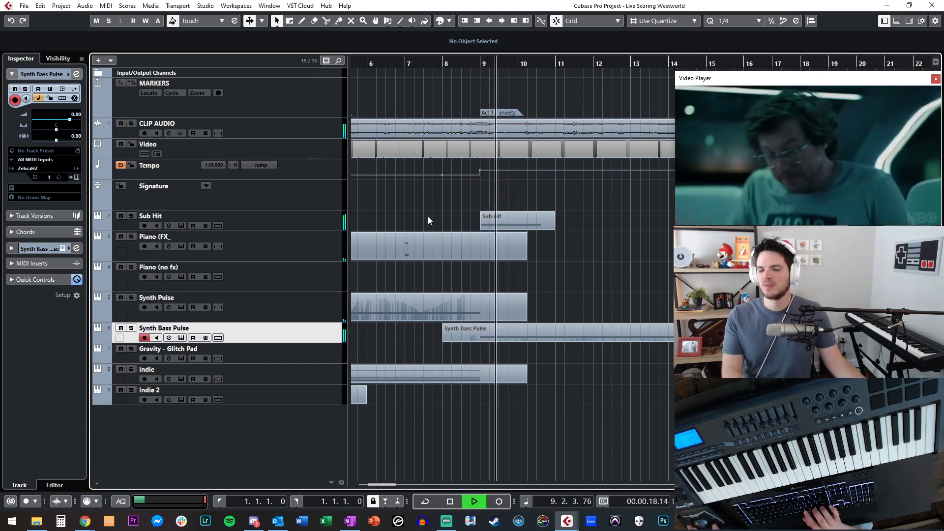
pyautogui.press('f')
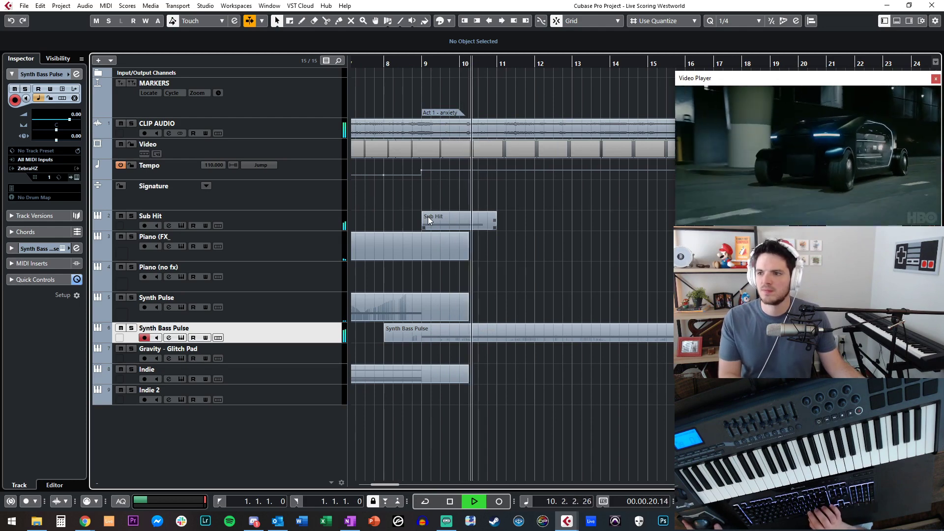
pyautogui.click(121, 125)
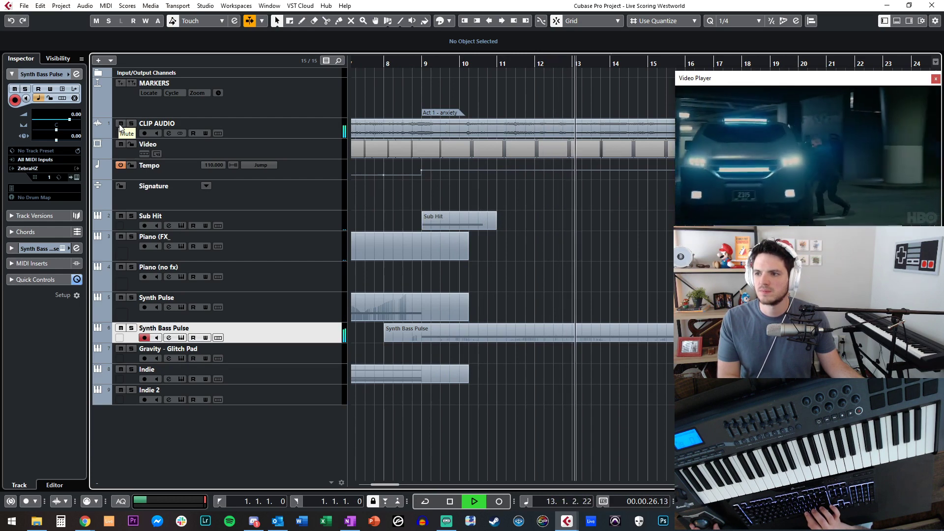
pyautogui.press('space')
# Copy the Sub Hit part from bar 9 to bar 13 and return the playhead to bar 10
pyautogui.moveTo(444, 216); pyautogui.dragTo(586, 220)
pyautogui.press('KP_Subtract')
pyautogui.press('KP_Subtract')
pyautogui.press('KP_Subtract')
pyautogui.press('KP_Subtract')
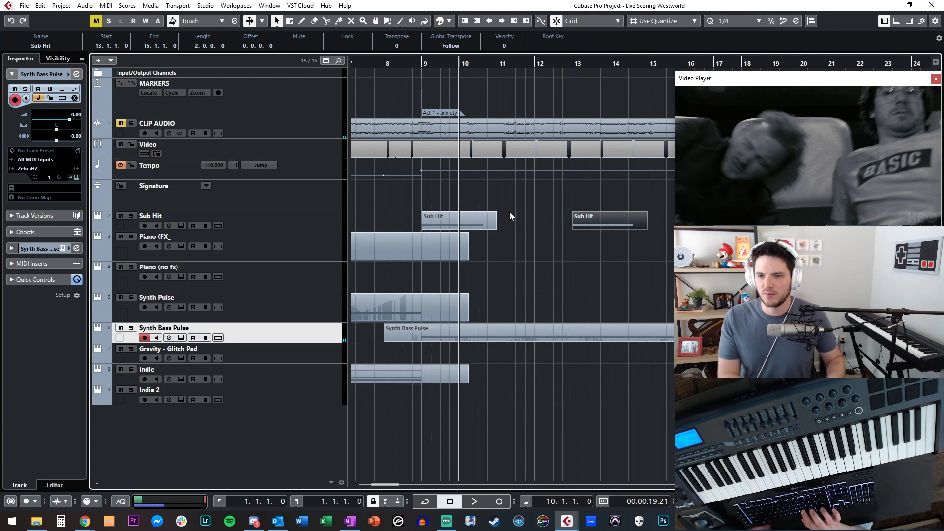
# Play the cue from bar 10 past the outside marker, copying the bar 21 Sub Hit part to bar 25 along the way
pyautogui.press('space')
pyautogui.click(509, 213)
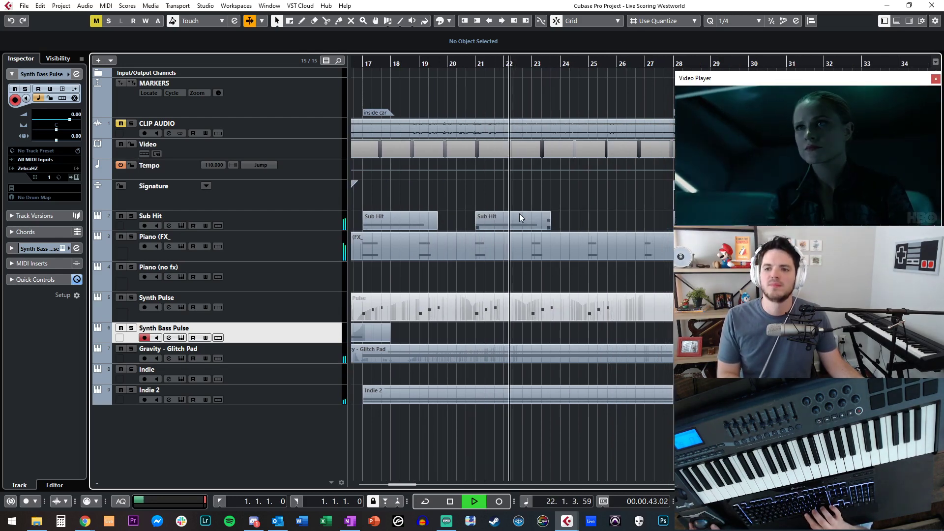
pyautogui.moveTo(453, 222); pyautogui.dragTo(560, 217)
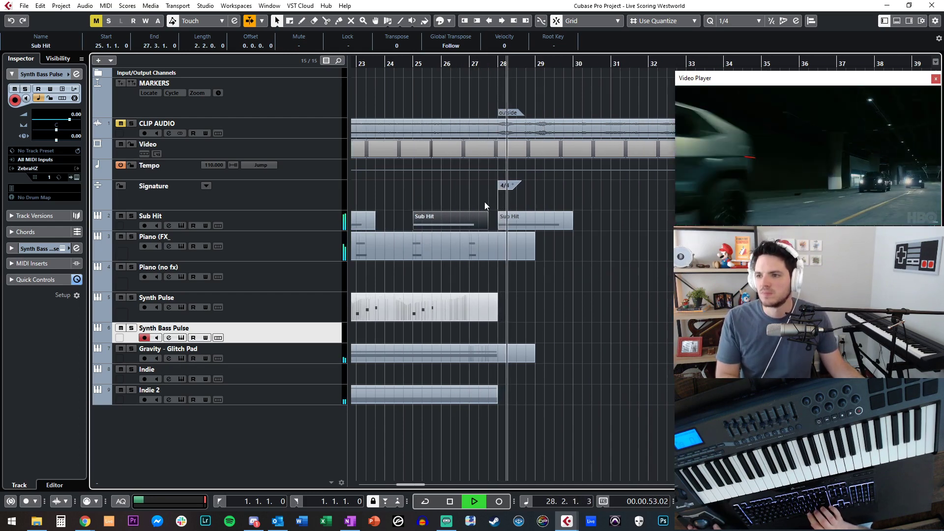
pyautogui.press('space')
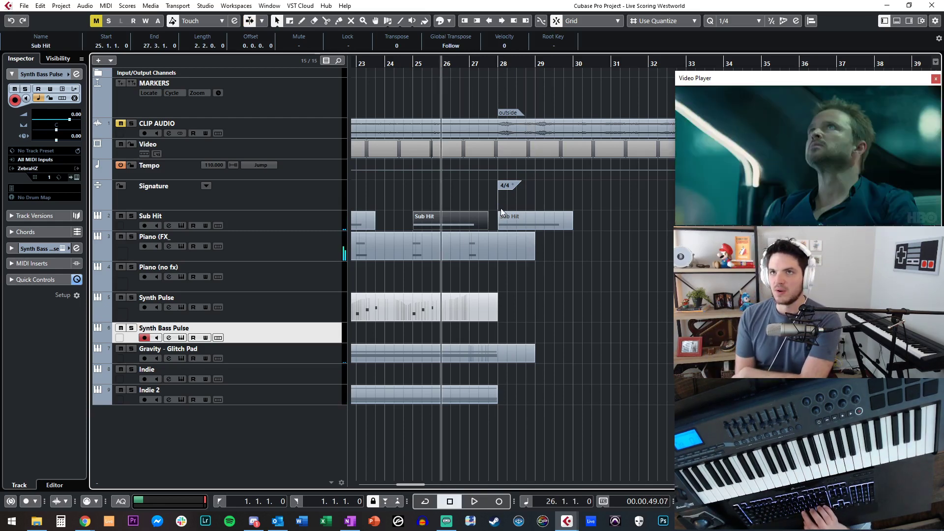
# Move the playhead back to bar 4 and play the cue through the shoot marker
pyautogui.press('KP_Subtract')
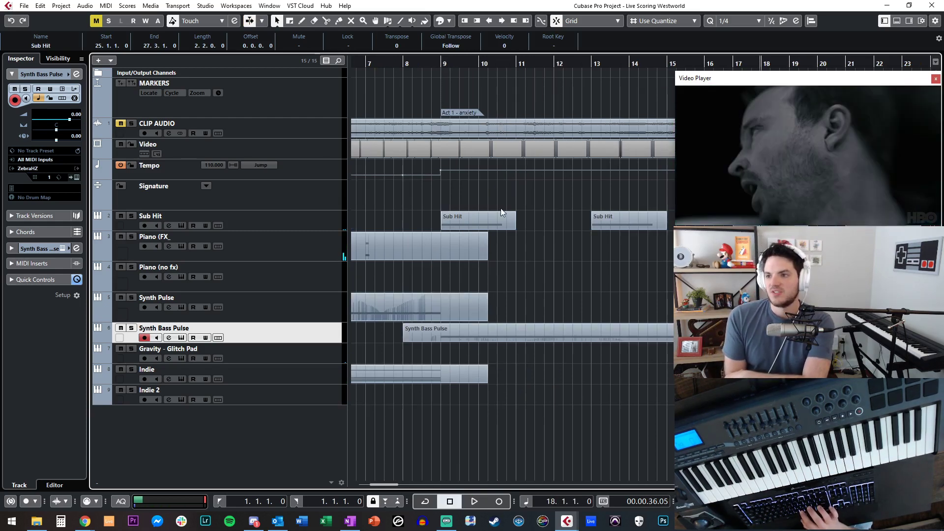
pyautogui.press('KP_Subtract')
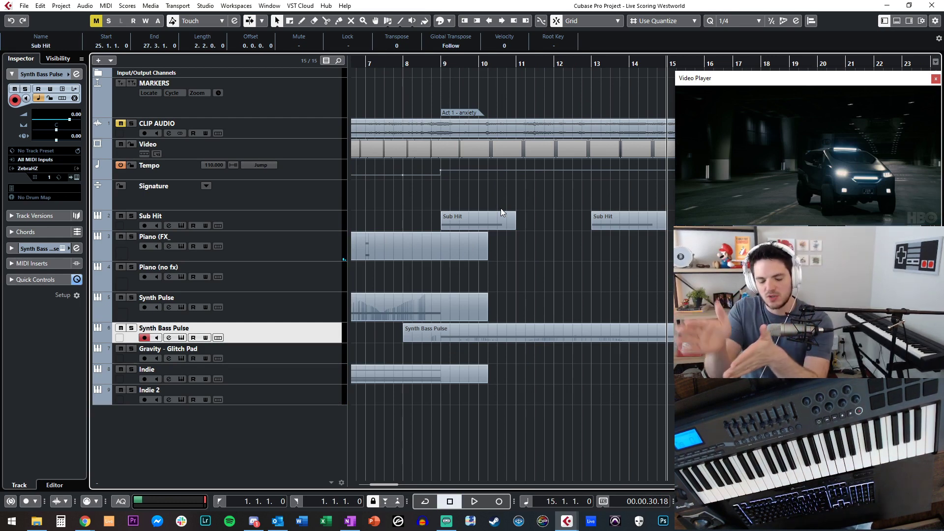
pyautogui.press('KP_Subtract')
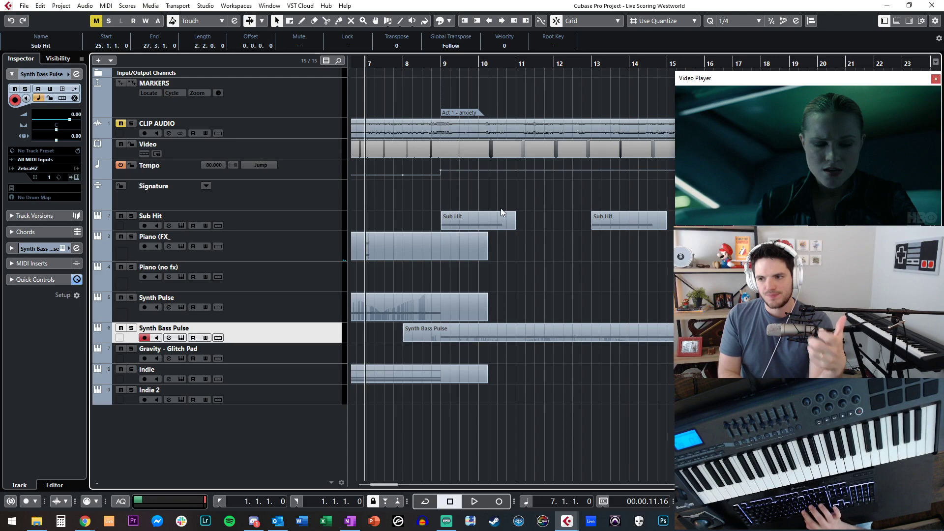
pyautogui.press('KP_Subtract')
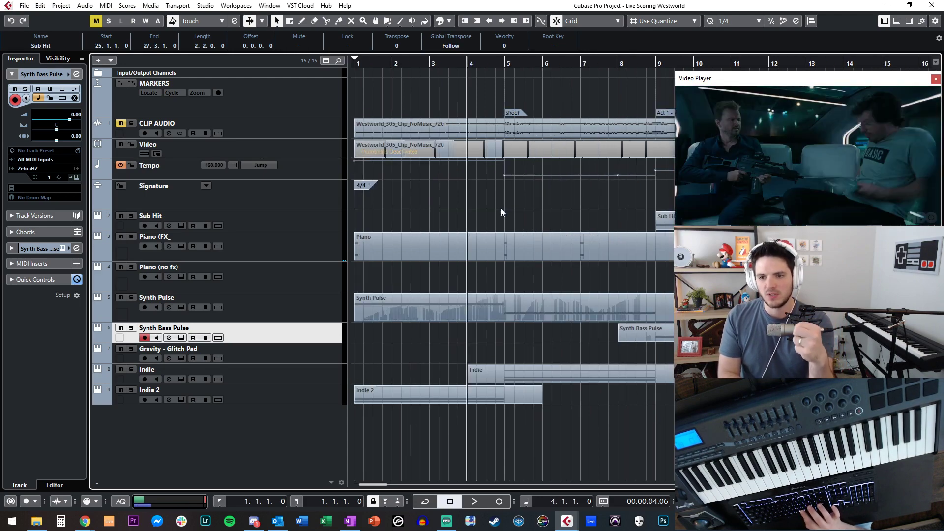
pyautogui.press('space')
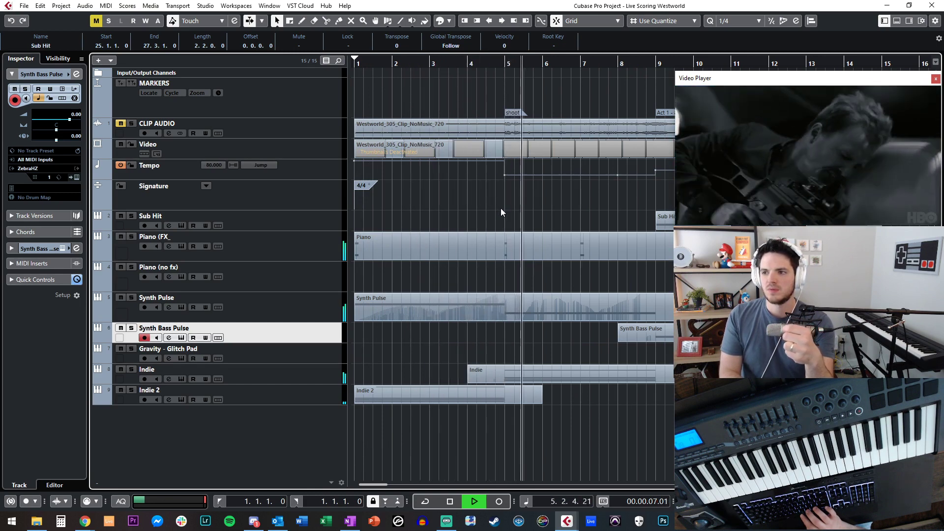
pyautogui.press('space')
# Copy the Sub Hit part from bar 9 to bar 5 at the shoot marker and play it back
pyautogui.click(447, 214)
pyautogui.hscroll(2, 448, 214)
pyautogui.moveTo(611, 217); pyautogui.dragTo(464, 227)
pyautogui.press('space')
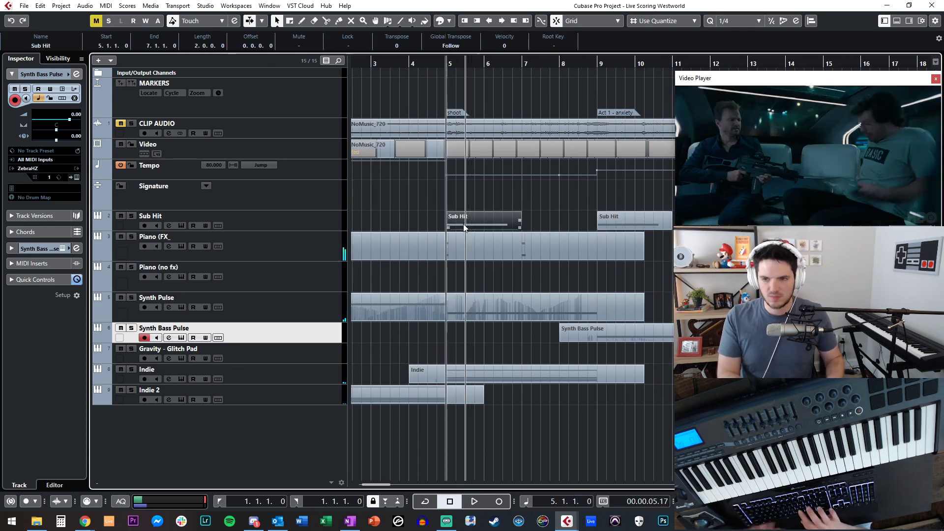
pyautogui.click(387, 205)
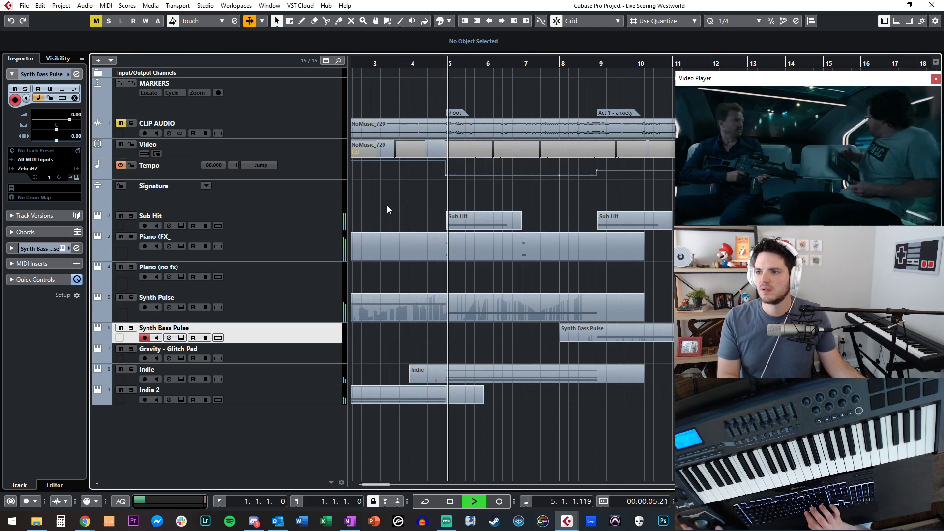
pyautogui.press('space')
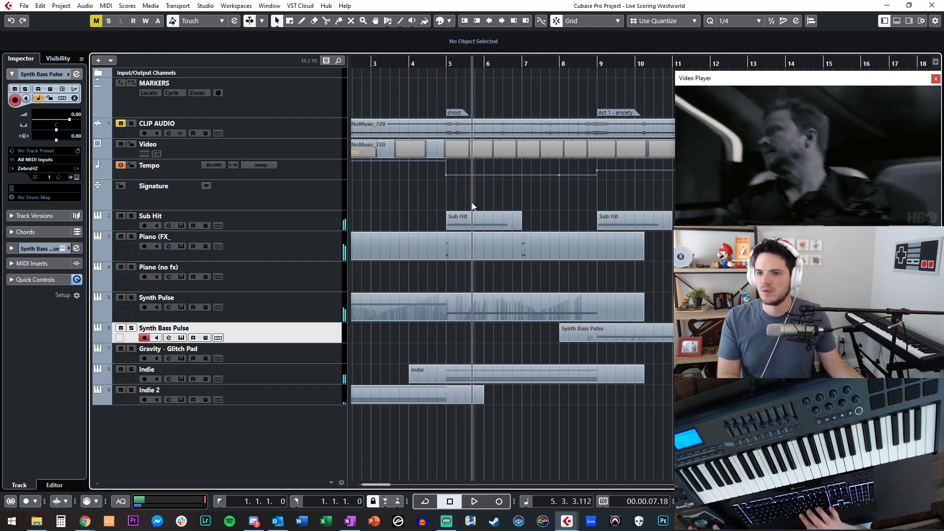
# Audition the shoot marker with the clip audio audible, mute the clip audio again and play on into bar 11
pyautogui.click(120, 123)
pyautogui.press('space')
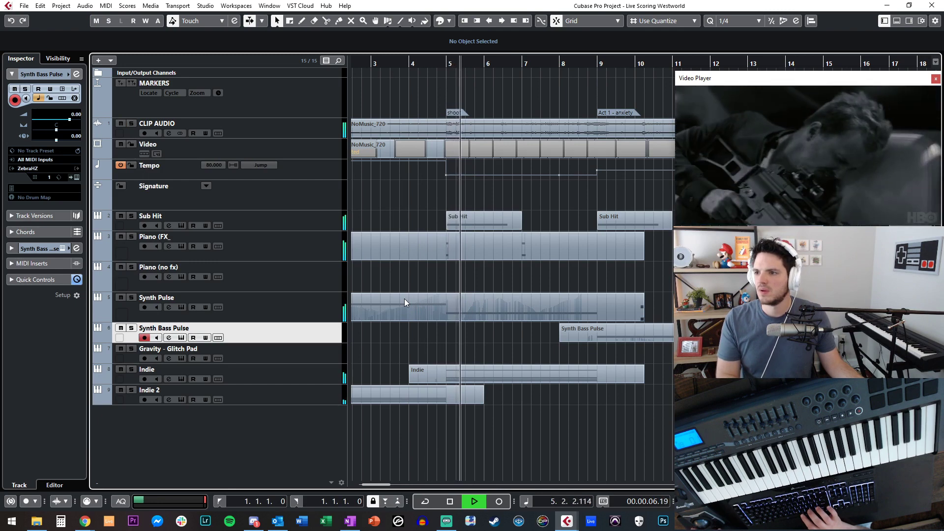
pyautogui.click(120, 123)
pyautogui.press('f')
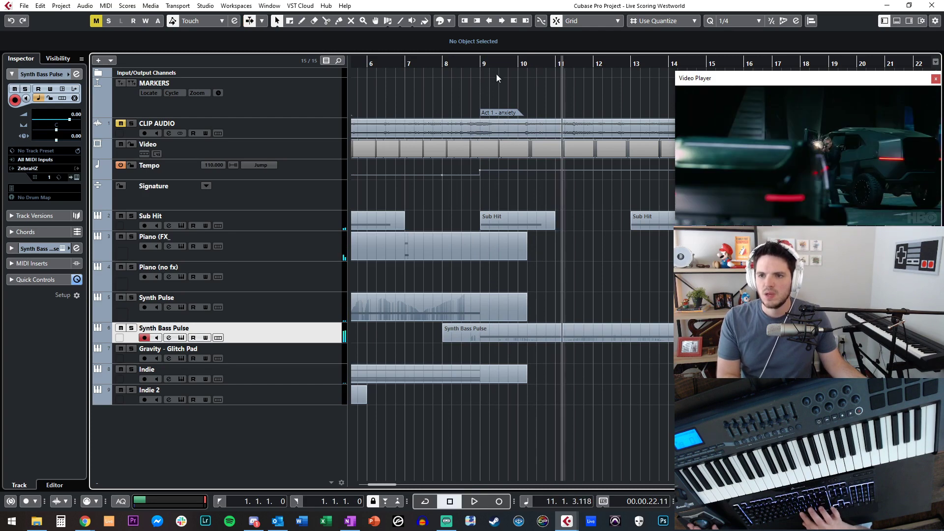
pyautogui.press('space')
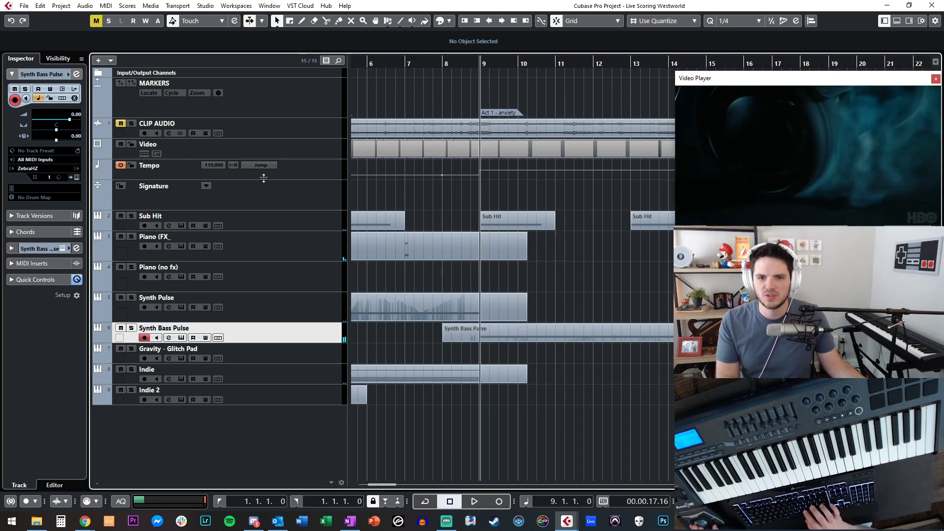
# Delete the redundant 80 BPM tempo event at 7.4.4.112 and play from bar 7 across the tempo change at bar 9
pyautogui.click(305, 176)
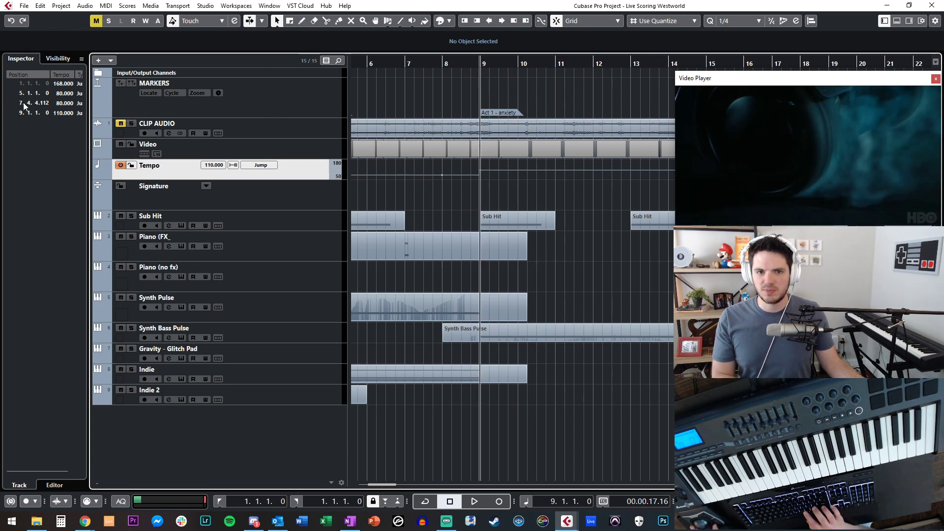
pyautogui.click(56, 103)
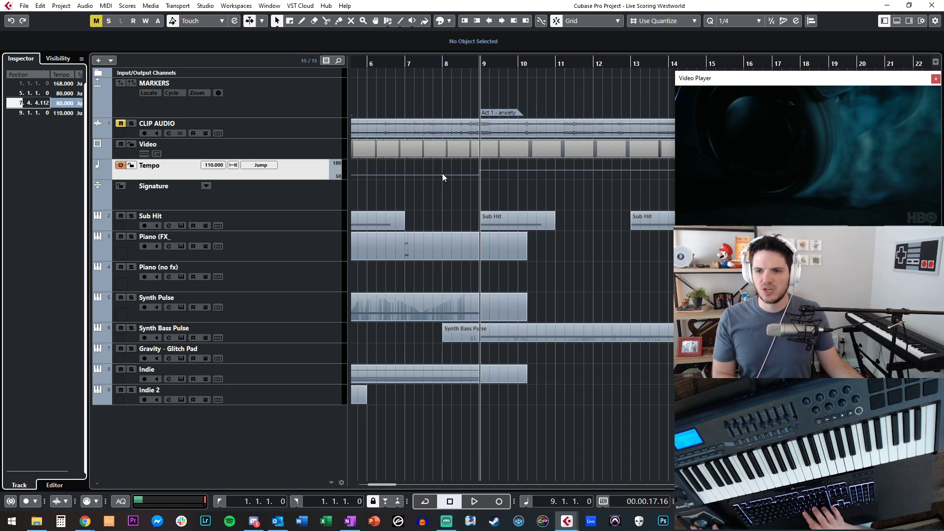
pyautogui.click(46, 131)
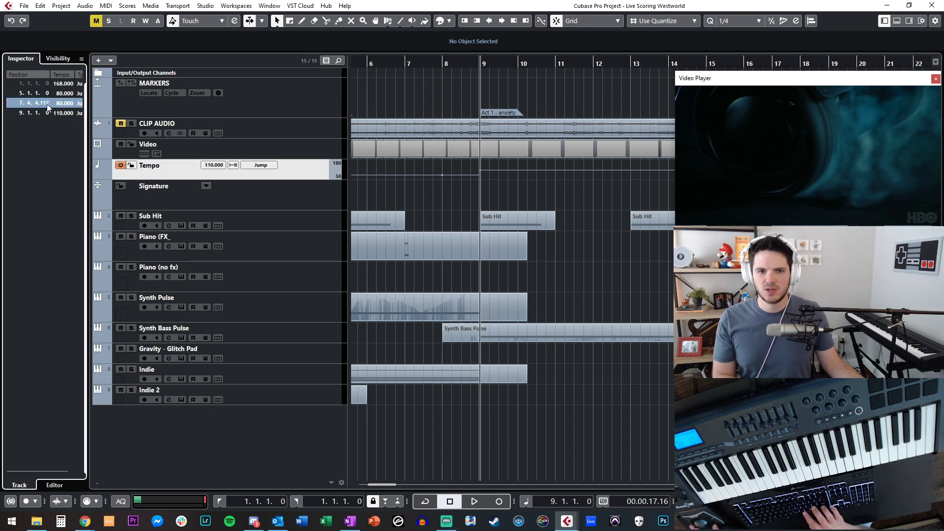
pyautogui.click(438, 175)
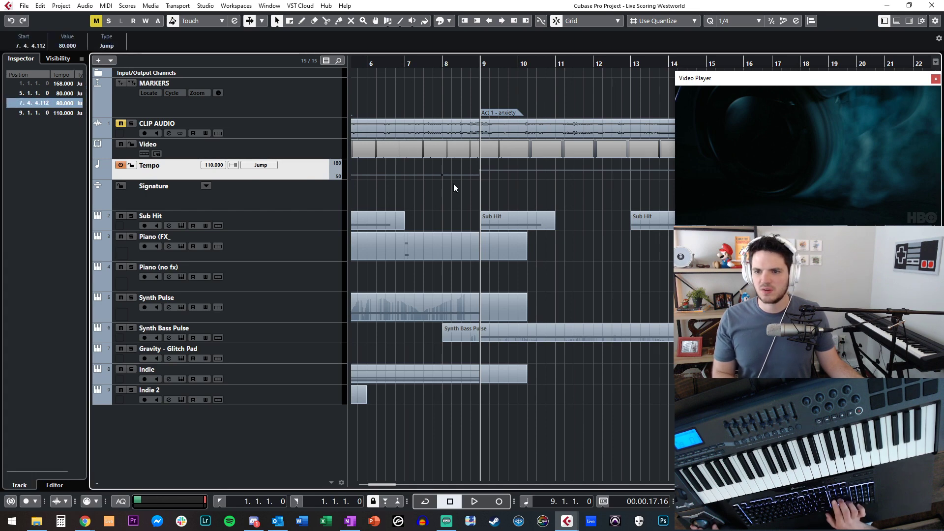
pyautogui.press('space')
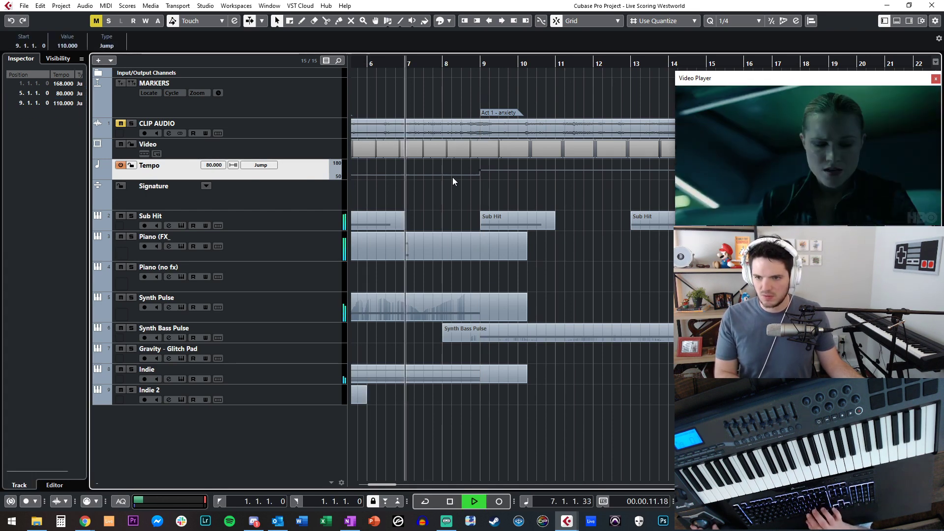
pyautogui.click(477, 190)
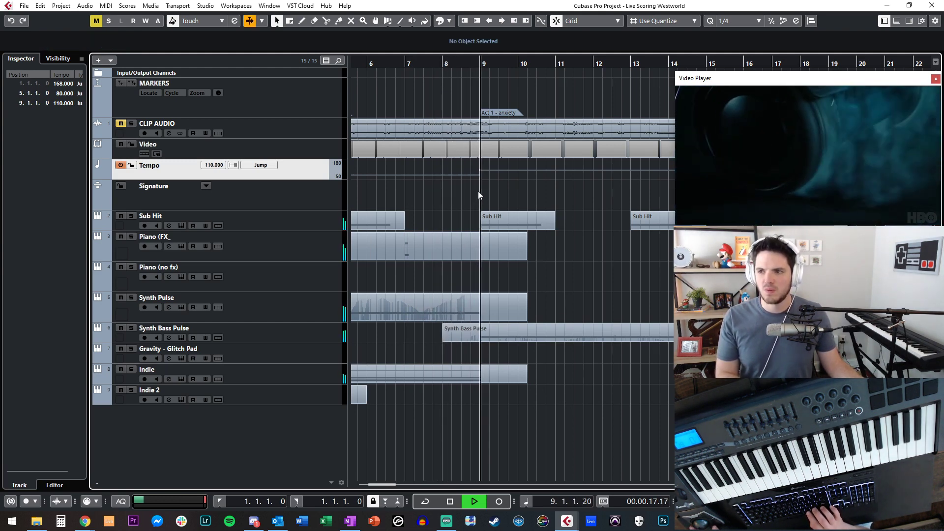
# Open the Indie part in the editor and shorten its four long notes to end at 8.4.4.13
pyautogui.doubleClick(468, 370)
pyautogui.press('space')
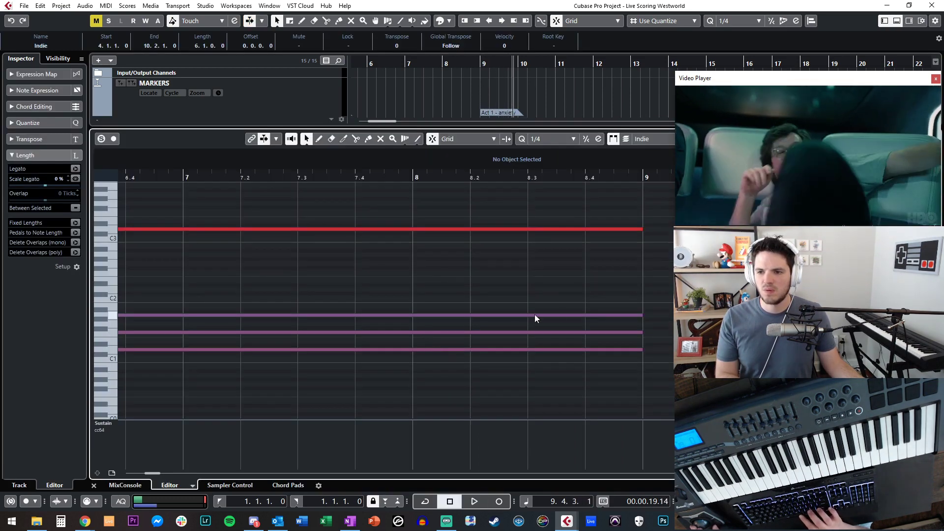
pyautogui.moveTo(601, 221); pyautogui.dragTo(639, 230)
pyautogui.press('space')
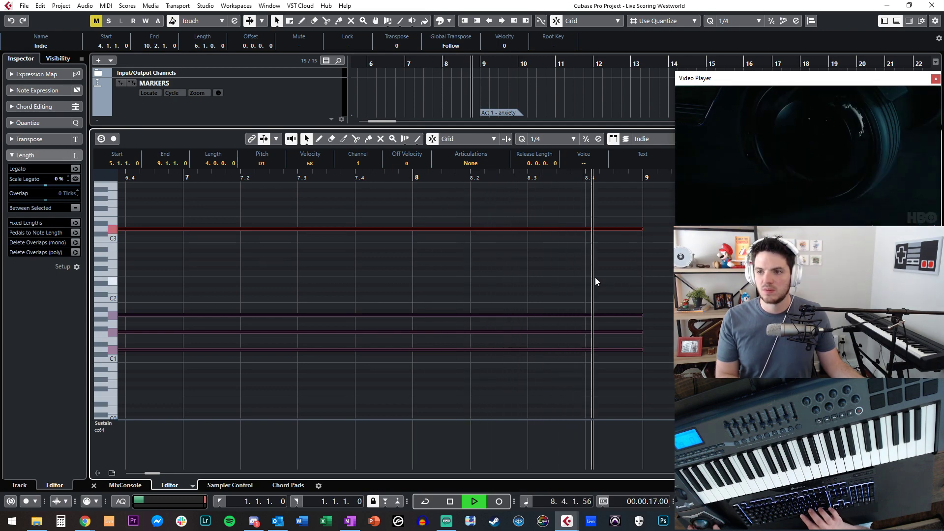
pyautogui.moveTo(642, 229); pyautogui.dragTo(629, 230)
pyautogui.press('space')
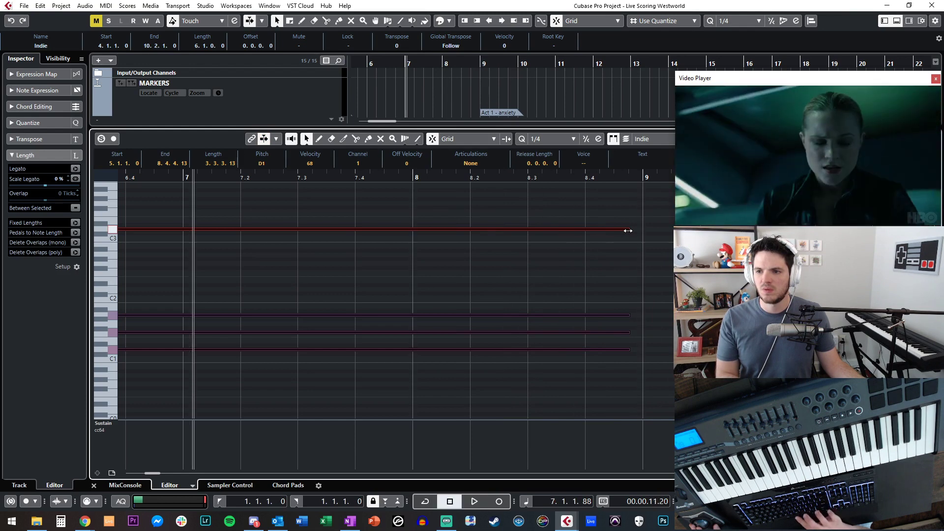
# Play the shortened Indie notes from the shoot marker past bar 9, showing the whole part, and close the editor
pyautogui.press('KP_Subtract')
pyautogui.press('space')
pyautogui.hscroll(5, 634, 251)
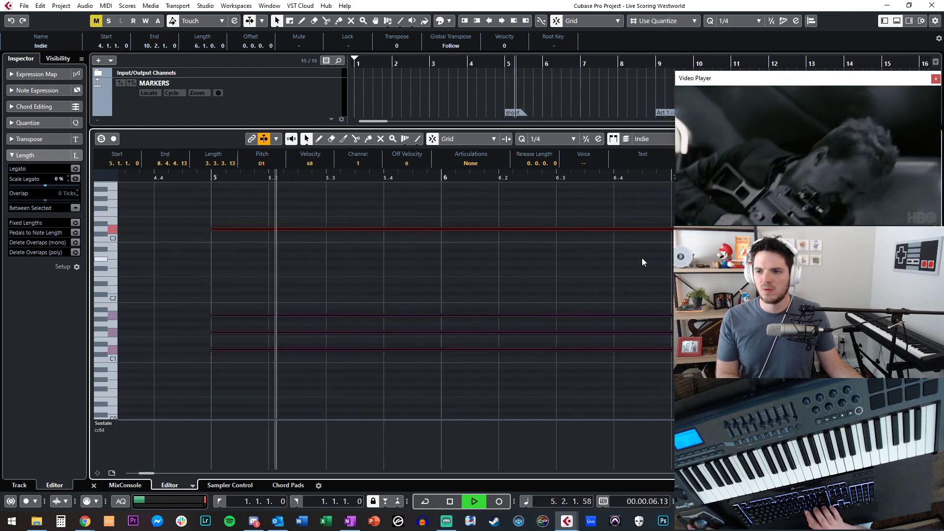
pyautogui.press('g')
pyautogui.press('g')
pyautogui.press('g')
pyautogui.press('g')
pyautogui.press('g')
pyautogui.press('g')
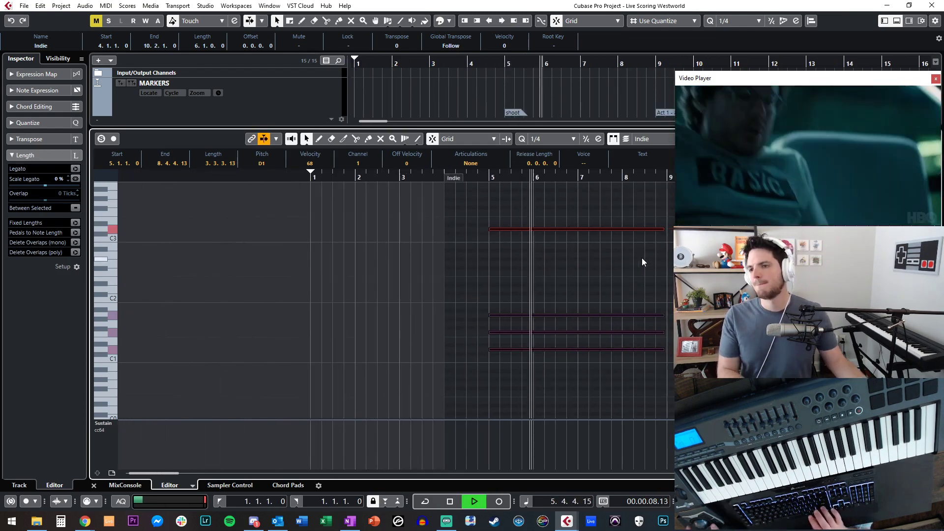
pyautogui.hscroll(5, 642, 258)
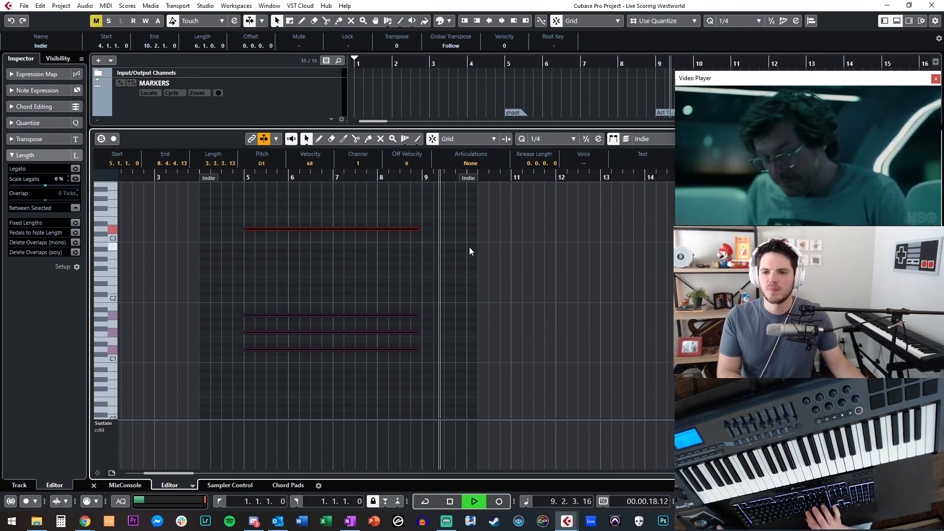
pyautogui.press('Return')
pyautogui.press('space')
# Look over the 2C-Aether reverb settings on the Indie track and close the plug-in
pyautogui.click(451, 374)
pyautogui.click(285, 375)
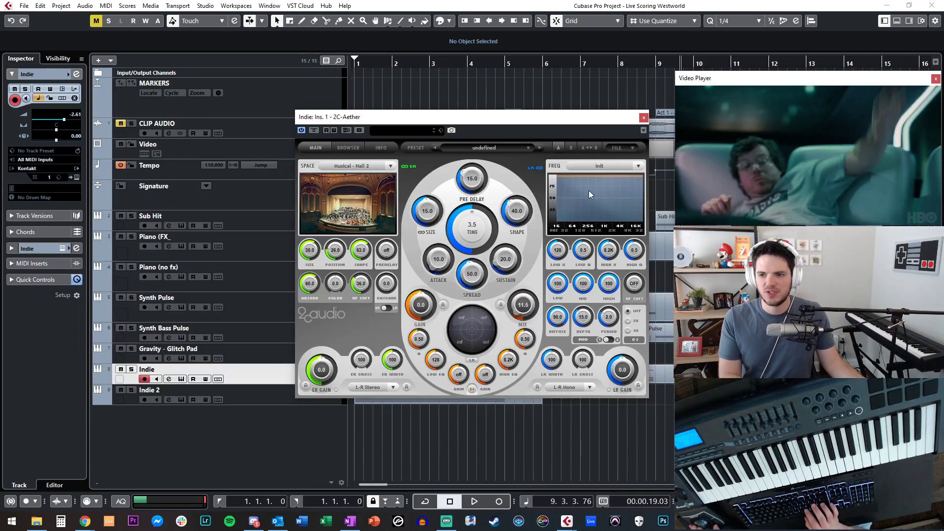
pyautogui.click(643, 118)
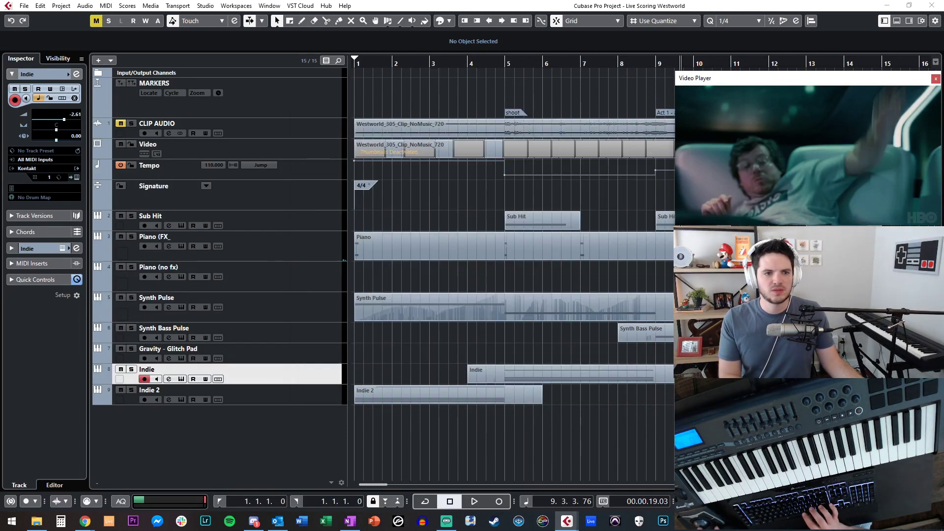
# Play the cue through the Act 1 - anxiety marker to bar 17 and select the Synth Pulse track
pyautogui.press('KP_Subtract')
pyautogui.press('space')
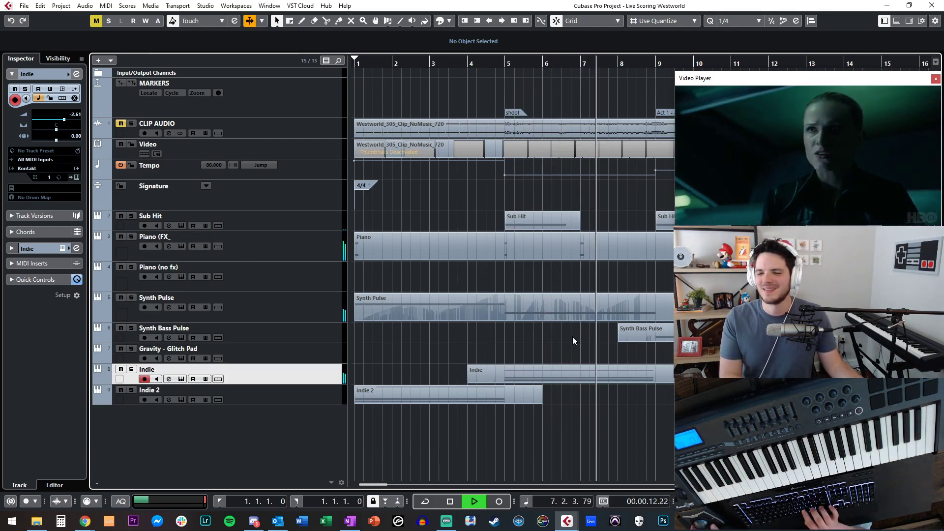
pyautogui.hscroll(1, 573, 337)
pyautogui.click(316, 312)
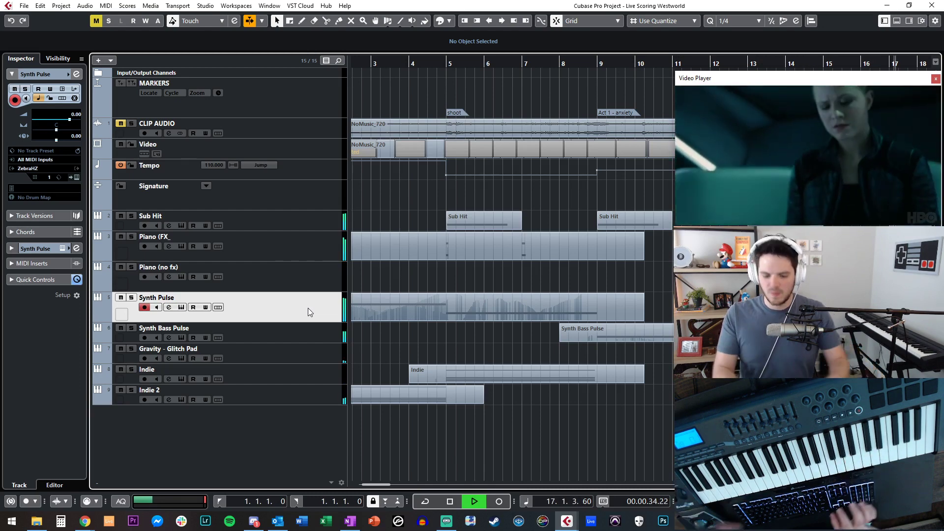
pyautogui.press('space')
# Return the playhead to bar 9 at the Act 1 - anxiety marker
pyautogui.press('KP_Subtract')
pyautogui.press('KP_Subtract')
pyautogui.press('KP_Subtract')
pyautogui.press('KP_Subtract')
pyautogui.press('KP_Subtract')
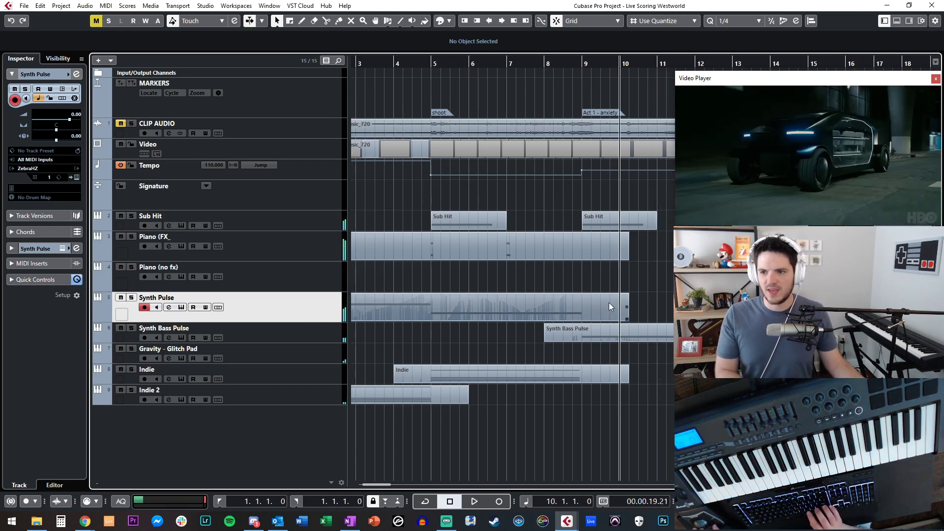
pyautogui.hscroll(1, 611, 305)
pyautogui.press('KP_Subtract')
pyautogui.press('KP_Subtract')
pyautogui.press('KP_Add')
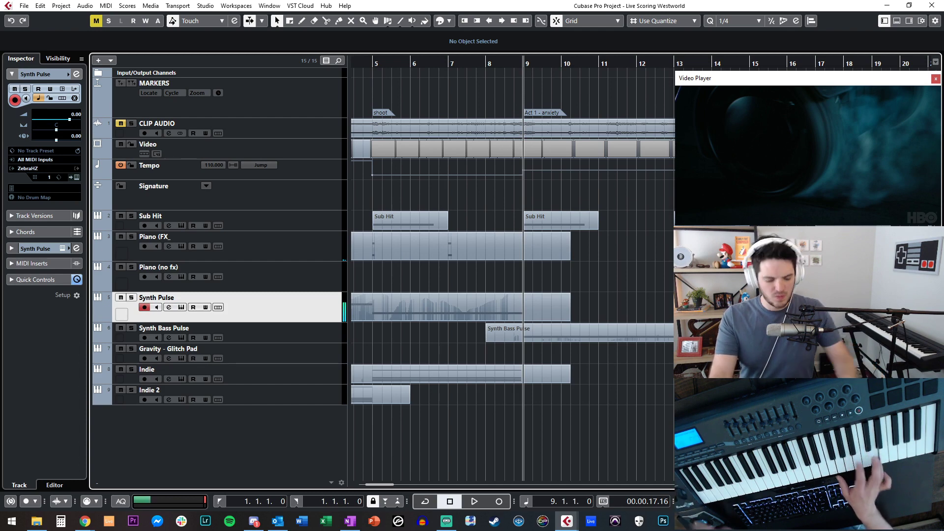
# Add one ZebraHZ instrument track routed to Stereo Out, place it above Synth Pulse and name it Hi Synth Arp
pyautogui.hotkey('ctrl', 't')
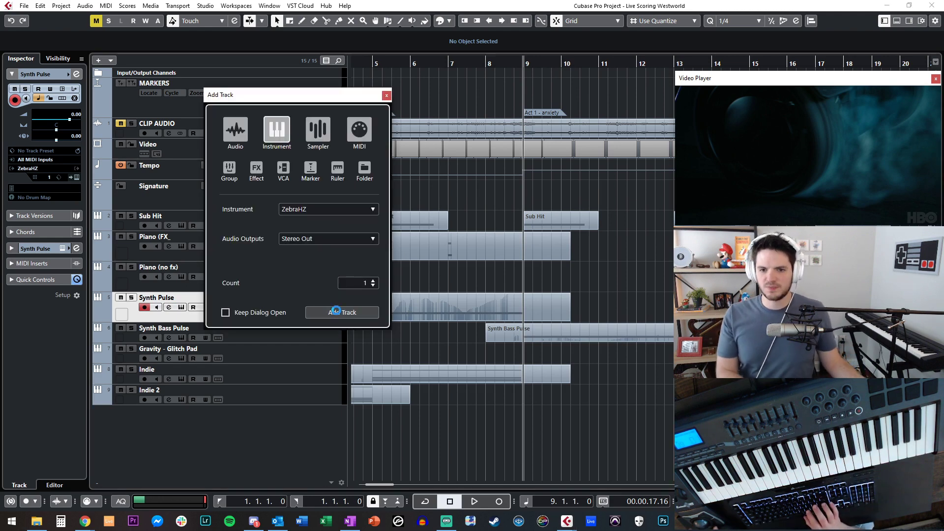
pyautogui.click(339, 312)
pyautogui.moveTo(168, 335); pyautogui.dragTo(166, 300)
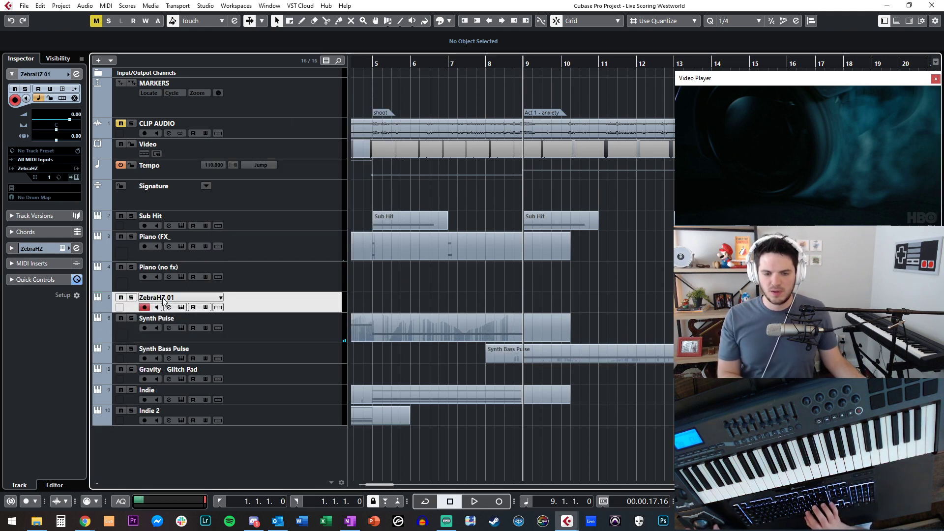
pyautogui.doubleClick(157, 297)
pyautogui.write('Hi Synth Arp')
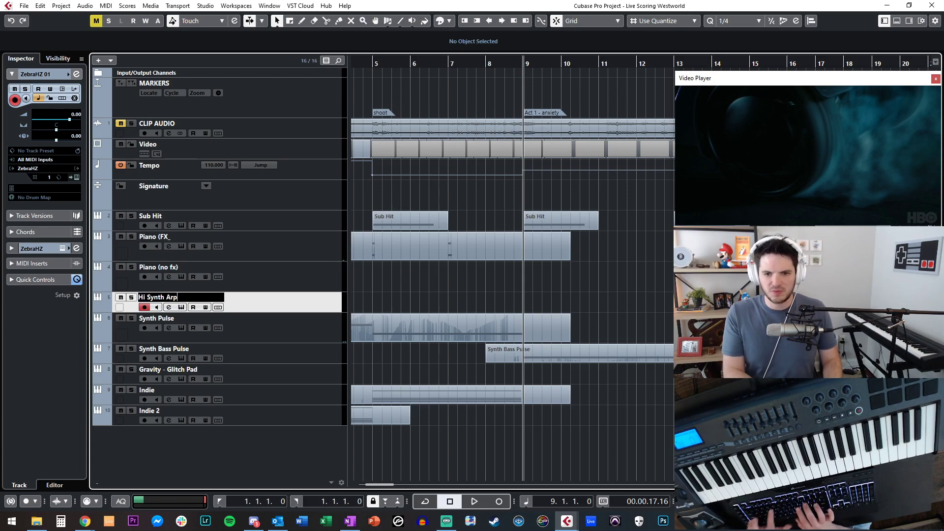
pyautogui.press('Return')
# Open the ZebraHZ instrument on the Hi Synth Arp track and browse its HighArps + Chords patches
pyautogui.click(76, 177)
pyautogui.moveTo(344, 98); pyautogui.dragTo(230, 112)
pyautogui.click(149, 114)
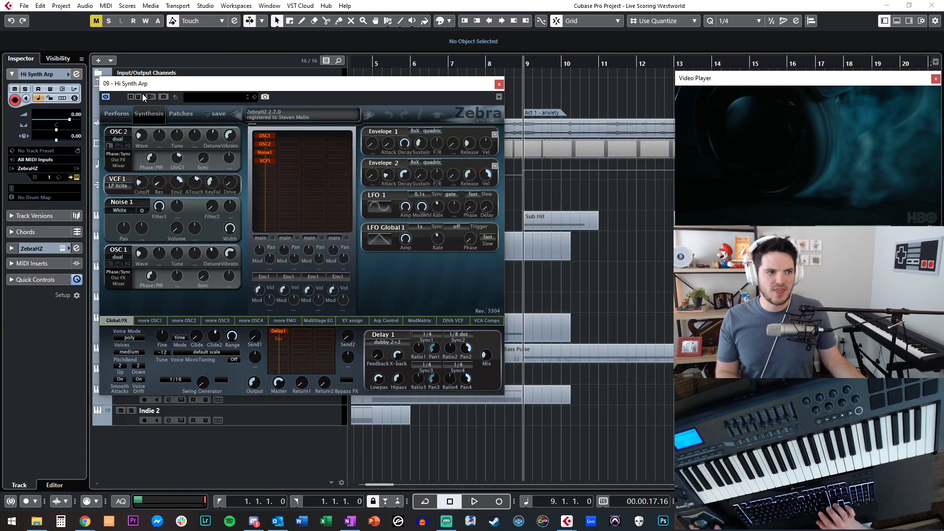
pyautogui.click(180, 114)
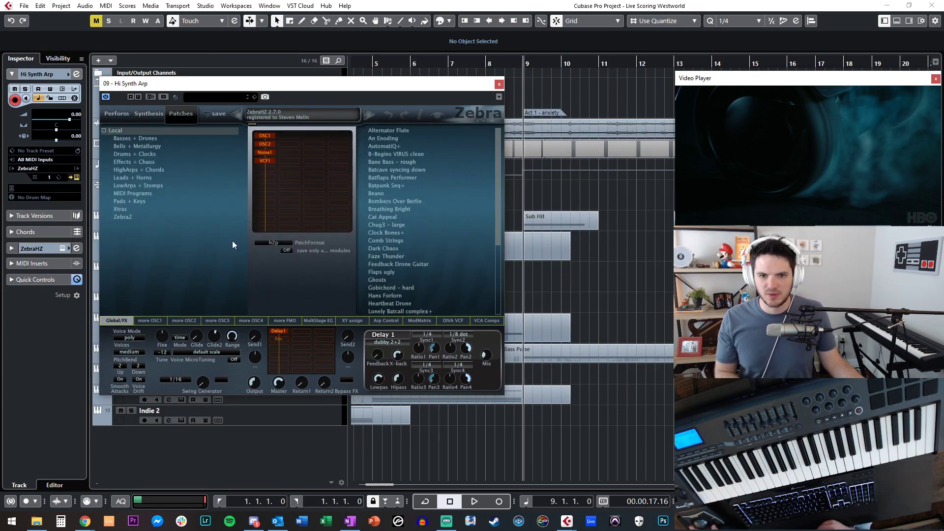
pyautogui.click(145, 172)
pyautogui.scroll(-5, 378, 268)
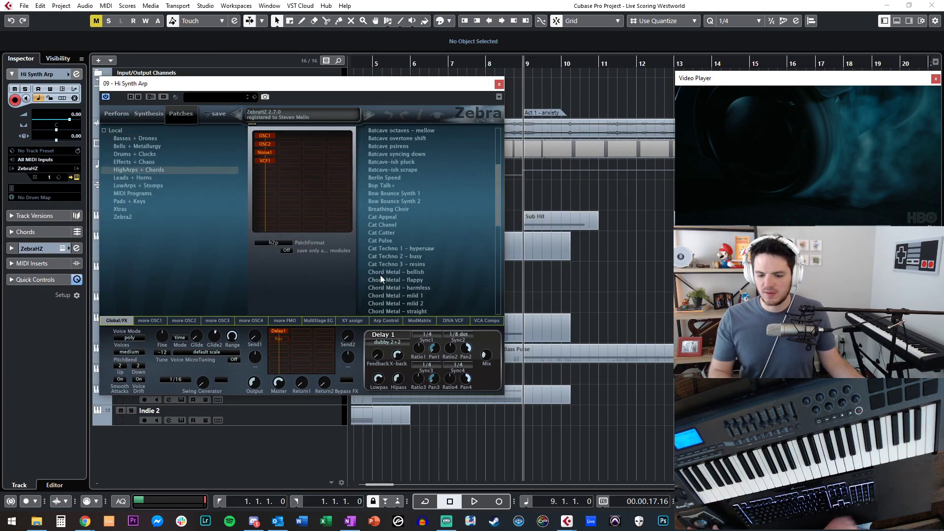
# Audition the ZebraHZ patches Chord Metal - bellish, Combplayer fast, Flamencomb Dark and Hardface
pyautogui.click(379, 273)
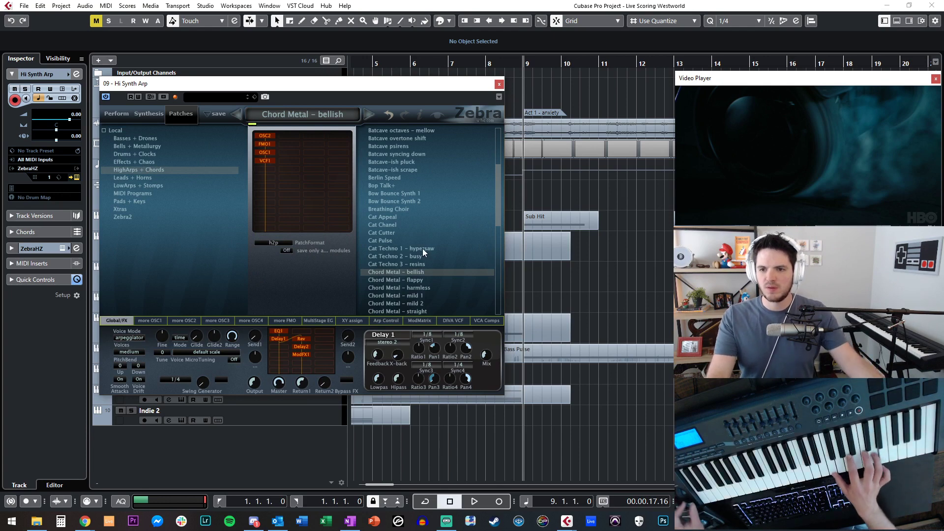
pyautogui.scroll(-3, 423, 249)
pyautogui.click(416, 273)
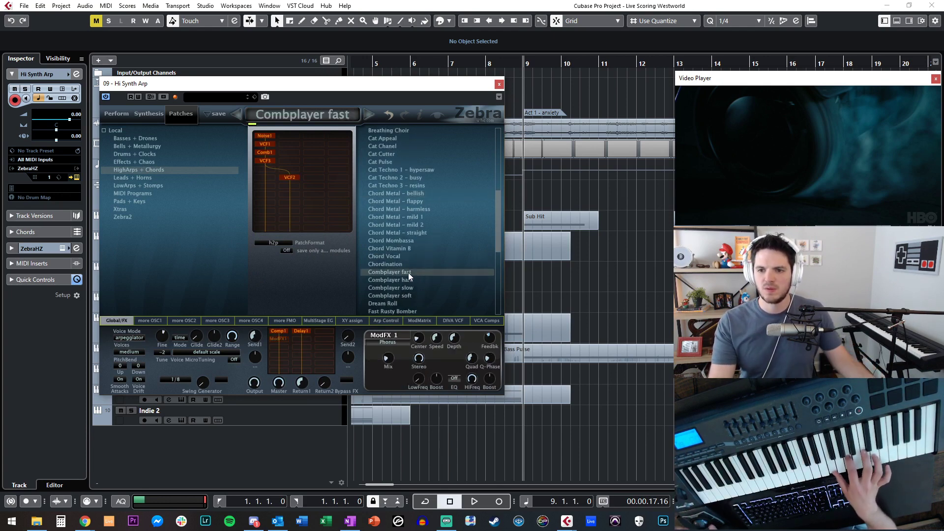
pyautogui.scroll(-2, 408, 273)
pyautogui.click(403, 287)
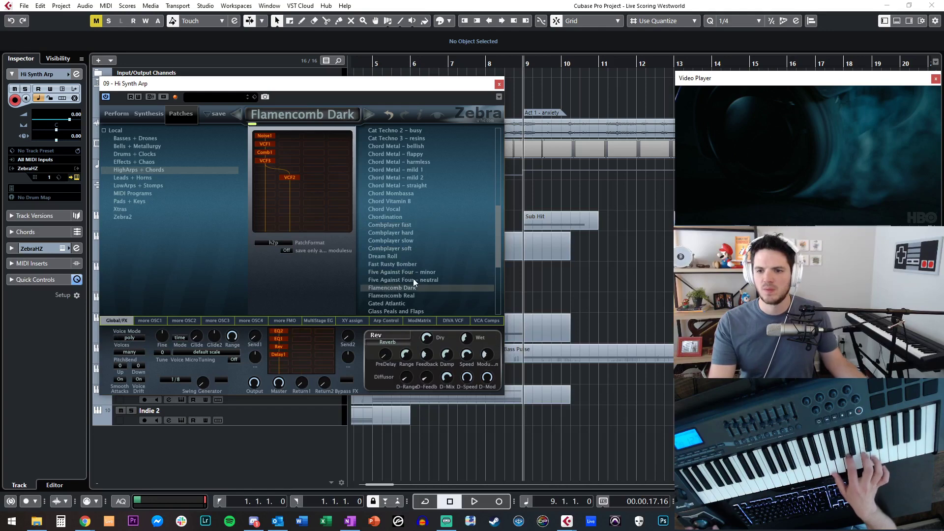
pyautogui.scroll(-2, 413, 278)
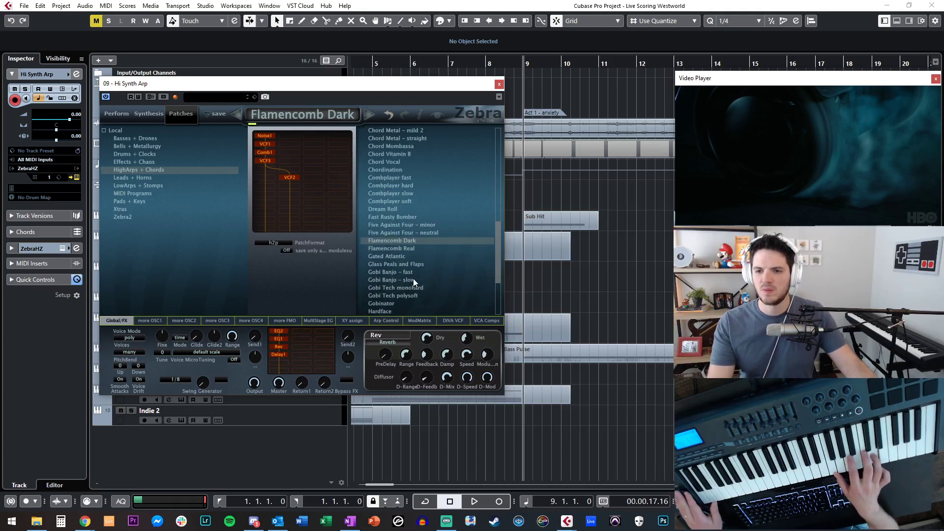
pyautogui.scroll(-2, 413, 278)
pyautogui.click(395, 271)
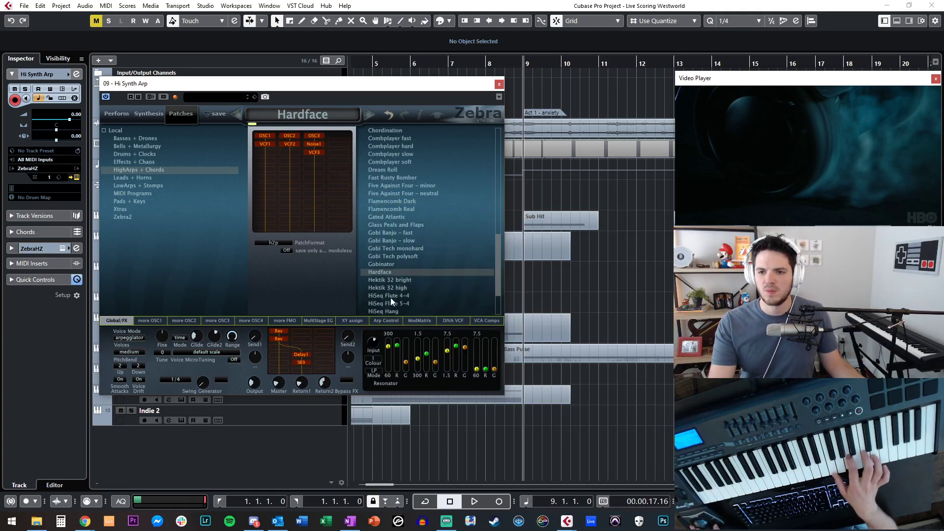
# Audition Gobinator, HiSeq Flute 5-4, Hektik 32 high and HiSeq Viral 2, and return to Flamencomb Dark
pyautogui.click(389, 264)
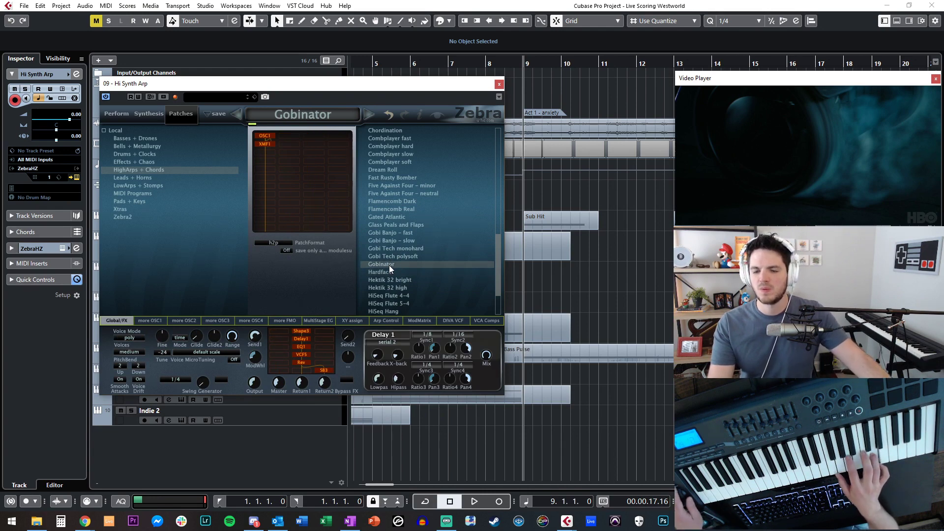
pyautogui.scroll(-1, 388, 265)
pyautogui.click(388, 288)
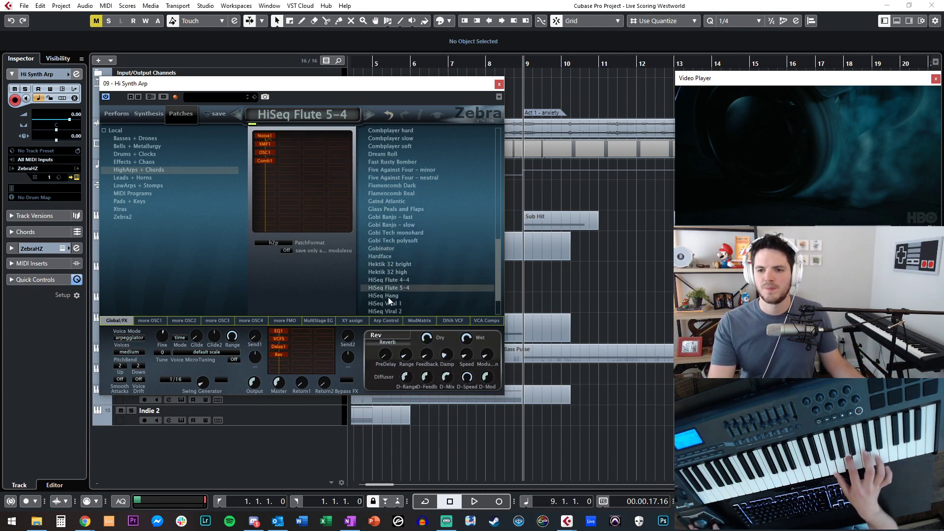
pyautogui.click(388, 296)
pyautogui.click(392, 272)
pyautogui.scroll(-2, 394, 309)
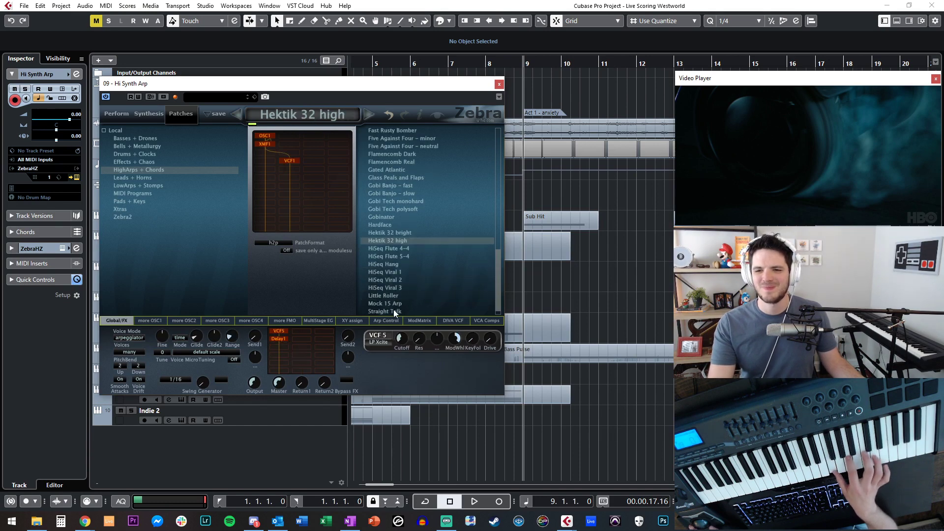
pyautogui.click(396, 279)
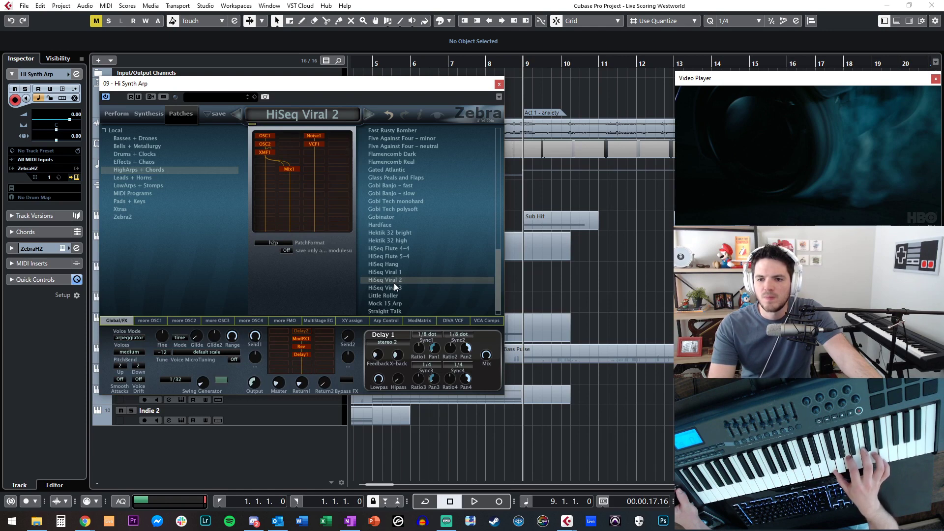
pyautogui.scroll(-1, 394, 282)
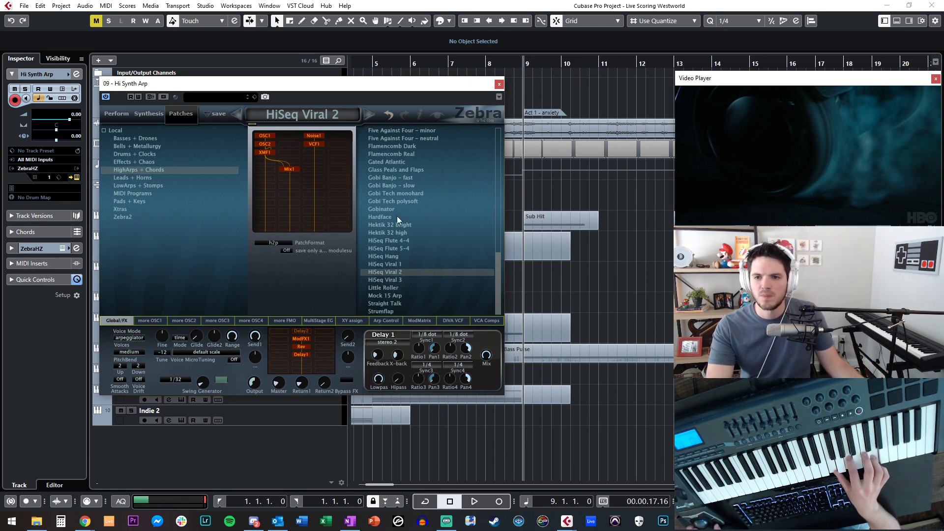
pyautogui.click(394, 145)
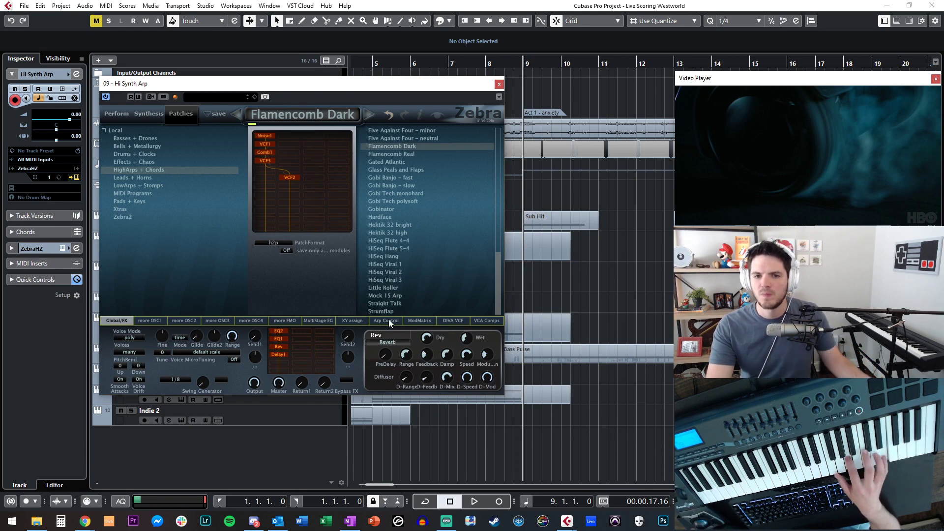
# Try Comb Strings, Elevenotron Out and Harp from the Pads + Keys patches, load Forlorn - waver and close the plug-in
pyautogui.click(147, 201)
pyautogui.click(400, 241)
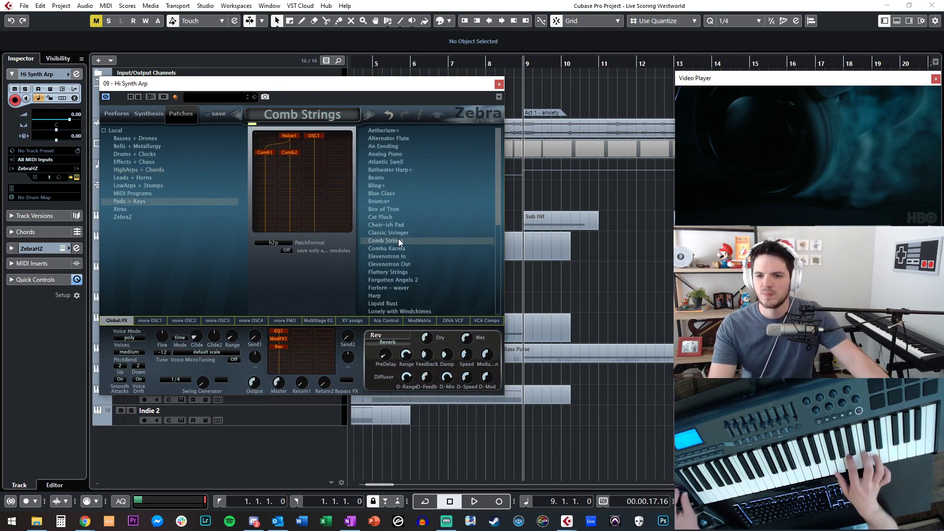
pyautogui.scroll(-1, 398, 238)
pyautogui.click(398, 241)
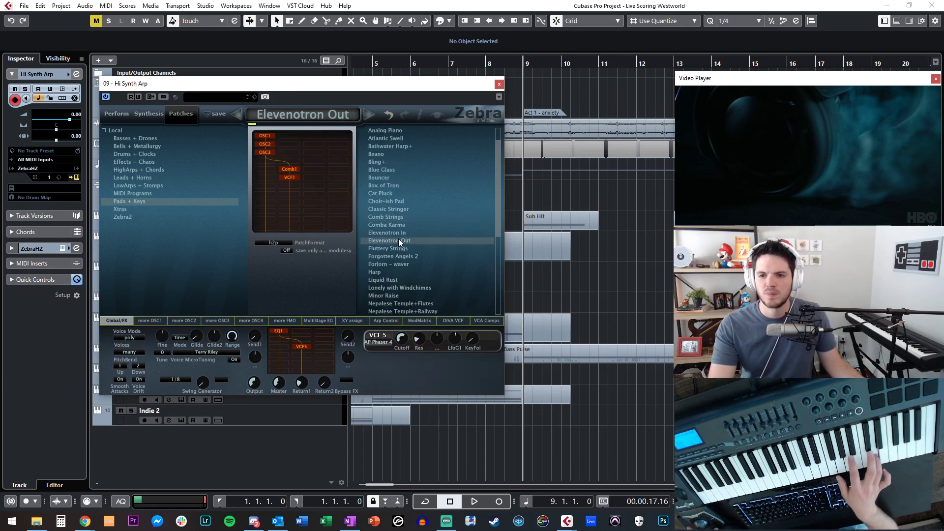
pyautogui.click(376, 265)
pyautogui.click(392, 273)
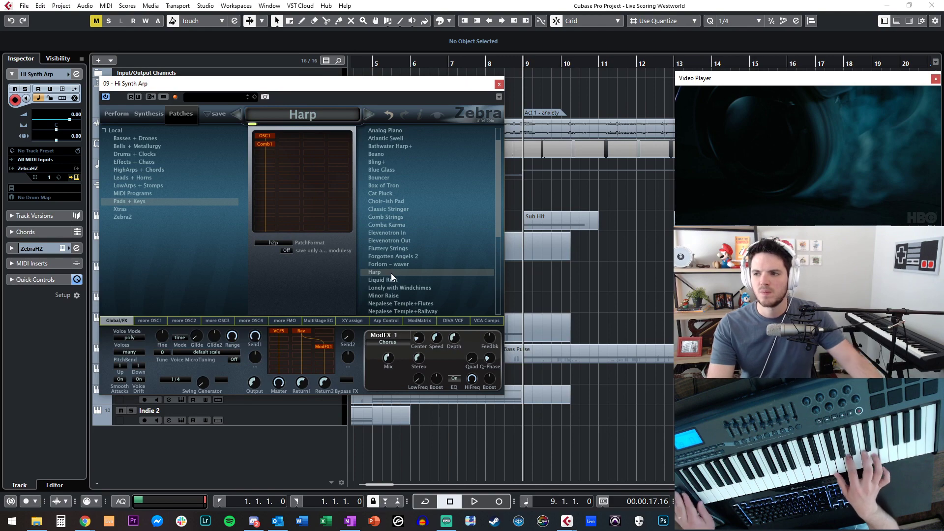
pyautogui.click(393, 265)
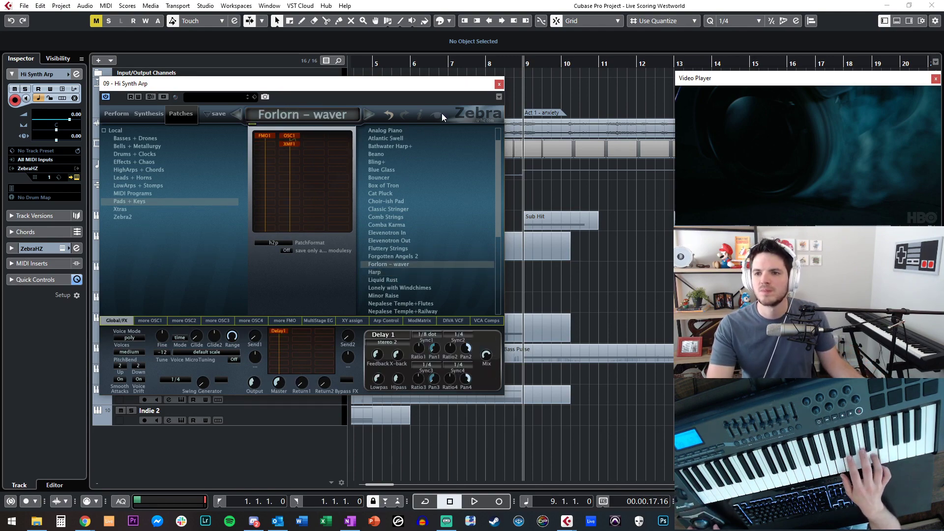
pyautogui.click(498, 85)
# Record a long sustained synth note on the Hi Synth Arp track from the Act 1 - anxiety marker, stopping at bar 17, and check its notes
pyautogui.press('KP_Multiply')
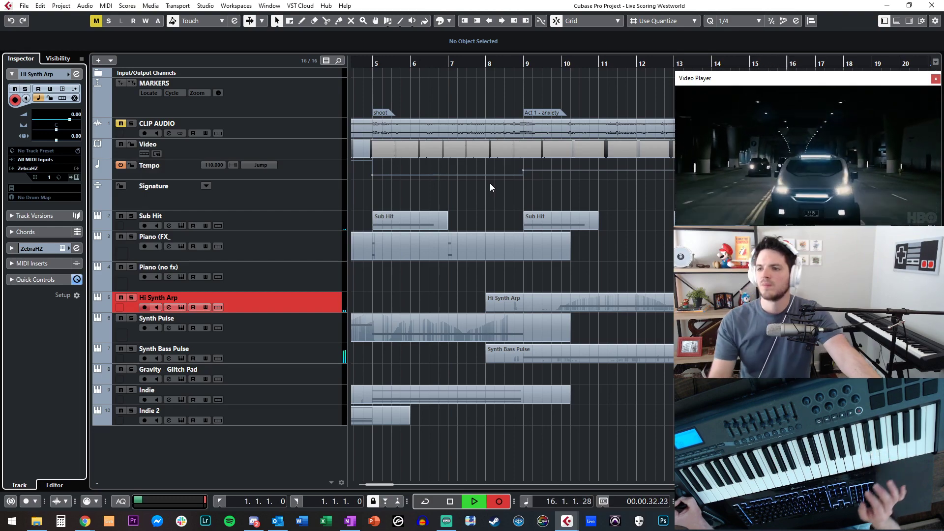
pyautogui.press('space')
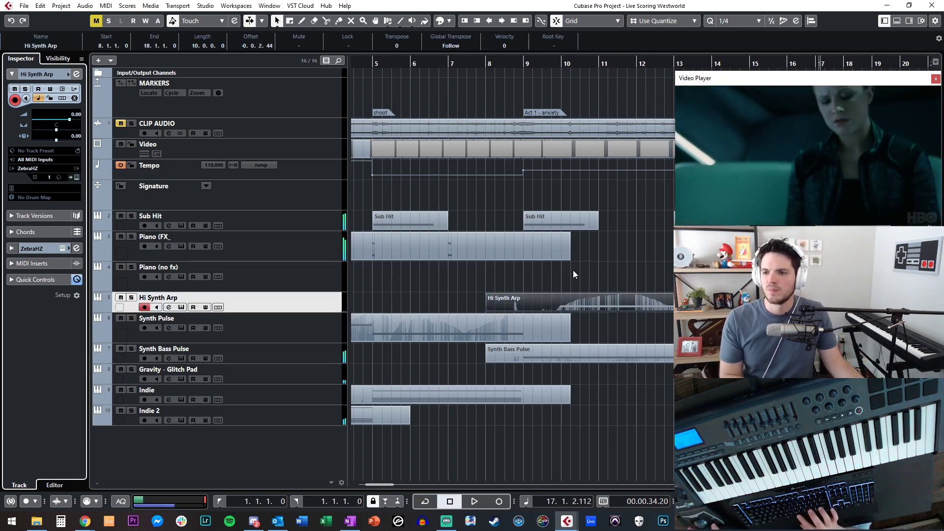
pyautogui.hscroll(5, 573, 270)
pyautogui.doubleClick(397, 302)
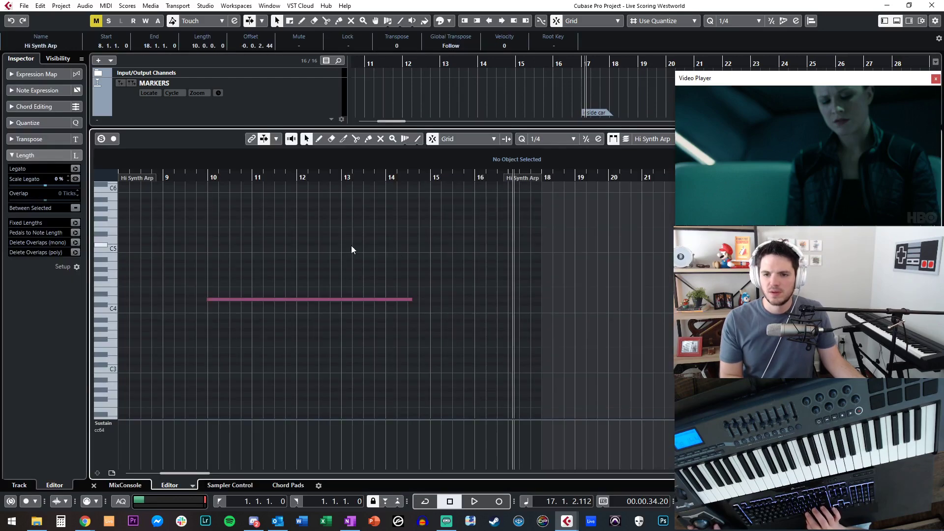
pyautogui.press('Return')
pyautogui.hscroll(-4, 442, 292)
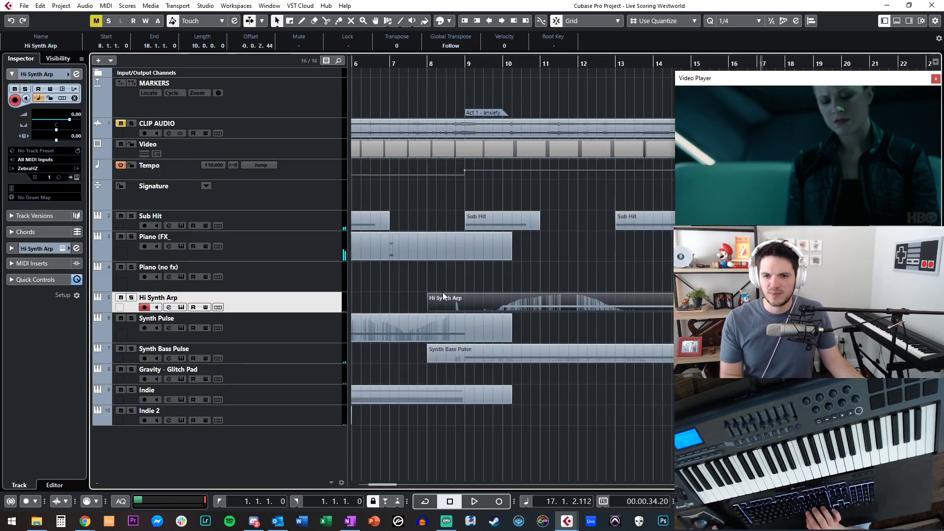
# Rename the Hi Synth Arp track as Forlorn Synth
pyautogui.click(218, 299)
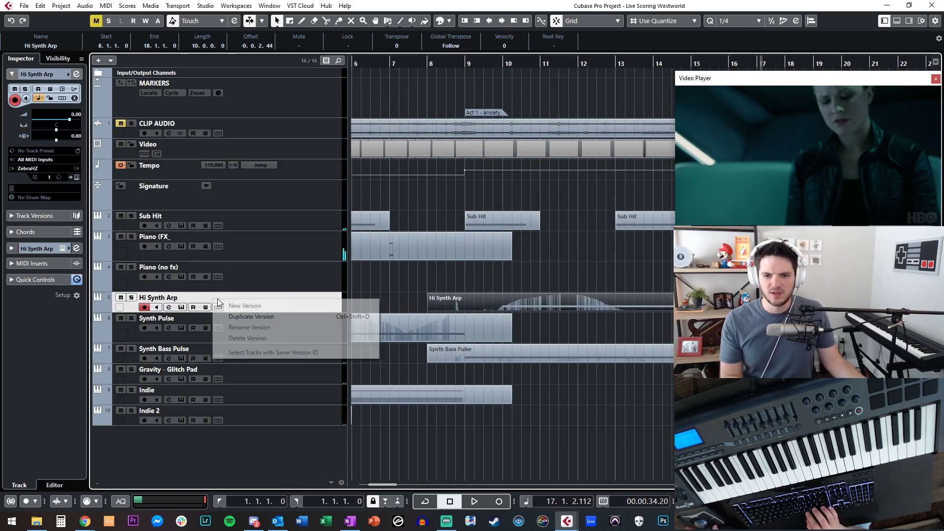
pyautogui.click(155, 301)
pyautogui.doubleClick(155, 299)
pyautogui.write('Fo')
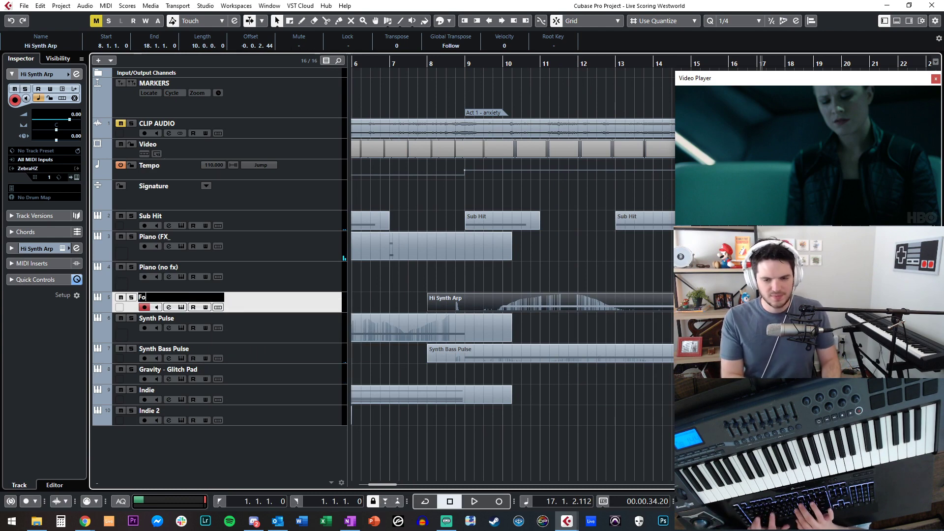
pyautogui.write('rlorn')
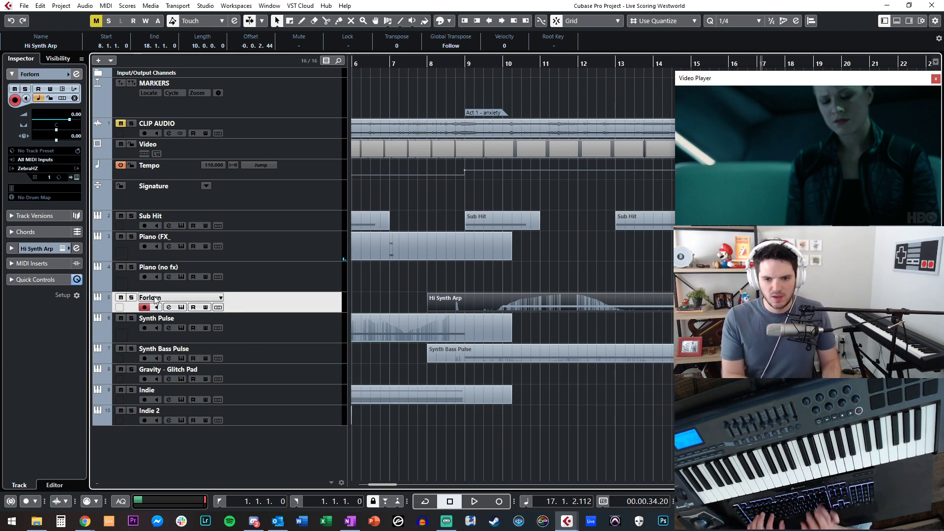
pyautogui.write(' Synth')
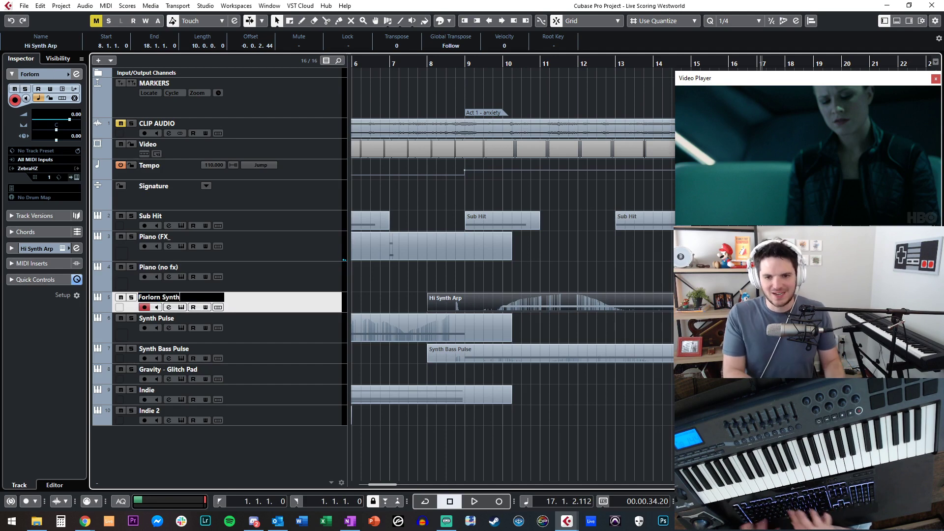
pyautogui.press('Return')
# Return the playhead to bar 9 at the Act 1 - anxiety marker and play the cue from there
pyautogui.click(426, 272)
pyautogui.press('KP_Subtract')
pyautogui.press('KP_Subtract')
pyautogui.press('KP_Subtract')
pyautogui.press('KP_Subtract')
pyautogui.press('KP_Subtract')
pyautogui.press('KP_Subtract')
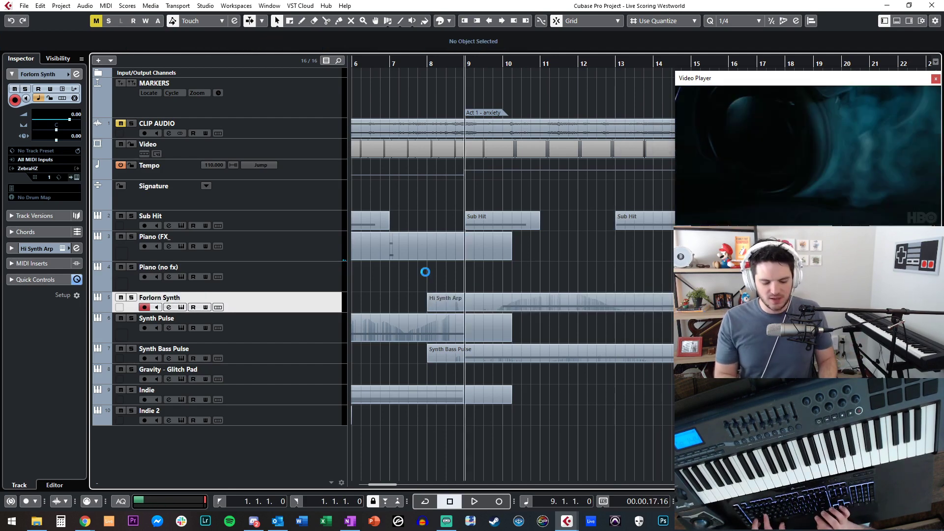
pyautogui.press('space')
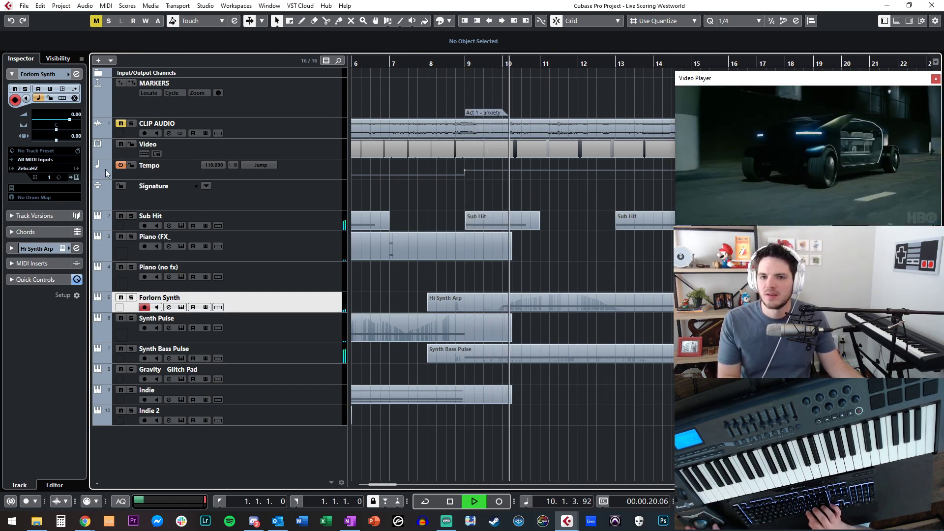
# Unmute the CLIP AUDIO track to hear the dialogue with the score
pyautogui.click(131, 123)
pyautogui.click(121, 123)
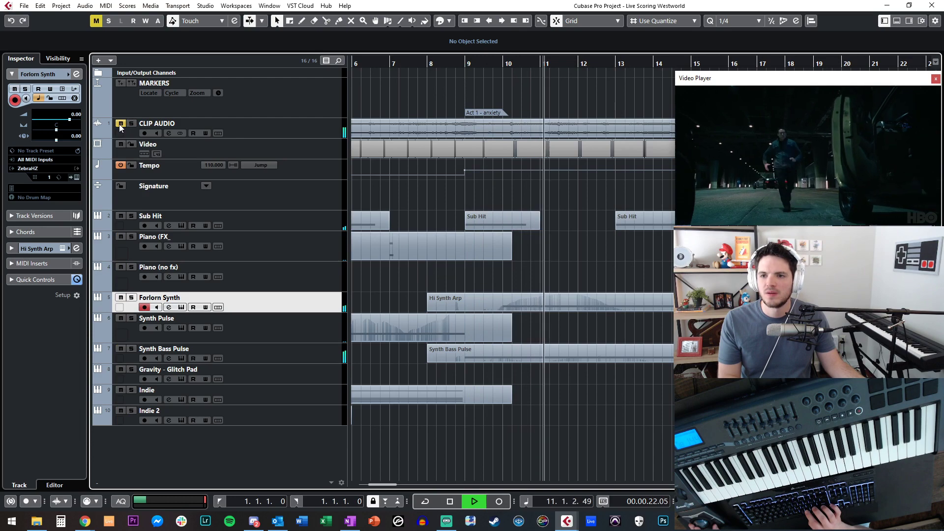
pyautogui.click(131, 124)
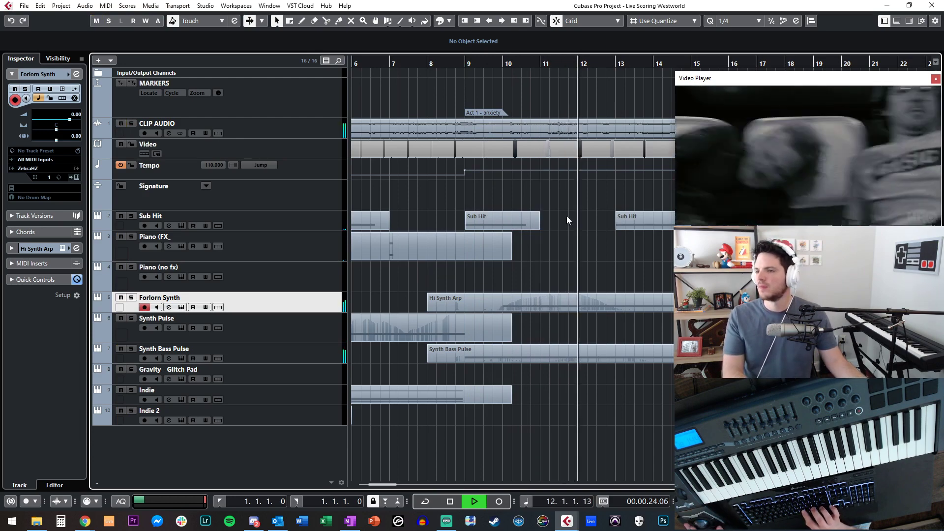
# Review the inside car section up to the outside marker during playback, then arm the Piano (no fx) track and stop
pyautogui.press('f')
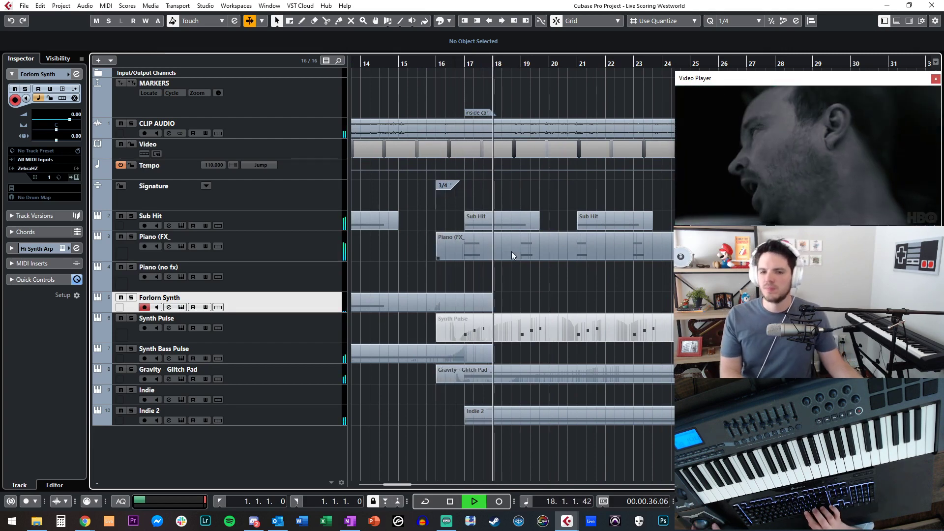
pyautogui.hscroll(4, 480, 276)
pyautogui.hscroll(4, 423, 280)
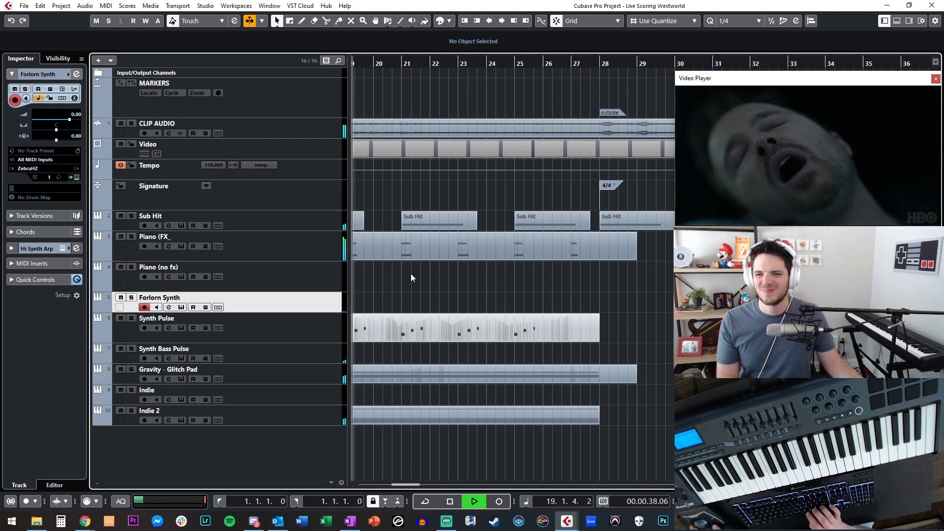
pyautogui.hscroll(2, 402, 315)
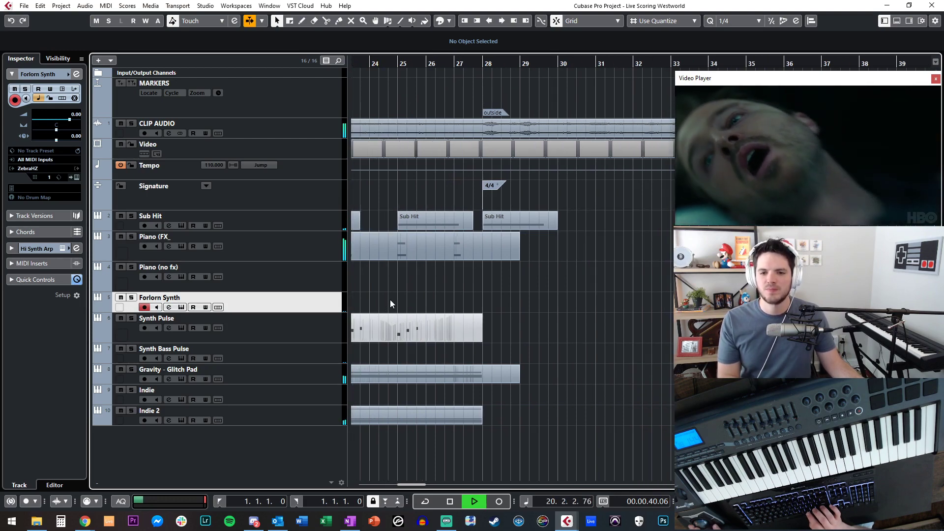
pyautogui.hscroll(-3, 478, 314)
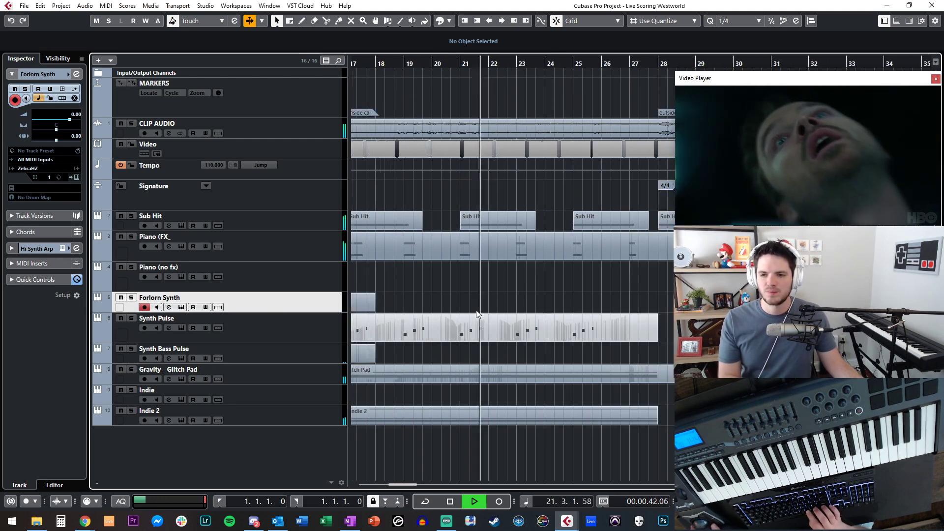
pyautogui.hscroll(3, 478, 315)
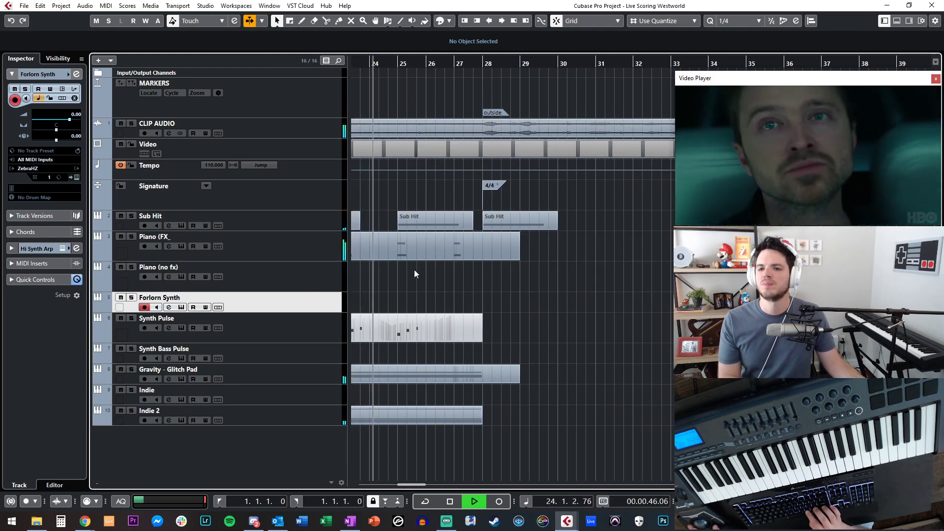
pyautogui.click(302, 269)
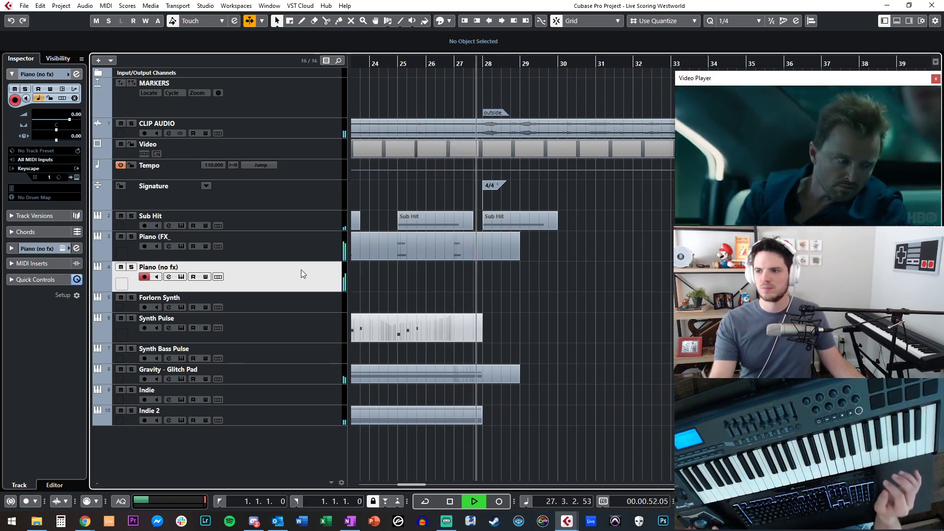
pyautogui.press('space')
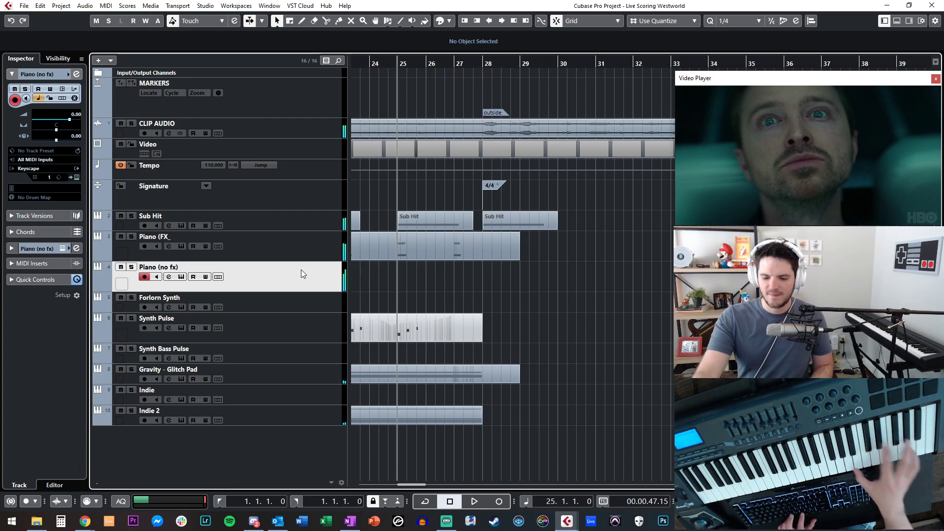
# Try to record a piano phrase on the Piano (no fx) track from bar 24 to just past the outside marker
pyautogui.press('KP_Subtract')
pyautogui.press('KP_Add')
pyautogui.press('KP_Subtract')
pyautogui.press('KP_Multiply')
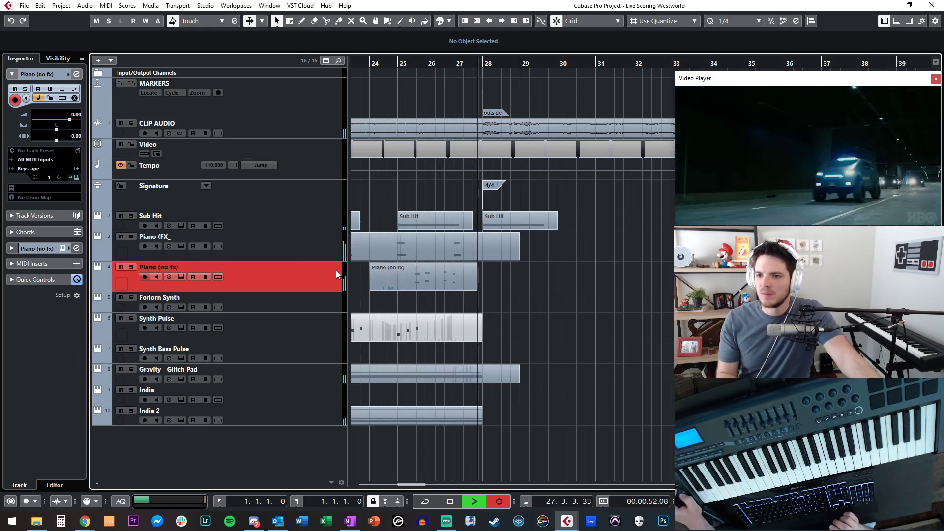
pyautogui.press('space')
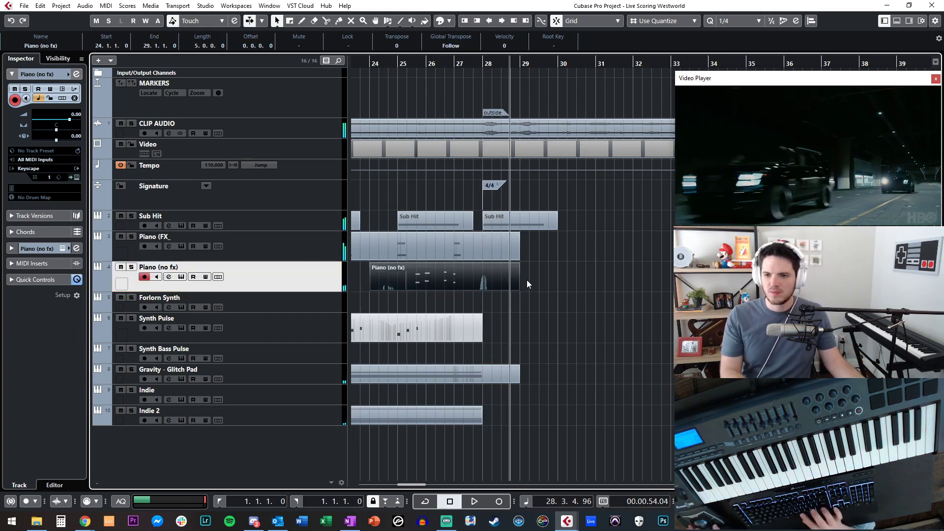
pyautogui.press('KP_Subtract')
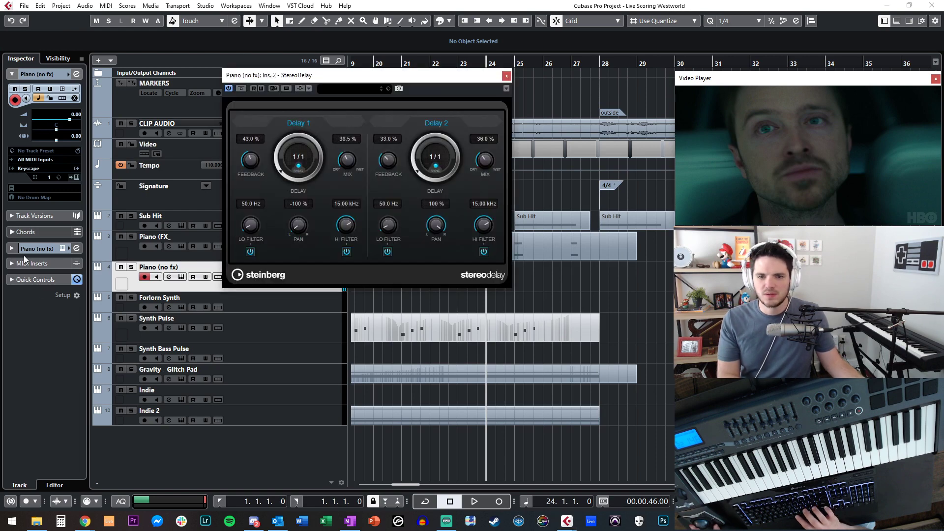
# In the Piano (no fx) StereoDelay, set Delay 1 to 1/16 and bring Delay 2's feedback and mix down to 0%
pyautogui.moveTo(342, 80); pyautogui.dragTo(253, 71)
pyautogui.click(214, 152)
pyautogui.click(234, 206)
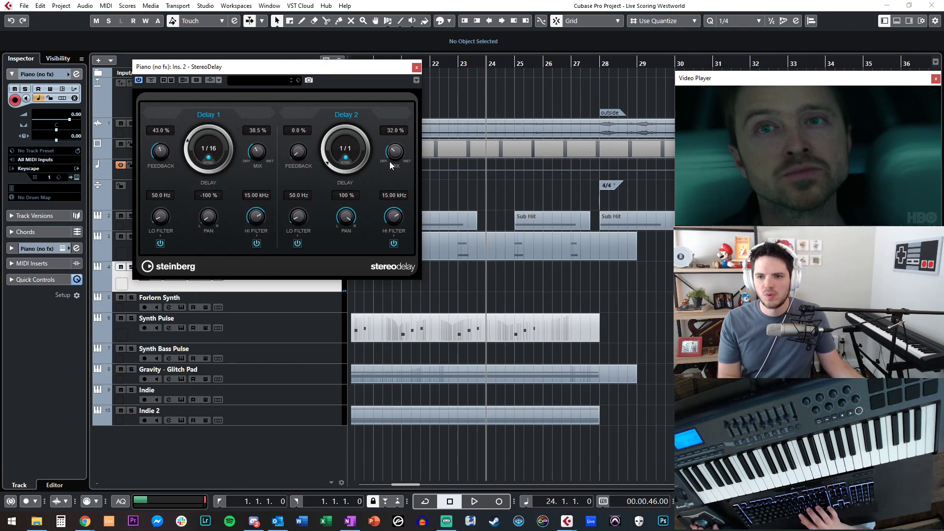
pyautogui.moveTo(387, 152); pyautogui.dragTo(375, 210)
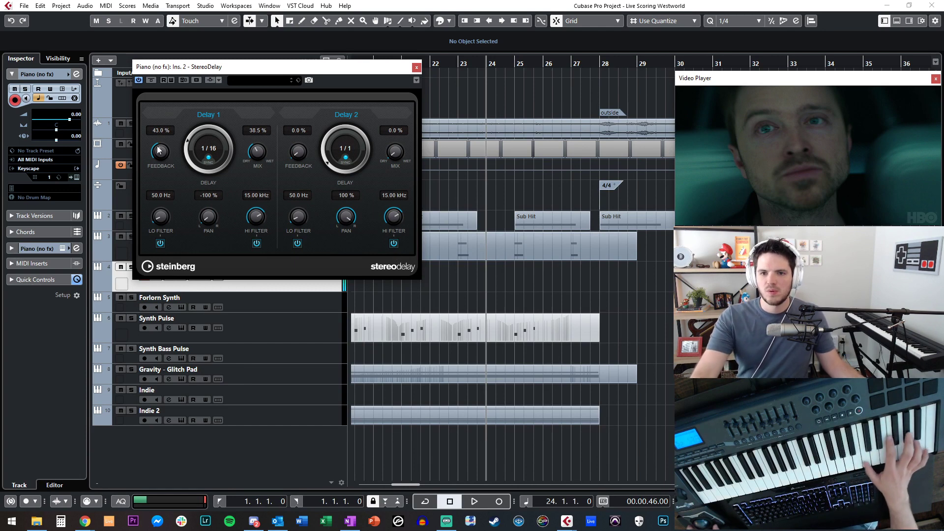
# Try Delay 1 times including 1/8 T and 1/4 T, settle on 1/8, and close the StereoDelay
pyautogui.click(205, 152)
pyautogui.click(215, 189)
pyautogui.click(214, 187)
pyautogui.click(219, 259)
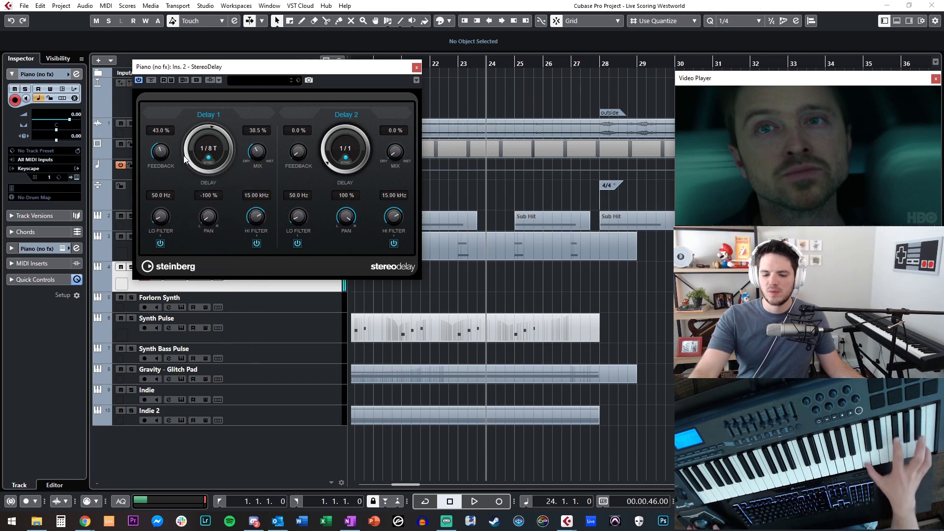
pyautogui.click(214, 154)
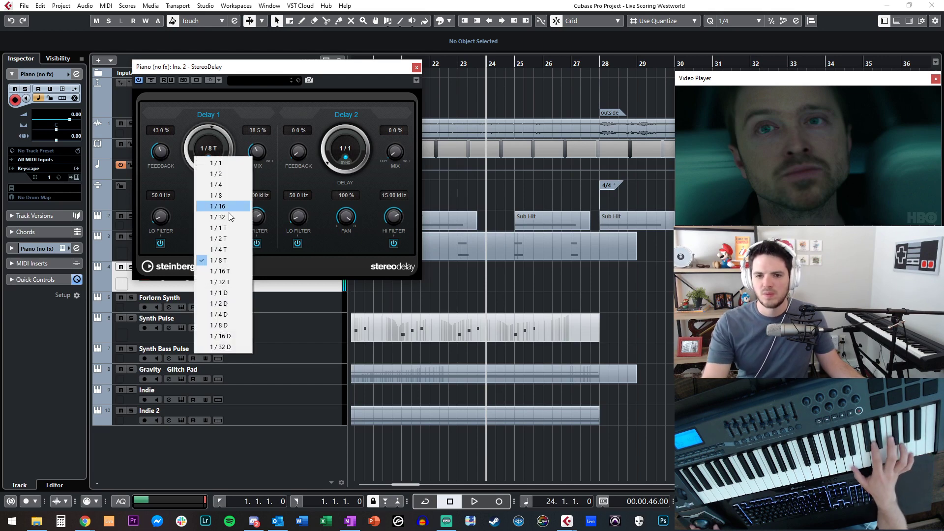
pyautogui.click(225, 249)
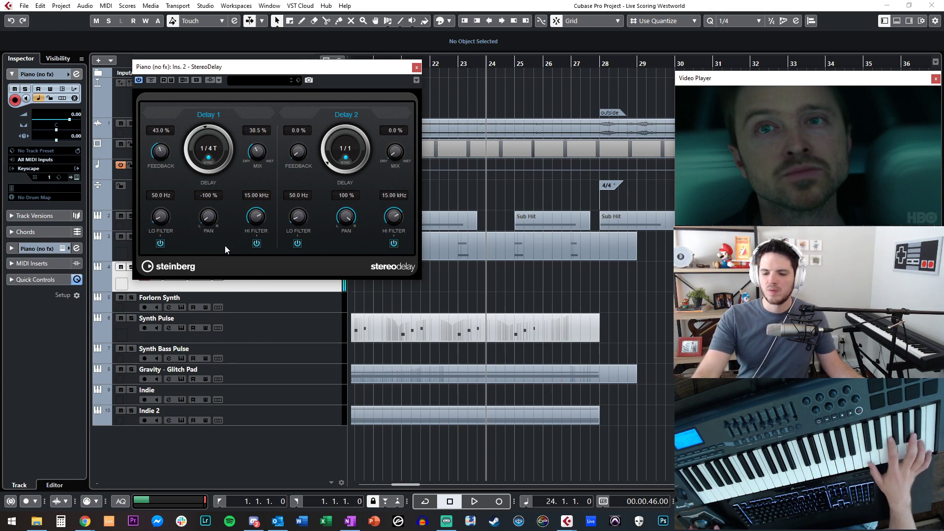
pyautogui.click(215, 153)
pyautogui.click(223, 196)
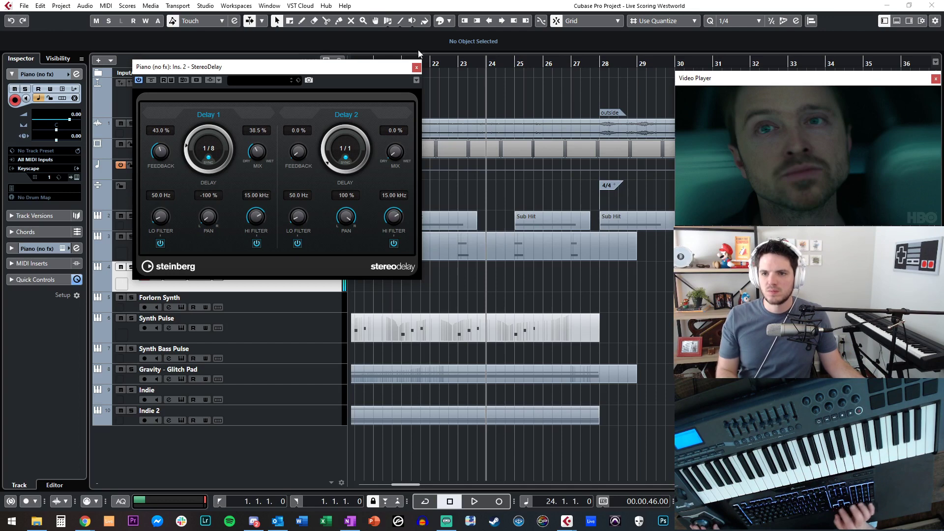
pyautogui.click(416, 68)
# Try a piano take on Piano (no fx) from bar 22 past the outside marker, and delete it
pyautogui.press('KP_Subtract')
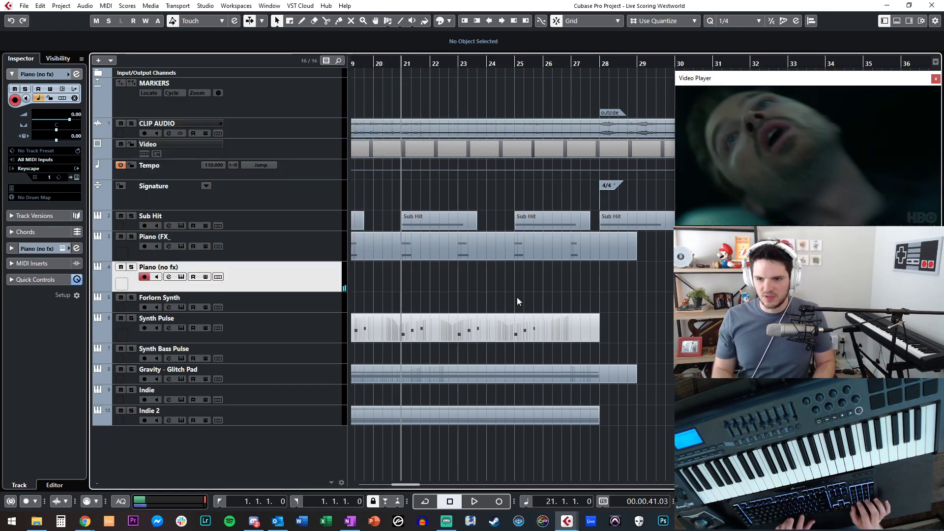
pyautogui.press('space')
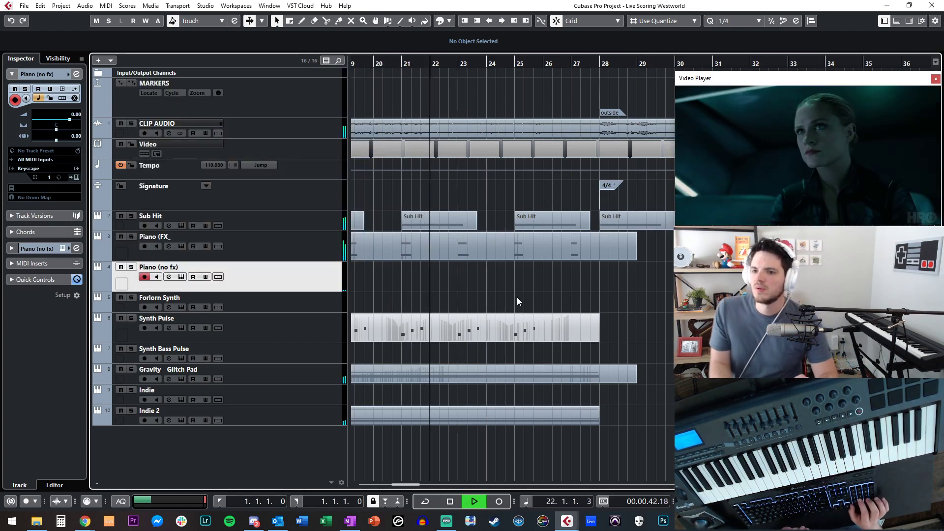
pyautogui.press('KP_Multiply')
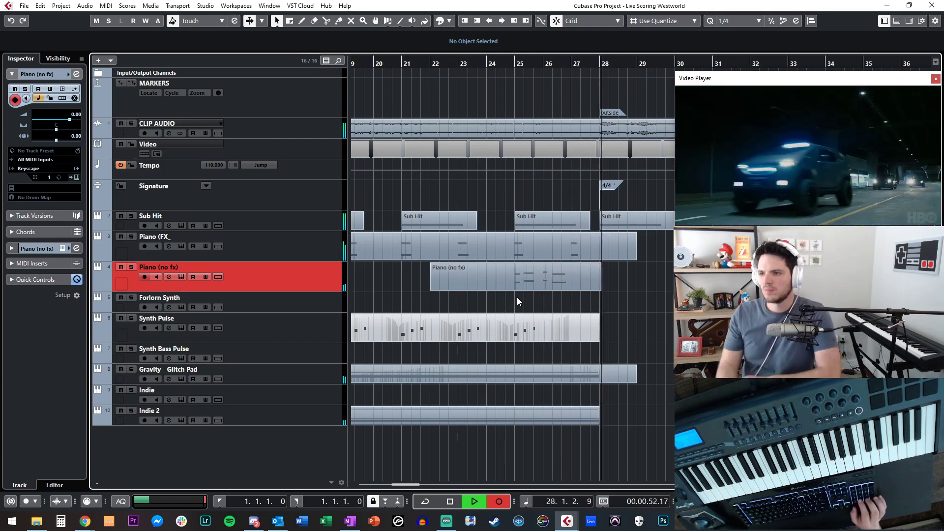
pyautogui.press('space')
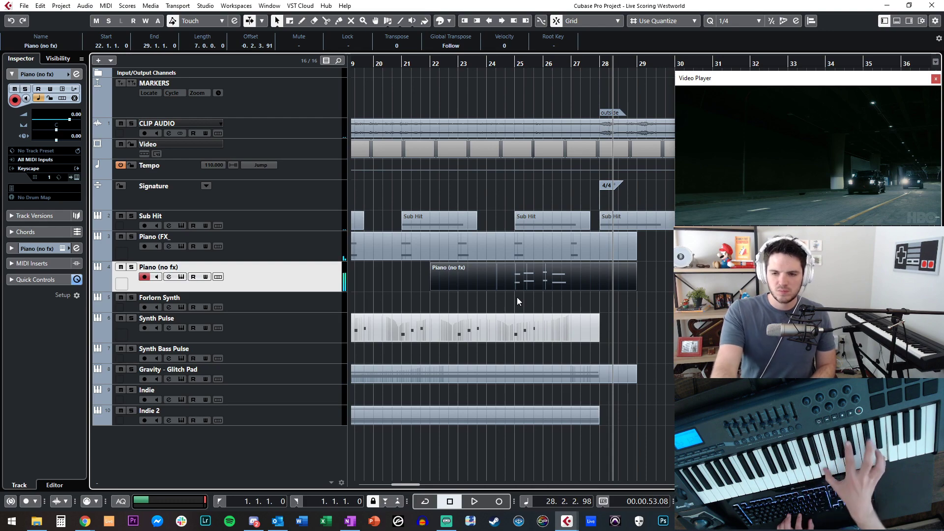
pyautogui.press('Delete')
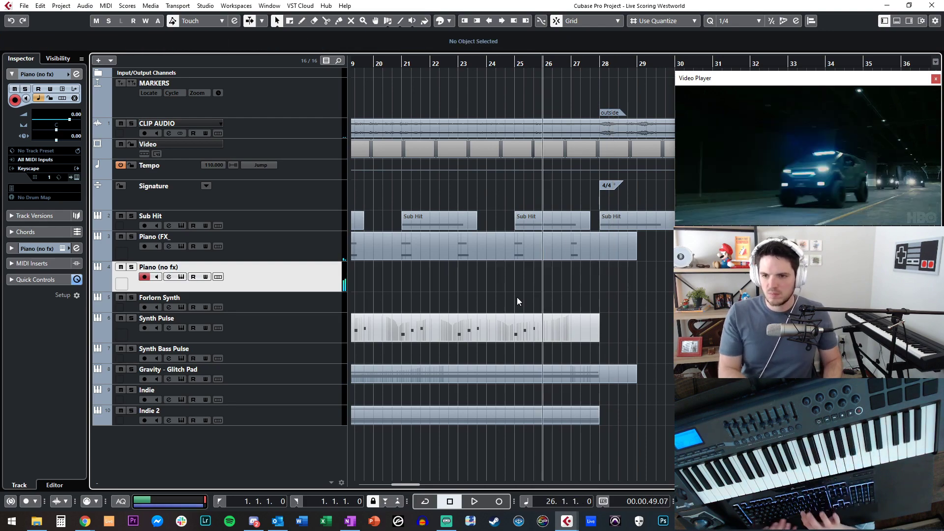
# Play the inside car section, try a piano take on Piano (no fx) from bar 19, and delete it
pyautogui.press('space')
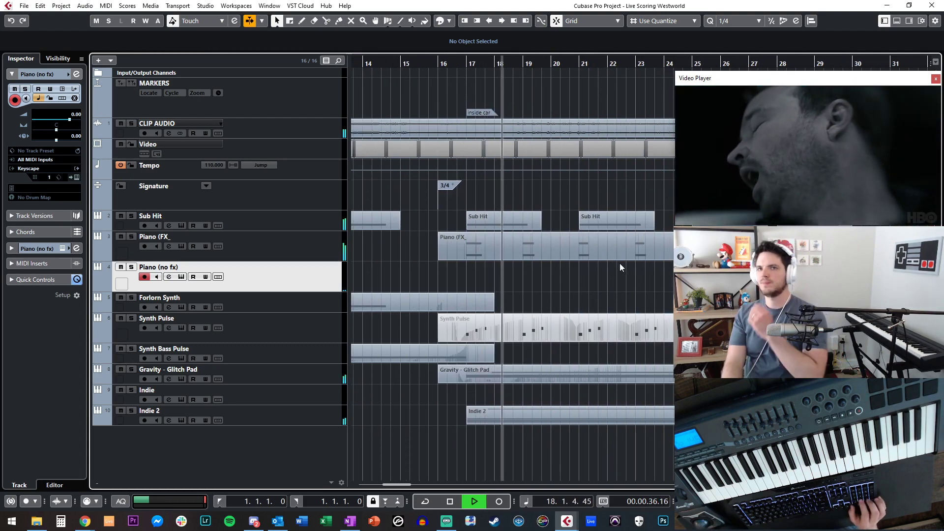
pyautogui.press('KP_Multiply')
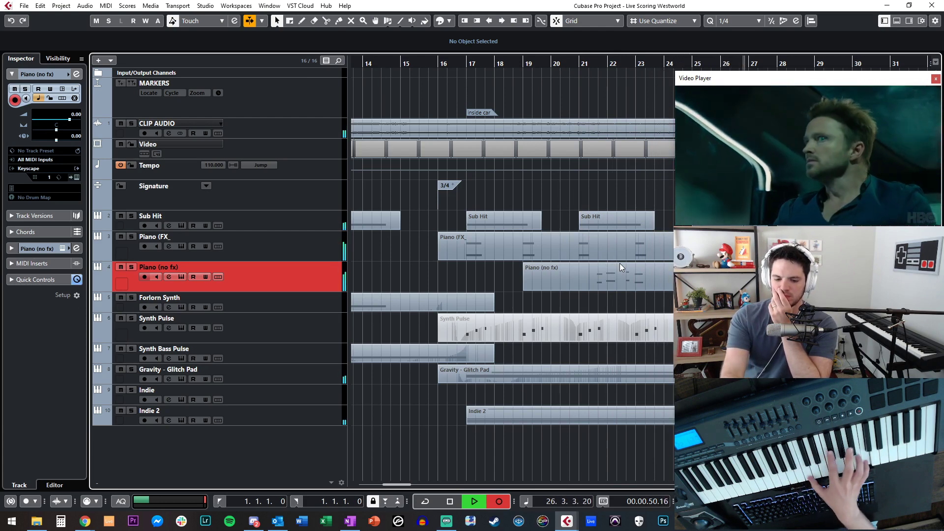
pyautogui.press('space')
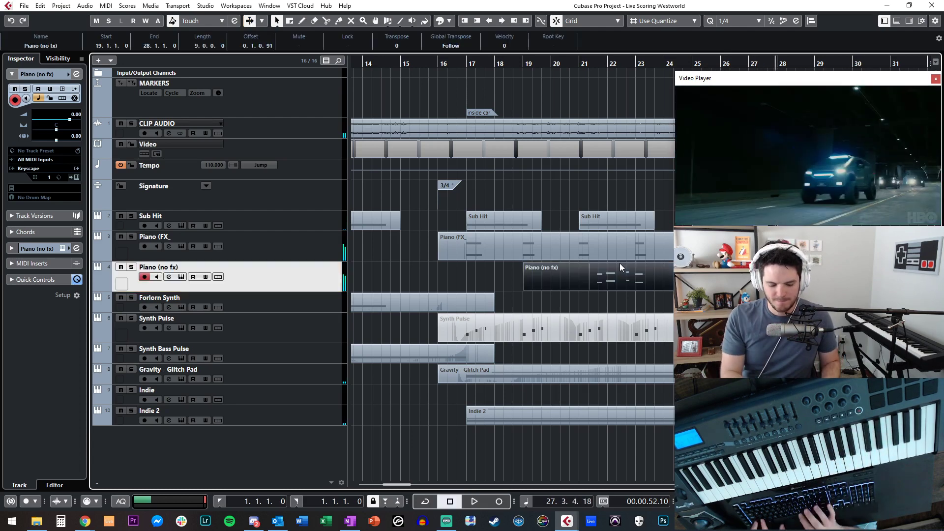
pyautogui.press('Delete')
# Record a piano phrase on the Piano (no fx) track from bar 20 past the outside marker
pyautogui.press('KP_Subtract')
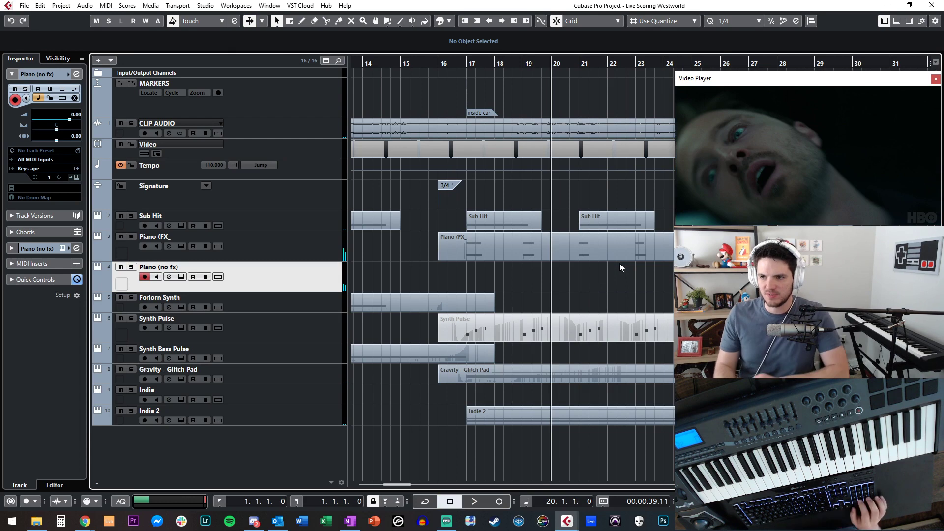
pyautogui.press('KP_Multiply')
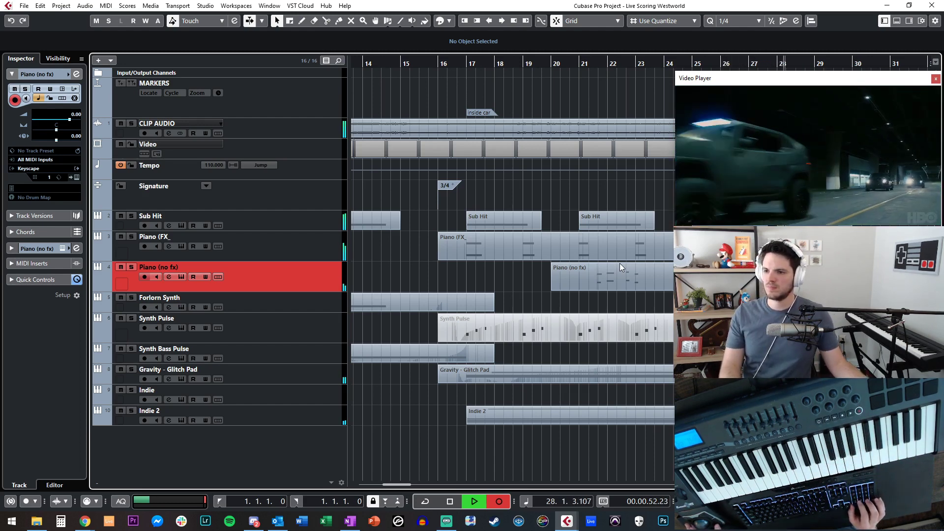
pyautogui.press('KP_Multiply')
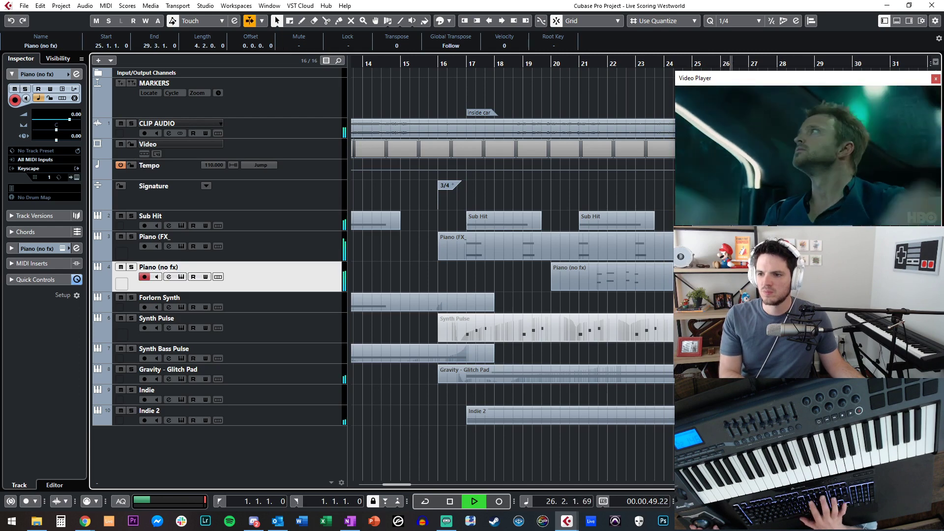
# Delete the Piano (no fx) take starting at bar 25 and record a replacement from bar 24 to bar 29
pyautogui.press('Delete')
pyautogui.press('KP_0')
pyautogui.press('KP_0')
pyautogui.press('KP_Multiply')
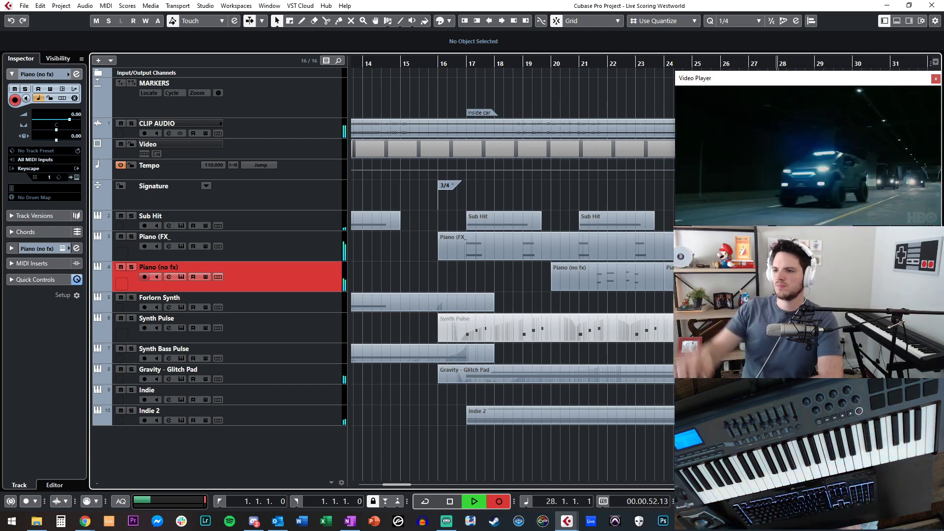
pyautogui.press('space')
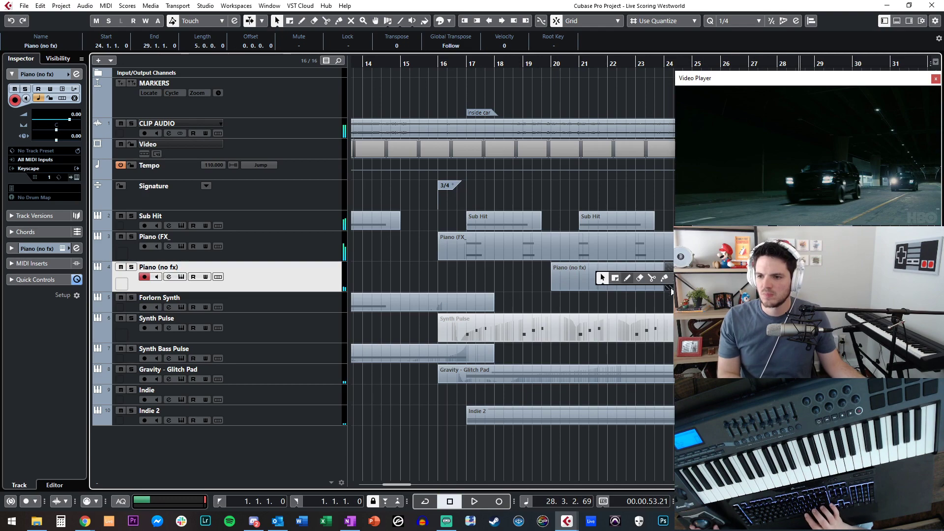
# Glue the Piano (no fx) takes into one part and quantize all of its notes to 1/16
pyautogui.click(664, 278)
pyautogui.doubleClick(626, 281)
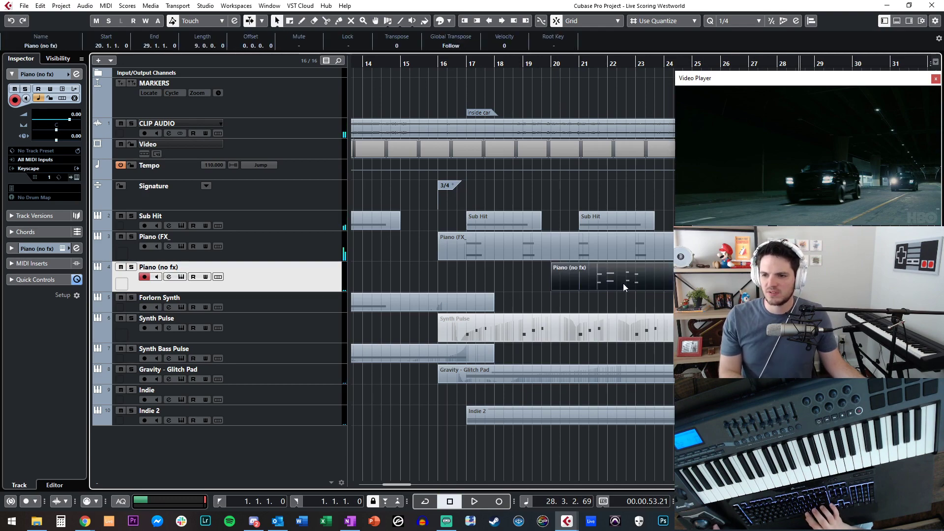
pyautogui.hotkey('ctrl', 'a')
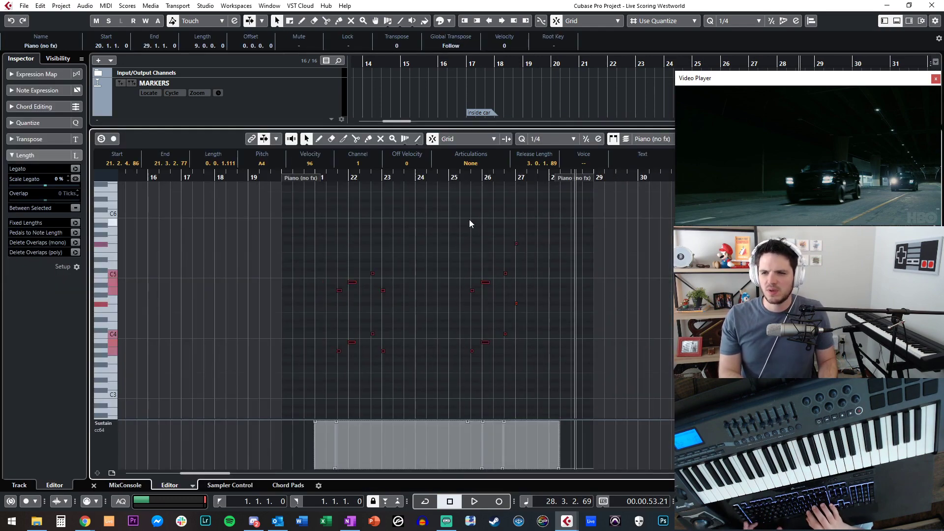
pyautogui.click(547, 139)
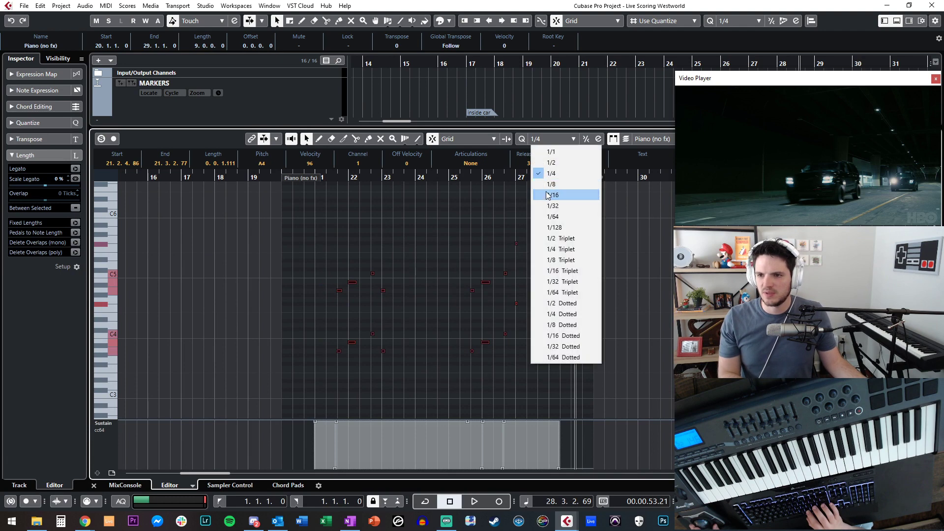
pyautogui.click(548, 195)
pyautogui.press('Return')
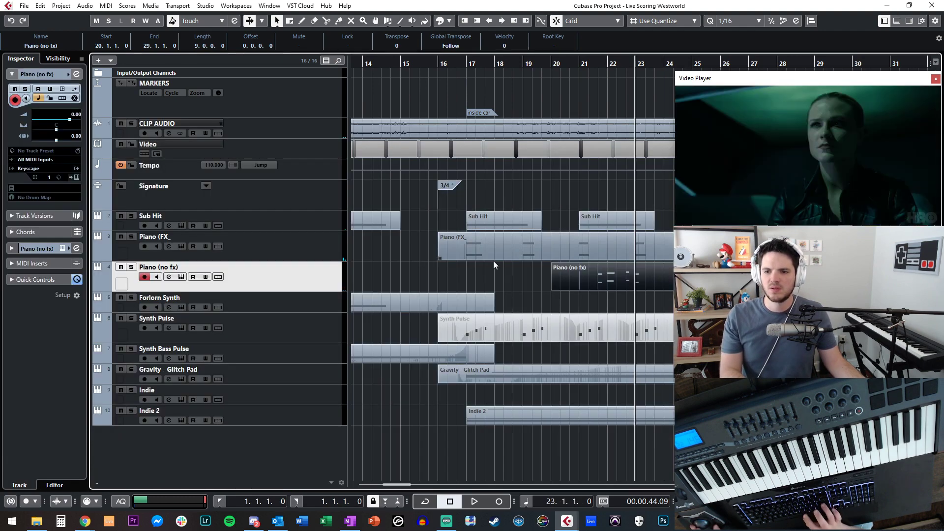
# Delete the muted Synth Pulse part that starts at bar 16
pyautogui.click(494, 261)
pyautogui.click(295, 302)
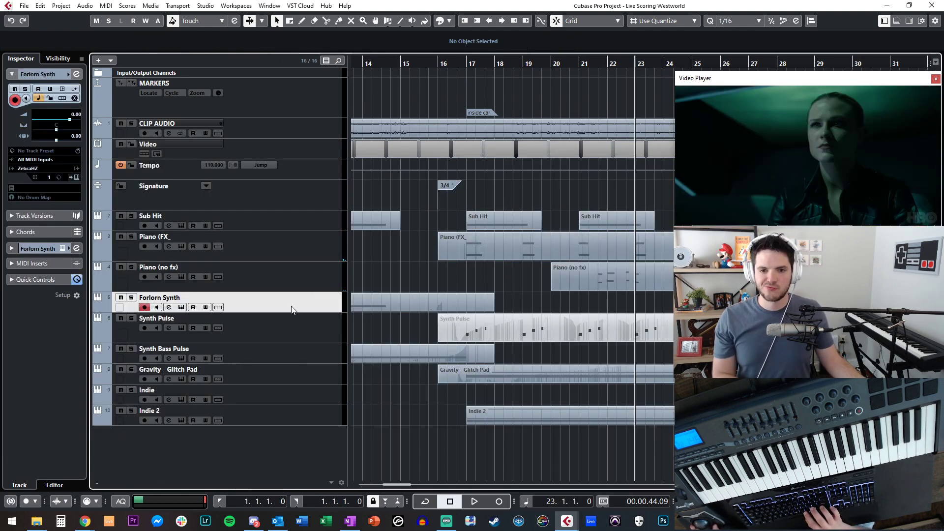
pyautogui.click(287, 325)
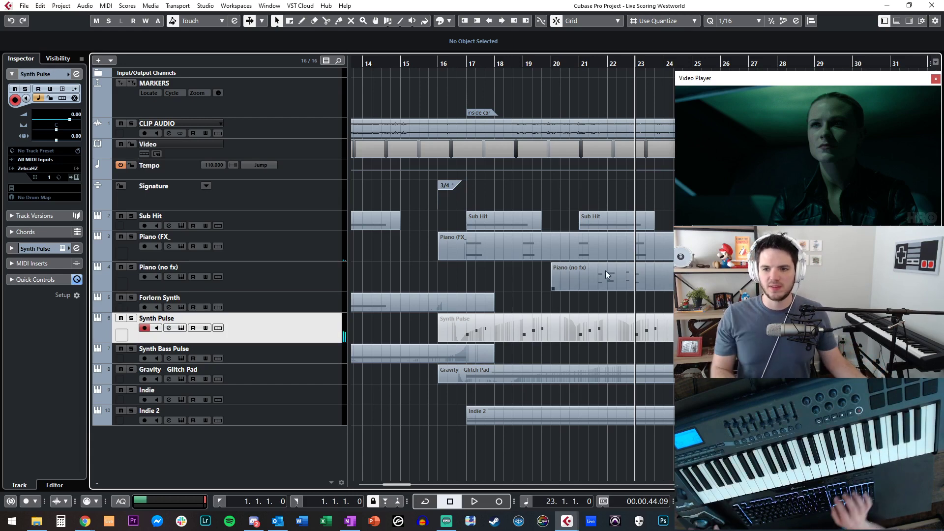
pyautogui.click(532, 338)
pyautogui.press('Delete')
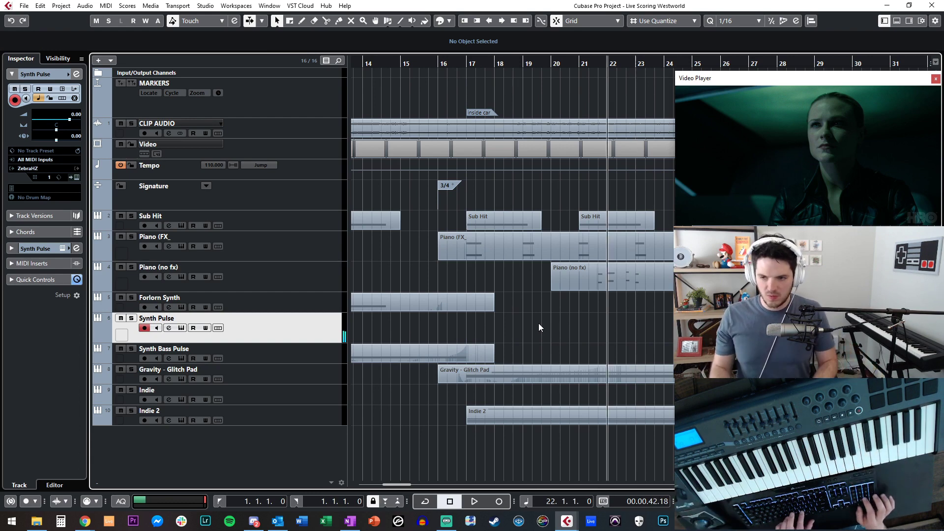
# Record a Synth Pulse phrase from bar 21 to bar 29 and quantize all of its notes to 1/8
pyautogui.press('KP_Multiply')
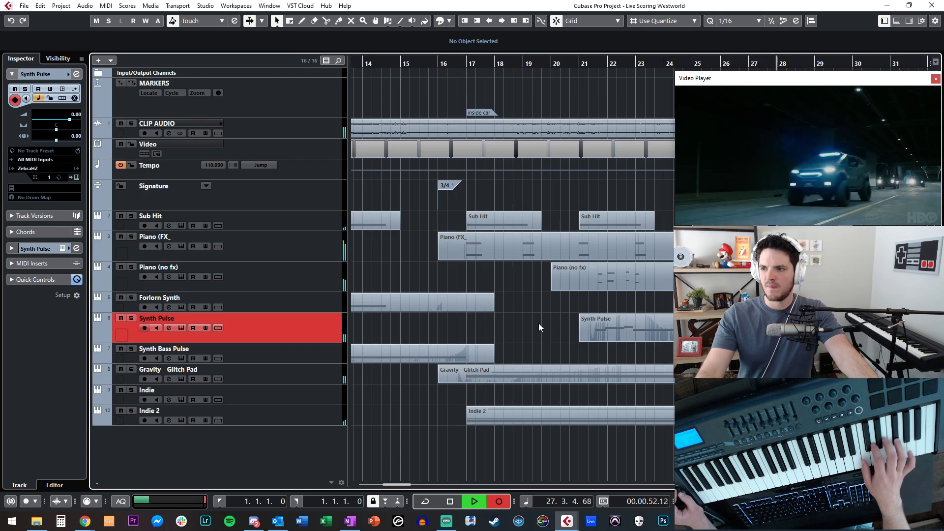
pyautogui.press('space')
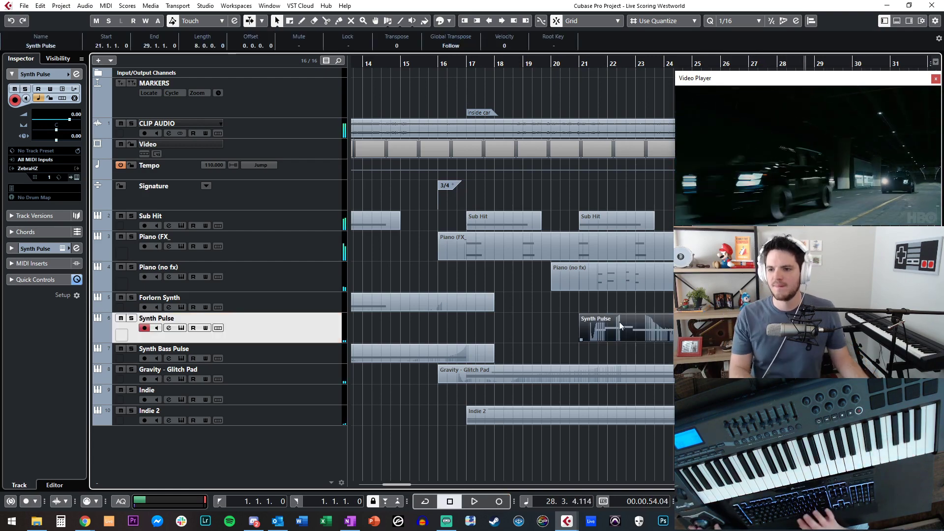
pyautogui.doubleClick(618, 322)
pyautogui.hotkey('ctrl', 'a')
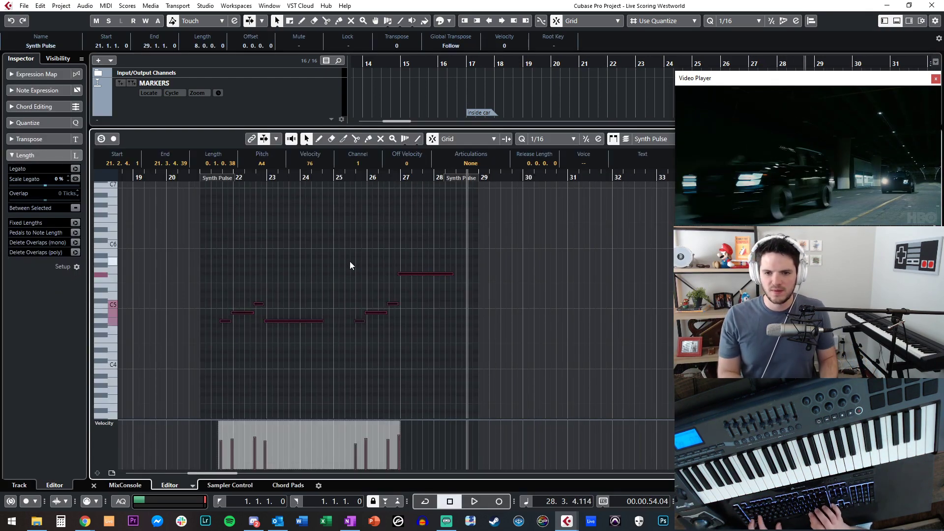
pyautogui.click(536, 141)
pyautogui.click(551, 184)
pyautogui.click(521, 141)
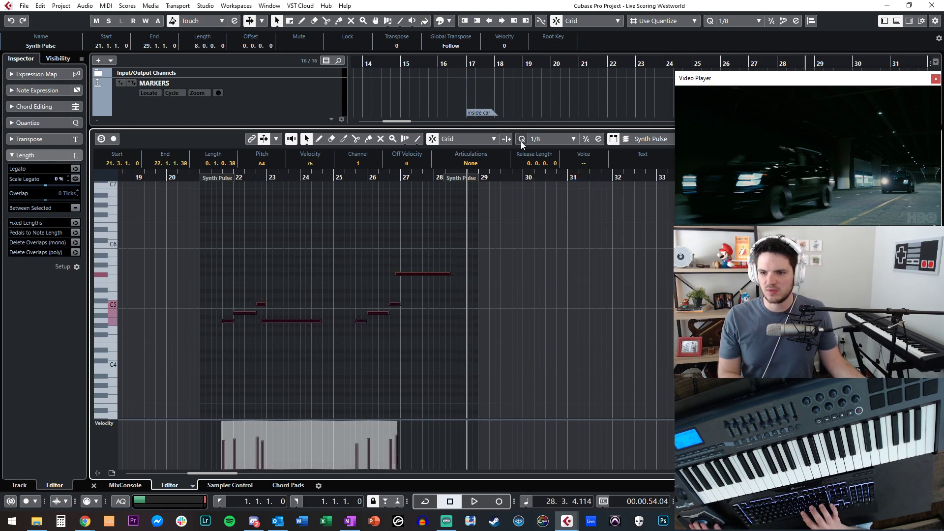
# Move the long F#5 note to start at bar 27 and the long A4 note to bar 23 while auditioning the phrase
pyautogui.click(360, 257)
pyautogui.press('space')
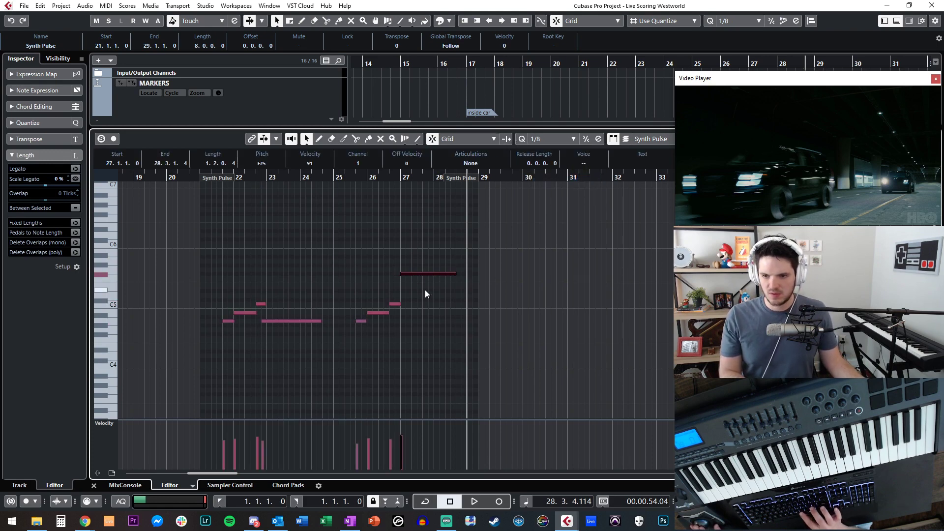
pyautogui.press('space')
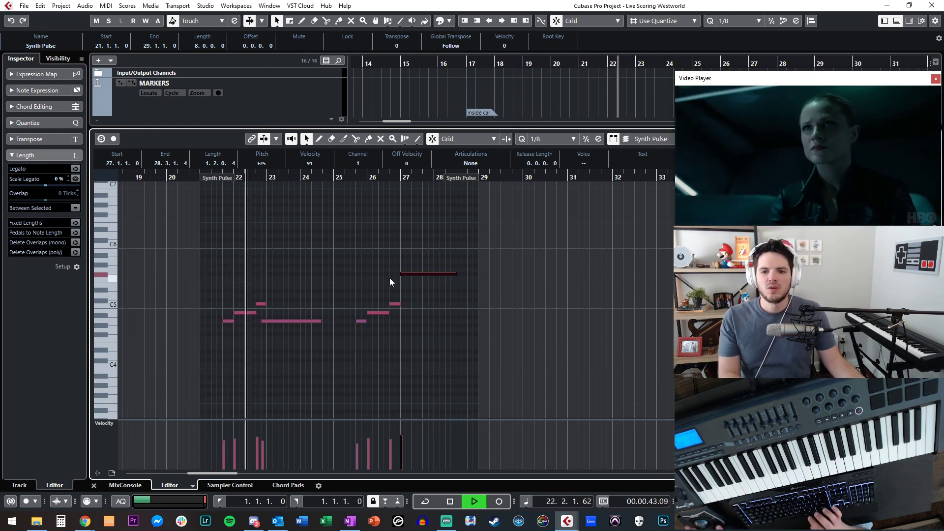
pyautogui.moveTo(297, 294); pyautogui.dragTo(289, 339)
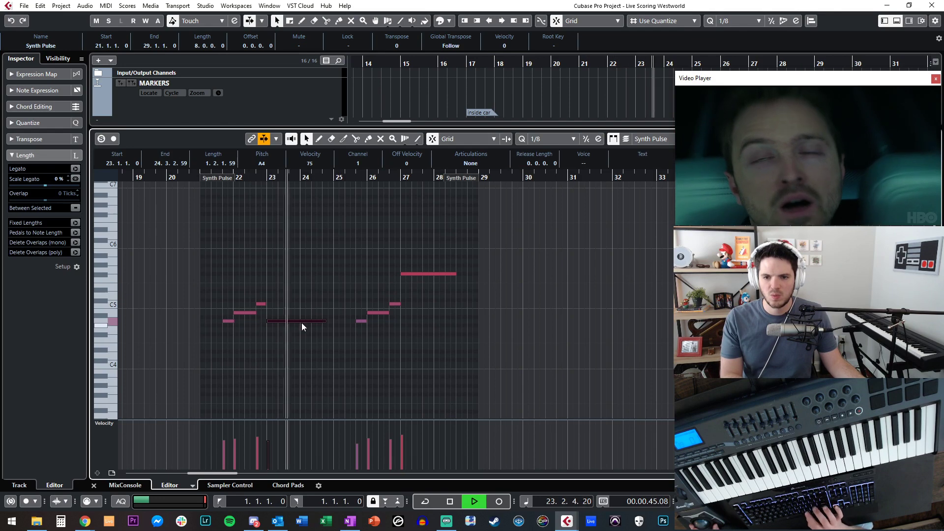
pyautogui.press('q')
pyautogui.click(352, 277)
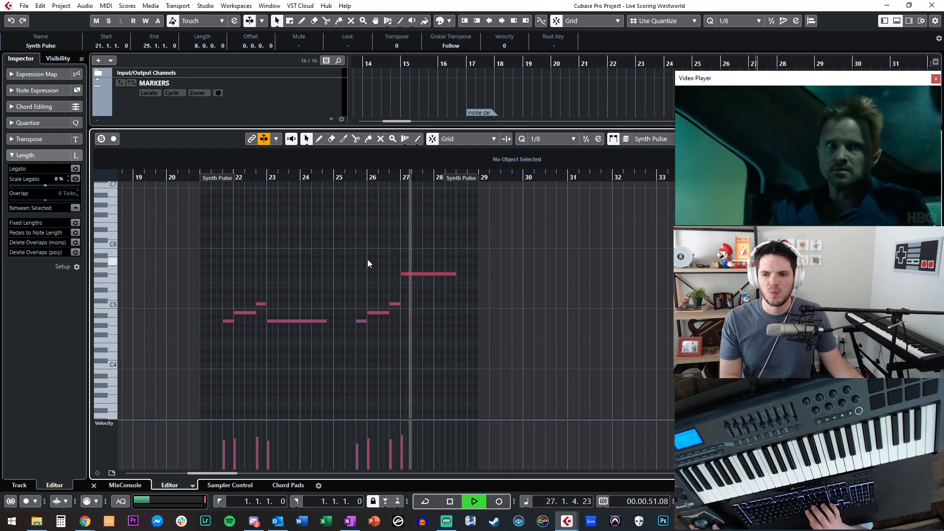
# Requantize all the Synth Pulse notes from their recorded timing to 1/16 and play them back from bar 22
pyautogui.moveTo(474, 392); pyautogui.dragTo(215, 271)
pyautogui.click(550, 139)
pyautogui.click(561, 195)
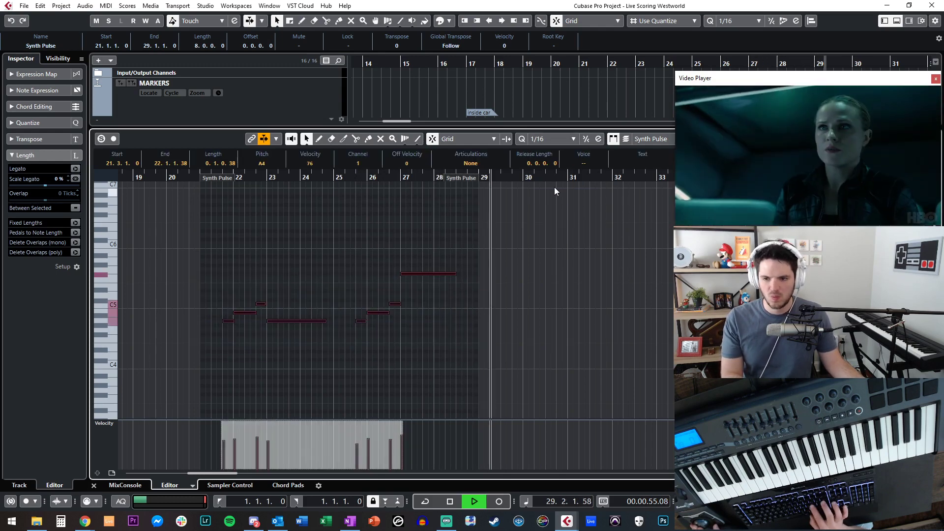
pyautogui.hotkey('ctrl', 'Left')
pyautogui.press('space')
pyautogui.press('KP_Subtract')
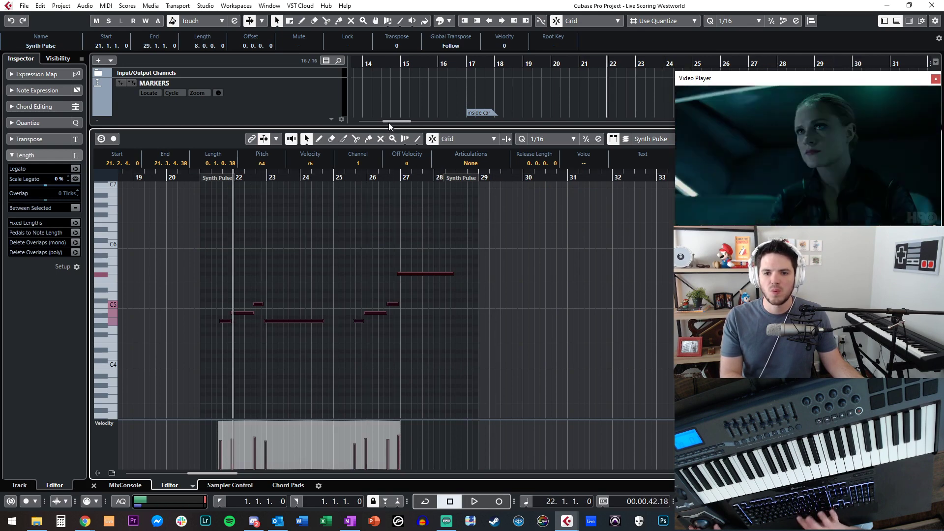
pyautogui.press('space')
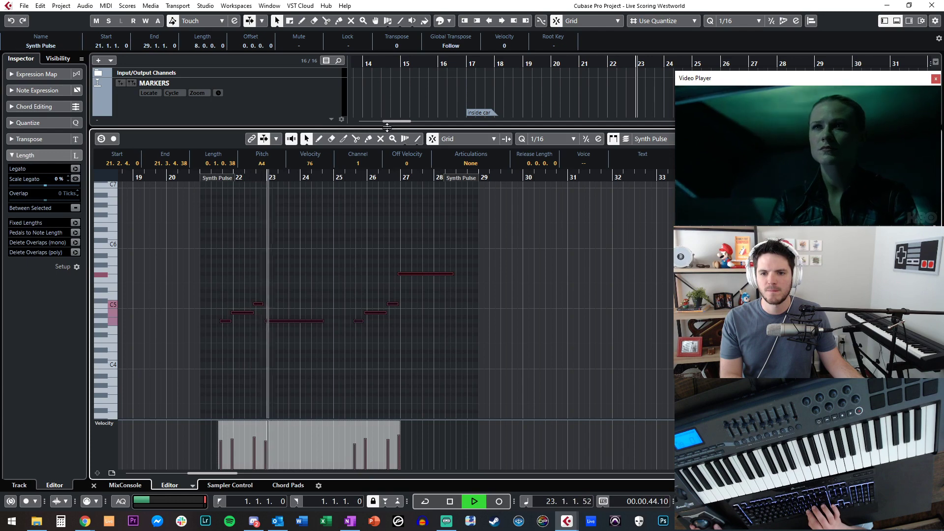
pyautogui.click(364, 260)
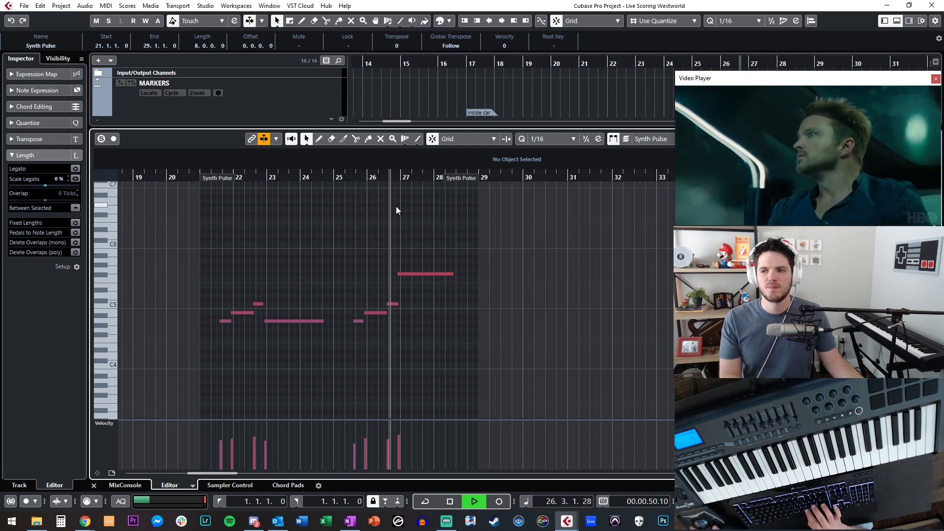
pyautogui.hotkey('ctrl', 'e')
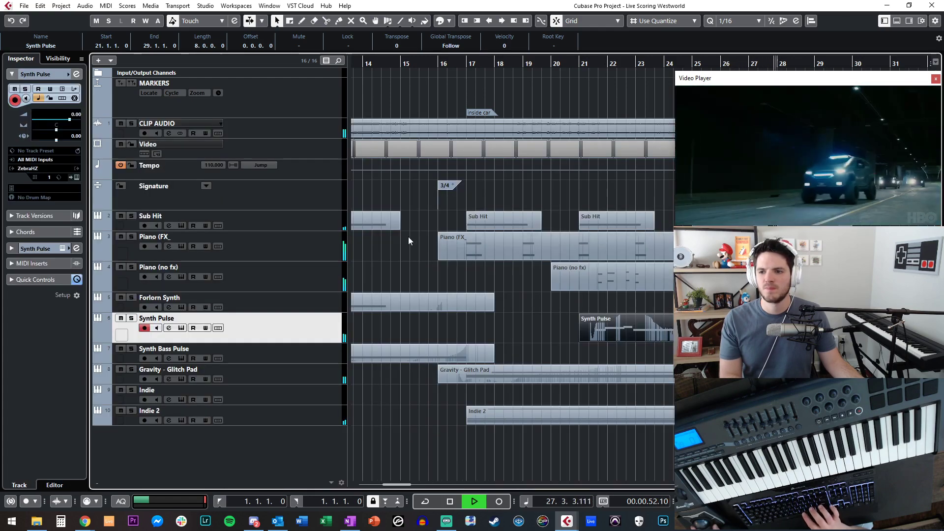
# Mute the Piano (no fx) track and play the passage with the Synth Pulse phrase
pyautogui.click(121, 267)
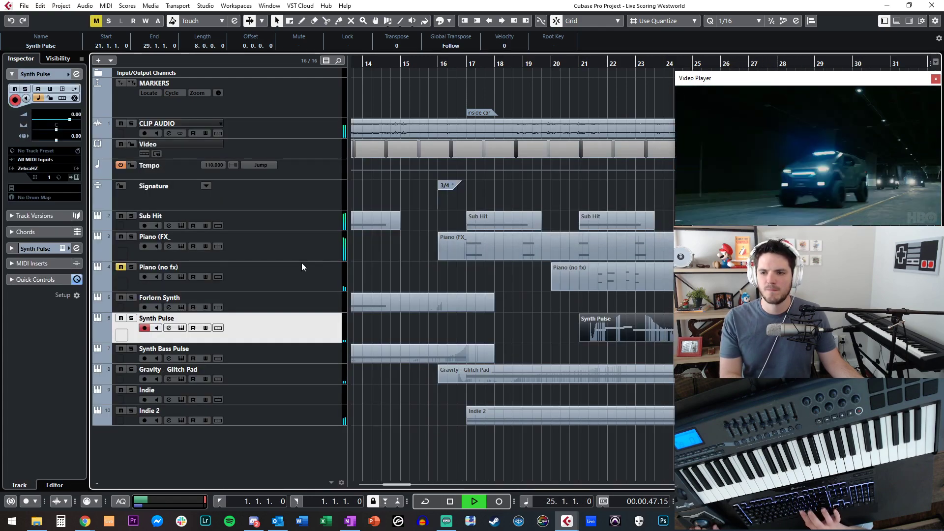
pyautogui.press('space')
pyautogui.press('space')
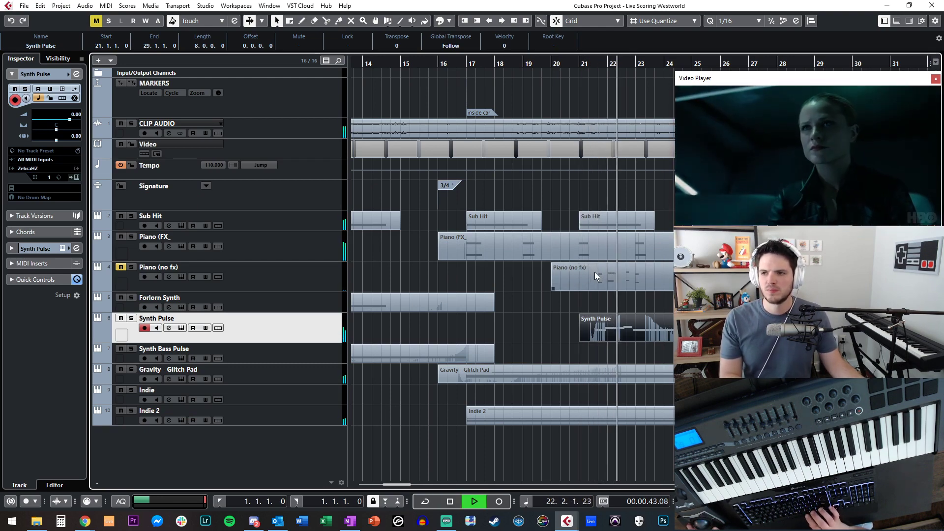
# Transpose all notes of the Synth Pulse part down an octave and audition them
pyautogui.click(620, 312)
pyautogui.doubleClick(612, 336)
pyautogui.press('space')
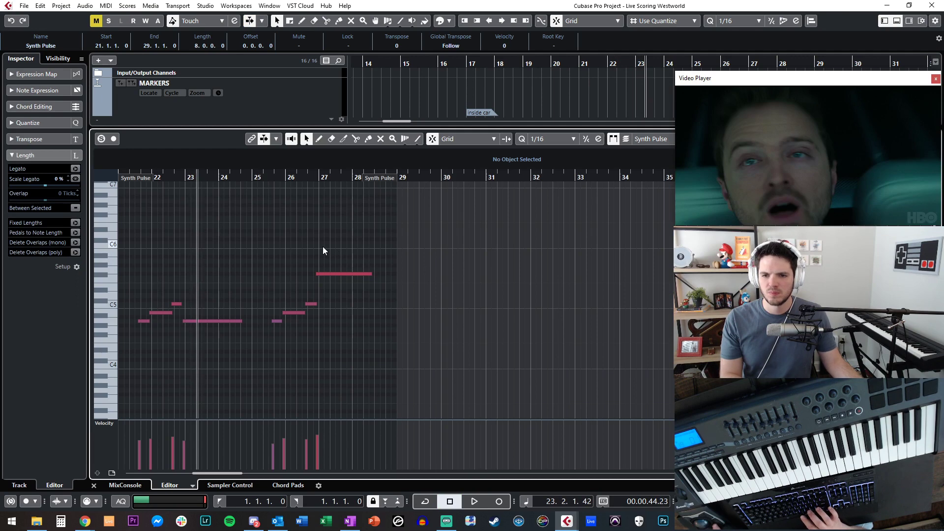
pyautogui.press('space')
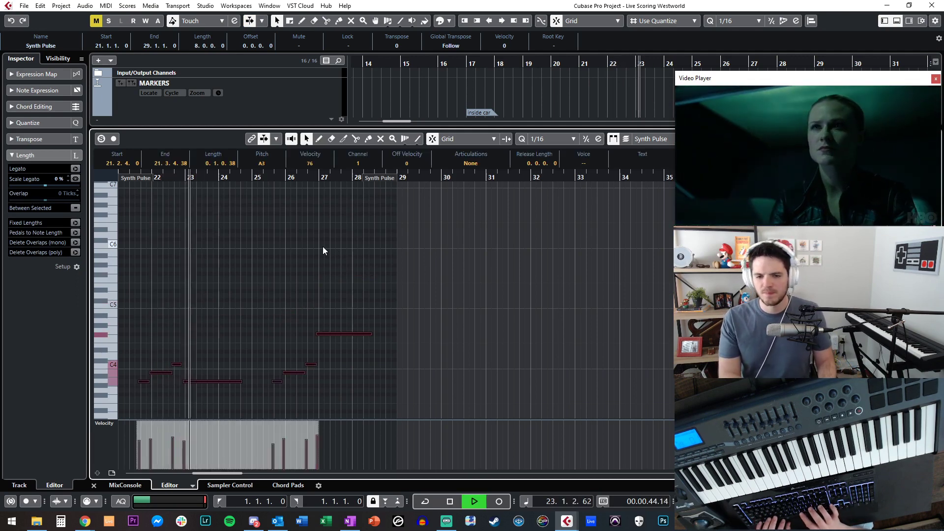
pyautogui.press('space')
pyautogui.hotkey('ctrl', 'e')
# Delete the Synth Pulse part starting at bar 21 and unmute the Piano (no fx) track
pyautogui.click(575, 325)
pyautogui.click(614, 318)
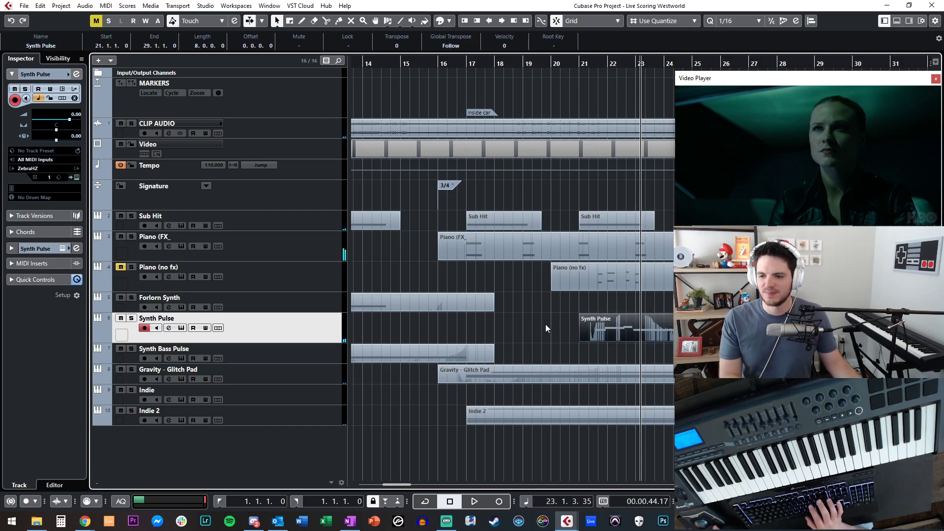
pyautogui.press('Delete')
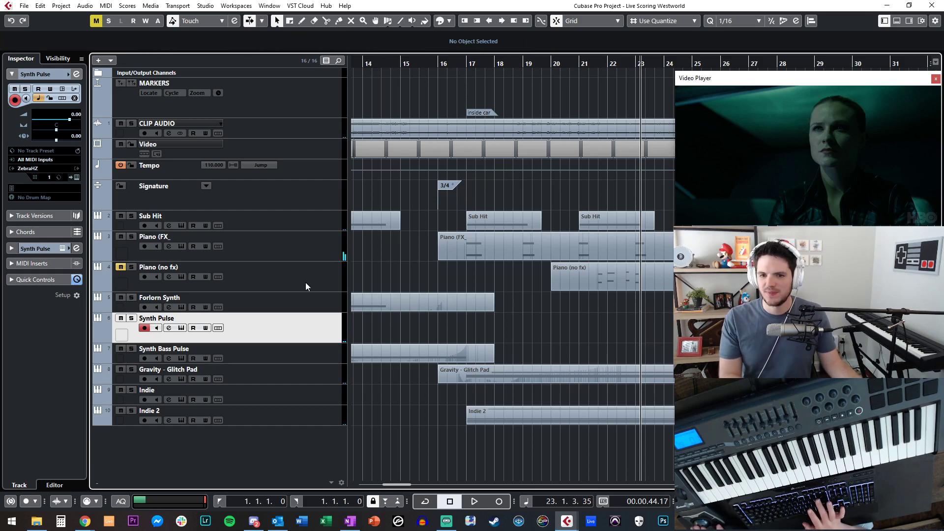
pyautogui.click(121, 267)
# Play the passage from bar 21 and open the FabFilter Pro-Q insert of the Piano (no fx) track
pyautogui.press('KP_Subtract')
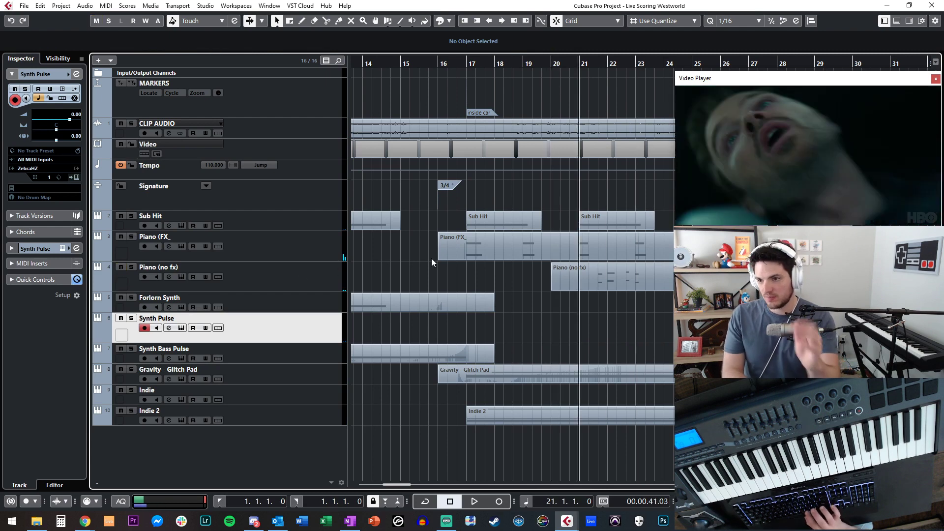
pyautogui.press('space')
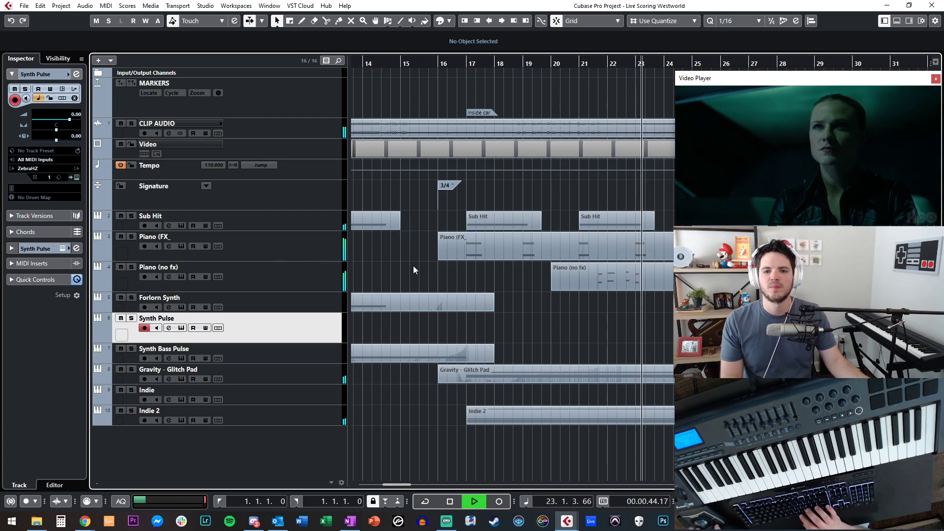
pyautogui.press('space')
pyautogui.press('Up')
pyautogui.press('Up')
pyautogui.press('Up')
pyautogui.press('Down')
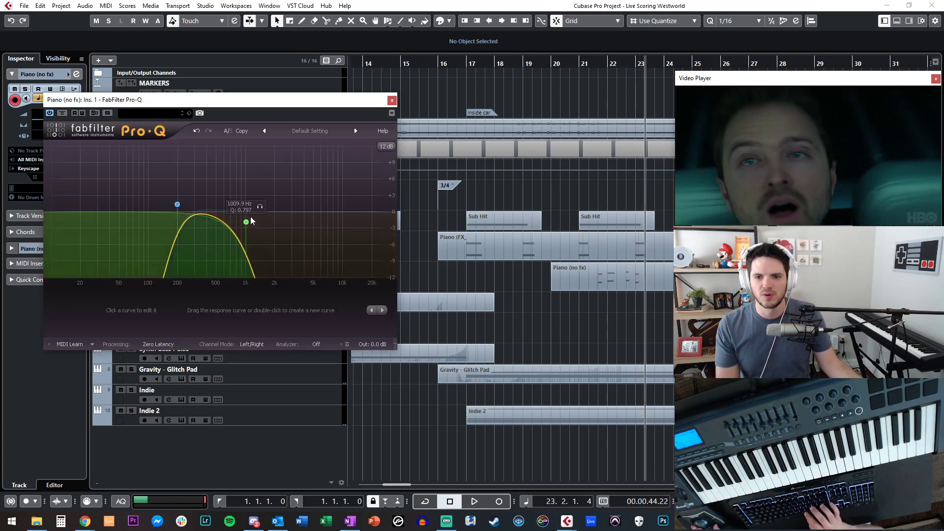
# Lower the Pro-Q high cut on Piano (no fx) to about 848 Hz while the phrase plays
pyautogui.moveTo(247, 220); pyautogui.dragTo(219, 218)
pyautogui.press('KP_Subtract')
pyautogui.press('space')
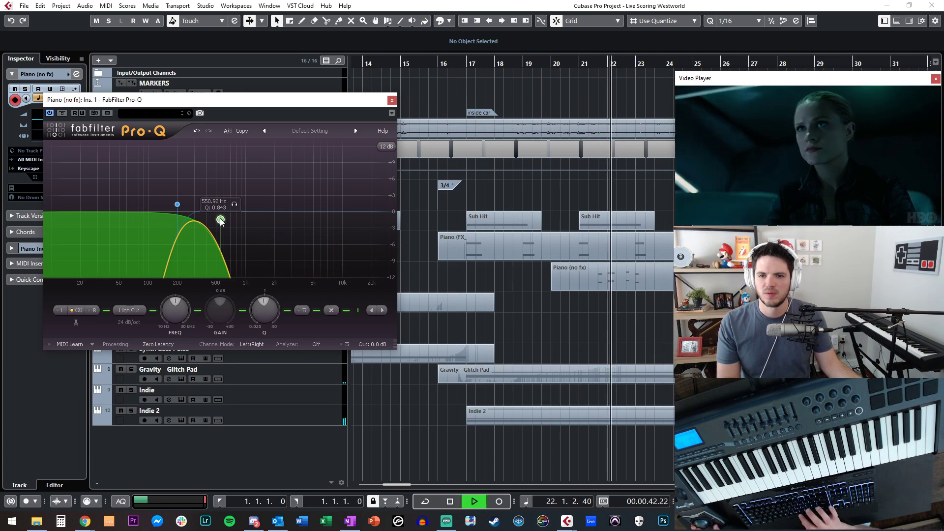
pyautogui.moveTo(222, 224); pyautogui.dragTo(238, 215)
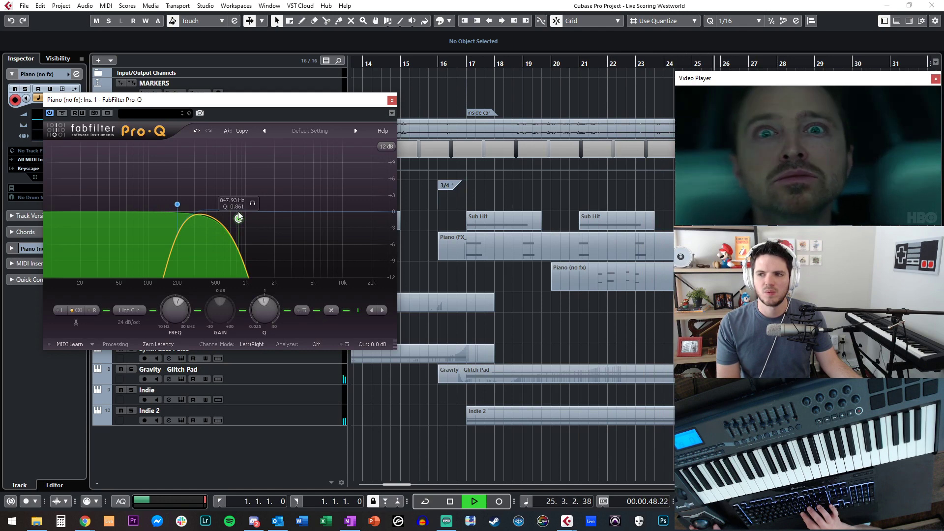
pyautogui.moveTo(238, 216); pyautogui.dragTo(238, 213)
pyautogui.press('Escape')
# Lower the Piano (no fx) track volume to -2.03 and play the cue back from bar 15
pyautogui.press('space')
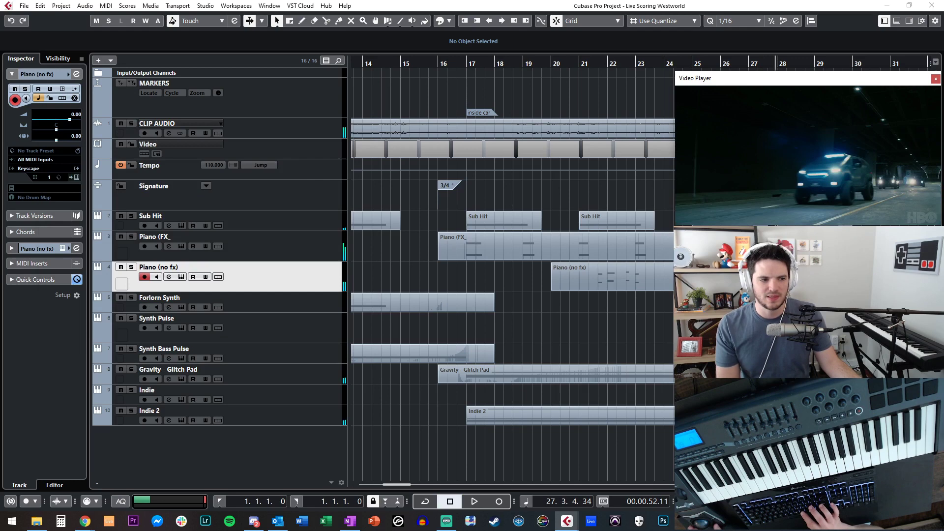
pyautogui.press('KP_Subtract')
pyautogui.press('KP_Subtract')
pyautogui.press('KP_Subtract')
pyautogui.press('KP_Subtract')
pyautogui.press('KP_Subtract')
pyautogui.press('KP_Subtract')
pyautogui.press('KP_Subtract')
pyautogui.press('KP_Subtract')
pyautogui.press('KP_Subtract')
pyautogui.press('KP_Subtract')
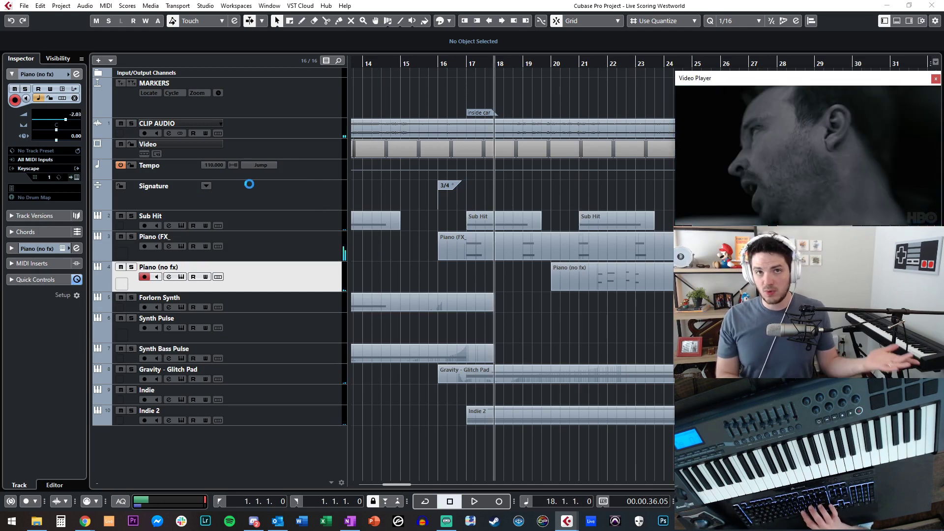
pyautogui.press('KP_Subtract')
pyautogui.press('KP_Subtract')
pyautogui.press('KP_Subtract')
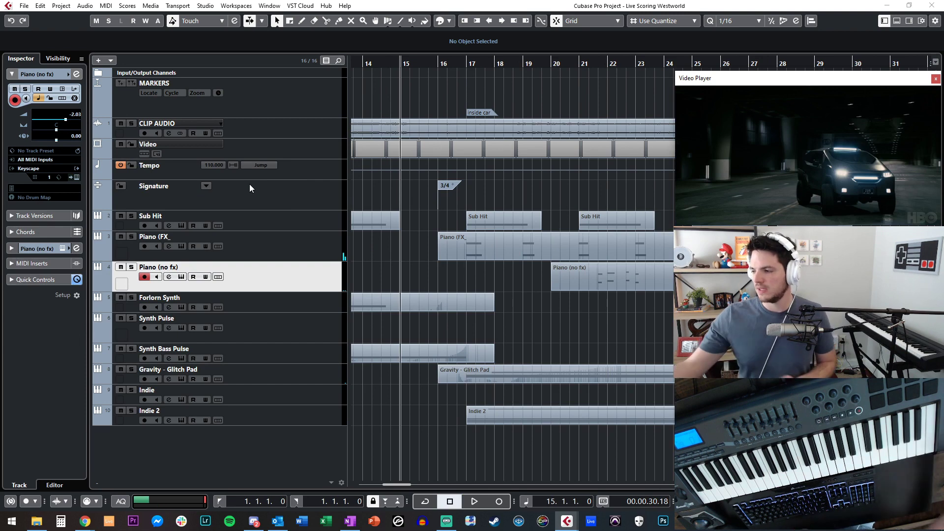
pyautogui.press('space')
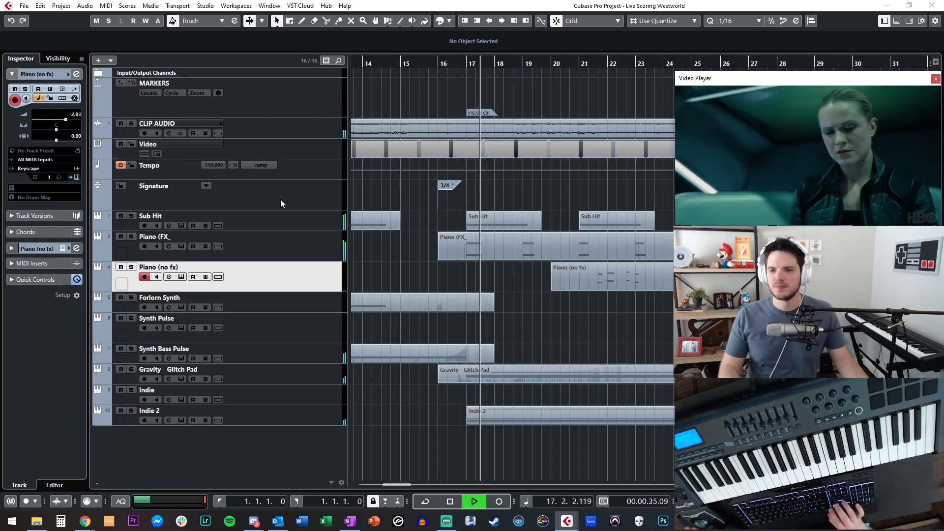
# Zoom out to the whole arrangement, stop playback, and temporarily solo the Gravity - Glitch Pad track
pyautogui.click(562, 320)
pyautogui.press('g')
pyautogui.press('g')
pyautogui.press('g')
pyautogui.press('g')
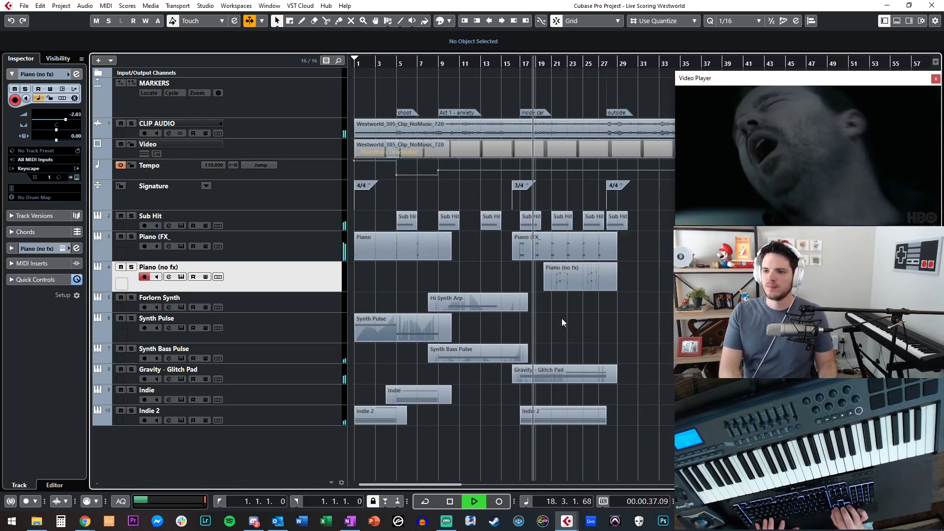
pyautogui.press('space')
pyautogui.click(298, 370)
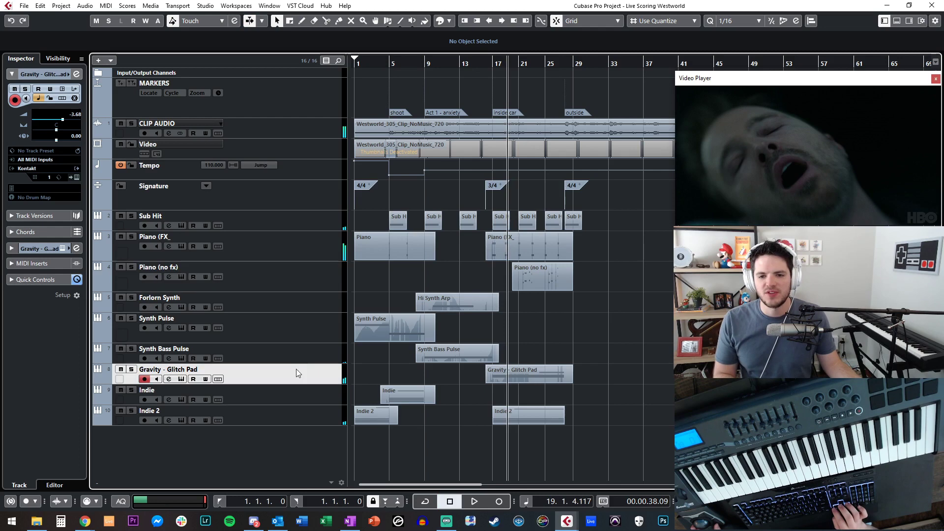
pyautogui.click(131, 369)
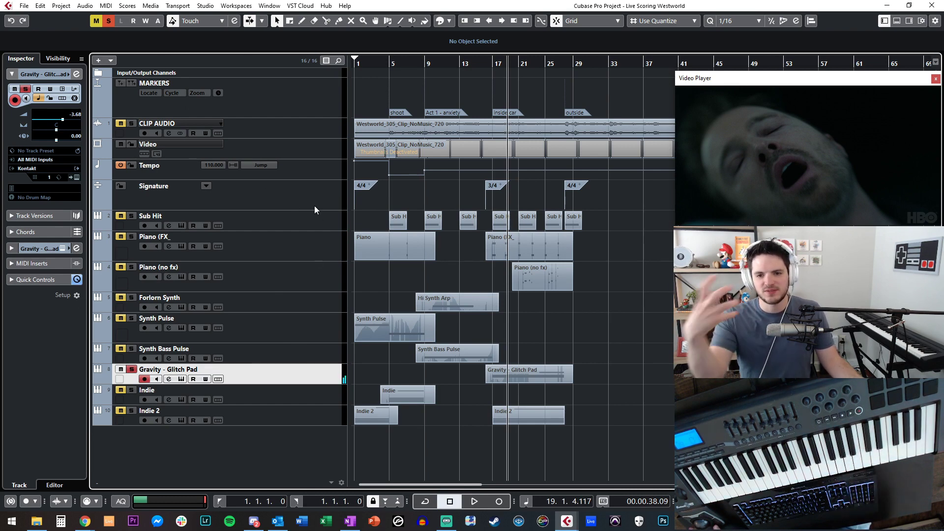
pyautogui.click(132, 370)
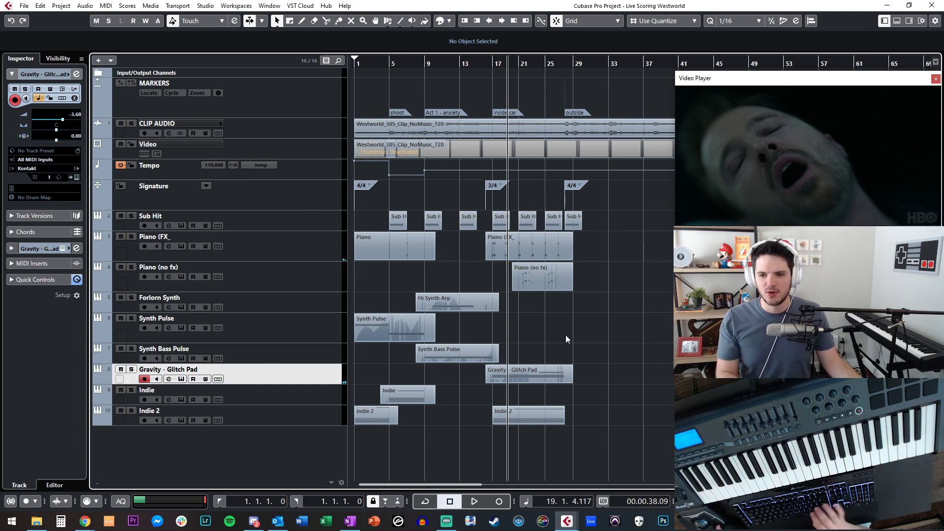
# Play the cue from bar 19 past the outside marker, selecting the Indie track for live playing before stopping playback
pyautogui.press('space')
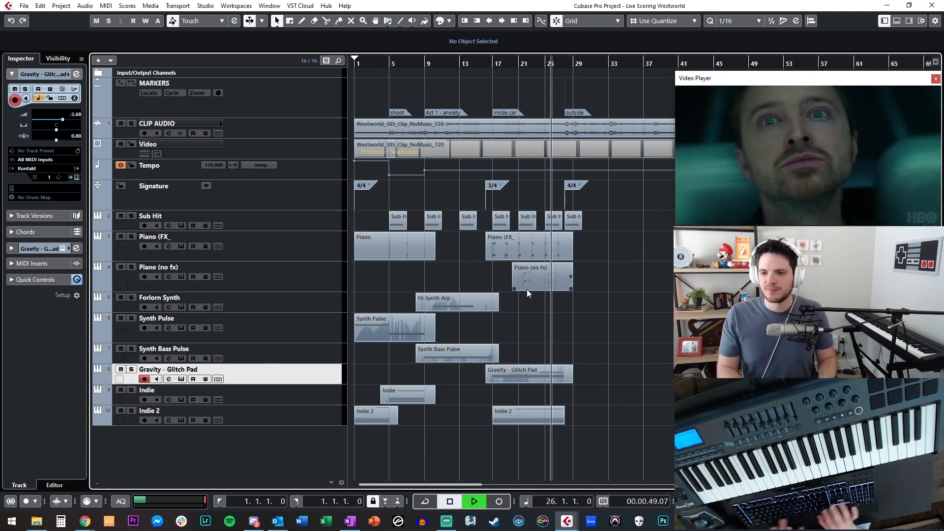
pyautogui.press('h')
pyautogui.press('h')
pyautogui.press('h')
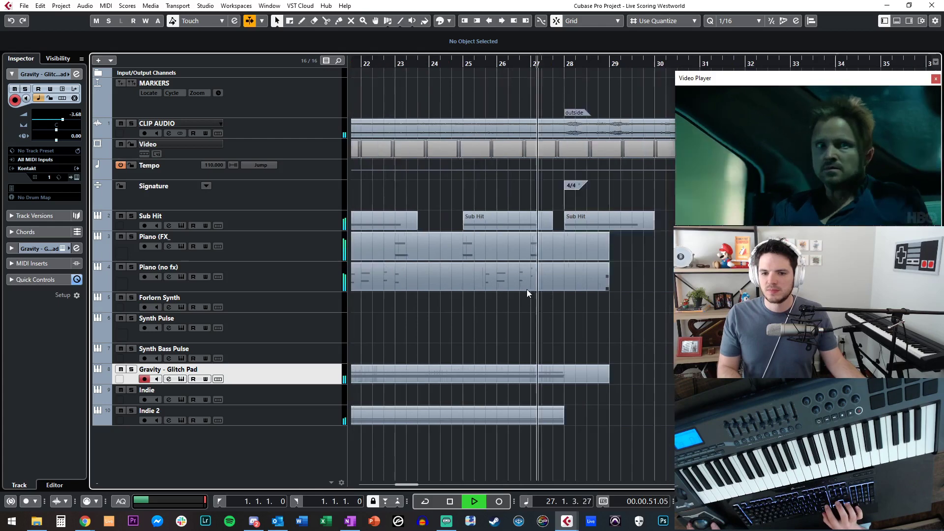
pyautogui.press('f')
pyautogui.click(260, 393)
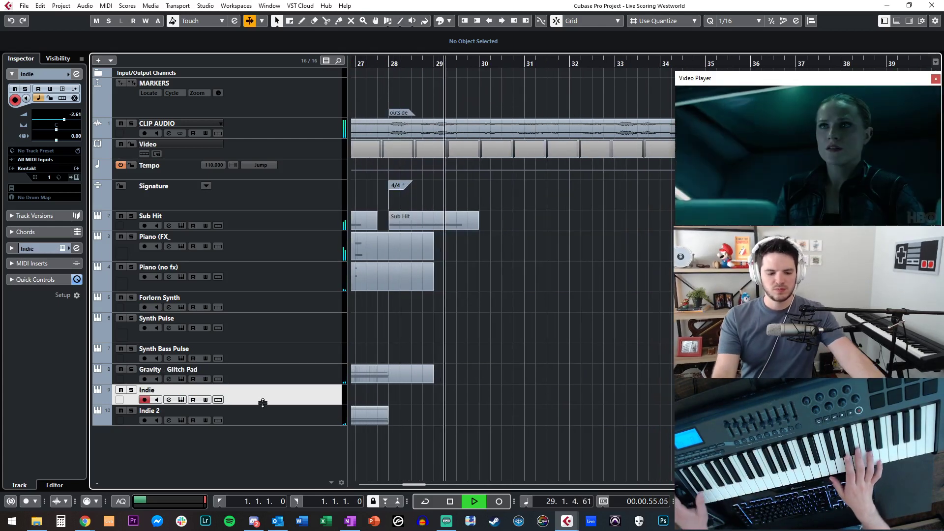
pyautogui.press('space')
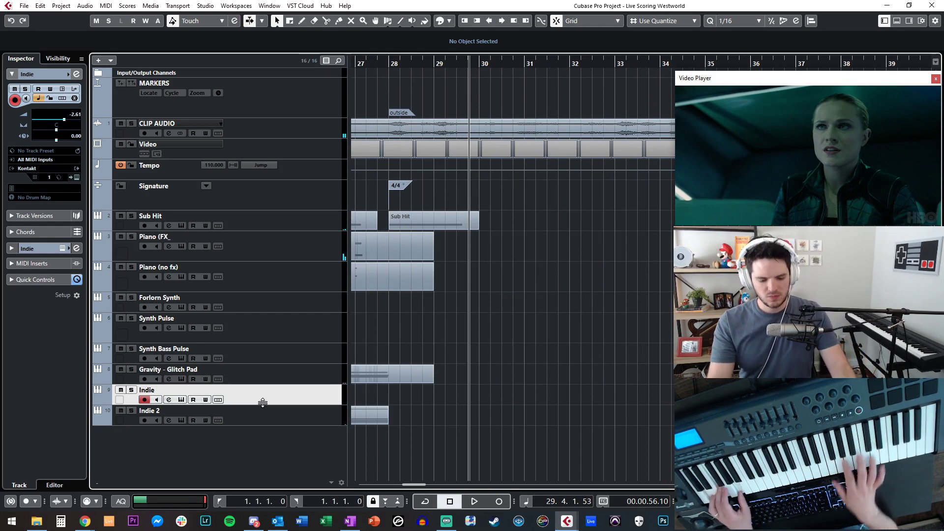
# Inspect the Indie track's Kontakt instrument, close it, and audition the sound against the picture through bar 35
pyautogui.hotkey('ctrl', 'e')
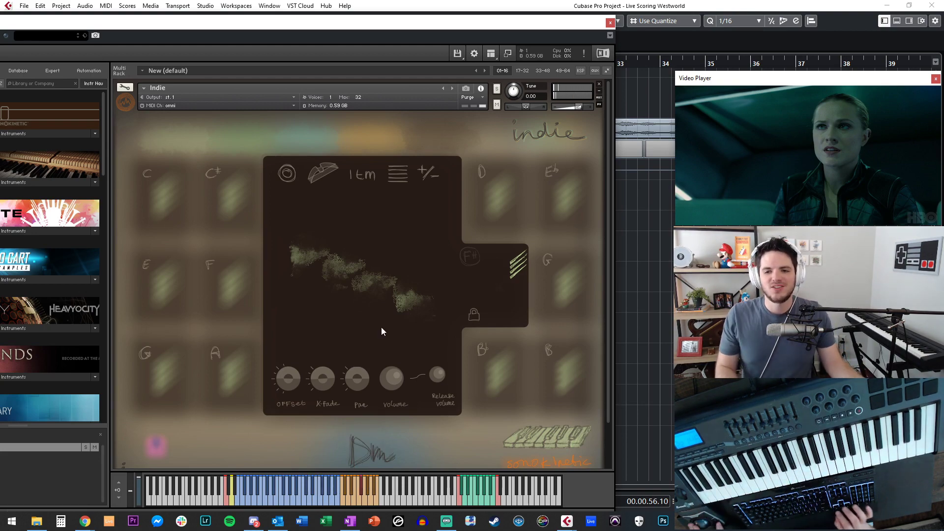
pyautogui.click(610, 24)
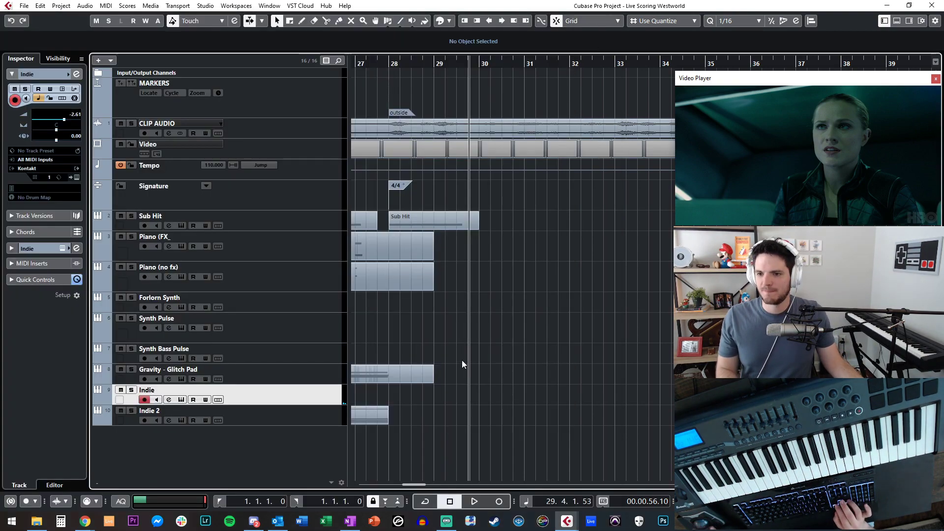
pyautogui.hotkey('shift', 'b')
pyautogui.press('space')
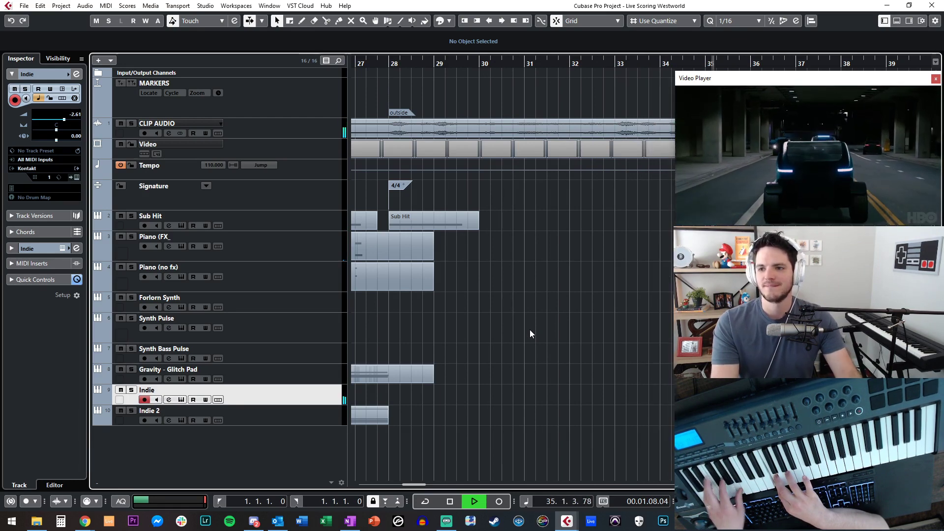
pyautogui.press('space')
# Step the playhead bar by bar from bar 10 to bar 32 to examine the picture against the arrangement
pyautogui.hscroll(7, 513, 328)
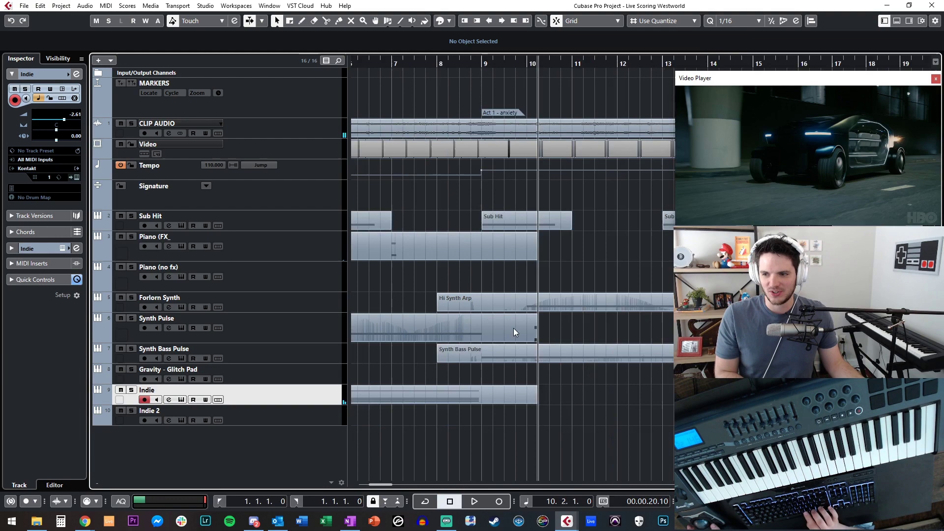
pyautogui.press('KP_Add')
pyautogui.press('KP_Add')
pyautogui.press('KP_Add')
pyautogui.press('KP_Add')
pyautogui.press('KP_Add')
pyautogui.press('KP_Add')
pyautogui.press('KP_Add')
pyautogui.press('KP_Add')
pyautogui.press('KP_Add')
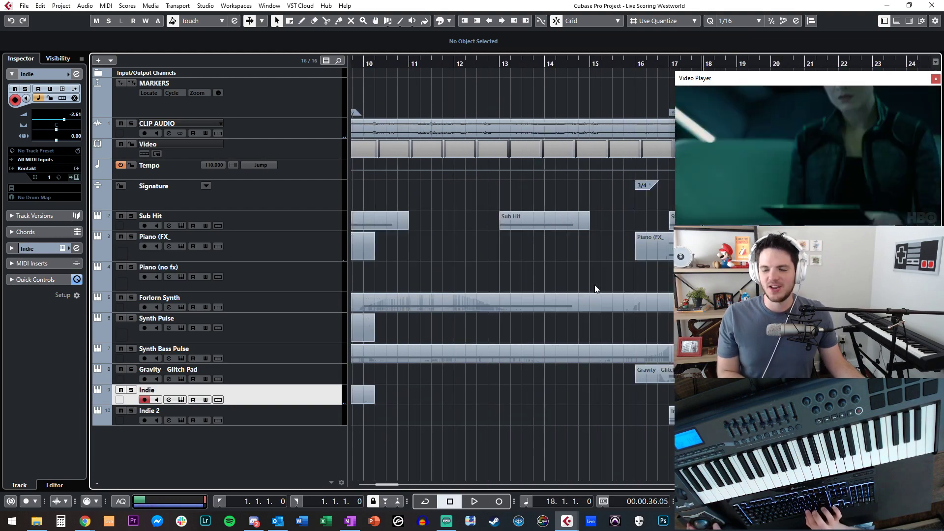
pyautogui.press('KP_Add')
pyautogui.press('KP_Add')
pyautogui.press('KP_Add')
pyautogui.press('KP_Add')
pyautogui.press('KP_Add')
pyautogui.press('KP_Add')
pyautogui.press('KP_Add')
pyautogui.press('KP_Add')
pyautogui.press('KP_Add')
pyautogui.press('KP_Add')
pyautogui.press('KP_Add')
pyautogui.press('KP_Add')
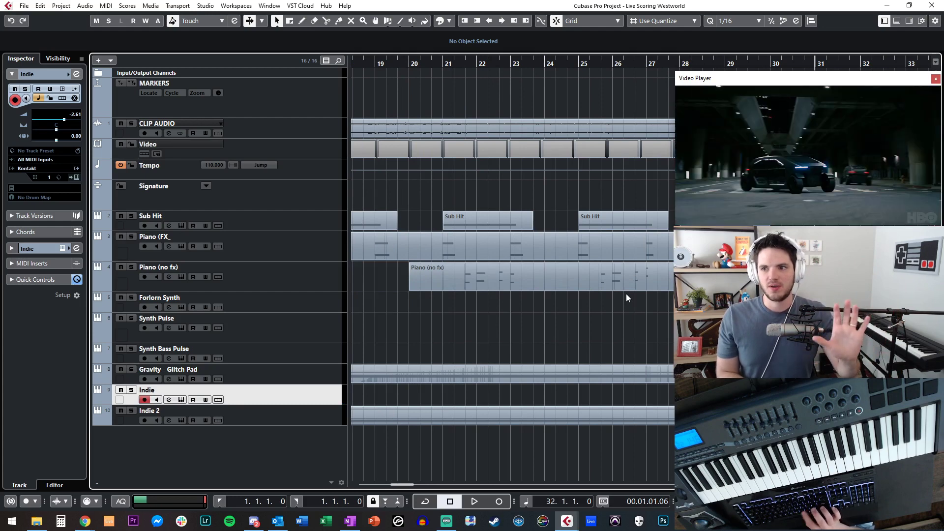
# Return the playhead to the outside marker at bar 28 and step back and forth around it to examine the scene change
pyautogui.hscroll(5, 553, 302)
pyautogui.press('KP_Subtract')
pyautogui.press('KP_Subtract')
pyautogui.press('KP_Subtract')
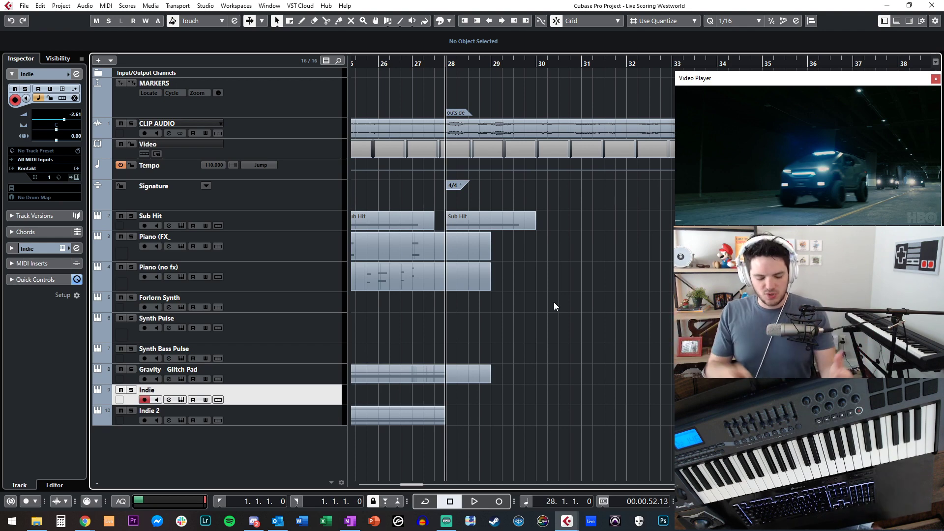
pyautogui.press('KP_Add')
pyautogui.press('KP_Subtract')
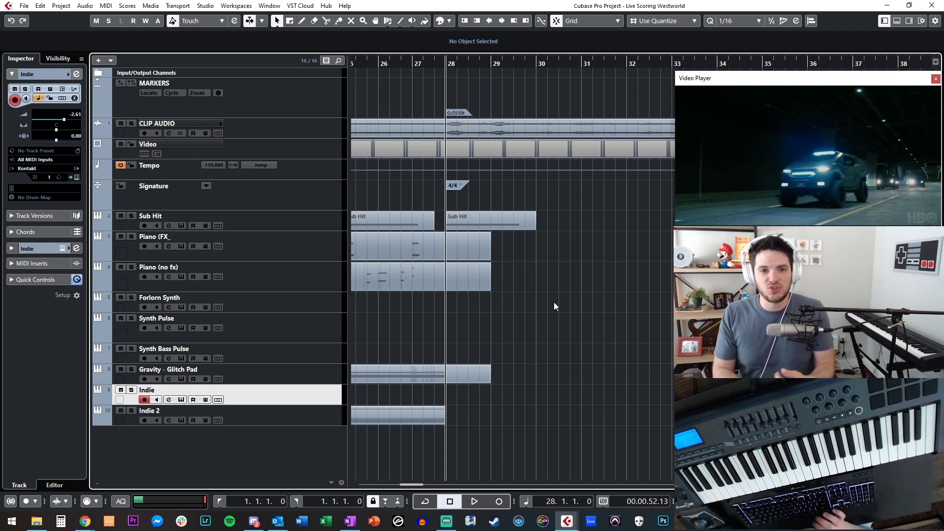
pyautogui.press('KP_Add')
pyautogui.press('KP_Subtract')
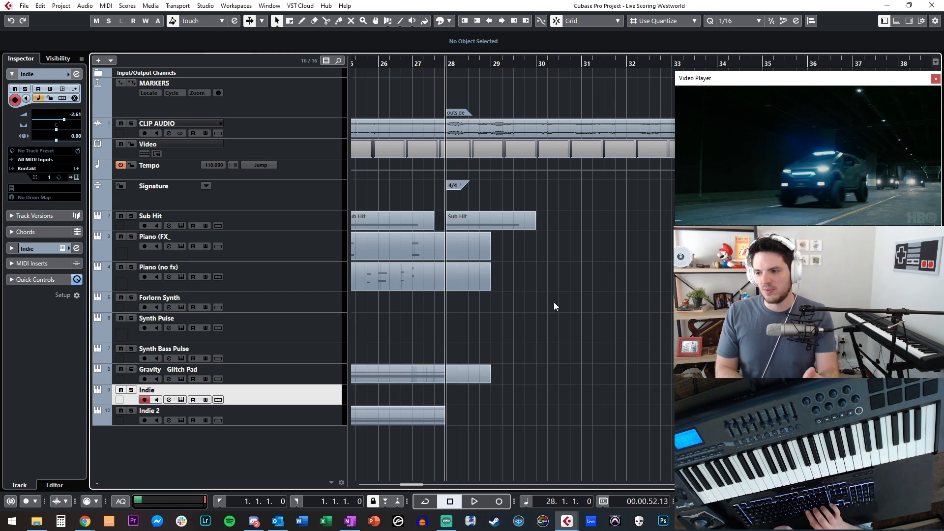
pyautogui.press('KP_Add')
pyautogui.press('KP_Subtract')
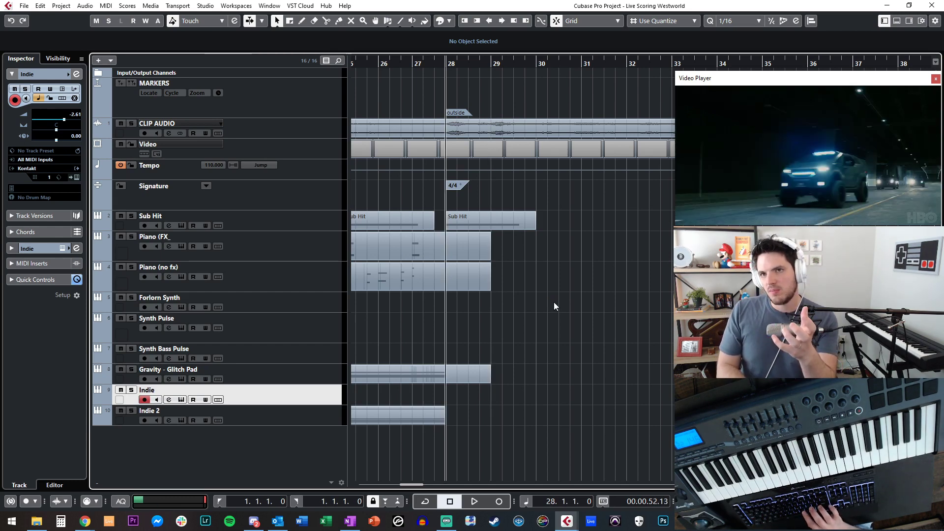
pyautogui.press('KP_Add')
pyautogui.press('KP_Subtract')
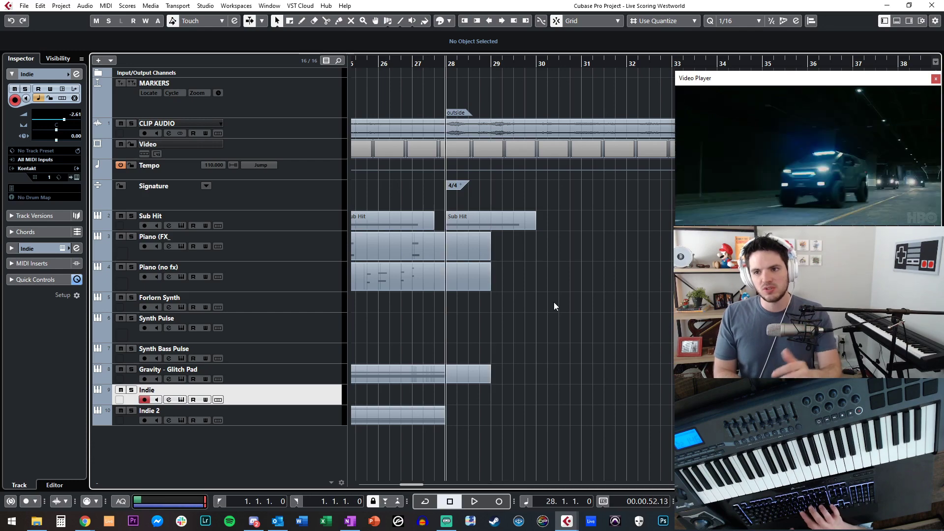
pyautogui.hscroll(-8, 554, 302)
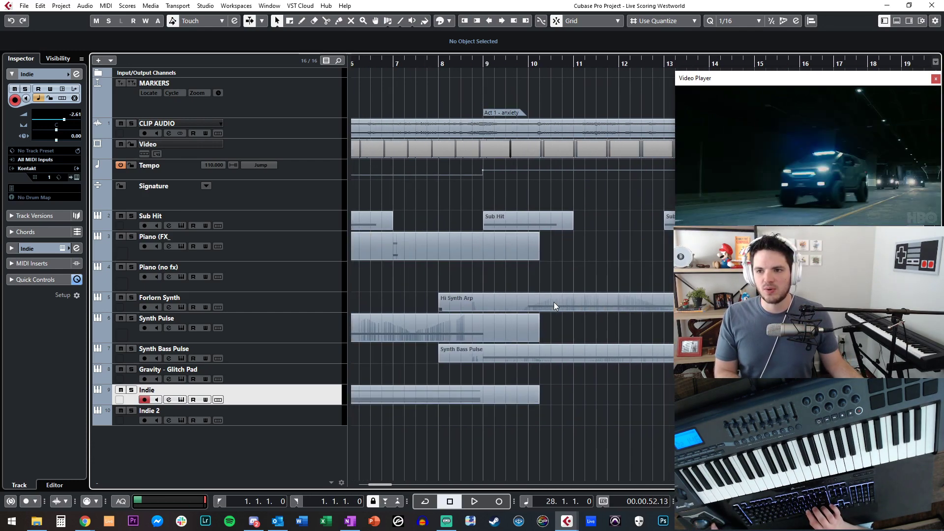
pyautogui.hscroll(7, 553, 302)
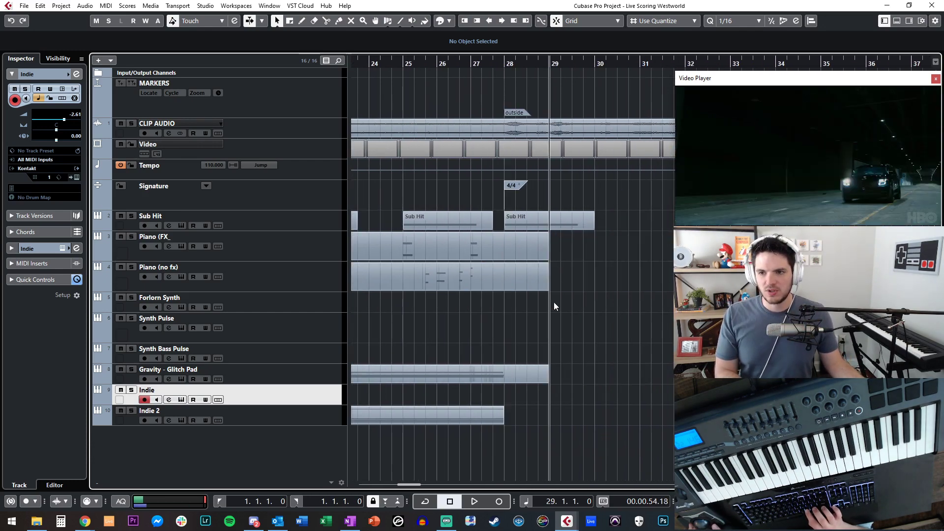
pyautogui.hscroll(2, 488, 239)
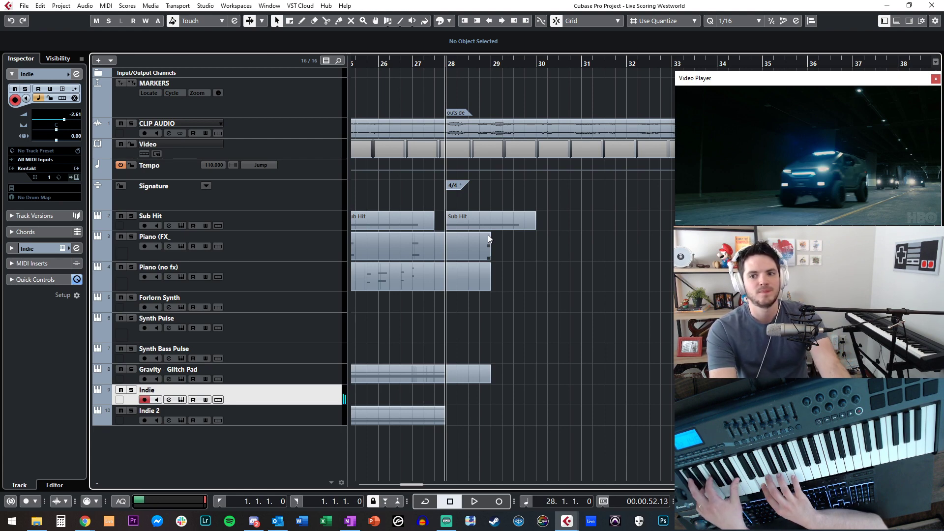
pyautogui.hotkey('ctrl', 'Left')
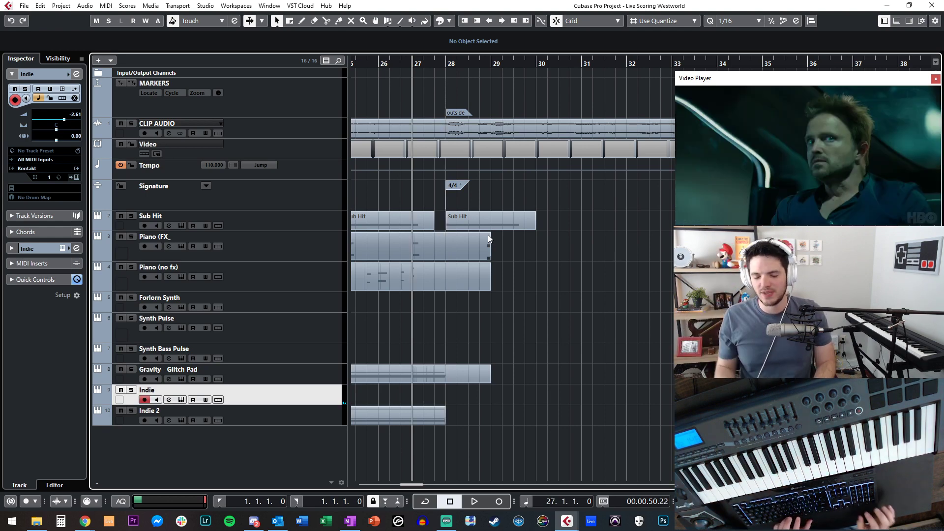
pyautogui.press('space')
pyautogui.press('KP_Multiply')
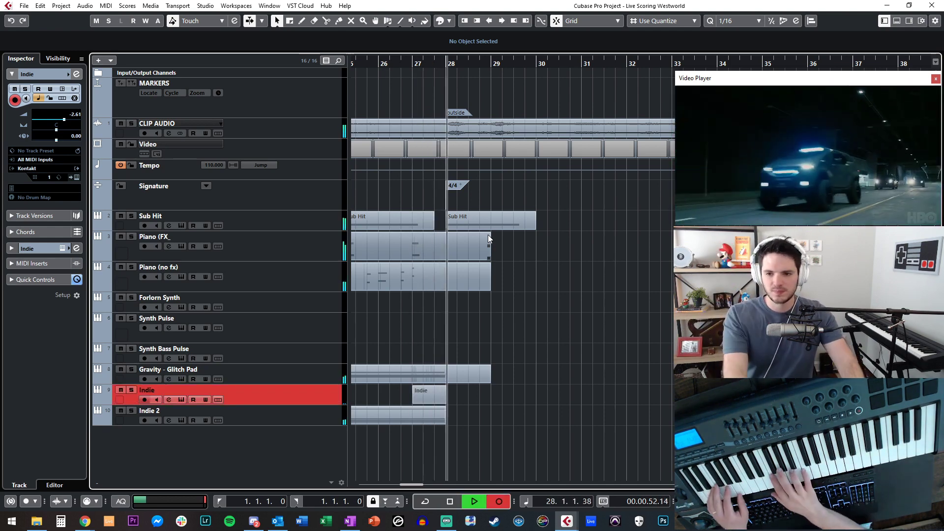
pyautogui.press('space')
pyautogui.hotkey('ctrl', 'z')
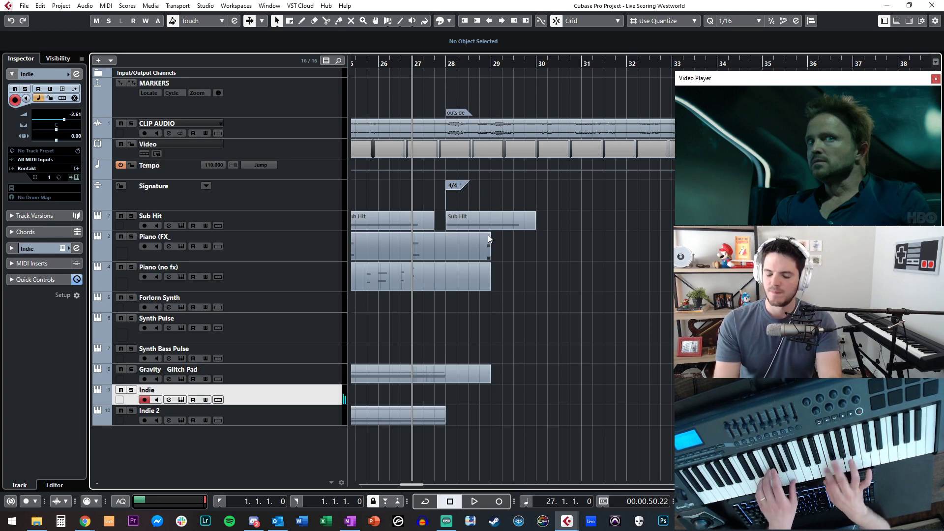
# Record a MIDI performance of sustained chords on the Indie track from bar 27 through bar 63
pyautogui.press('KP_Multiply')
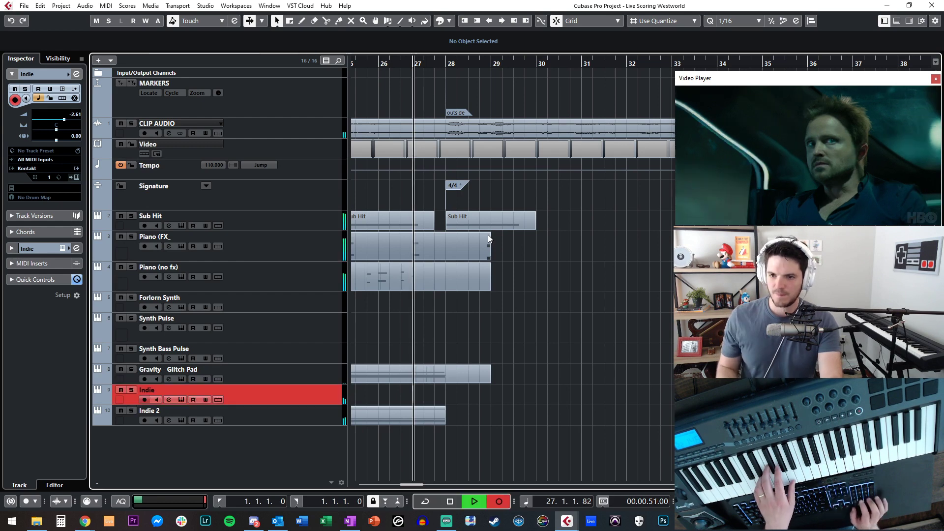
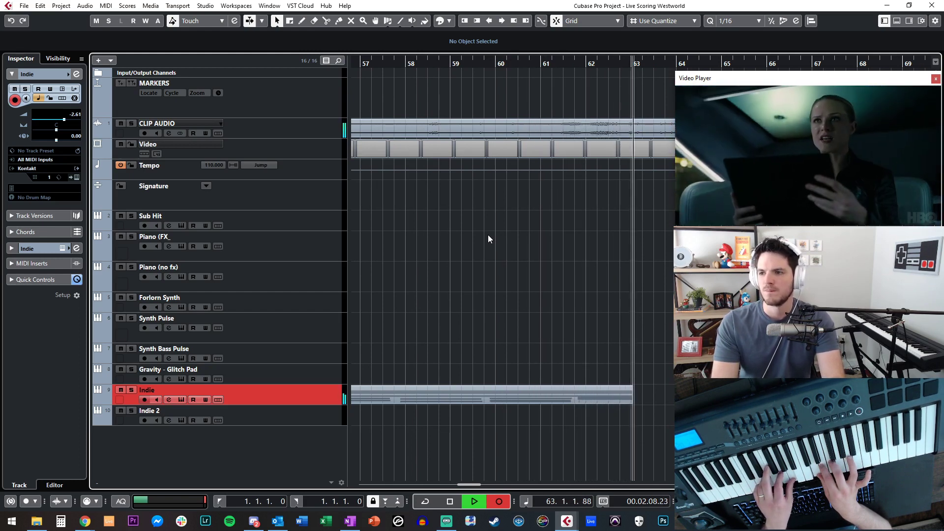
pyautogui.press('space')
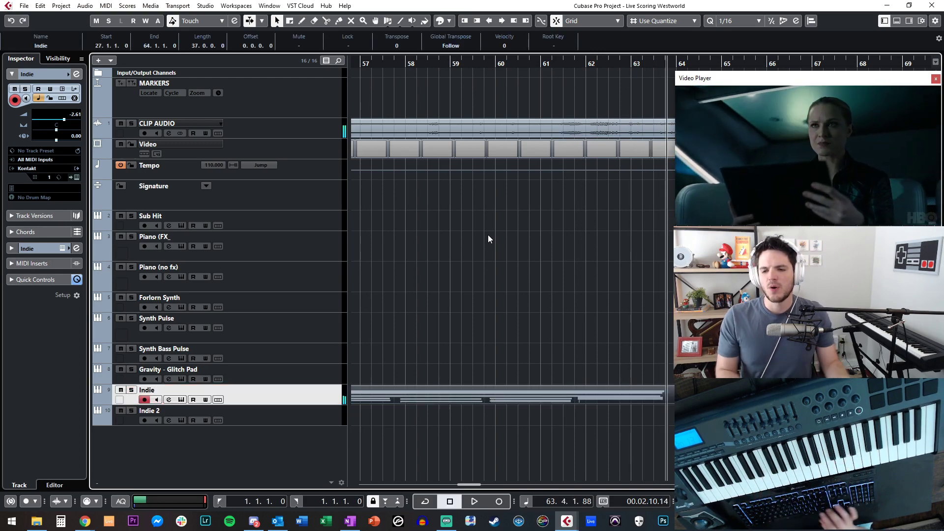
# Play back the transition into the new Indie recording from bar 26 against the video
pyautogui.hscroll(-6, 494, 251)
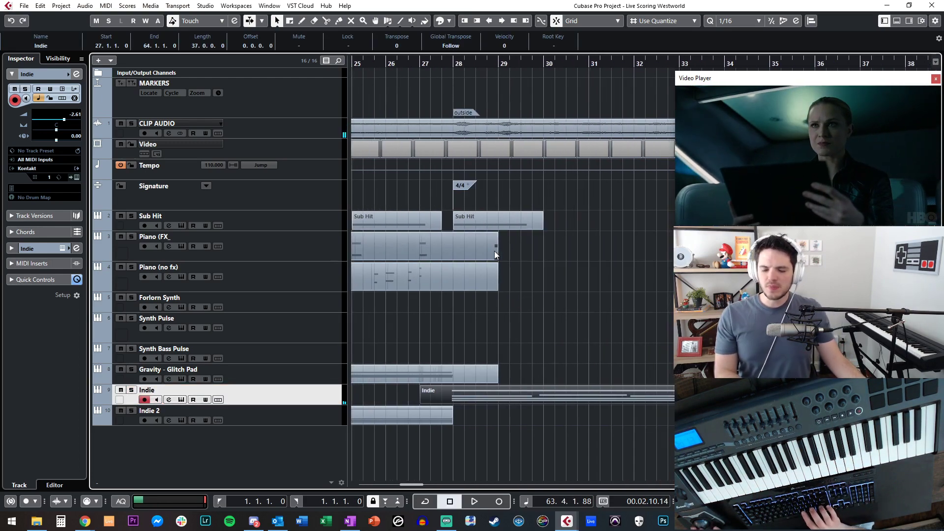
pyautogui.click(451, 66)
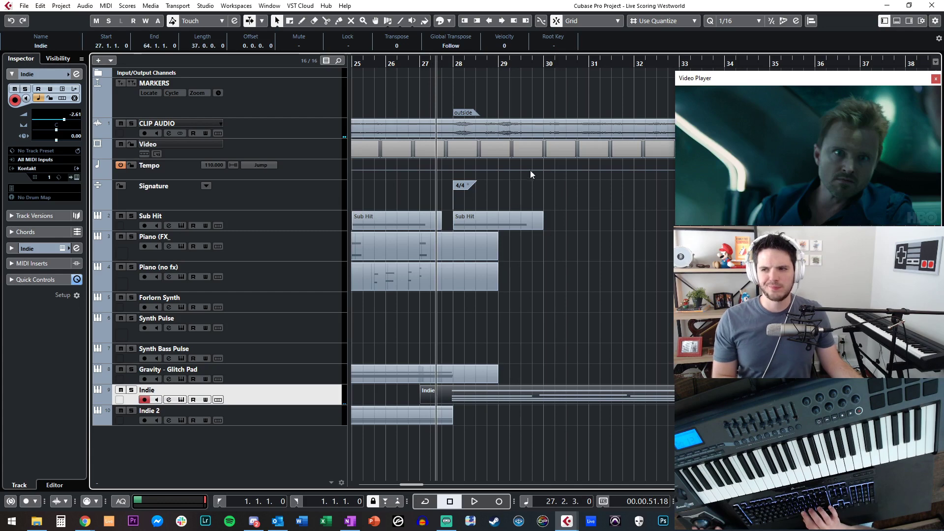
pyautogui.press('KP_Subtract')
pyautogui.press('KP_Subtract')
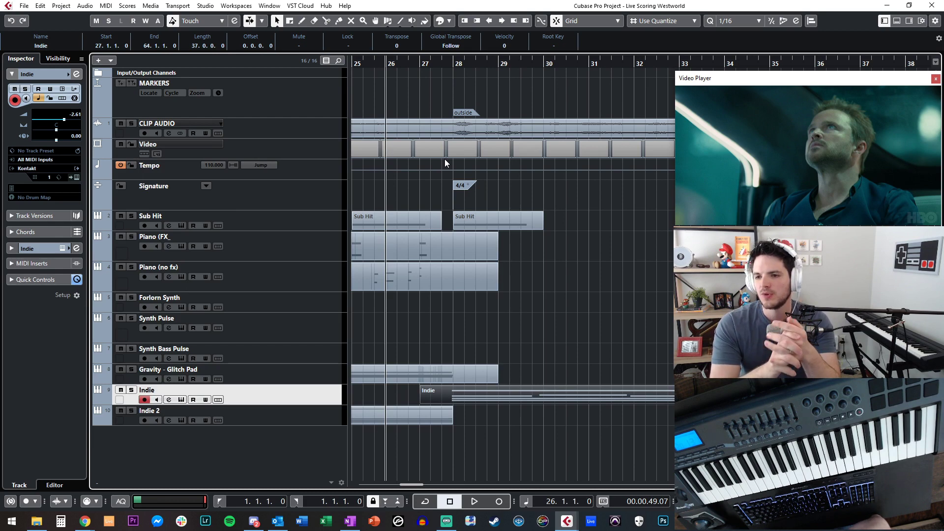
pyautogui.press('space')
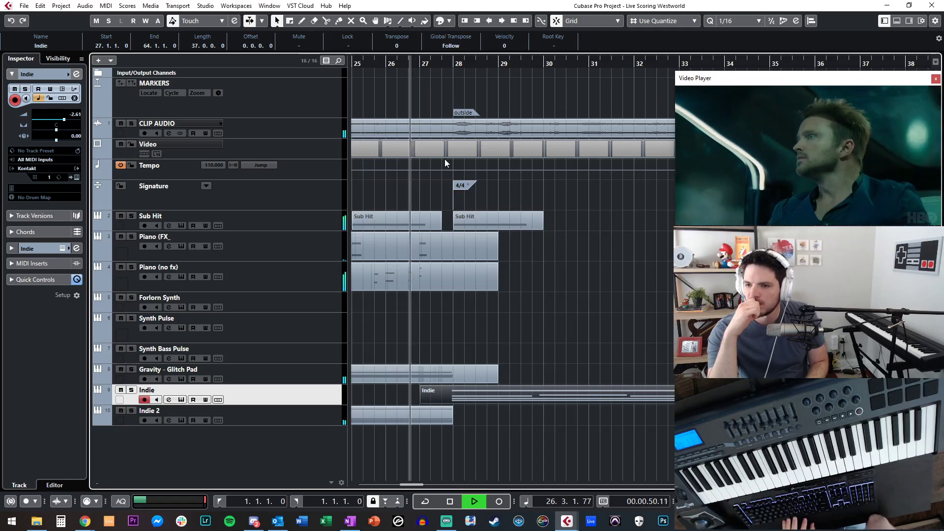
pyautogui.press('space')
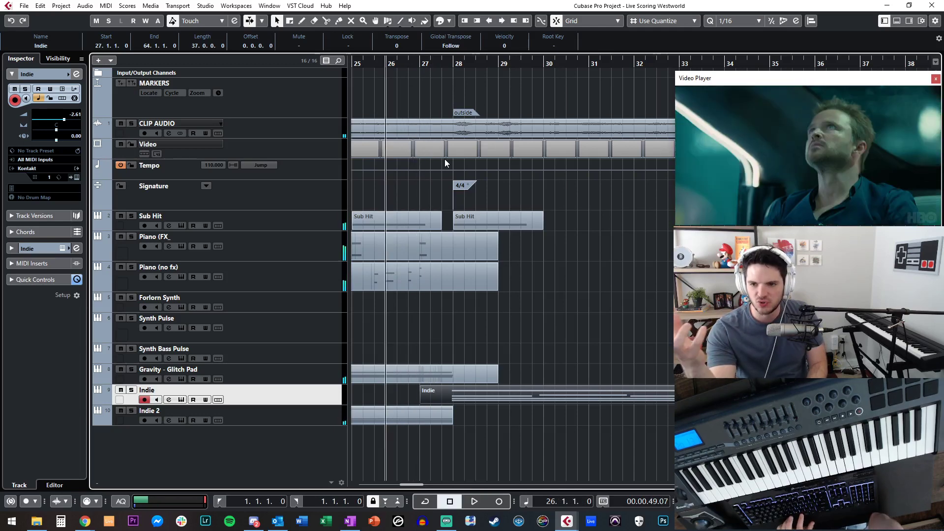
pyautogui.press('space')
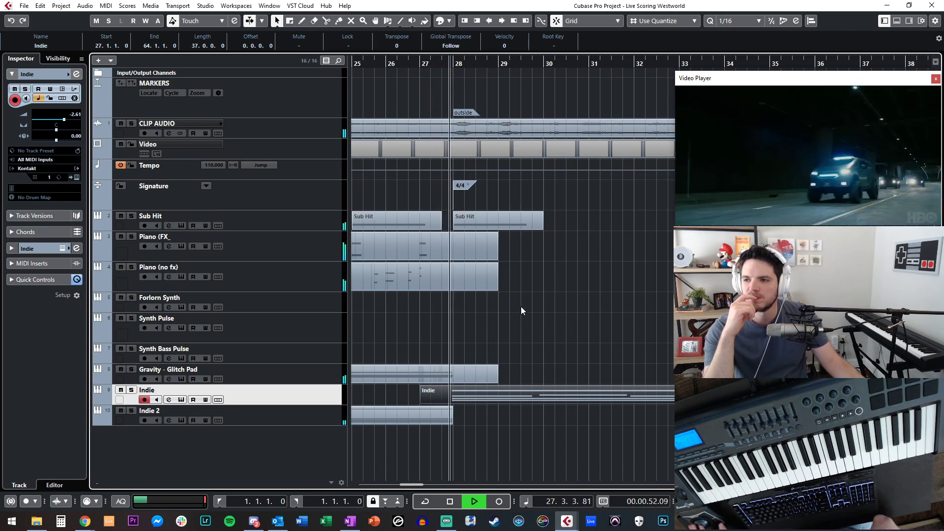
# Quantize all notes of the recorded Indie part to 1/16 in the note editor, ending playback and closing the editor
pyautogui.doubleClick(514, 393)
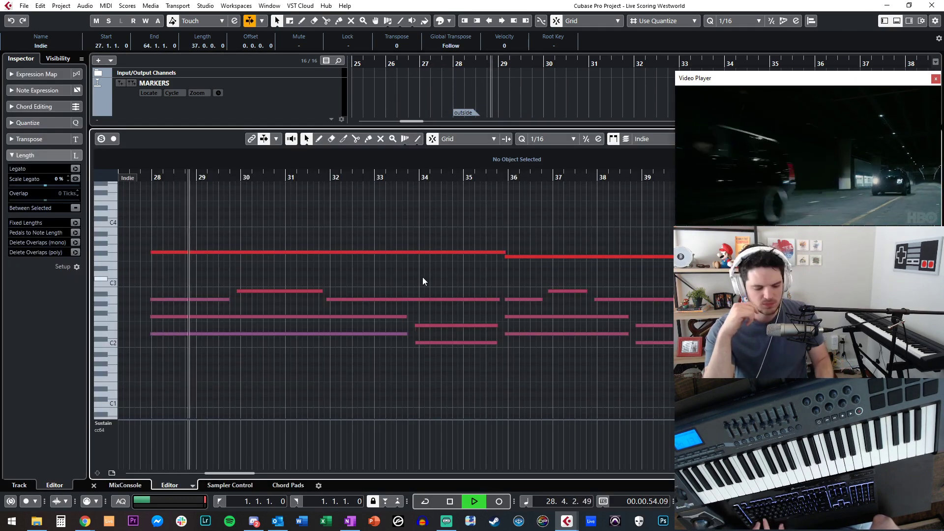
pyautogui.hotkey('ctrl', 'a')
pyautogui.press('space')
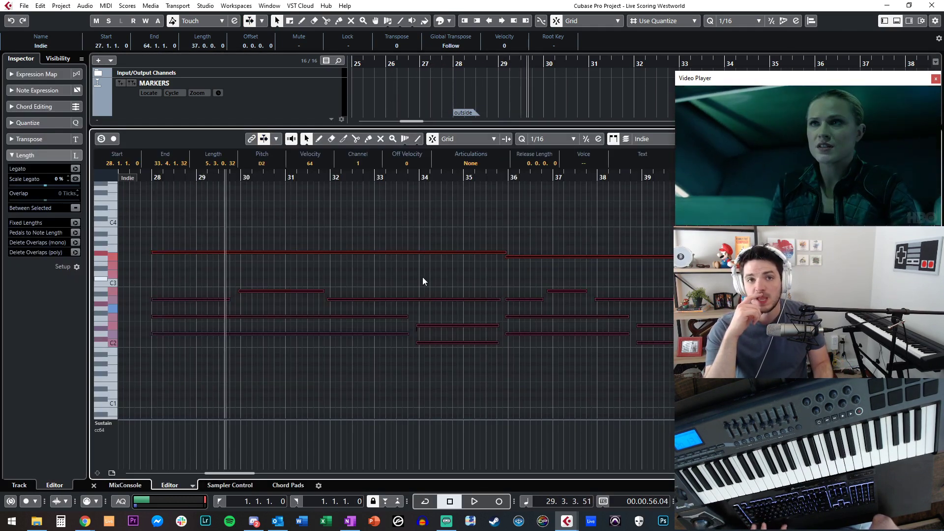
pyautogui.click(352, 217)
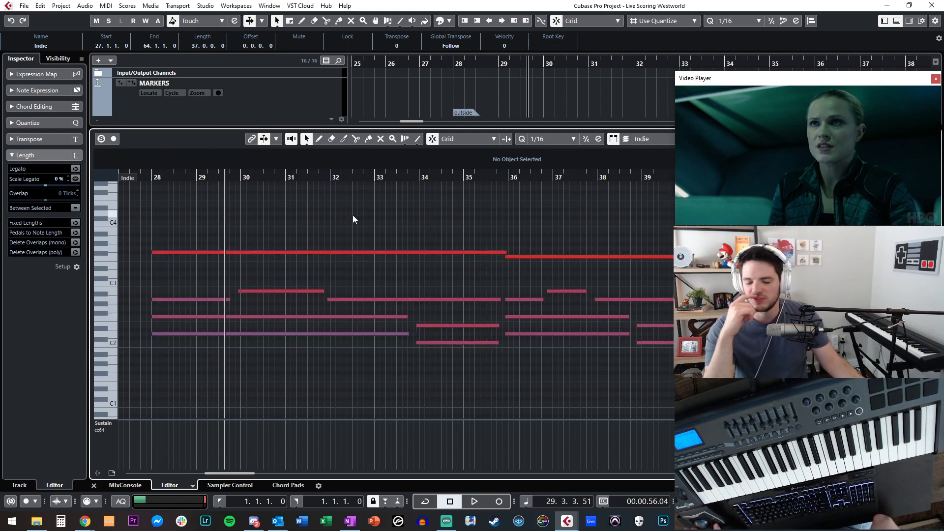
pyautogui.hotkey('ctrl', 'e')
pyautogui.click(535, 332)
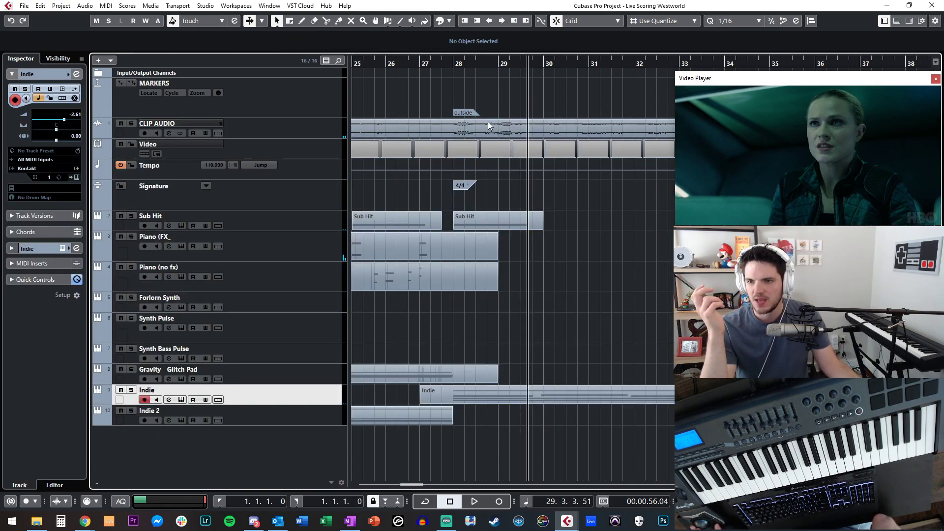
# Play back the cue around the "outside" marker at bar 28 and select the Synth Pulse track
pyautogui.moveTo(436, 62)
pyautogui.mouseDown()
pyautogui.moveTo(420, 69)
pyautogui.moveTo(428, 79)
pyautogui.mouseUp()
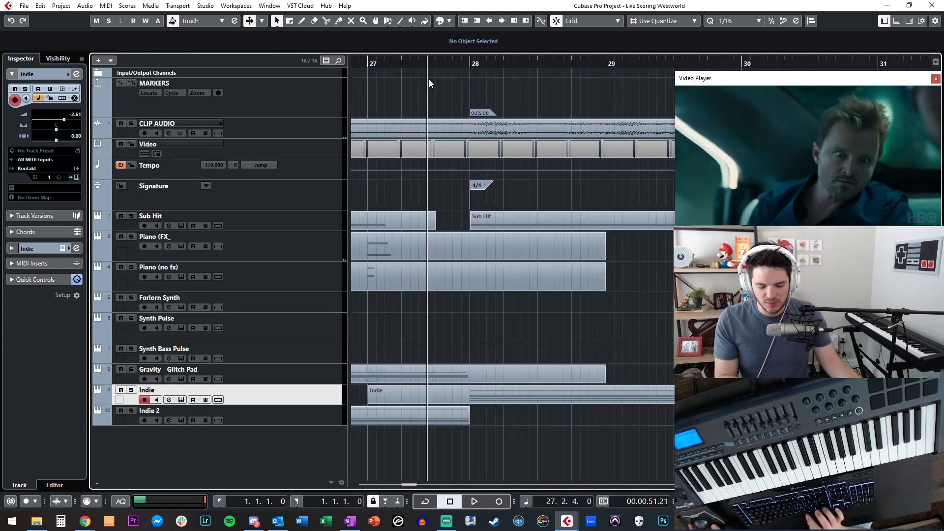
pyautogui.hotkey('shift', 'n')
pyautogui.press('g')
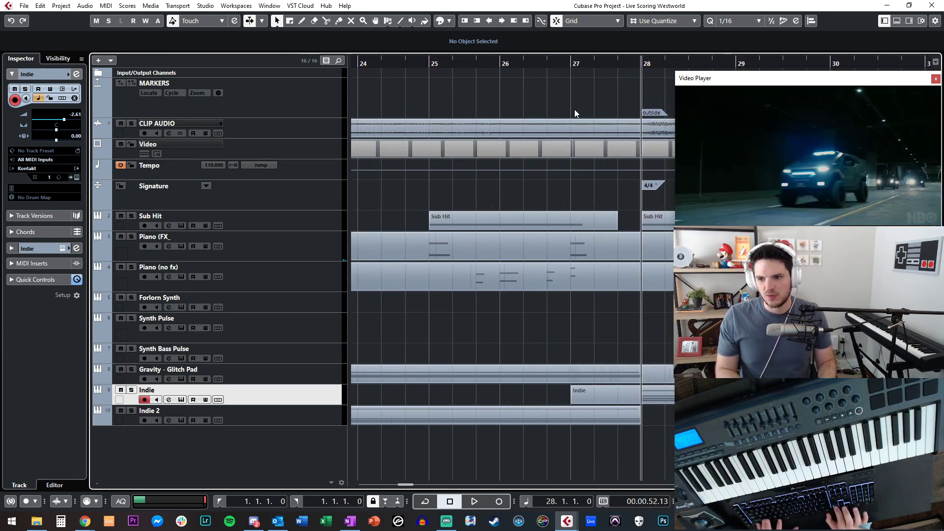
pyautogui.press('space')
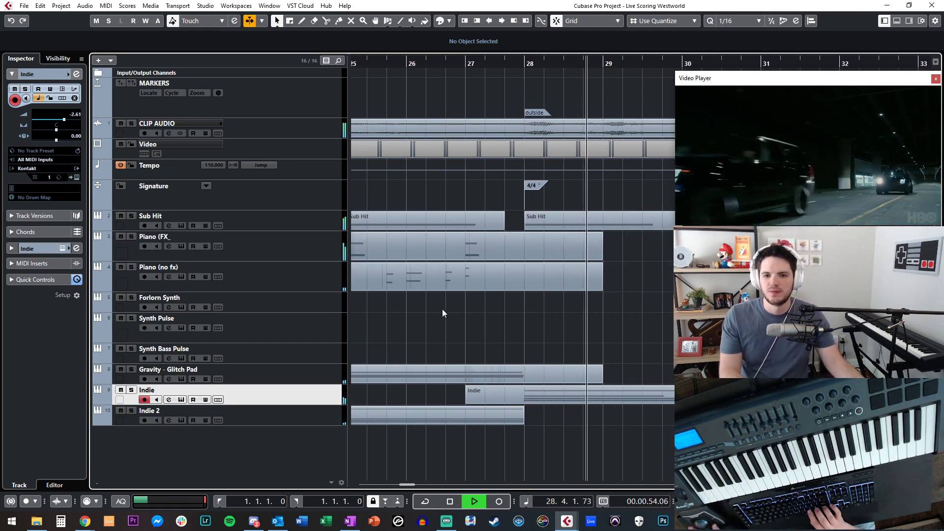
pyautogui.click(299, 332)
pyautogui.hscroll(3, 509, 340)
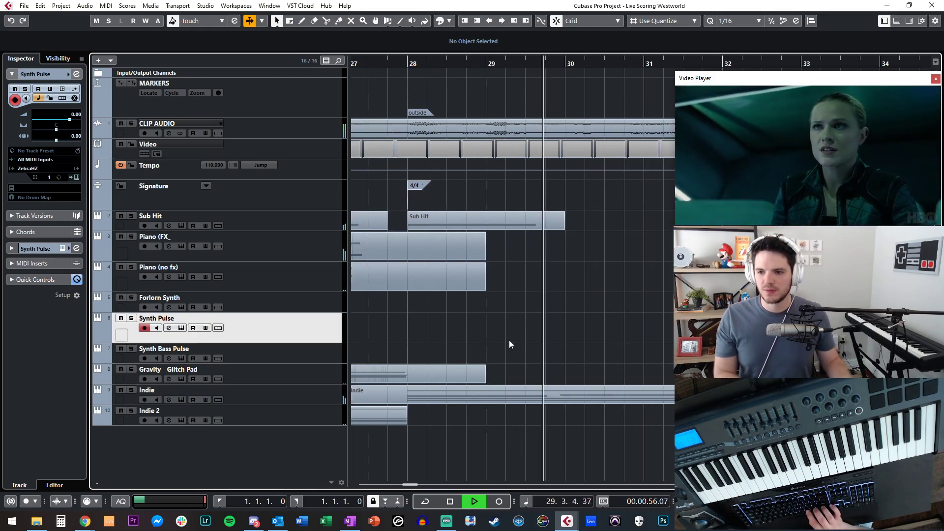
# Quantize the Indie part's notes to a 1/4 grid, stop playback and return to the full track view
pyautogui.doubleClick(474, 402)
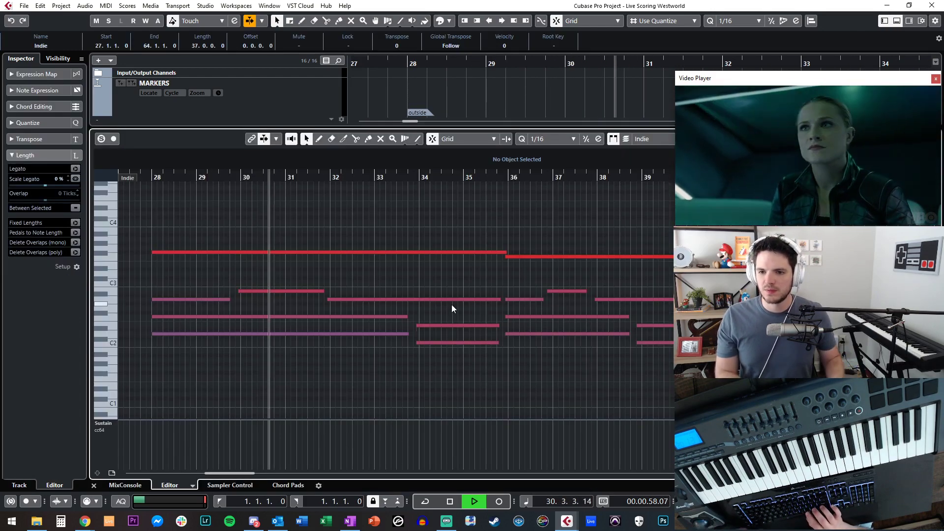
pyautogui.click(546, 139)
pyautogui.click(538, 173)
pyautogui.click(489, 227)
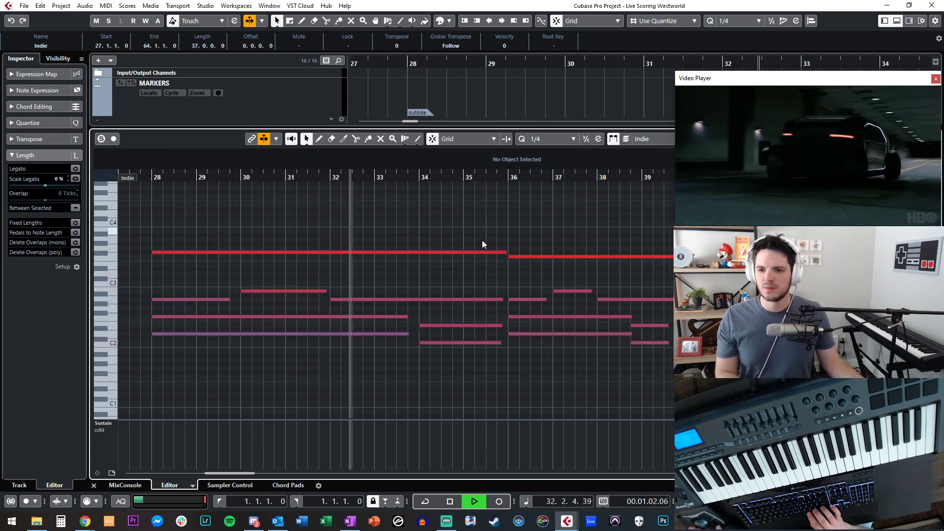
pyautogui.click(422, 326)
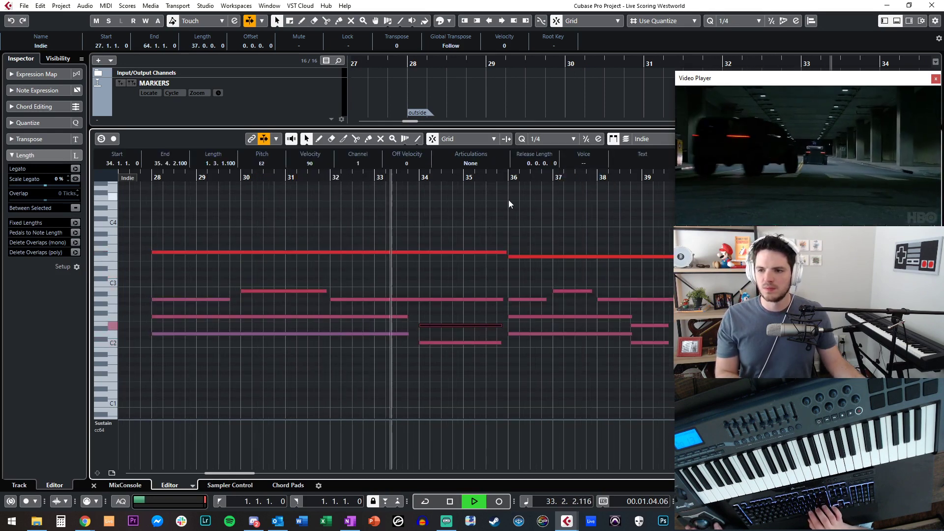
pyautogui.press('space')
pyautogui.hotkey('ctrl', 'alt', 'e')
pyautogui.click(451, 241)
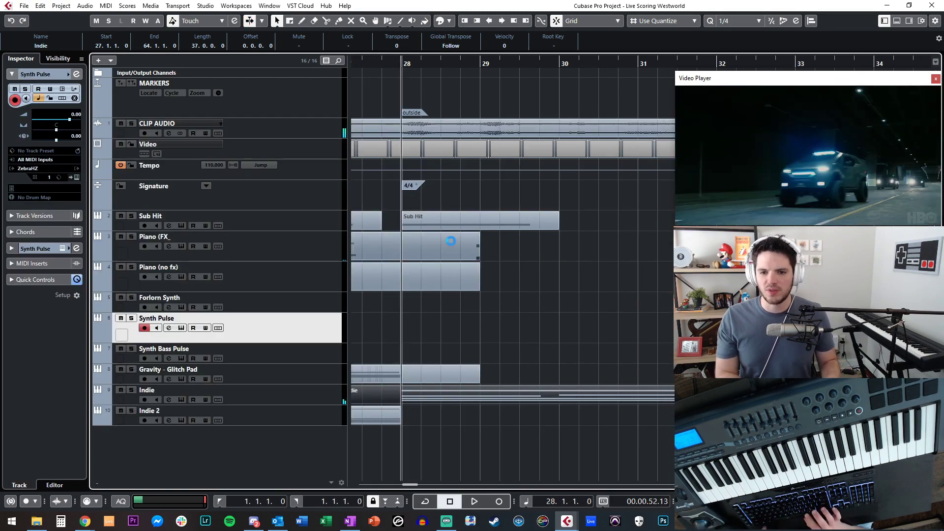
# Audition the Synth Bass Pulse and Synth Pulse sounds, leaving the Synth Bass Pulse track selected for recording
pyautogui.click(267, 350)
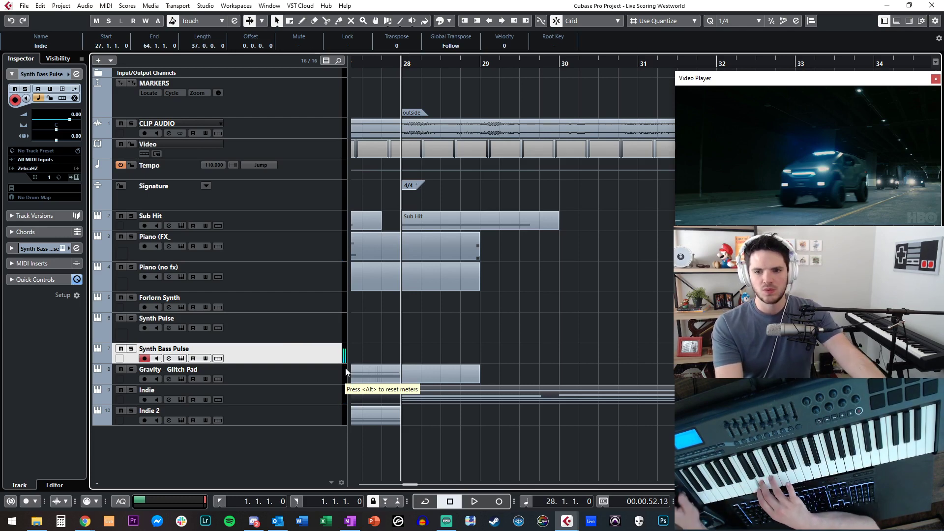
pyautogui.click(341, 334)
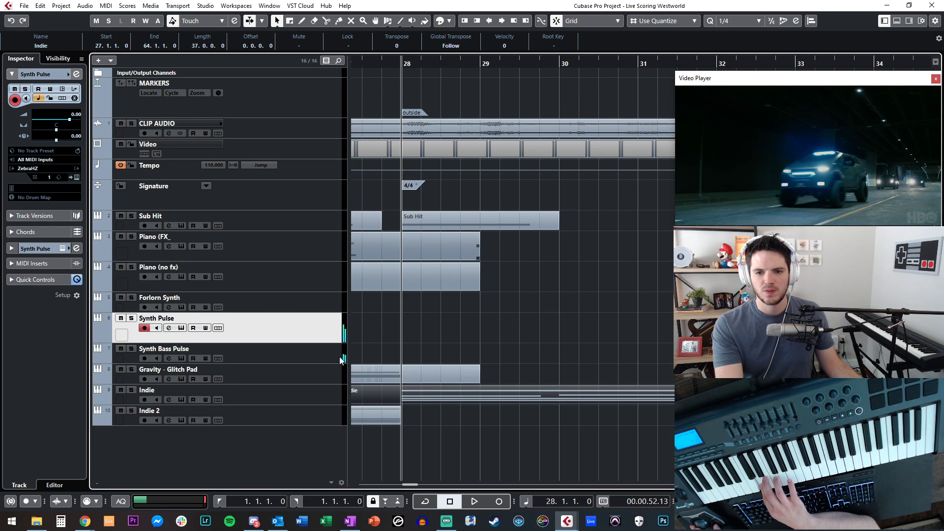
pyautogui.click(300, 357)
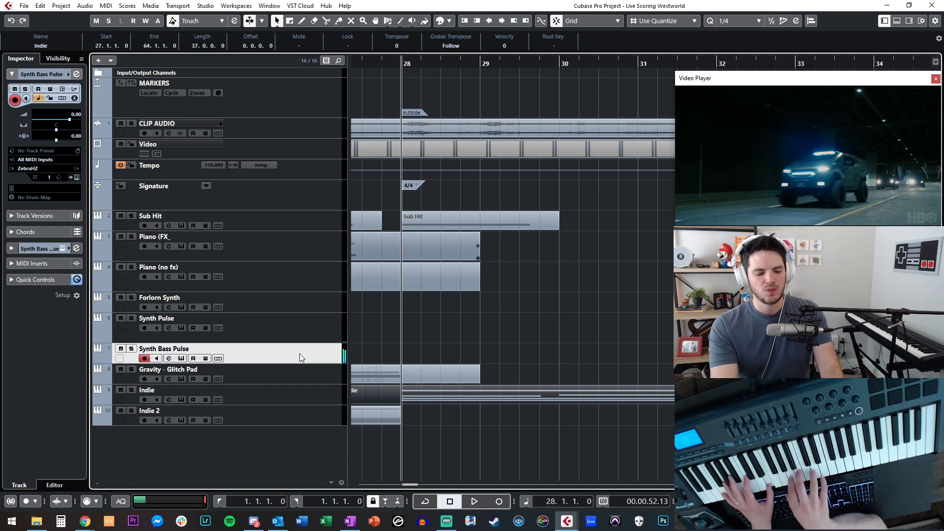
pyautogui.press('KP_Multiply')
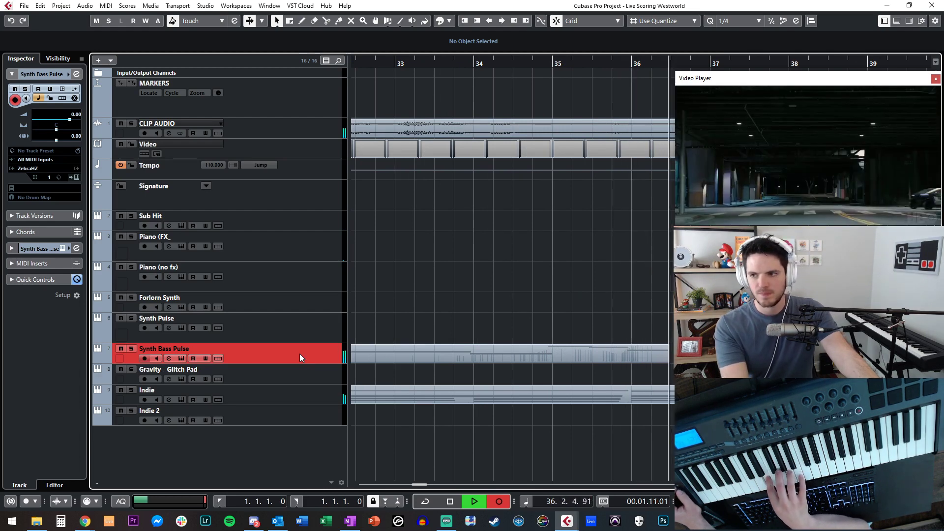
pyautogui.press('space')
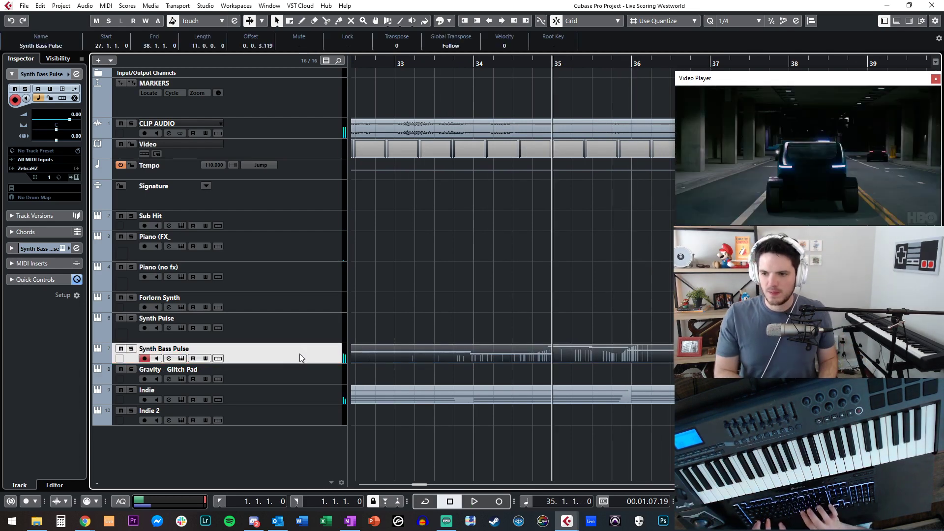
pyautogui.hotkey('ctrl', 'z')
pyautogui.press('KP_Subtract')
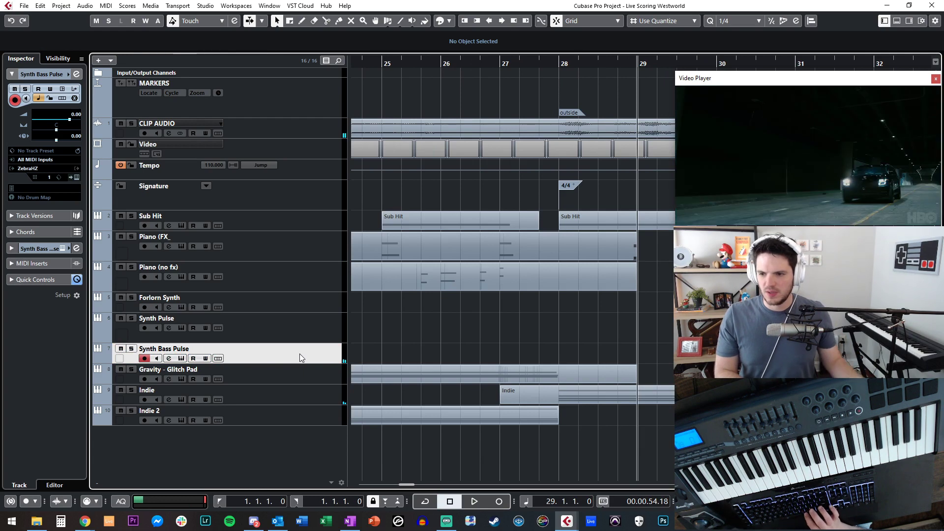
# Open the Indie part's notes and play them from bar 28 to study the chord changes for the bass pulse
pyautogui.doubleClick(630, 389)
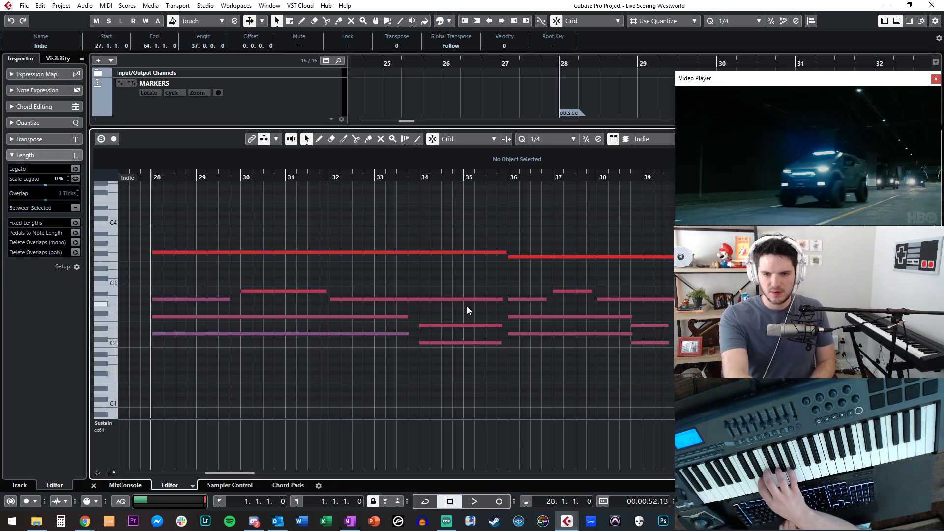
pyautogui.press('space')
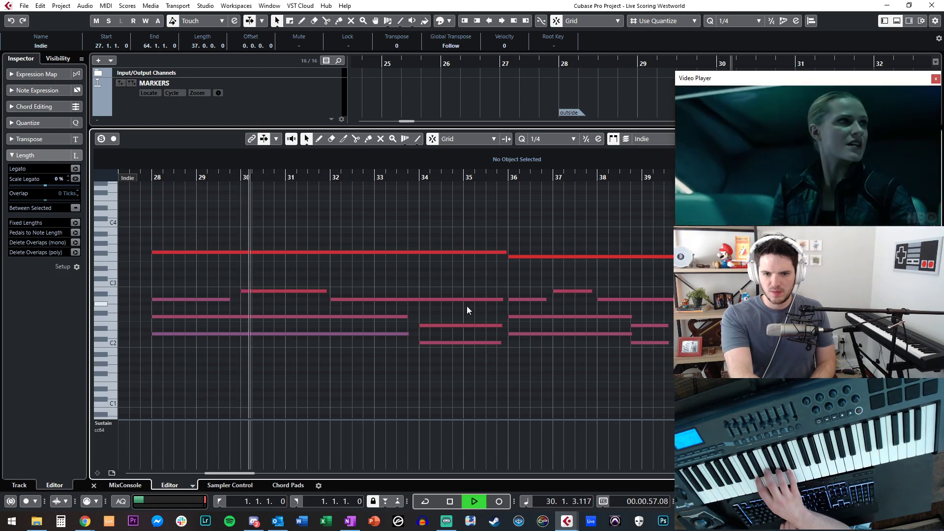
pyautogui.press('space')
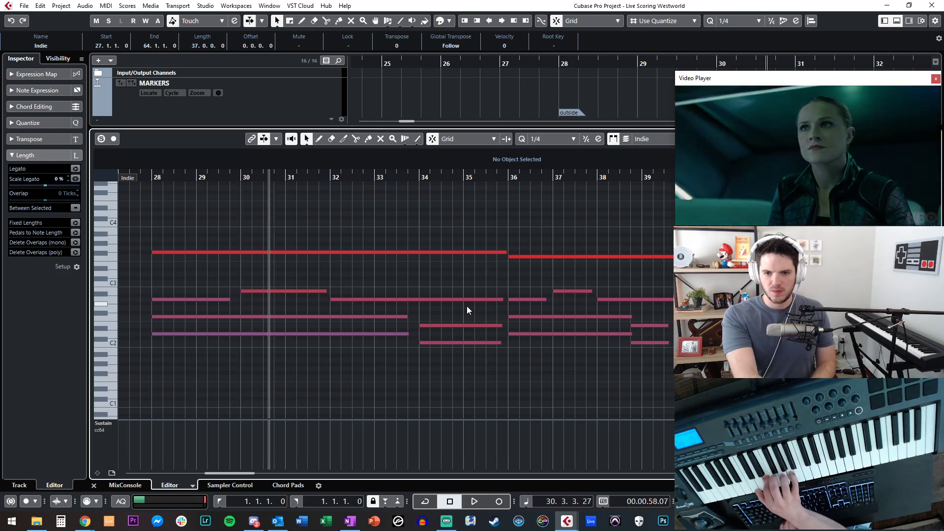
pyautogui.press('space')
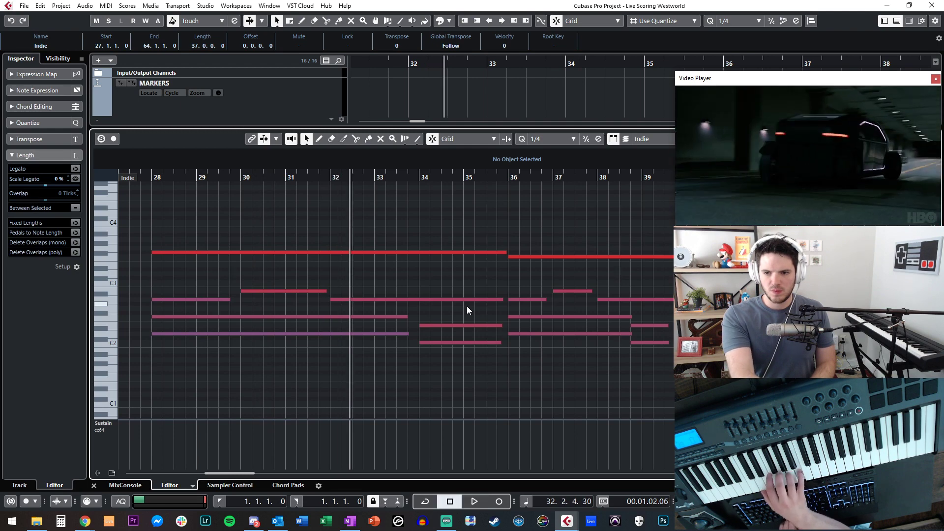
# Replay short passages of the Indie part between bars 28 and 33 to study where its chords change
pyautogui.press('KP_Subtract')
pyautogui.press('space')
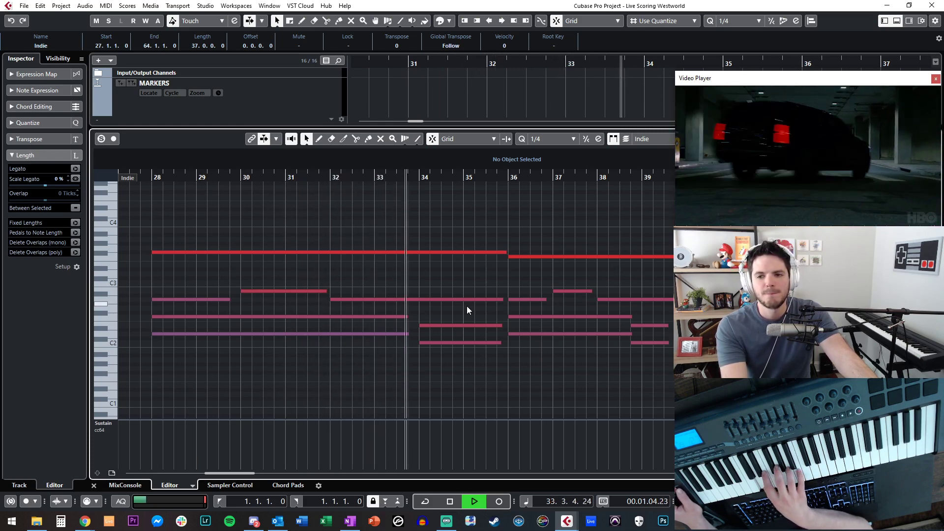
pyautogui.press('space')
pyautogui.press('KP_Subtract')
pyautogui.press('space')
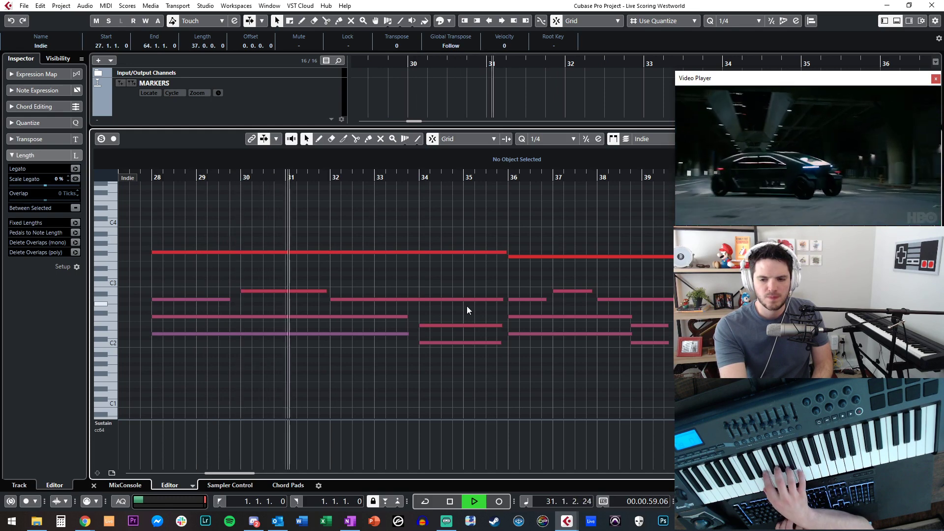
pyautogui.press('space')
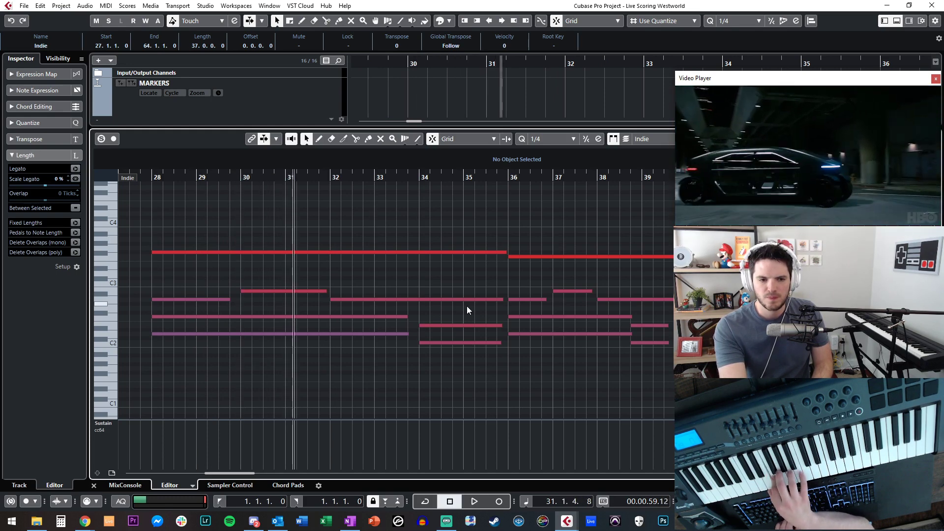
pyautogui.press('KP_Subtract')
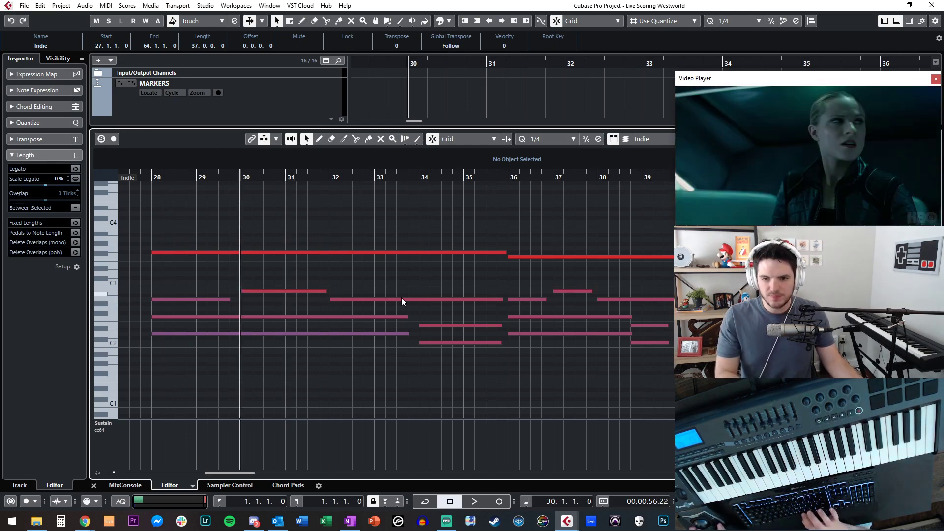
pyautogui.press('space')
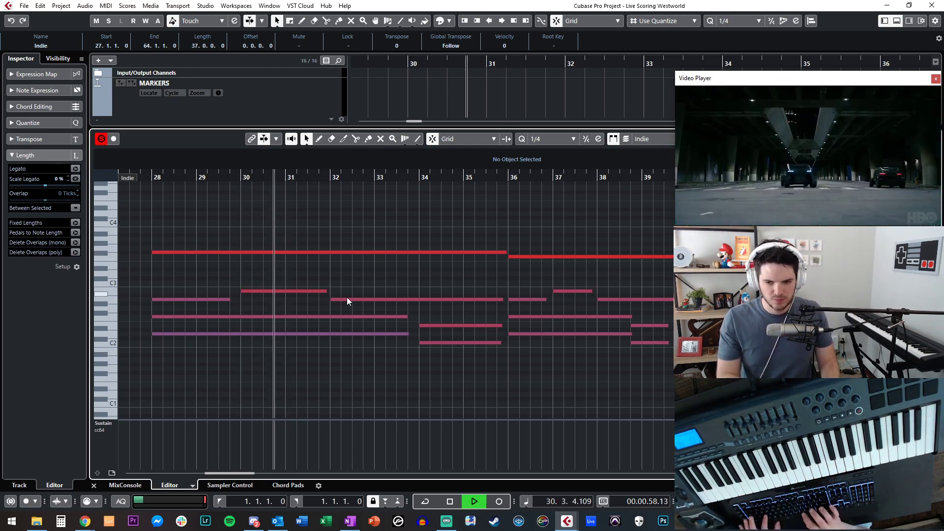
pyautogui.press('space')
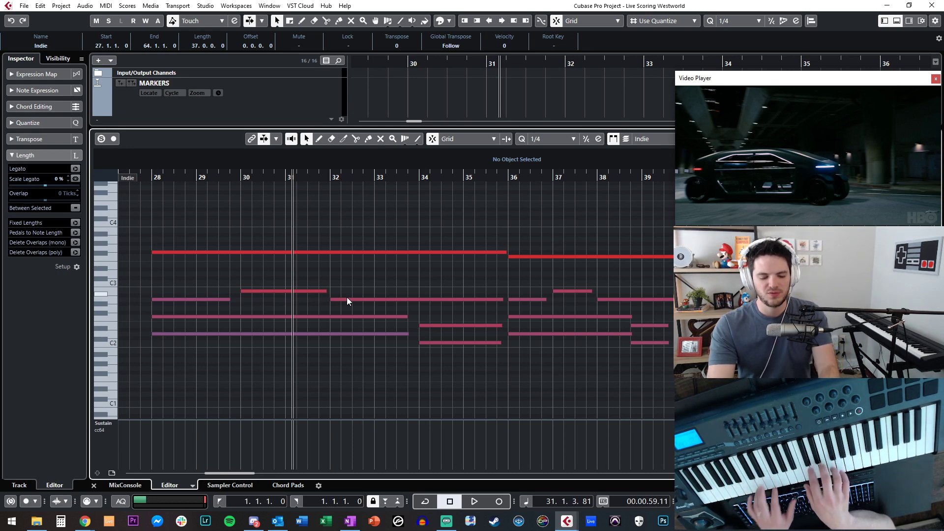
pyautogui.press('KP_Subtract')
pyautogui.press('space')
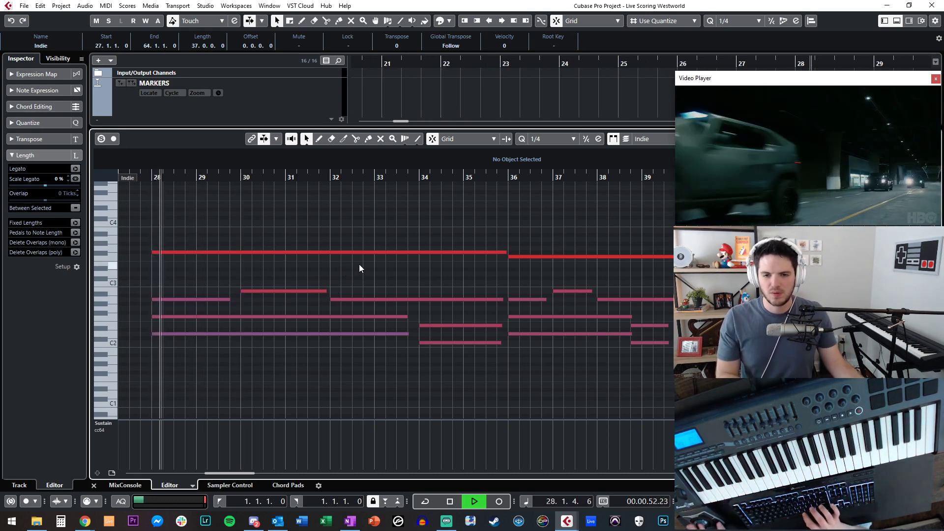
pyautogui.press('space')
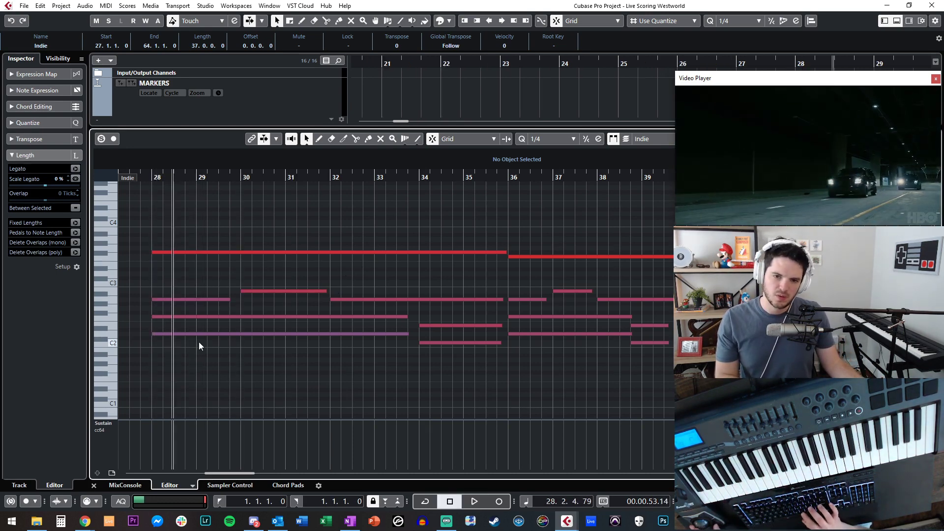
# Select individual notes of the Indie part's opening chords, including F2 and B2, to check their pitches
pyautogui.click(261, 334)
pyautogui.click(258, 318)
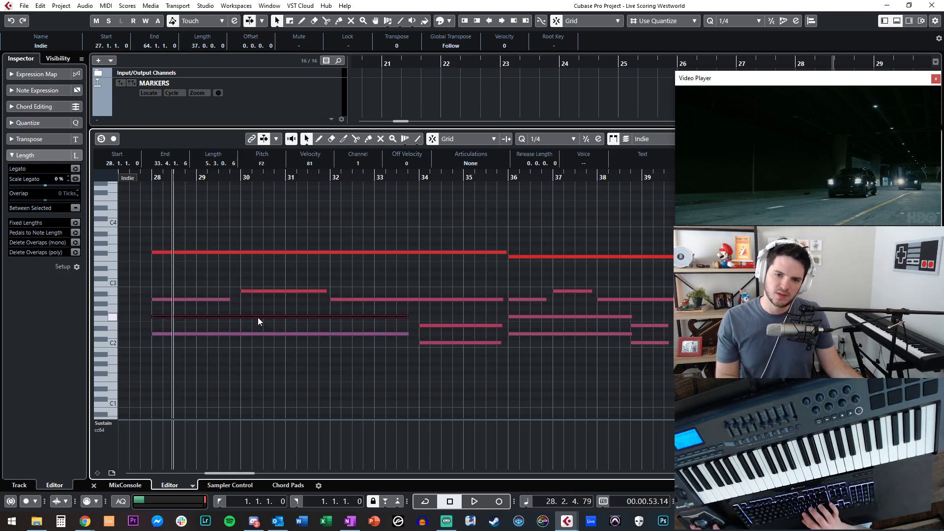
pyautogui.click(256, 290)
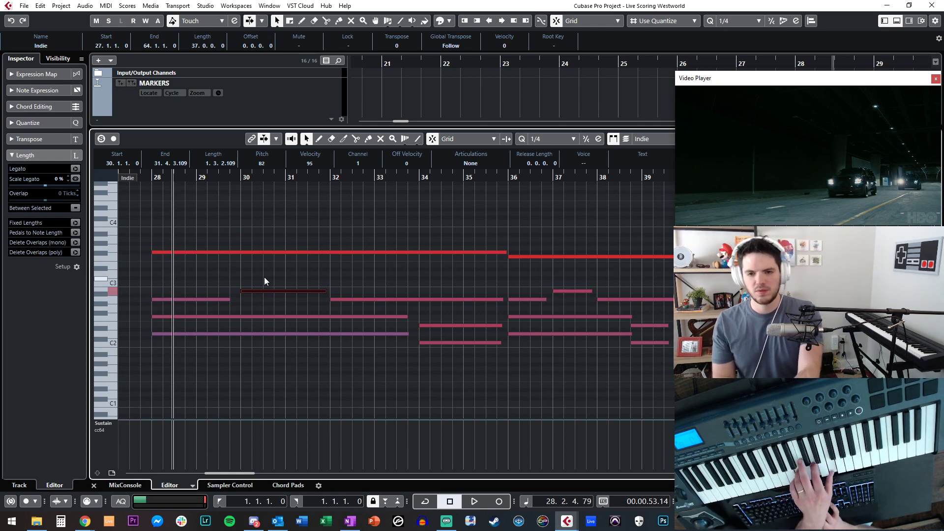
# Play the Indie chords from bar 28 to work out a matching bass line, and stop playback
pyautogui.press('space')
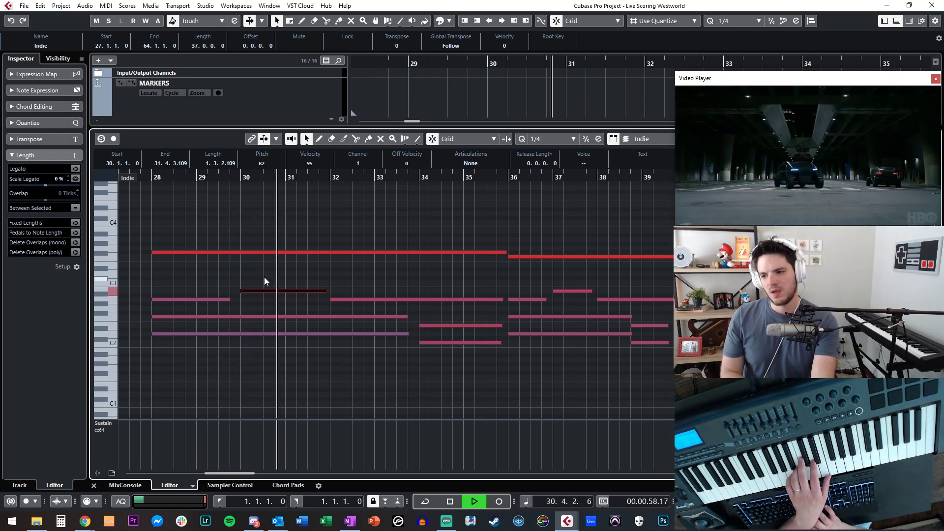
pyautogui.press('space')
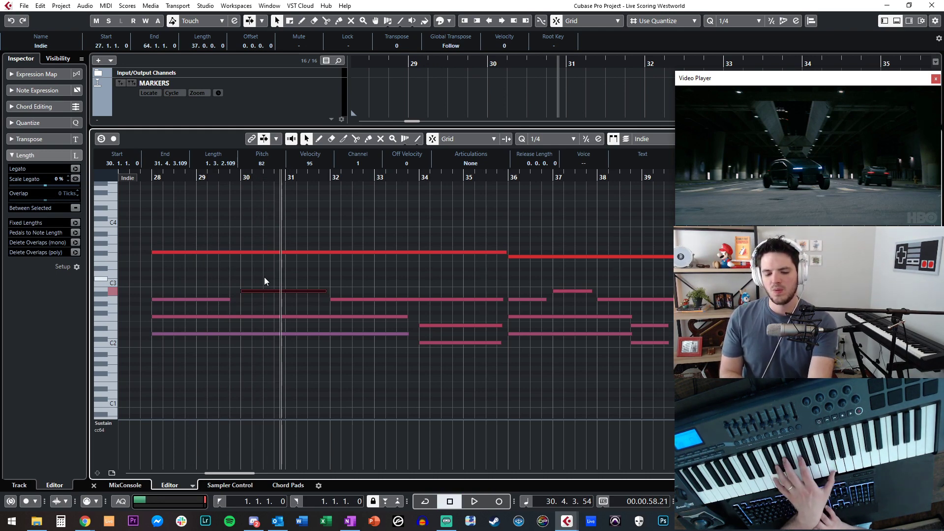
pyautogui.press('Left')
pyautogui.press('Left')
pyautogui.press('Left')
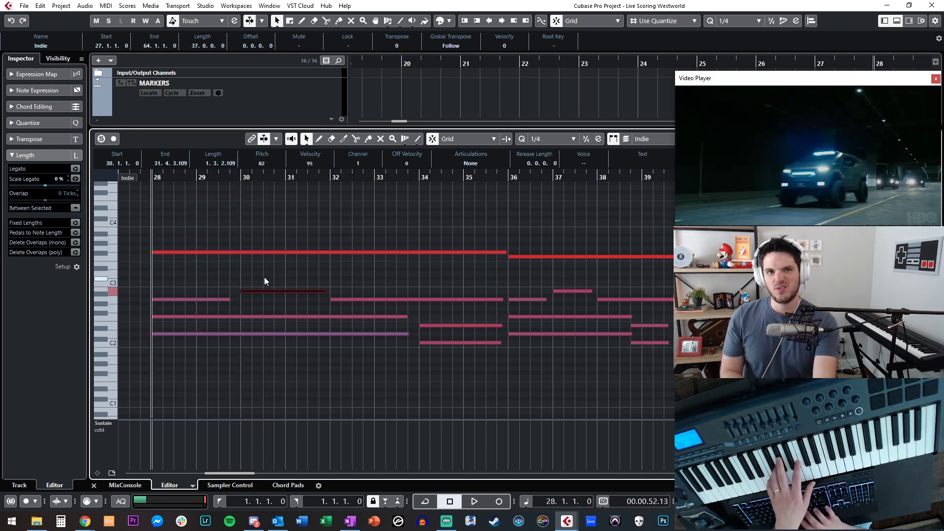
pyautogui.press('space')
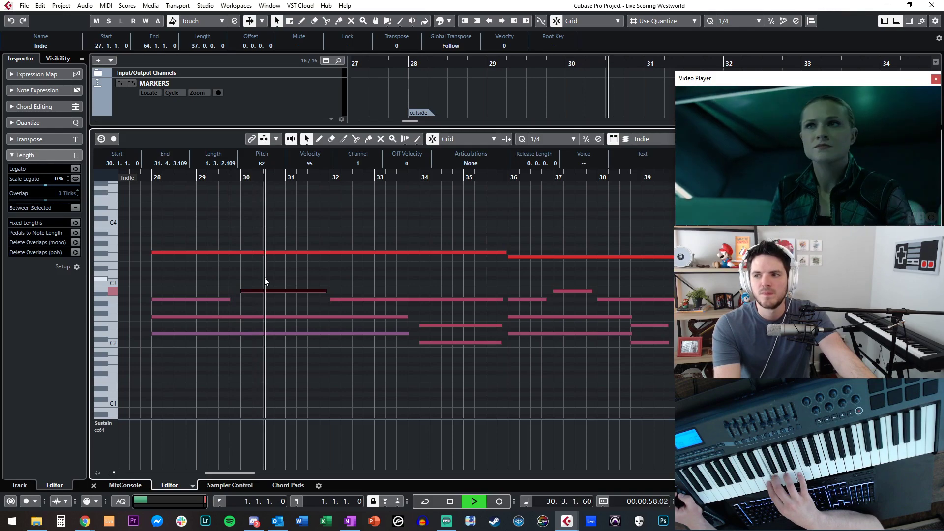
pyautogui.press('space')
# Return to the full track view and record a bass line on the Synth Bass Pulse track from bar 28 to bar 40
pyautogui.hotkey('ctrl', 'e')
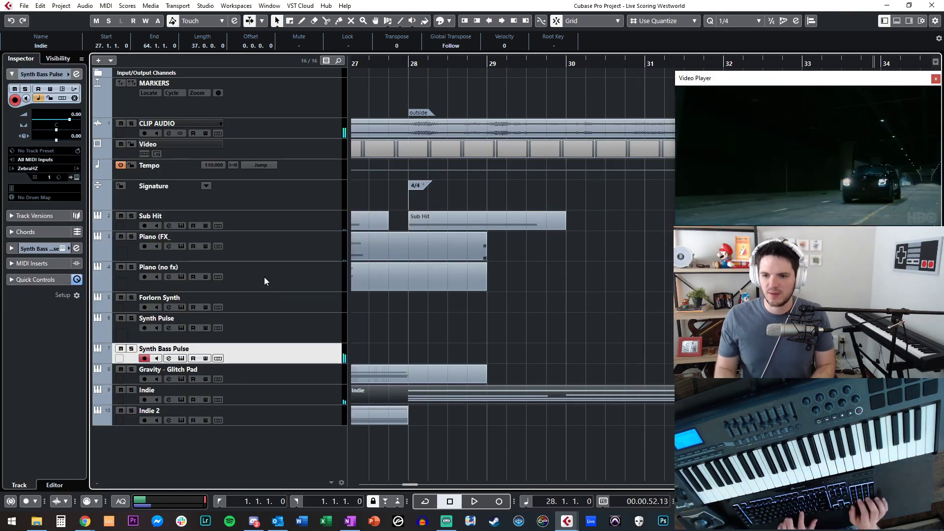
pyautogui.press('space')
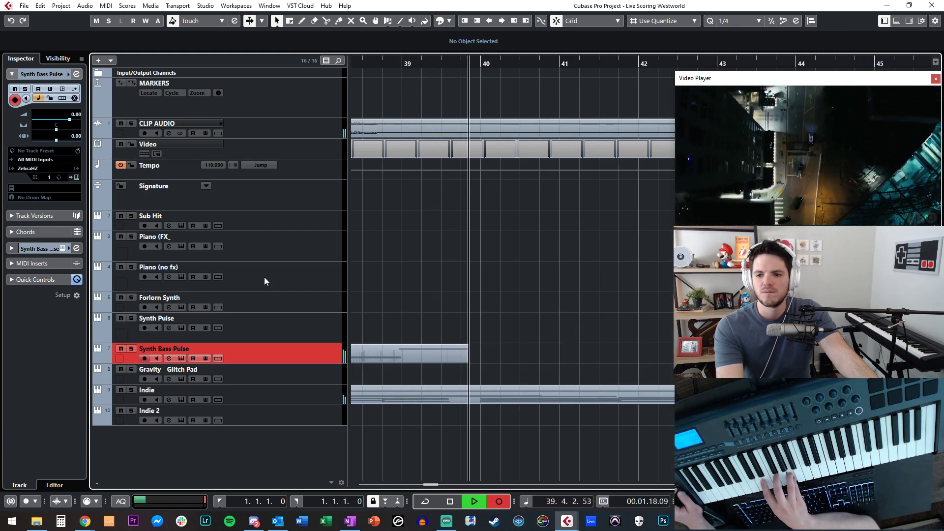
pyautogui.press('space')
# Open the recorded Synth Bass Pulse part, quantize all its notes to a 1/4 grid and close the editor
pyautogui.hscroll(-5, 442, 303)
pyautogui.click(510, 344)
pyautogui.doubleClick(510, 345)
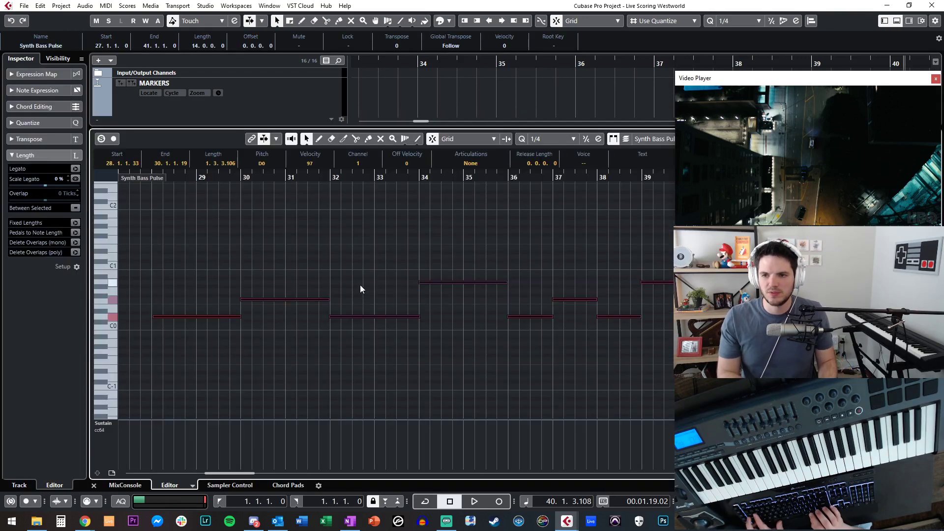
pyautogui.hotkey('ctrl', 'e')
# Move the playback position back to bar 25 and play the cue with the new bass pulse
pyautogui.press('KP_Subtract')
pyautogui.press('KP_Subtract')
pyautogui.press('KP_Subtract')
pyautogui.press('KP_Subtract')
pyautogui.press('KP_Subtract')
pyautogui.press('KP_Subtract')
pyautogui.press('KP_Subtract')
pyautogui.press('KP_Subtract')
pyautogui.press('KP_Subtract')
pyautogui.press('KP_Subtract')
pyautogui.press('KP_Subtract')
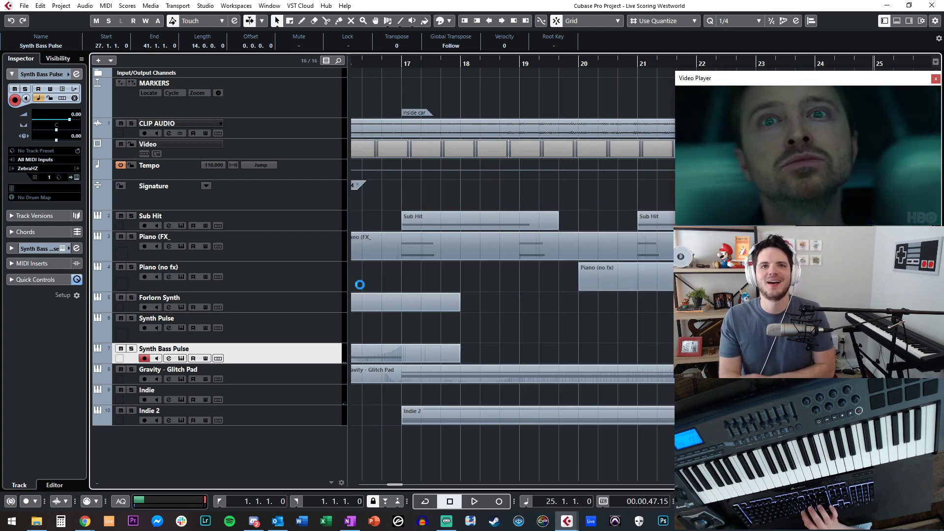
pyautogui.press('space')
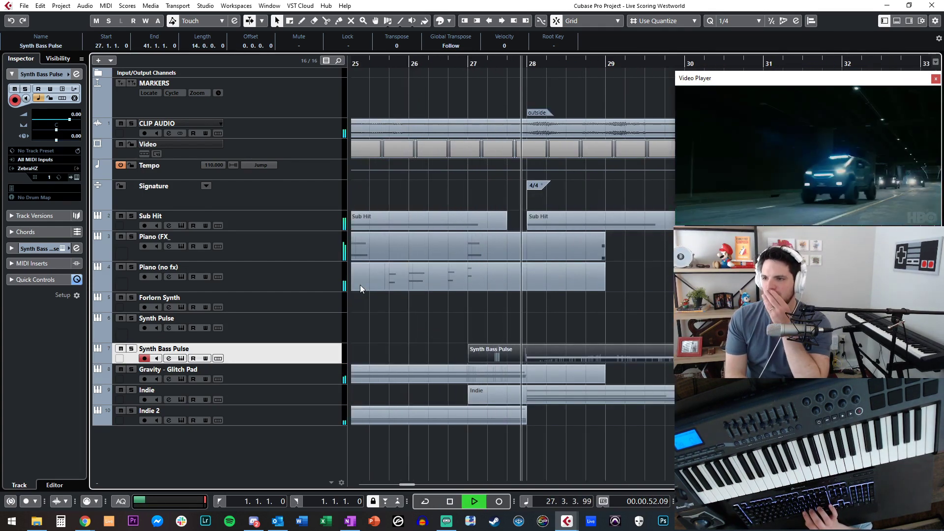
# Select the Gravity - Glitch Pad track and record a pad part on it from bar 28 to bar 42
pyautogui.click(302, 381)
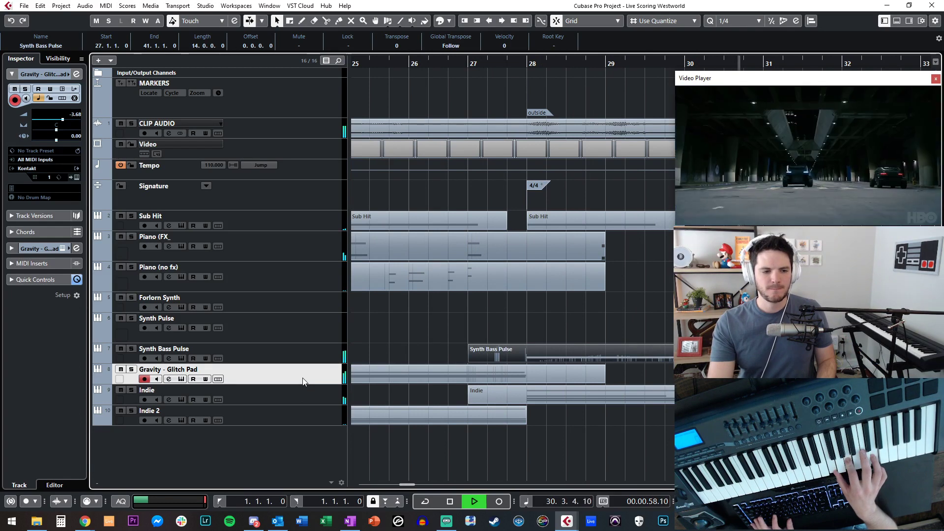
pyautogui.press('space')
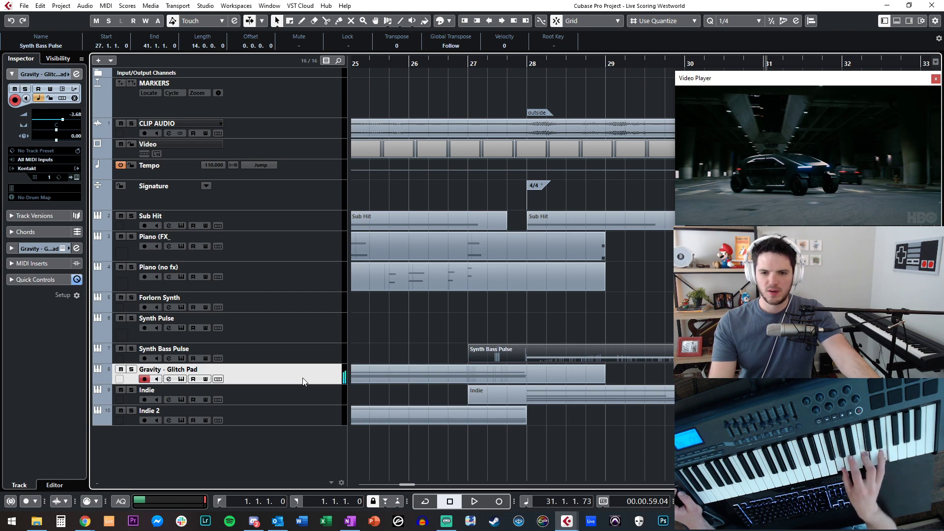
pyautogui.press('space')
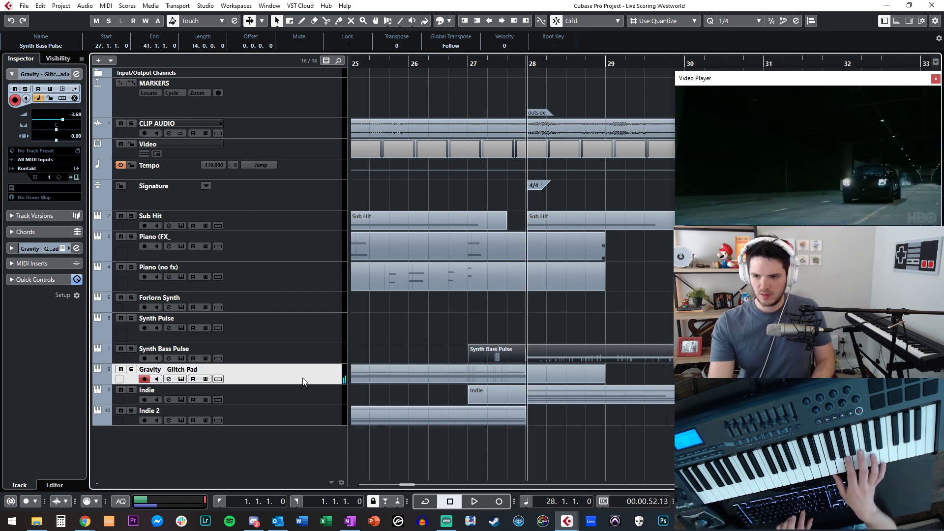
pyautogui.press('KP_Multiply')
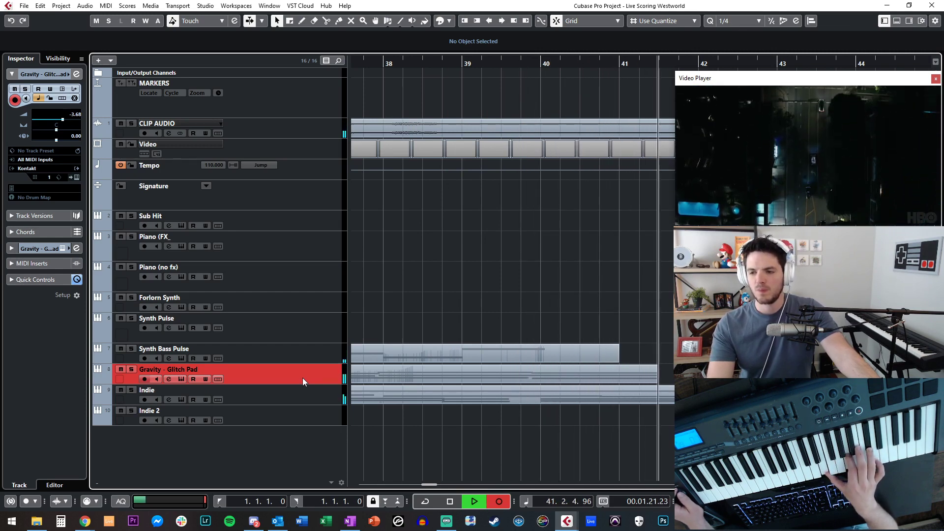
pyautogui.press('space')
# In the Synth Bass Pulse part, move the bar 39 note down to D0 and lengthen it to bar 41
pyautogui.doubleClick(553, 353)
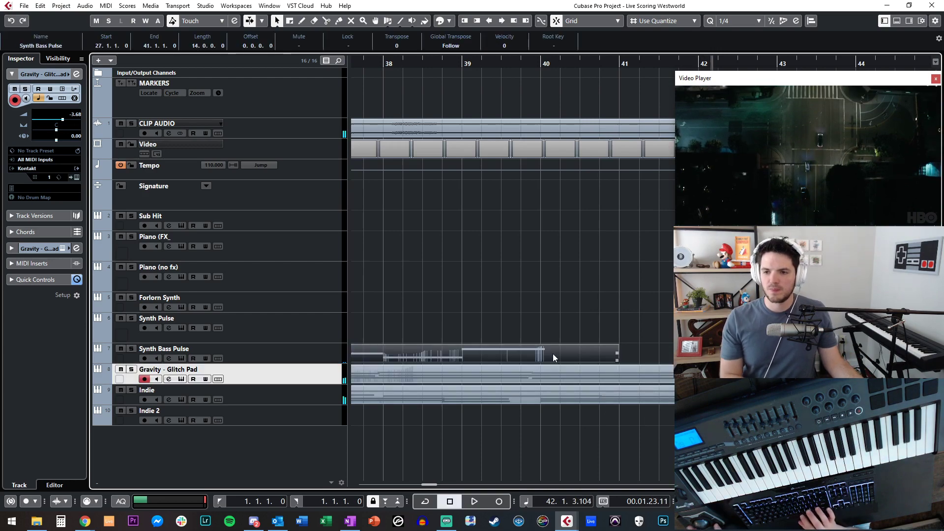
pyautogui.hscroll(3, 584, 351)
pyautogui.moveTo(510, 290); pyautogui.dragTo(509, 291)
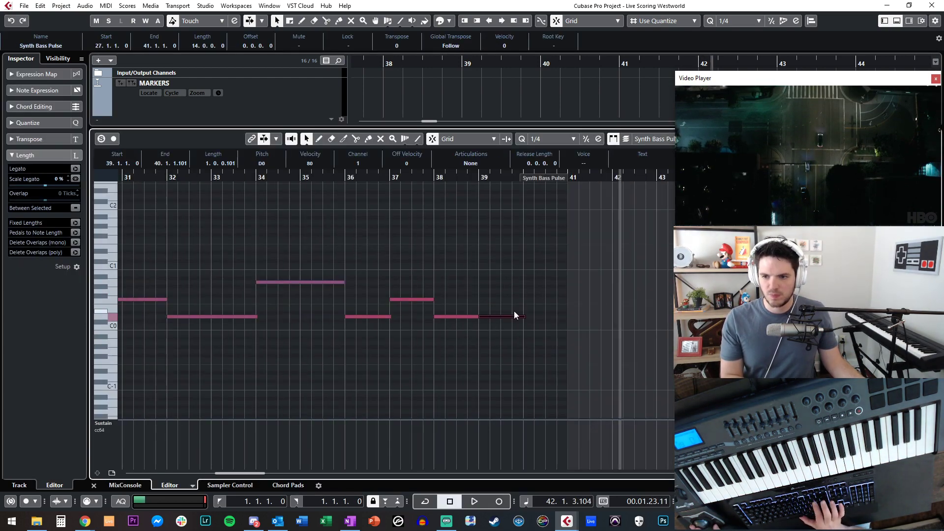
pyautogui.moveTo(525, 315); pyautogui.dragTo(566, 320)
pyautogui.hotkey('ctrl', 'e')
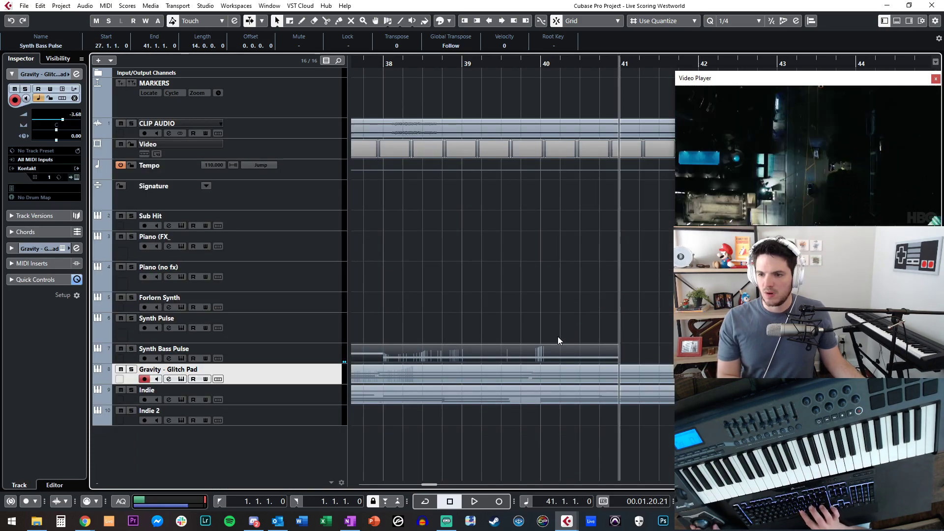
# Extend the end of the Synth Bass Pulse part to 43.4.1 and play the passage from bar 39
pyautogui.moveTo(604, 345)
pyautogui.mouseDown()
pyautogui.moveTo(627, 374)
pyautogui.moveTo(621, 361)
pyautogui.moveTo(835, 366)
pyautogui.mouseUp()
pyautogui.hotkey('ctrl', 'z')
pyautogui.click(621, 322)
pyautogui.press('space')
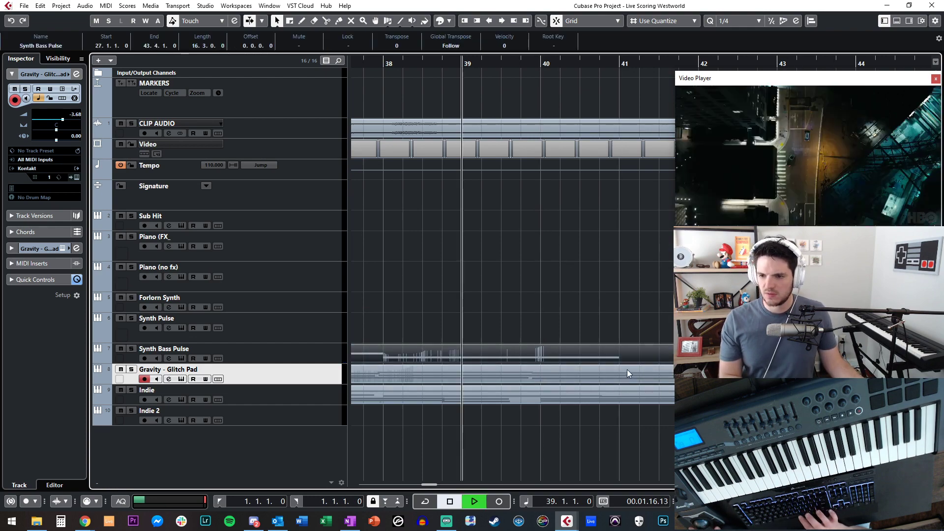
# Rework the bass part's closing notes so D0 stops just before bar 40 and a two-bar A0 note starts there
pyautogui.doubleClick(562, 356)
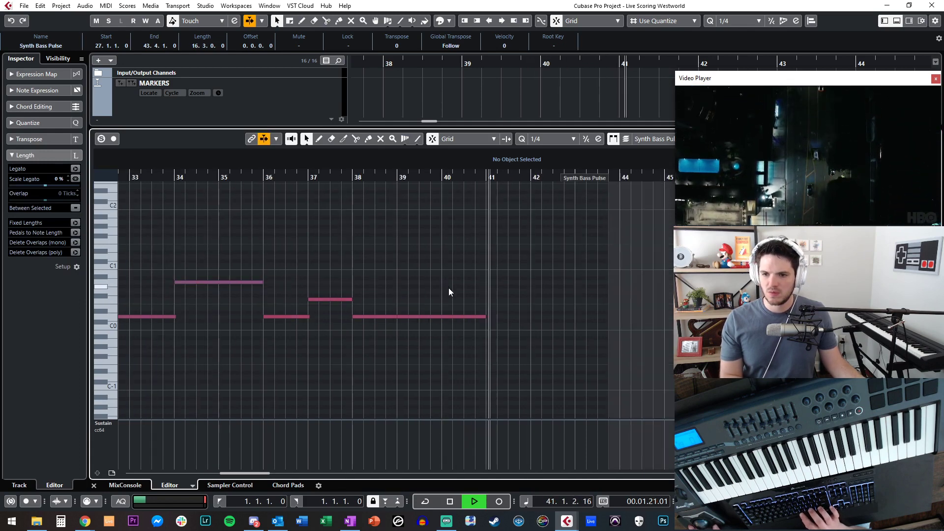
pyautogui.press('KP_Subtract')
pyautogui.press('KP_Subtract')
pyautogui.press('KP_Subtract')
pyautogui.press('KP_Subtract')
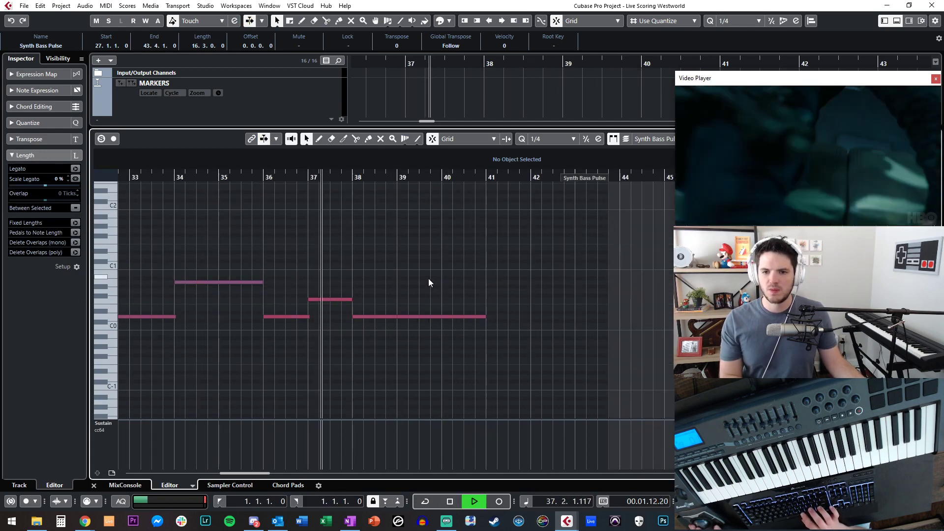
pyautogui.click(418, 316)
pyautogui.press('Delete')
pyautogui.moveTo(396, 316); pyautogui.dragTo(531, 284)
pyautogui.click(517, 266)
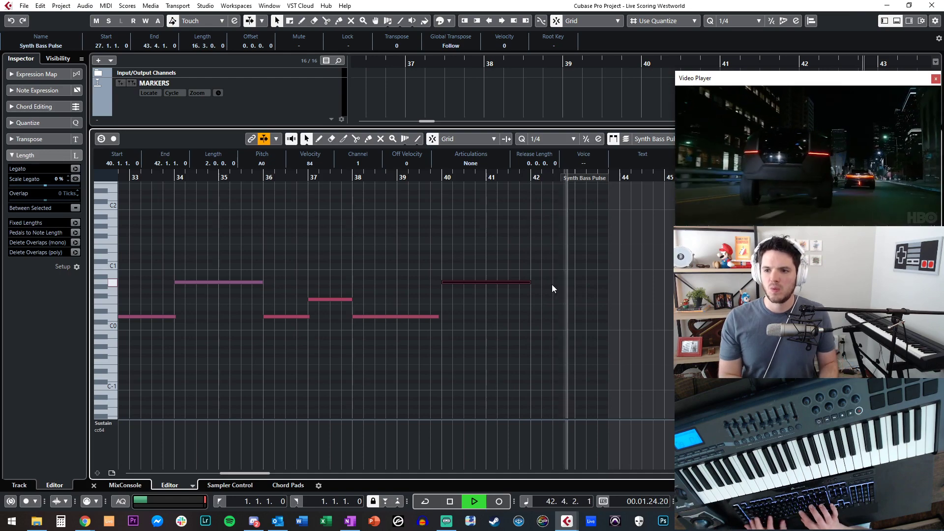
# Stop playback, return to the full track view and move the playback position back to bar 26
pyautogui.press('space')
pyautogui.press('Return')
pyautogui.press('ctrl+KP_Subtract')
pyautogui.press('ctrl+KP_Subtract')
pyautogui.press('ctrl+KP_Subtract')
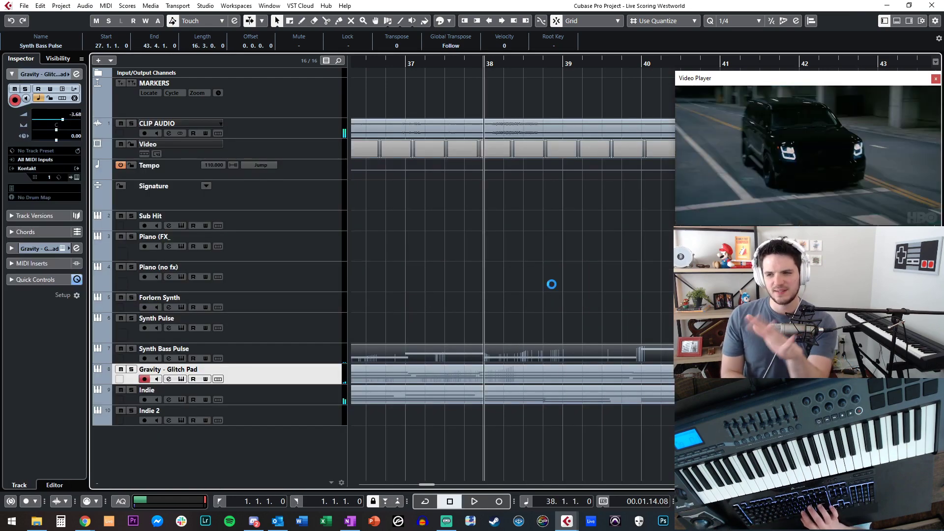
pyautogui.press('ctrl+KP_Subtract')
pyautogui.press('ctrl+KP_Subtract')
pyautogui.press('ctrl+KP_Subtract')
pyautogui.press('ctrl+KP_Subtract')
pyautogui.press('ctrl+KP_Subtract')
pyautogui.press('ctrl+KP_Subtract')
pyautogui.press('ctrl+KP_Subtract')
pyautogui.press('ctrl+KP_Subtract')
pyautogui.press('ctrl+KP_Subtract')
pyautogui.press('ctrl+KP_Subtract')
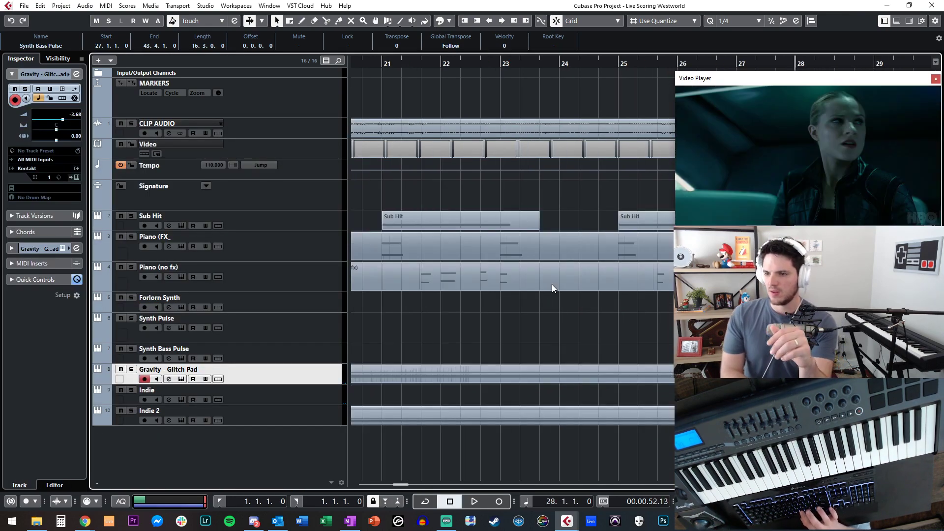
pyautogui.press('ctrl+KP_Subtract')
pyautogui.press('ctrl+KP_Subtract')
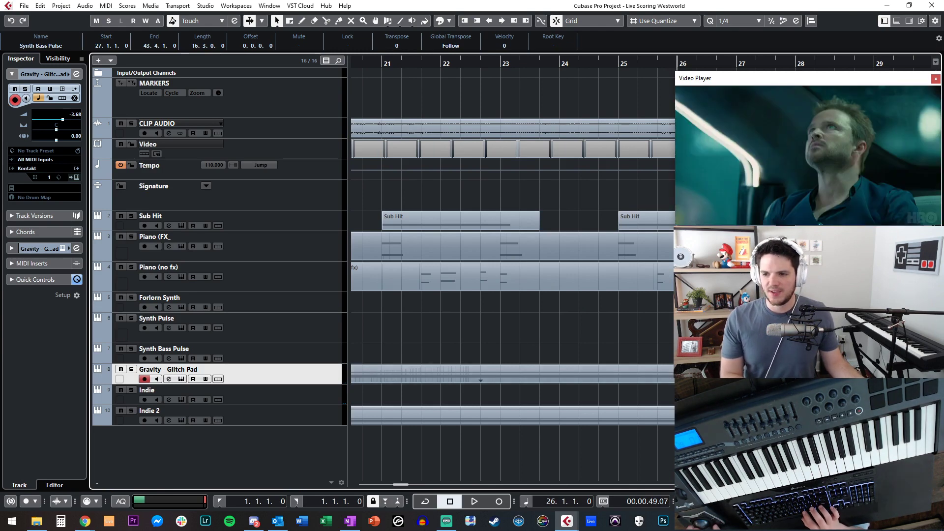
# Glue the Gravity - Glitch Pad parts together around bar 27 and move the playback position back to bar 24
pyautogui.moveTo(659, 363); pyautogui.dragTo(408, 366)
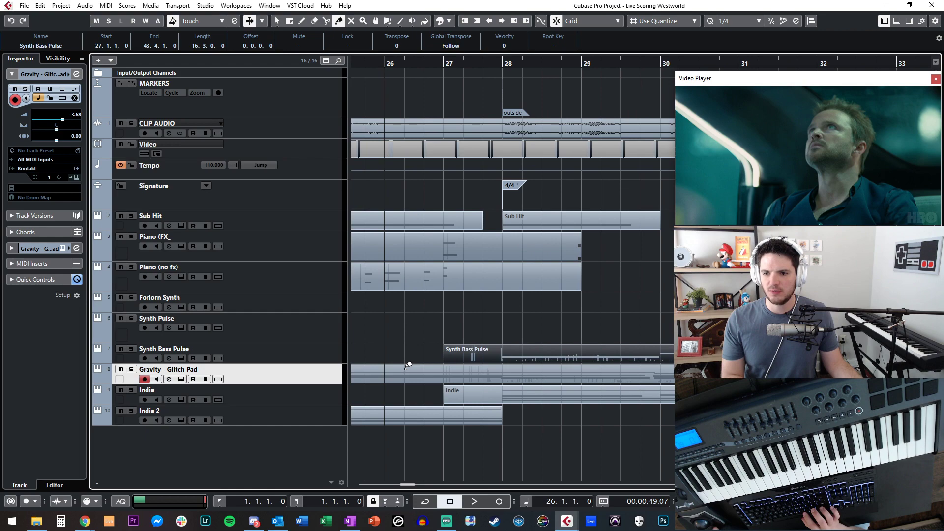
pyautogui.press('ctrl+KP_Subtract')
pyautogui.press('ctrl+KP_Subtract')
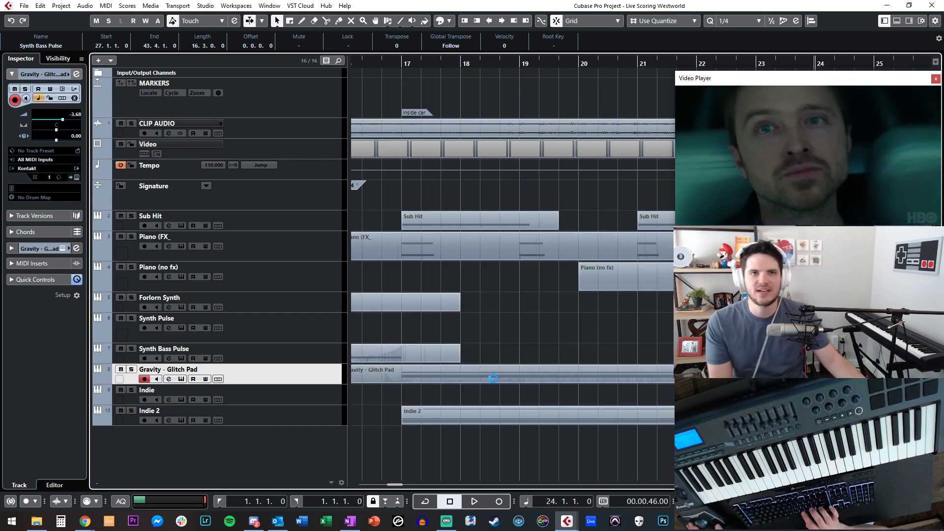
# Play the arrangement against the picture from bar 24
pyautogui.press('space')
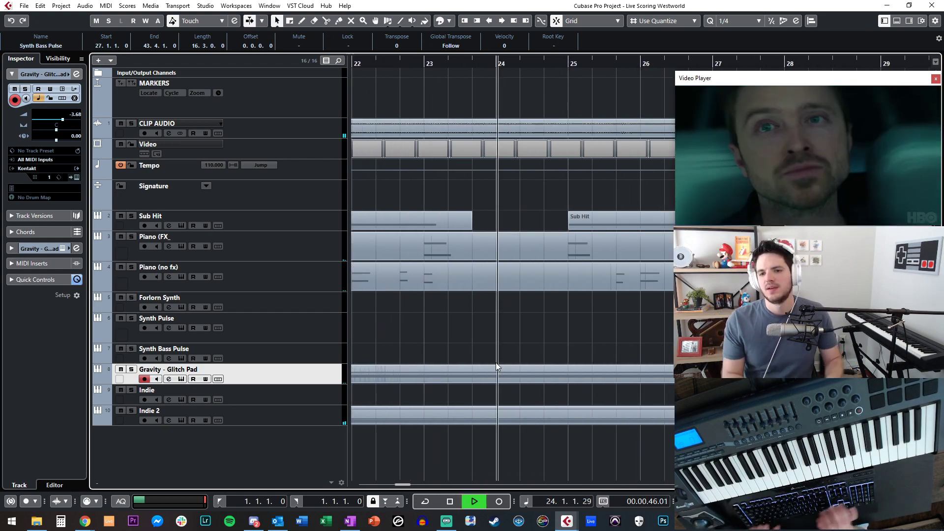
pyautogui.press('g')
pyautogui.press('g')
pyautogui.press('g')
pyautogui.press('g')
pyautogui.press('space')
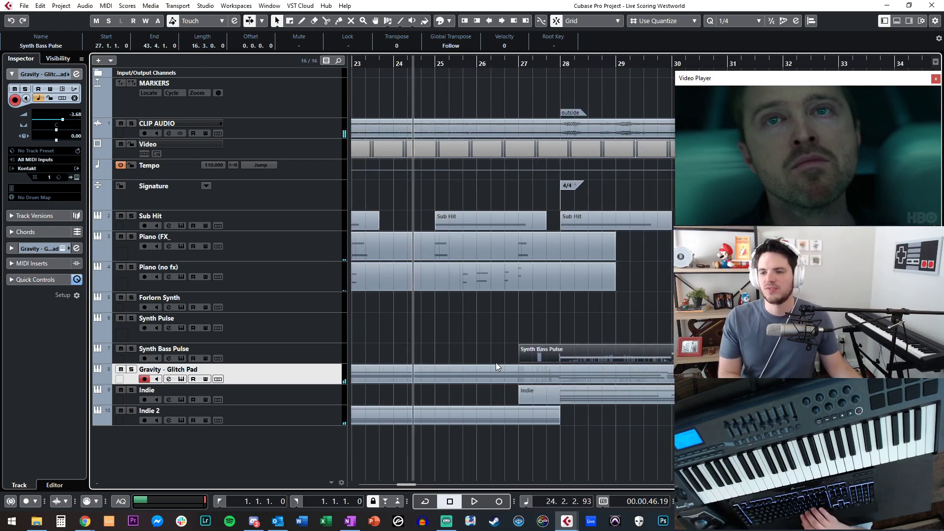
pyautogui.press('space')
pyautogui.press('f')
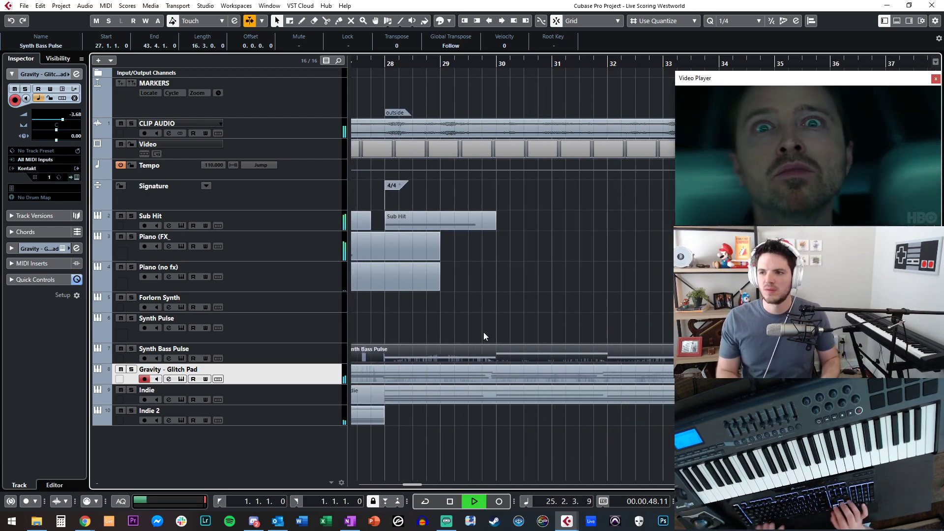
# Listen on through the passage from bar 28, select the Forlorn Synth track to try ideas, and stop around bar 42
pyautogui.press('g')
pyautogui.press('g')
pyautogui.press('g')
pyautogui.press('g')
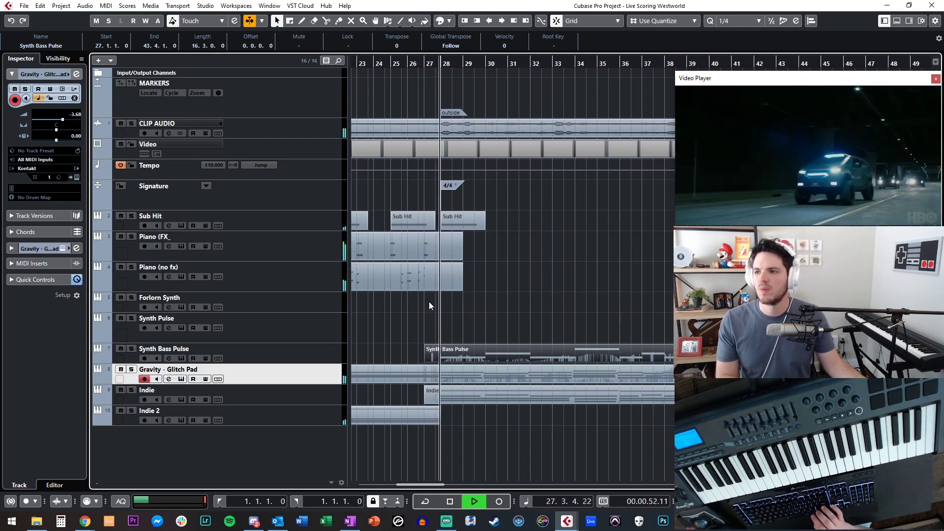
pyautogui.click(482, 303)
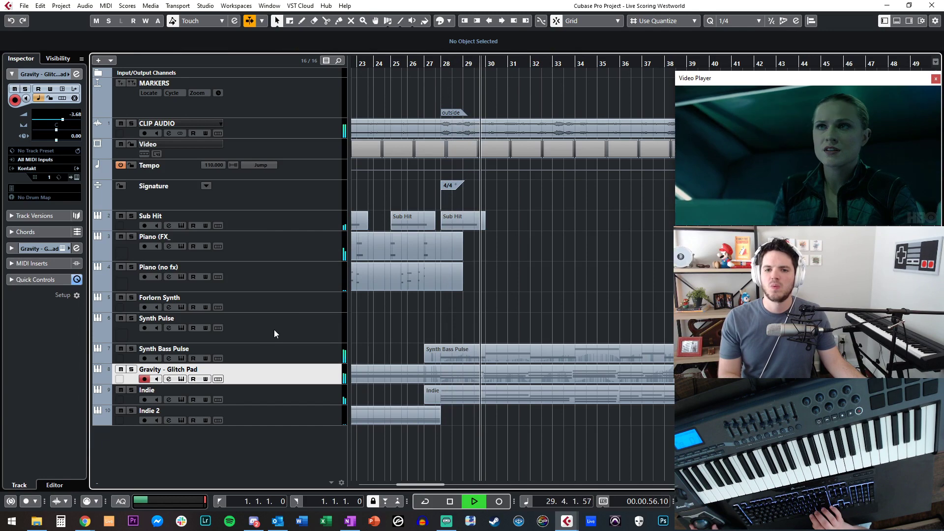
pyautogui.click(296, 301)
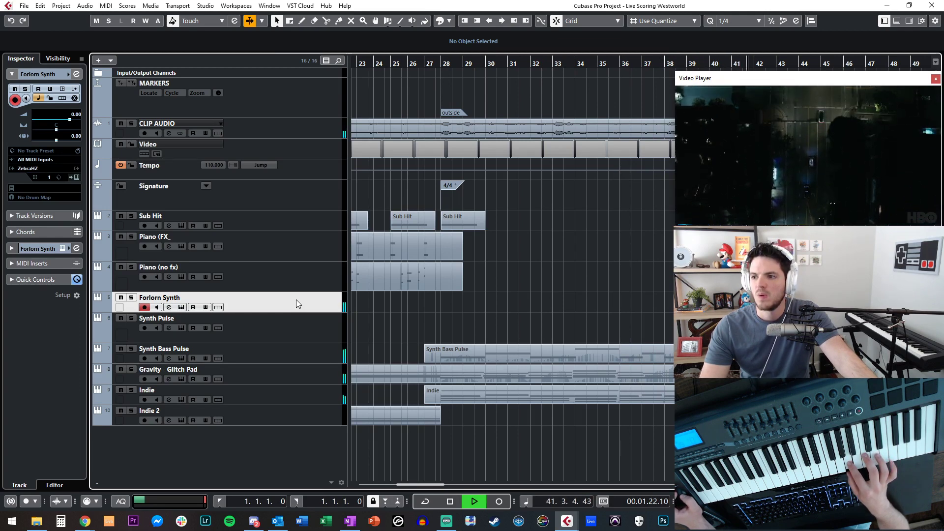
pyautogui.press('space')
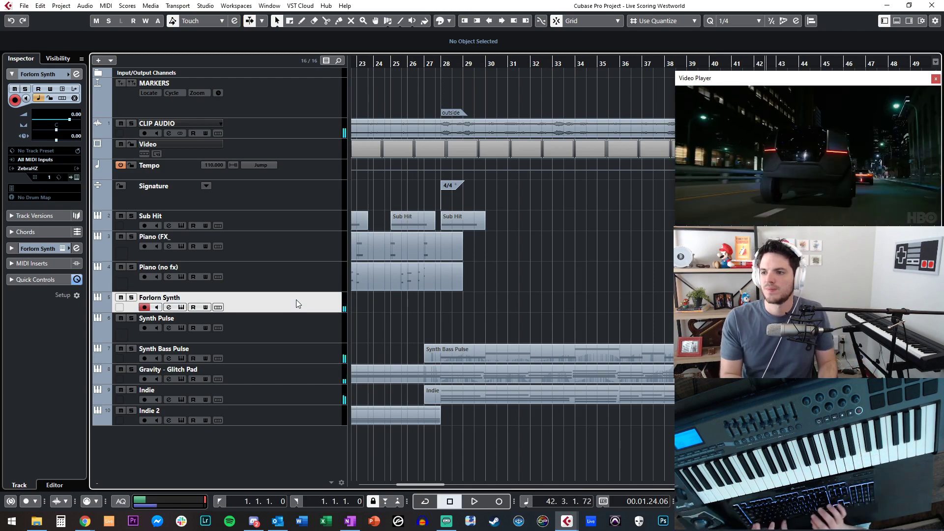
# Step the playback position through the scene between bars 25 and 62 and return it to bar 24 with the whole arrangement in view
pyautogui.press('KP_Subtract')
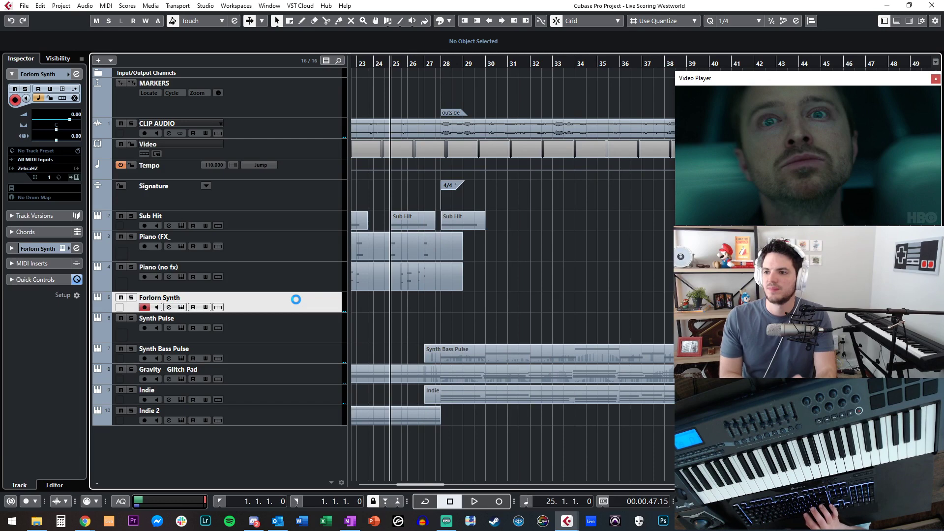
pyautogui.press('KP_Add')
pyautogui.hscroll(-10, 445, 292)
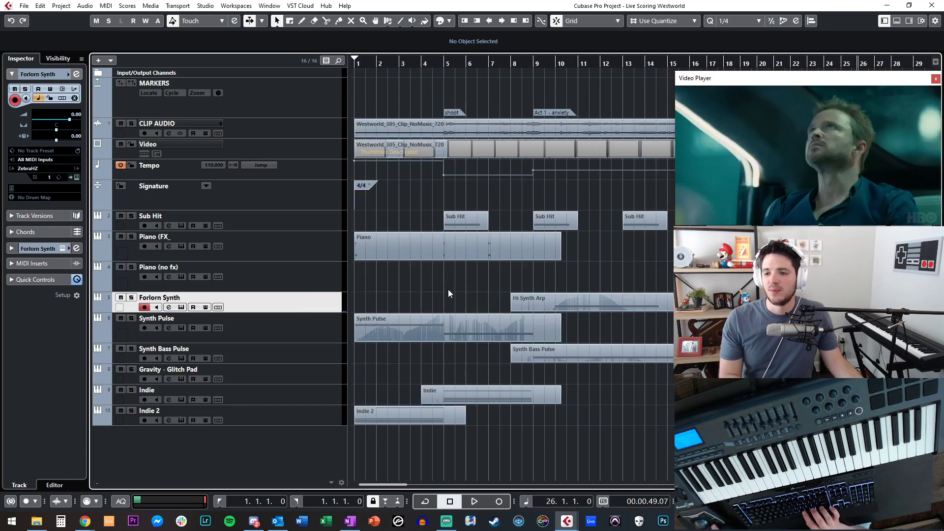
pyautogui.press('KP_Add')
pyautogui.press('KP_Add')
pyautogui.press('KP_Add')
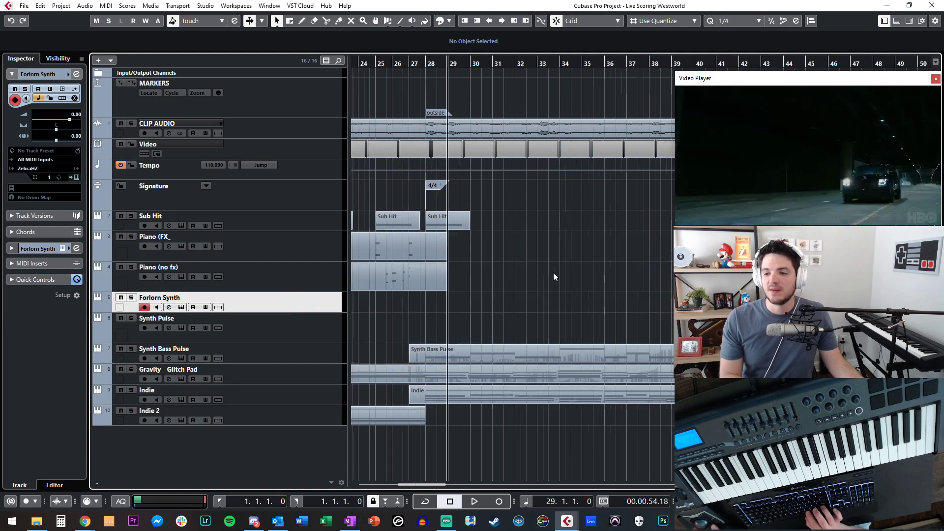
pyautogui.press('KP_Add')
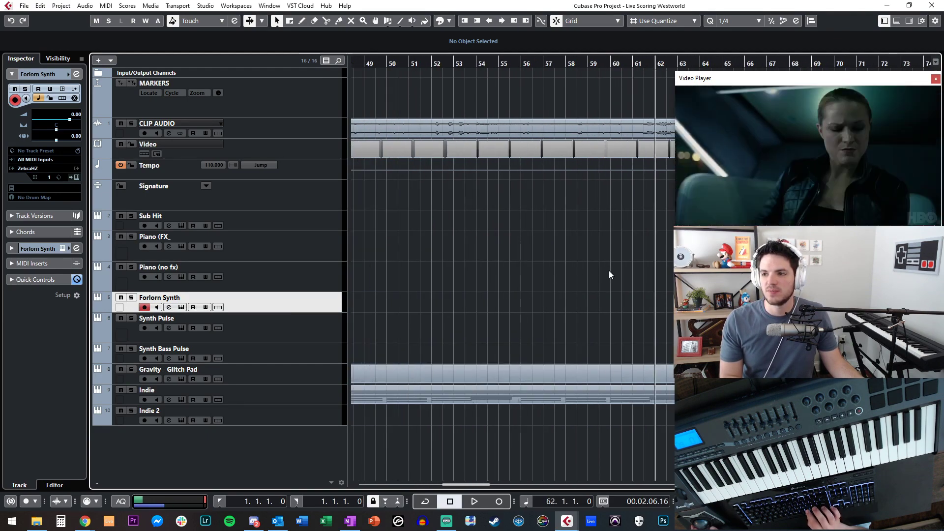
pyautogui.press('KP_Subtract')
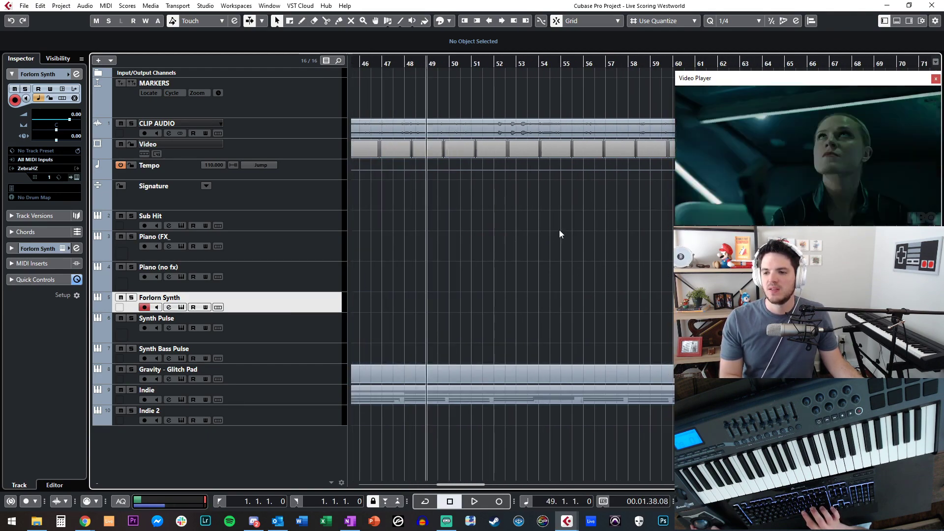
pyautogui.press('KP_Subtract')
pyautogui.press('g')
pyautogui.press('g')
pyautogui.press('g')
pyautogui.press('g')
pyautogui.press('g')
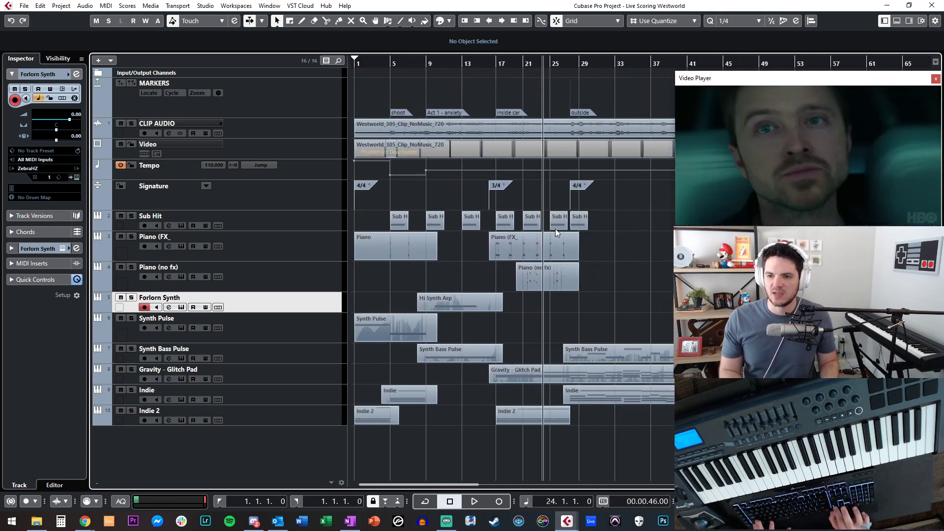
pyautogui.press('g')
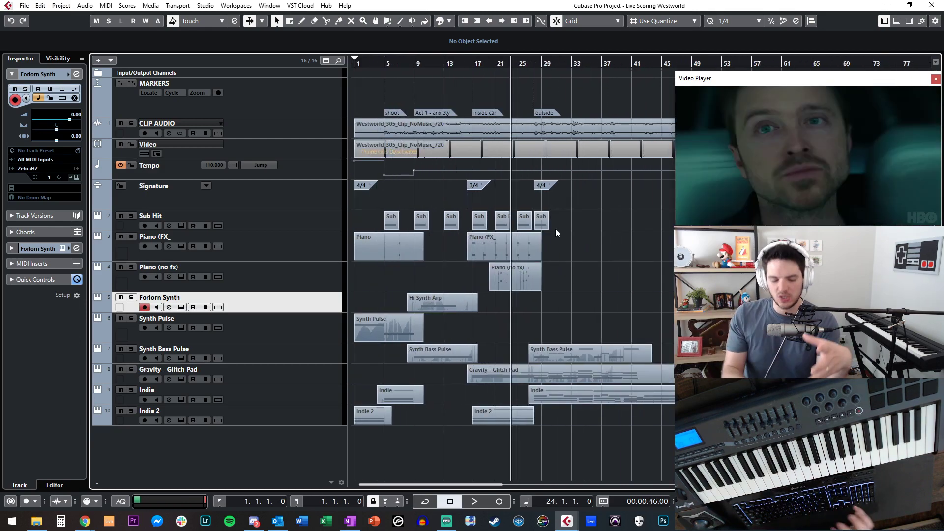
# Check the picture around bars 17 to 27, return the playback position to bar 1 and play the cue from the start
pyautogui.press('KP_Add')
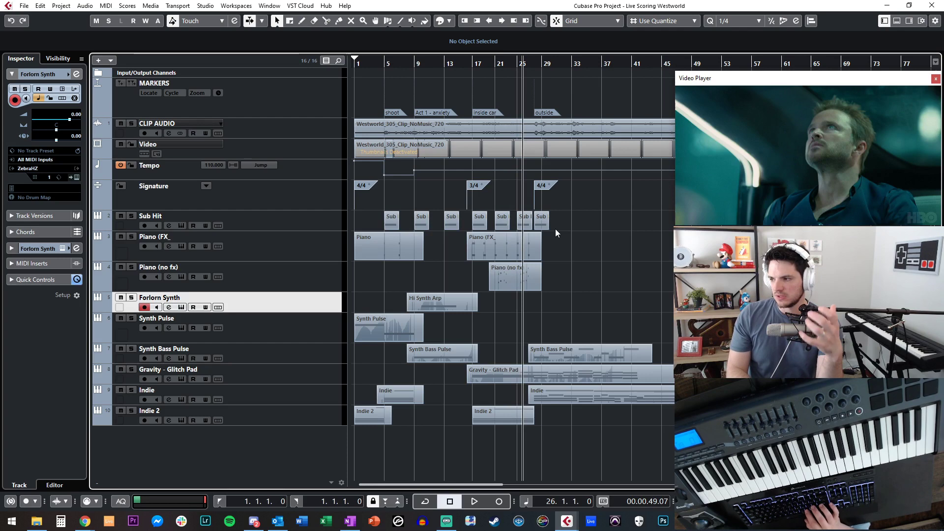
pyautogui.press('KP_Add')
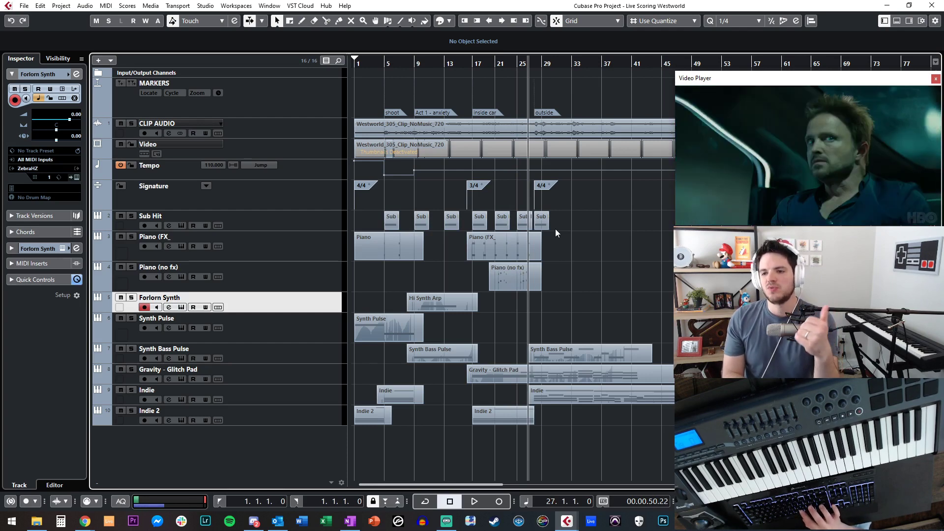
pyautogui.press('KP_Subtract')
pyautogui.press('KP_Subtract')
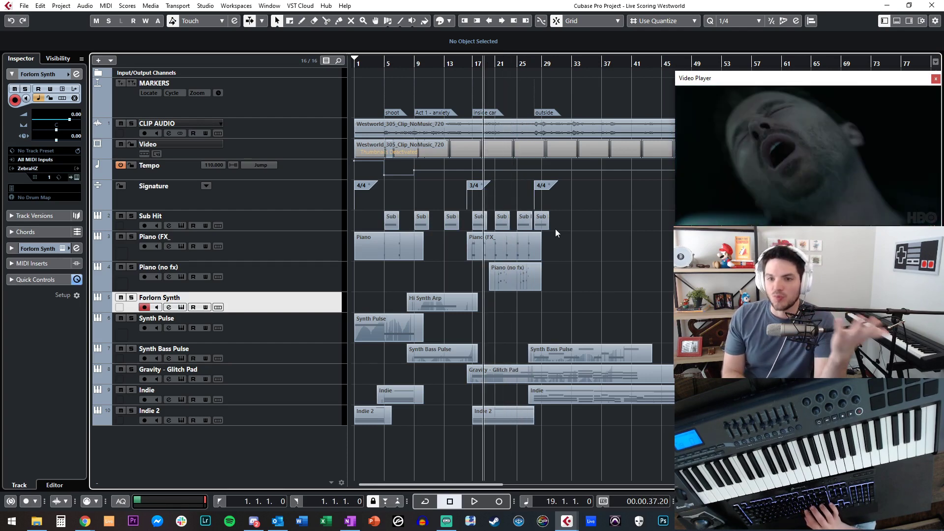
pyautogui.press('KP_Add')
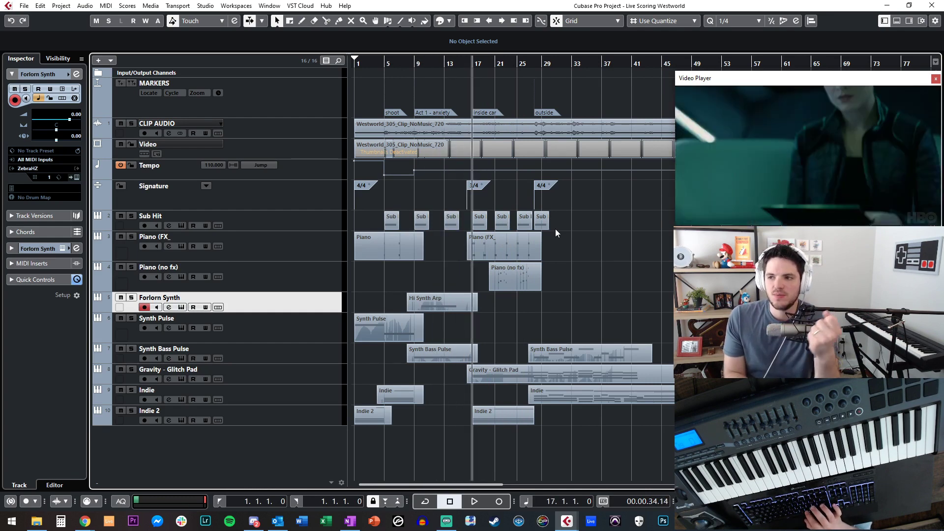
pyautogui.press('KP_Subtract')
pyautogui.press('KP_Subtract')
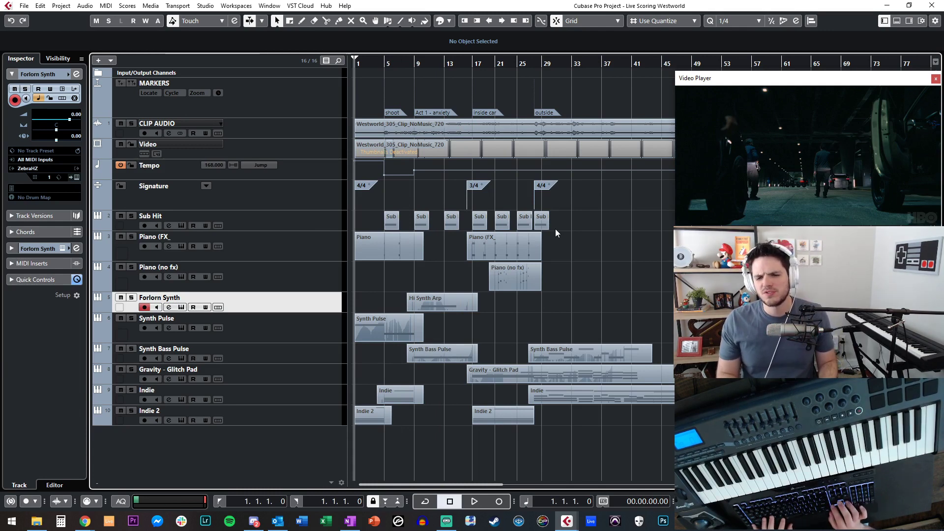
pyautogui.press('space')
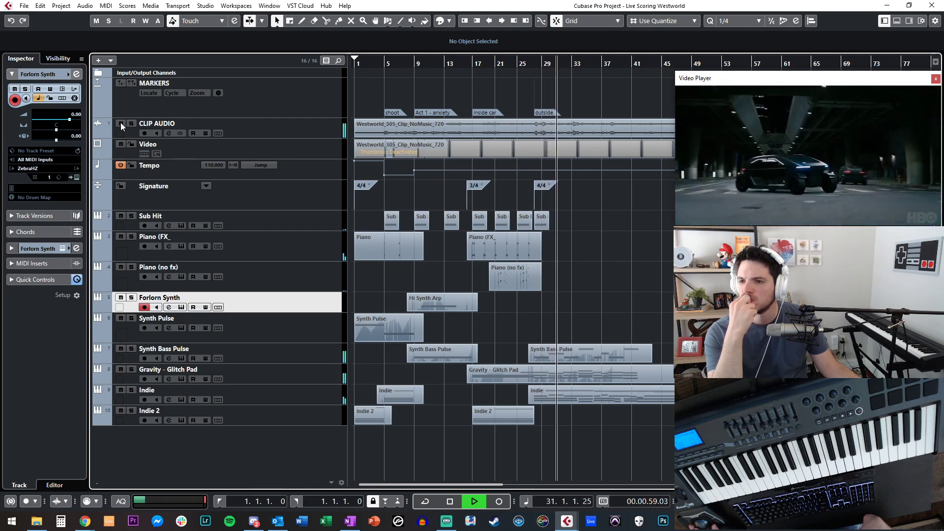
# Copy the bar 28 Sub Hit part to bar 32 and again to bar 36 during playback
pyautogui.click(584, 247)
pyautogui.press('h')
pyautogui.press('h')
pyautogui.press('h')
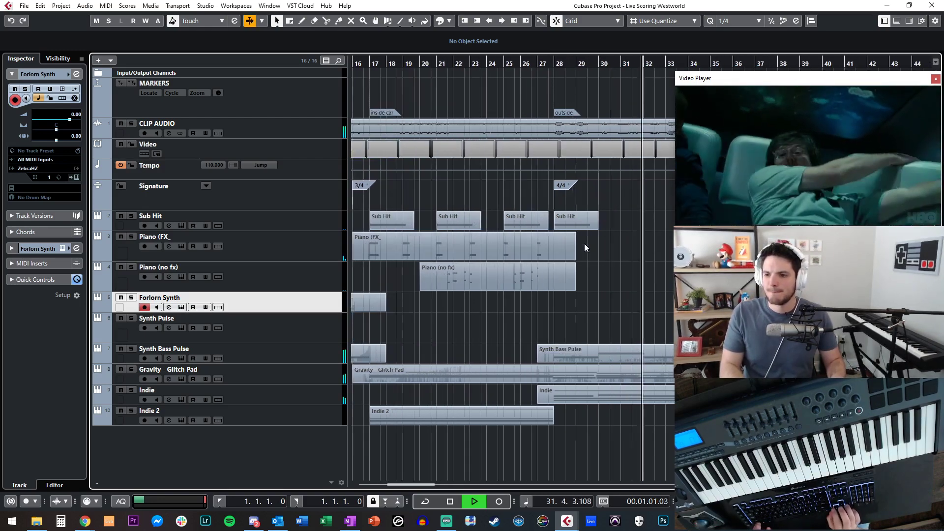
pyautogui.moveTo(555, 225); pyautogui.dragTo(659, 229)
pyautogui.hscroll(5, 590, 246)
pyautogui.hscroll(-5, 492, 266)
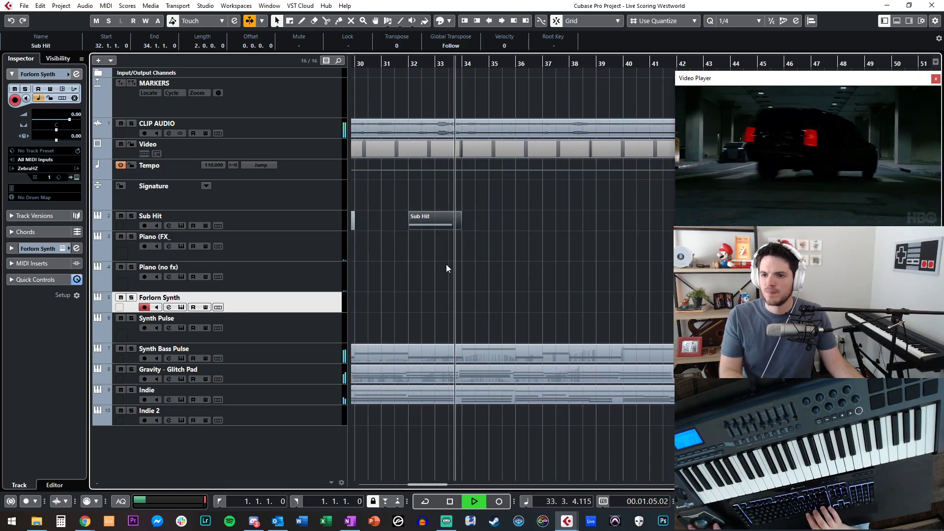
pyautogui.click(448, 252)
pyautogui.moveTo(434, 224); pyautogui.dragTo(543, 225)
pyautogui.click(553, 263)
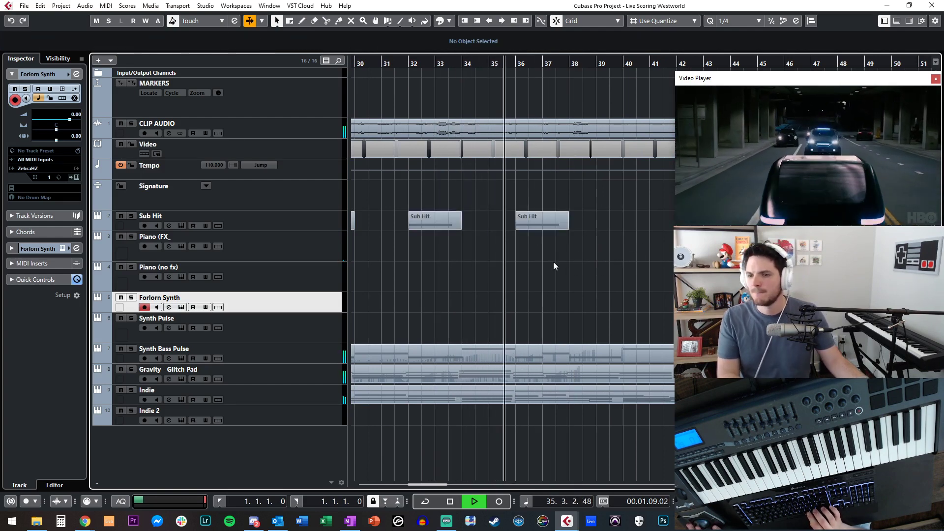
# Place further copies of the two-bar Sub Hit part at bars 40 and 42
pyautogui.hscroll(3, 544, 252)
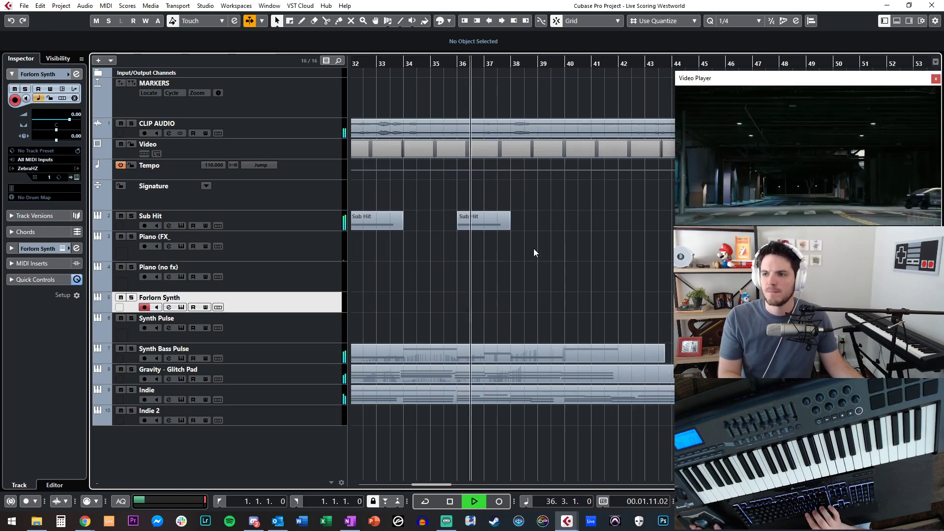
pyautogui.moveTo(428, 217); pyautogui.dragTo(526, 223)
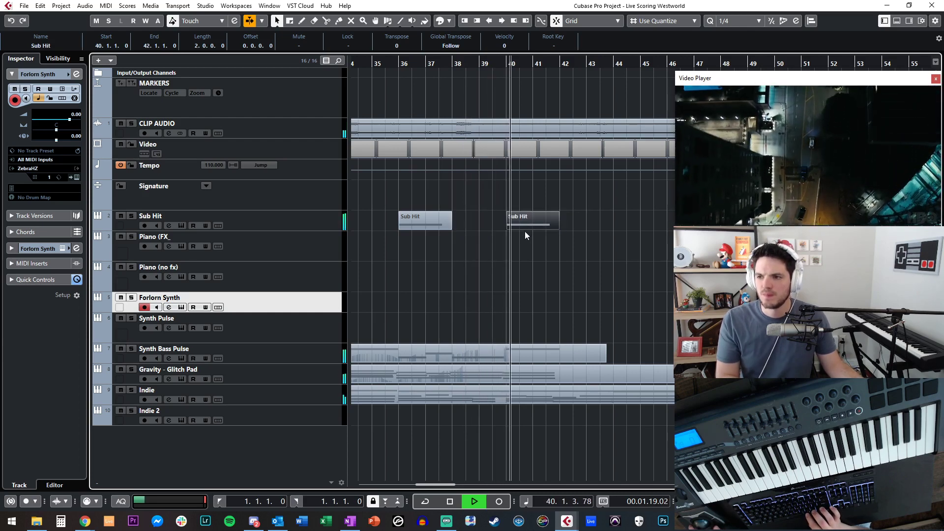
pyautogui.moveTo(492, 223); pyautogui.dragTo(545, 220)
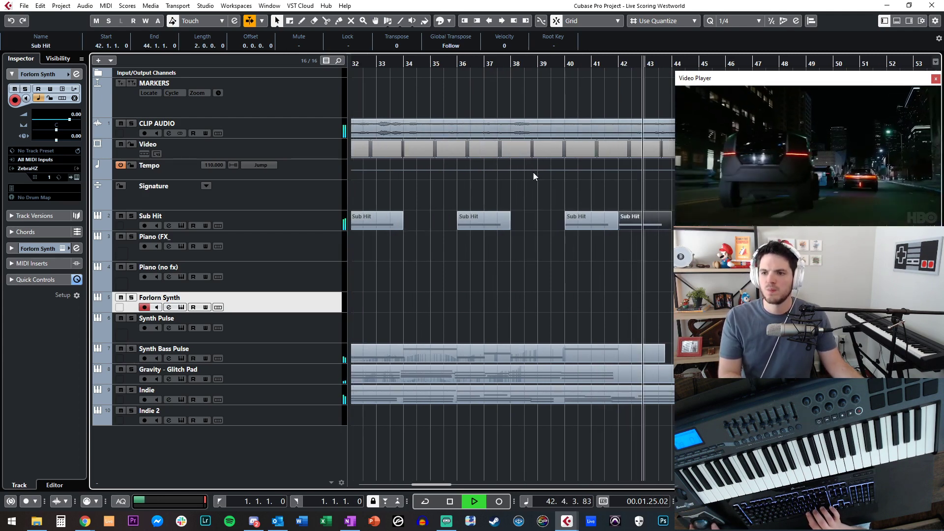
pyautogui.hscroll(-3, 521, 244)
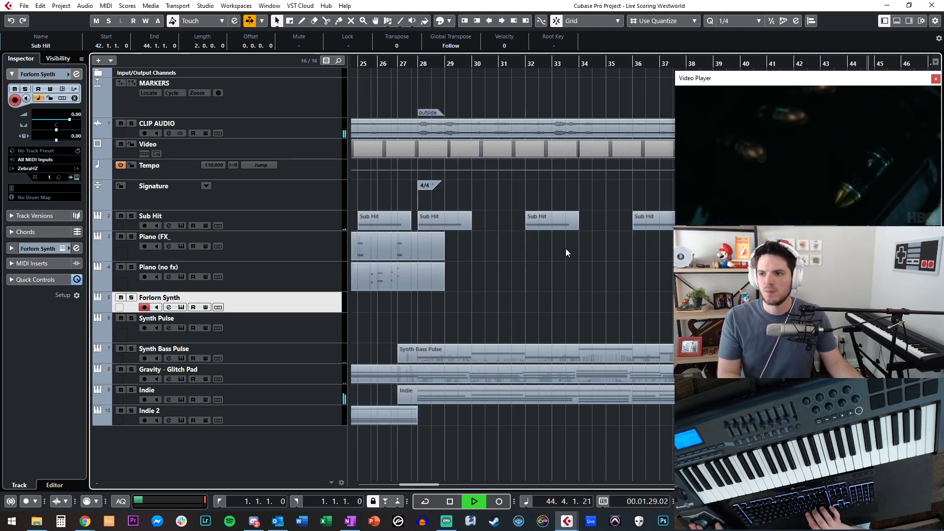
pyautogui.hscroll(4, 565, 249)
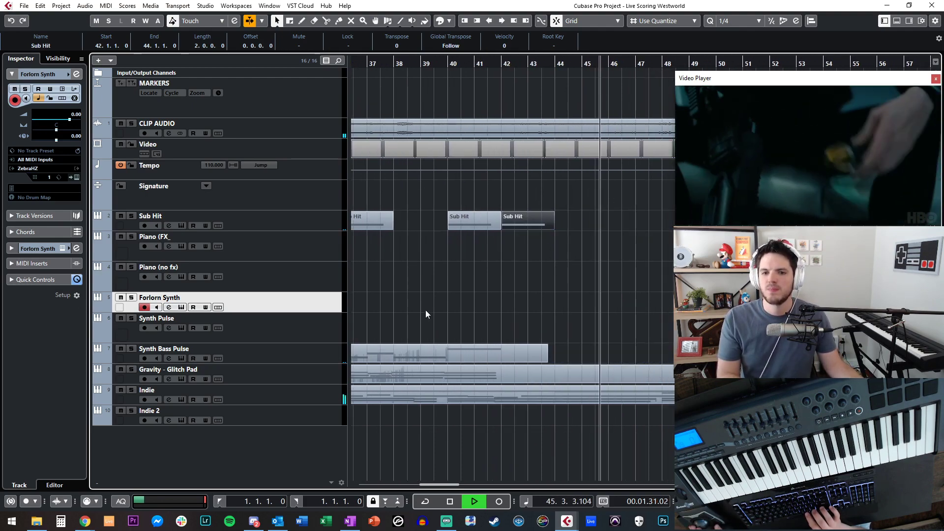
# Record a running piano pattern on the Piano (no fx) track from bar 50 to bar 61
pyautogui.click(273, 269)
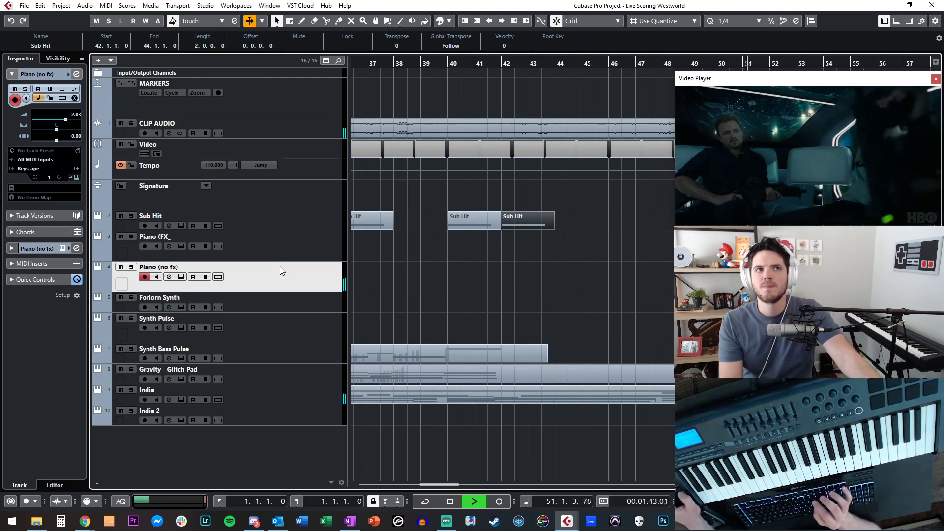
pyautogui.hscroll(4, 482, 293)
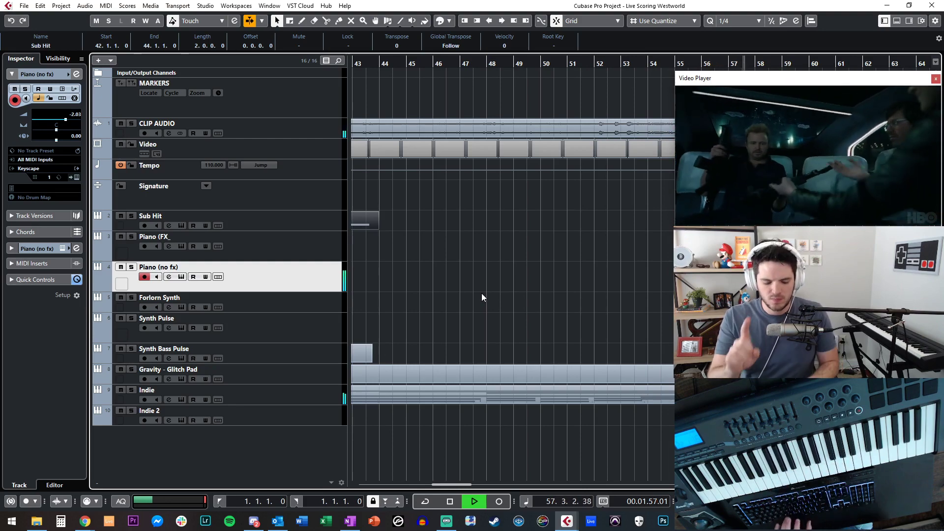
pyautogui.press('KP_Subtract')
pyautogui.press('KP_Multiply')
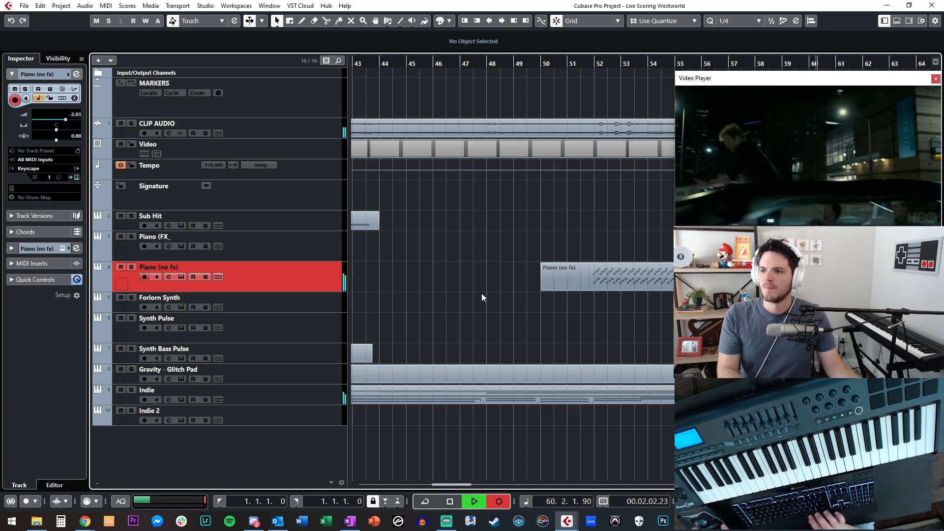
pyautogui.press('space')
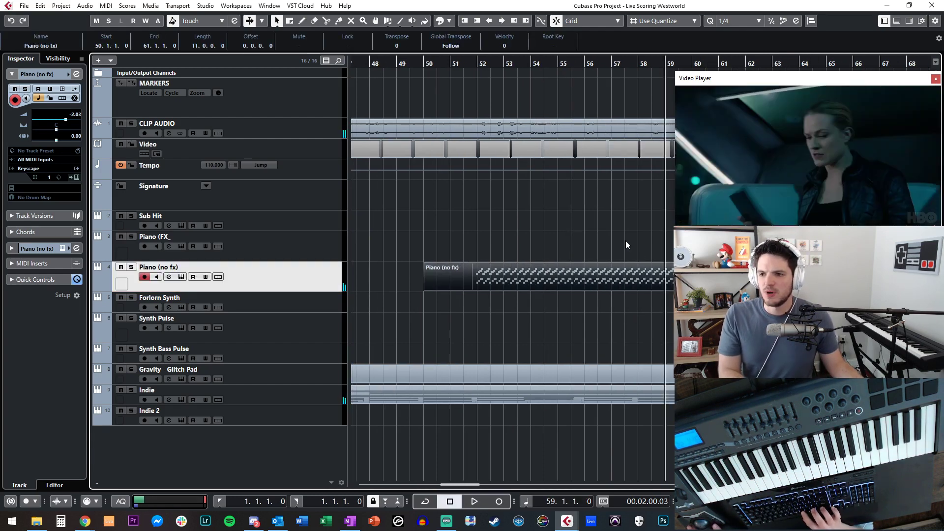
# Add a marker at bar 60 and describe it as "outside shot"
pyautogui.press('space')
pyautogui.hscroll(3, 625, 240)
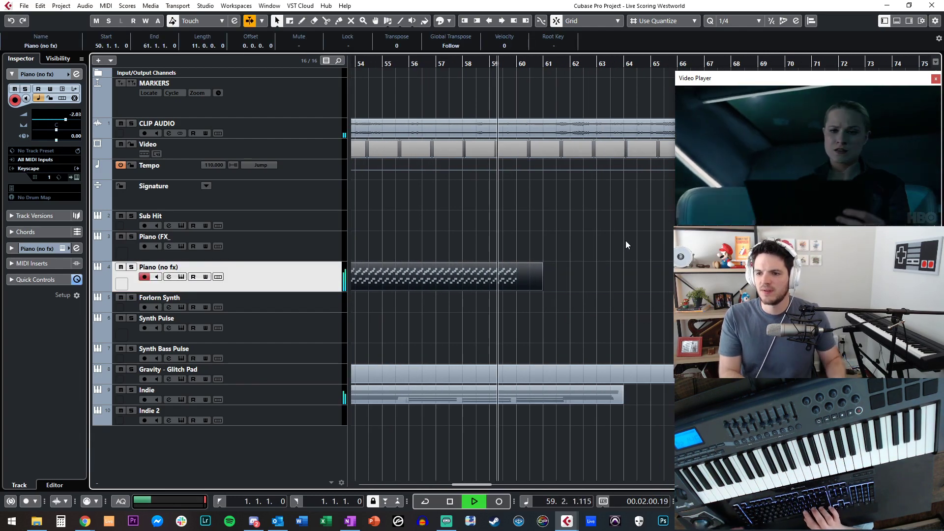
pyautogui.press('space')
pyautogui.press('Insert')
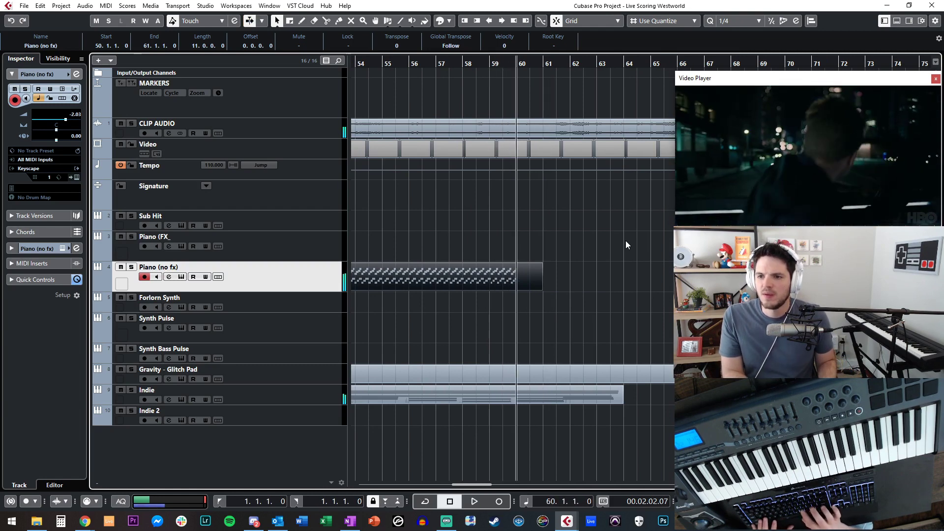
pyautogui.hotkey('ctrl', 'm')
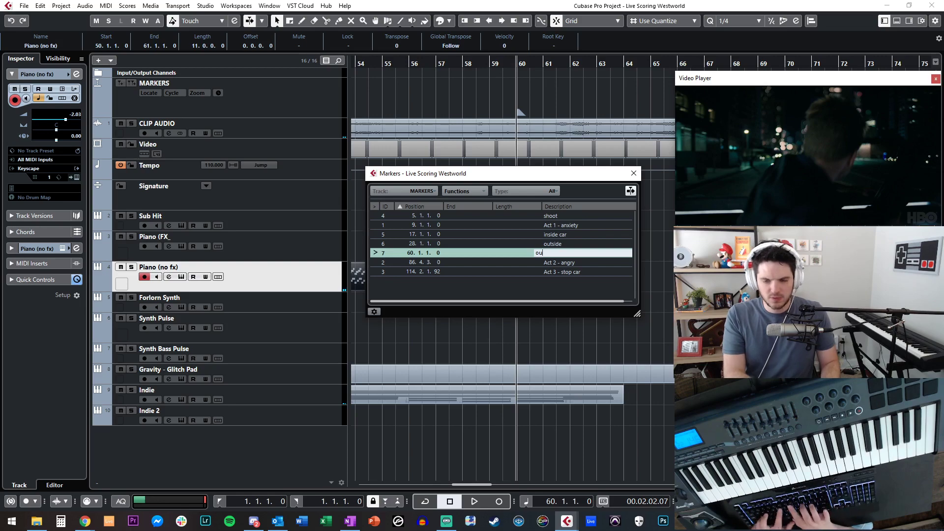
pyautogui.click(634, 174)
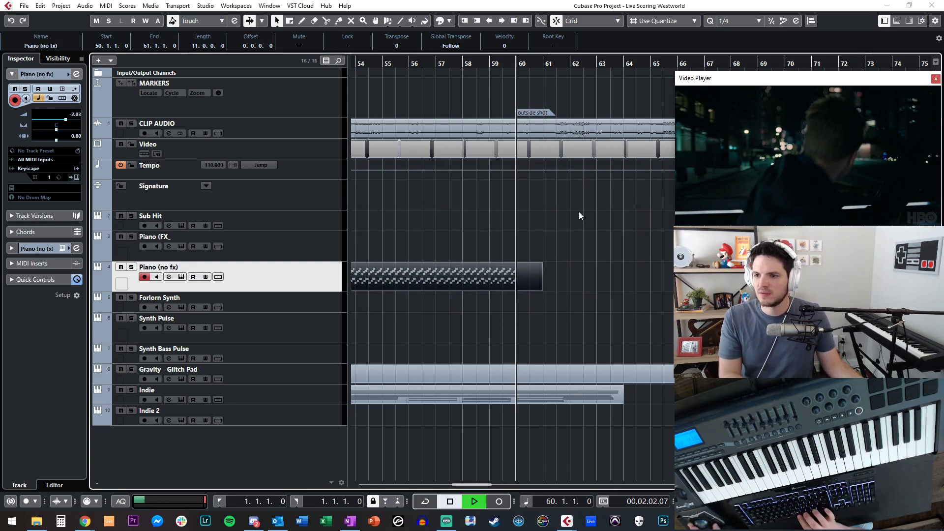
# Play the scene from the outside shot marker at bar 60 to about bar 62
pyautogui.press('space')
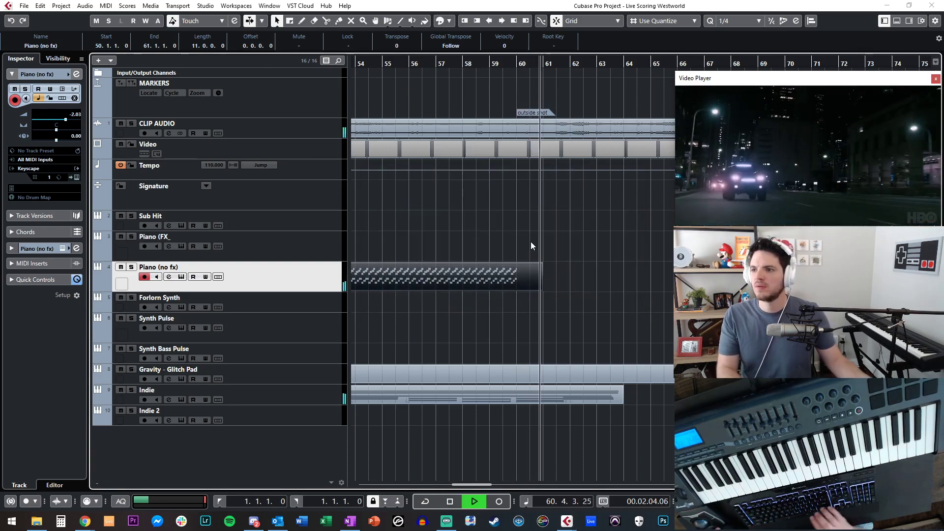
pyautogui.hscroll(5, 531, 241)
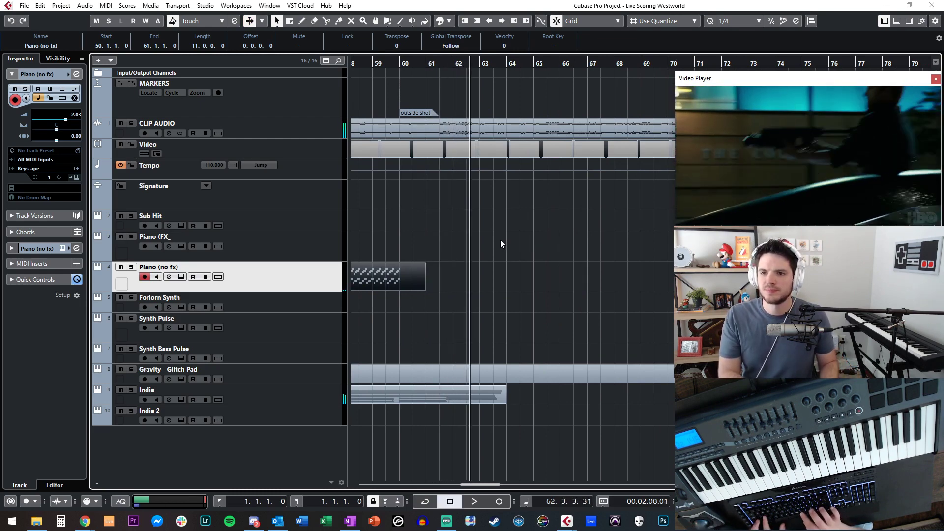
pyautogui.press('space')
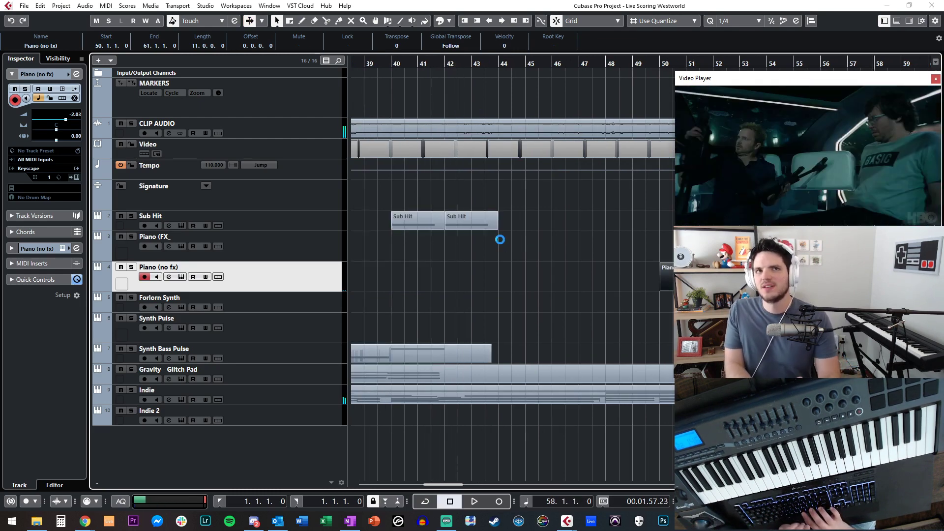
# Return the playback position to bar 28 and play the cue from the outside marker
pyautogui.click(500, 240)
pyautogui.press('KP_Subtract')
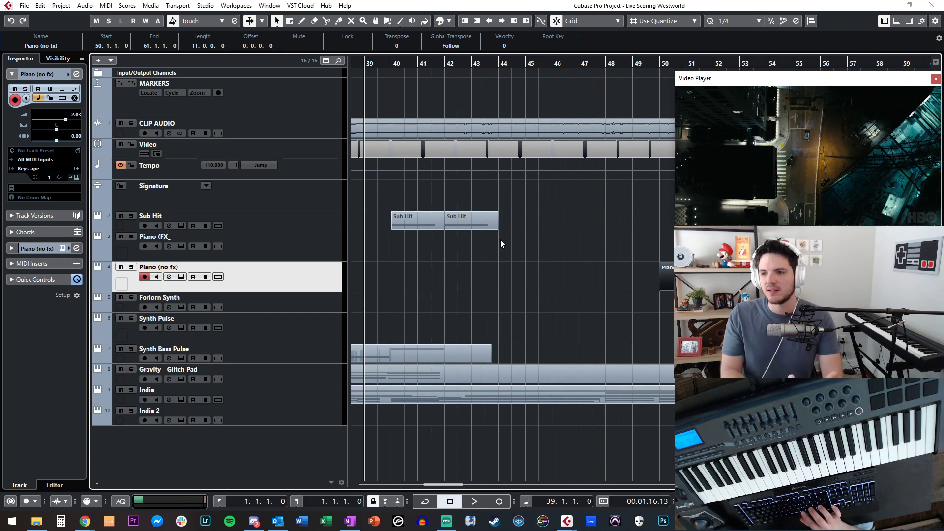
pyautogui.press('KP_Subtract')
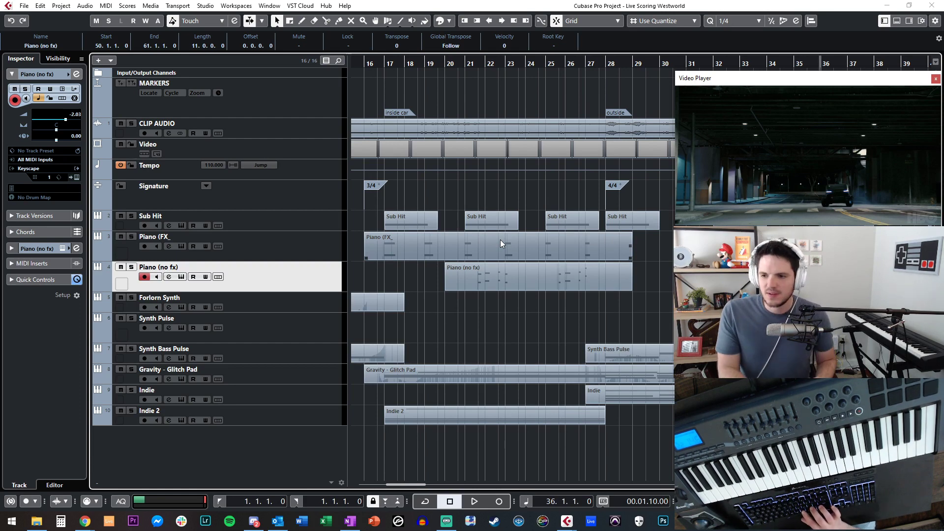
pyautogui.press('KP_Subtract')
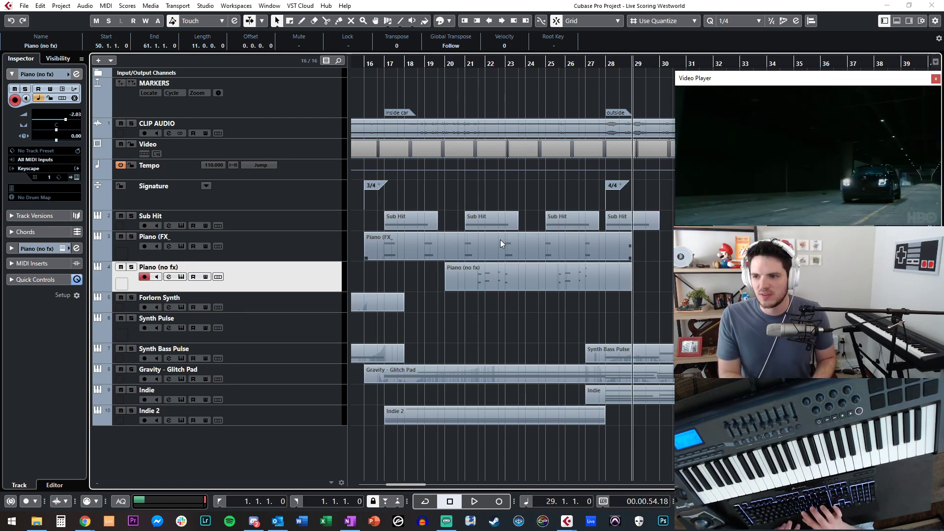
pyautogui.press('KP_Subtract')
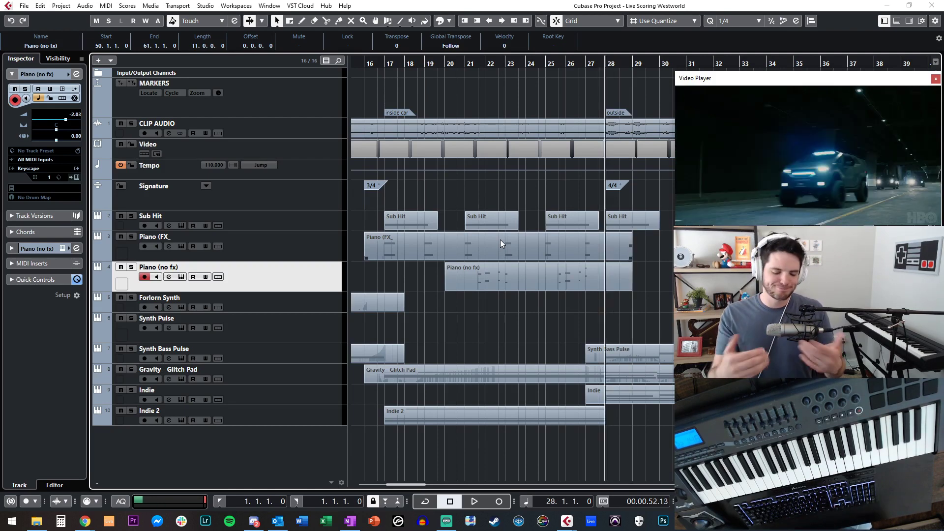
pyautogui.press('space')
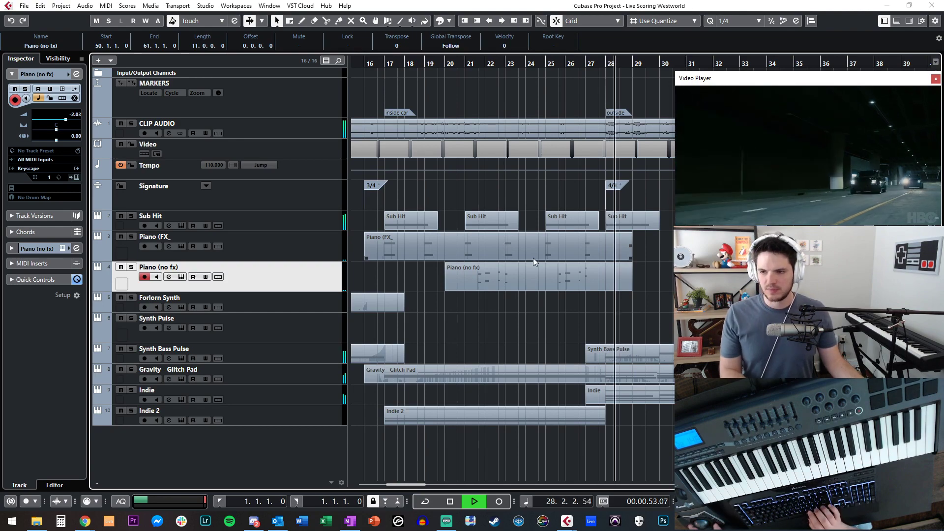
pyautogui.press('g')
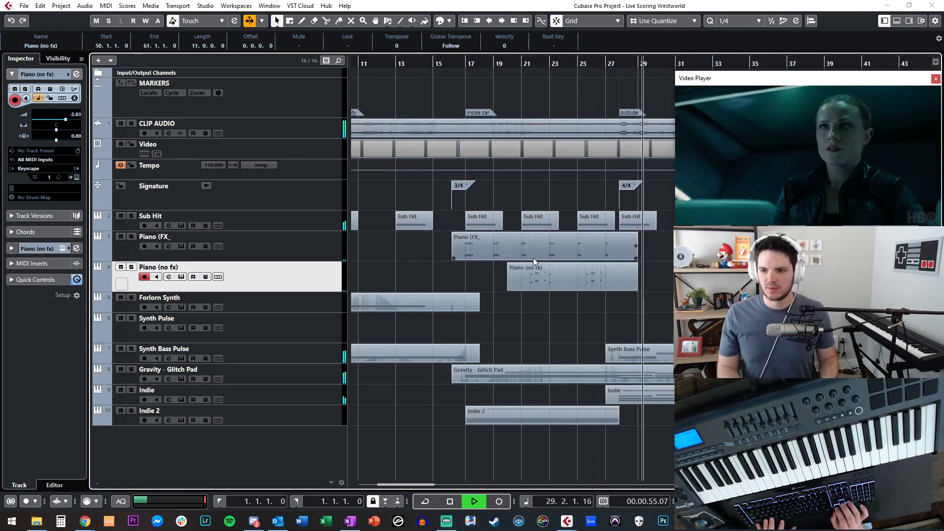
# Move the playback position back to bar 9 at the Act 1 - anxiety marker
pyautogui.press('KP_Subtract')
pyautogui.press('KP_Subtract')
pyautogui.press('KP_Subtract')
pyautogui.press('KP_Subtract')
pyautogui.press('KP_Subtract')
pyautogui.press('KP_Subtract')
pyautogui.press('KP_Subtract')
pyautogui.press('KP_Subtract')
pyautogui.press('KP_Subtract')
pyautogui.press('KP_Subtract')
pyautogui.press('KP_Subtract')
pyautogui.press('KP_Subtract')
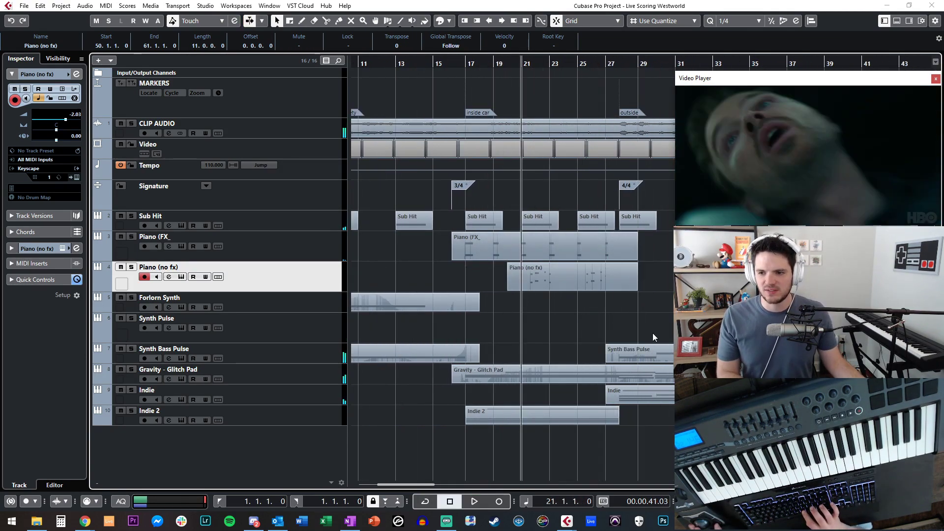
pyautogui.press('KP_Subtract')
pyautogui.press('KP_Subtract')
pyautogui.press('KP_Subtract')
pyautogui.press('KP_Subtract')
pyautogui.press('KP_Subtract')
pyautogui.press('KP_Subtract')
pyautogui.press('KP_Subtract')
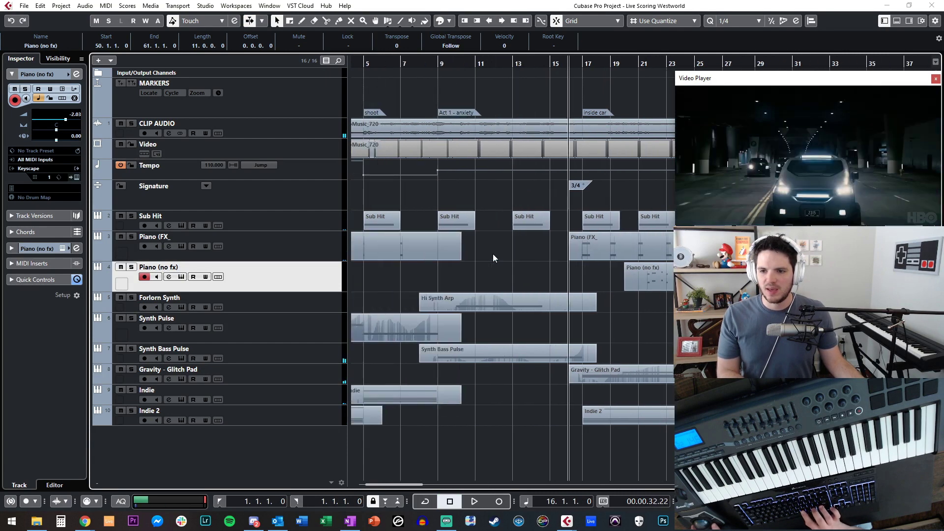
pyautogui.press('KP_Subtract')
pyautogui.press('KP_Subtract')
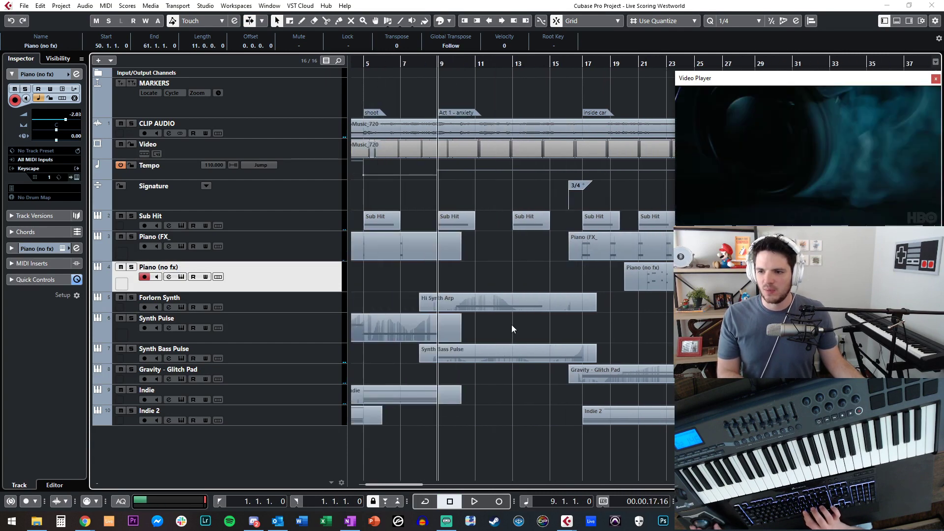
# Select the Gravity - Glitch Pad track and audition it against the cue from around bar 8
pyautogui.click(231, 371)
pyautogui.press('KP_Add')
pyautogui.press('KP_Subtract')
pyautogui.press('KP_Subtract')
pyautogui.press('space')
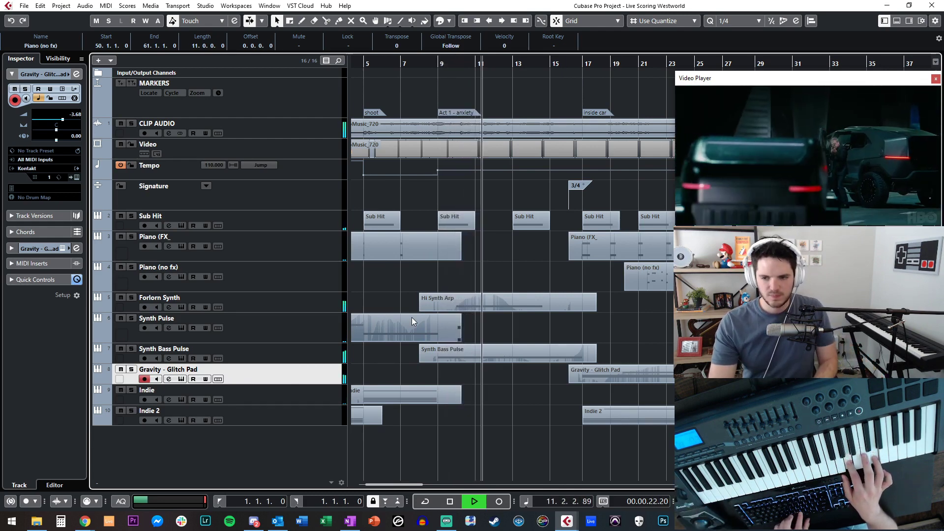
pyautogui.press('space')
pyautogui.press('KP_Multiply')
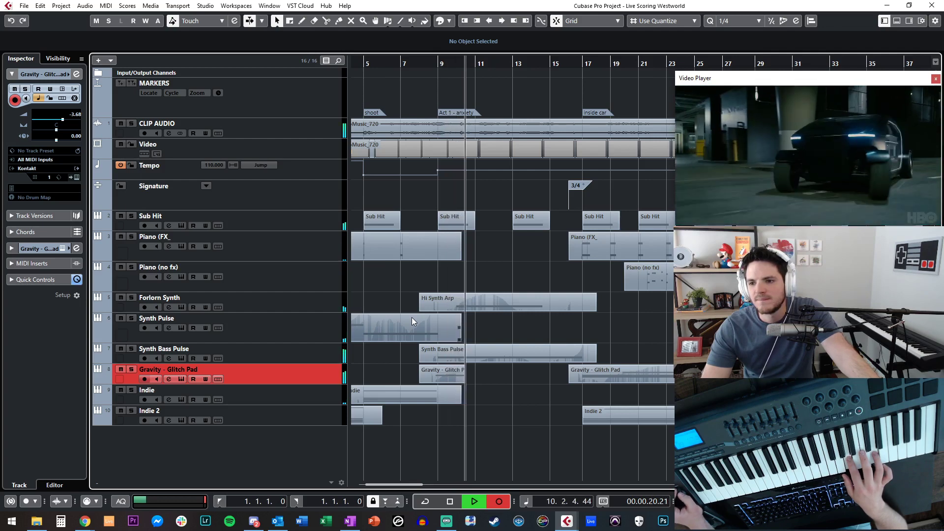
pyautogui.press('Delete')
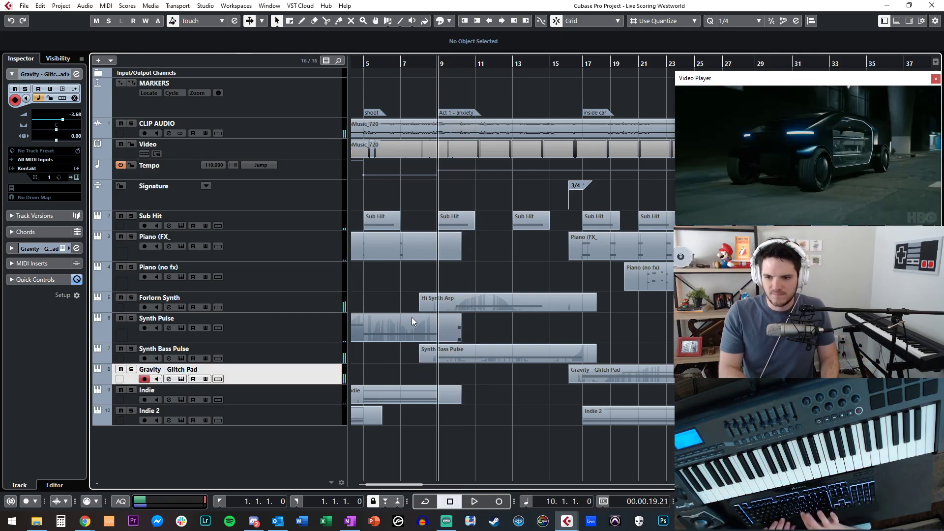
# Record a Gravity - Glitch Pad part from bar 8 up to about the inside car marker and glue it to the existing part that follows
pyautogui.press('KP_Multiply')
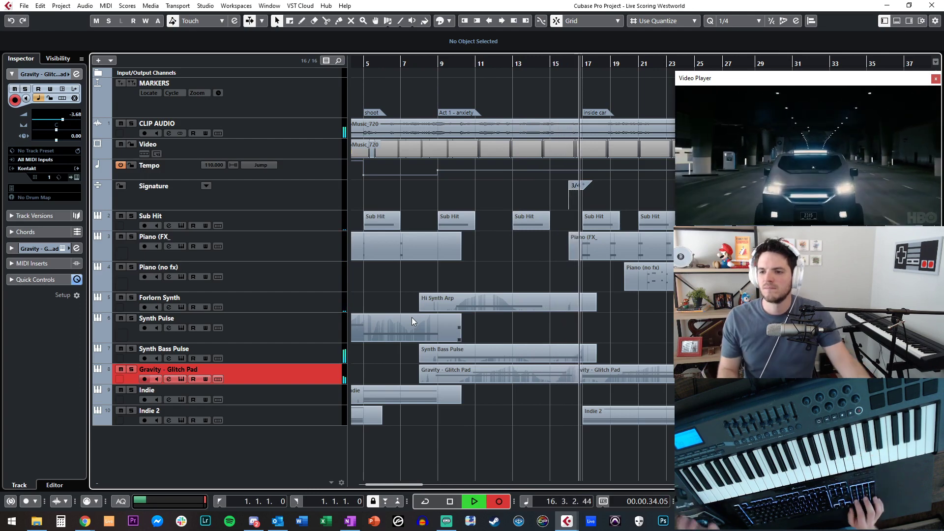
pyautogui.press('KP_Multiply')
pyautogui.press('4')
pyautogui.click(523, 376)
pyautogui.press('1')
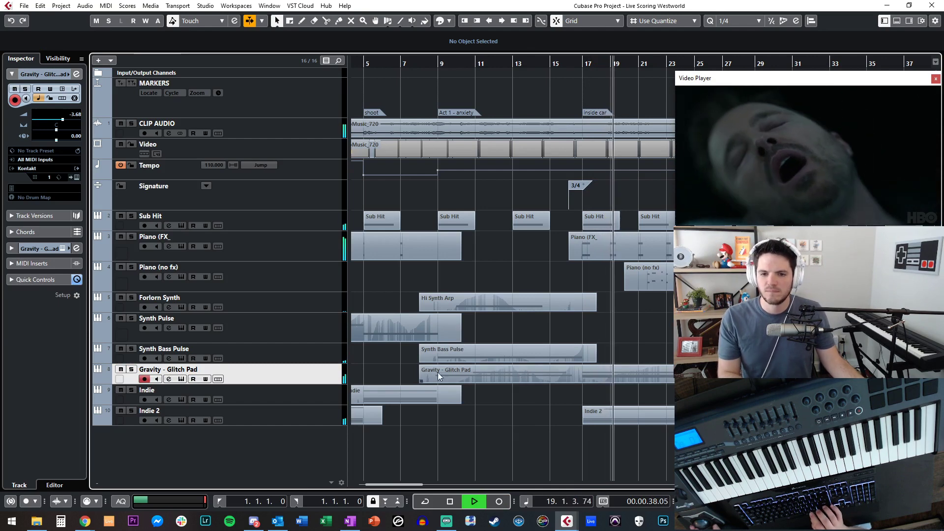
# Play the cue from the start and set the Synth Pulse track's volume to -5.15
pyautogui.press('space')
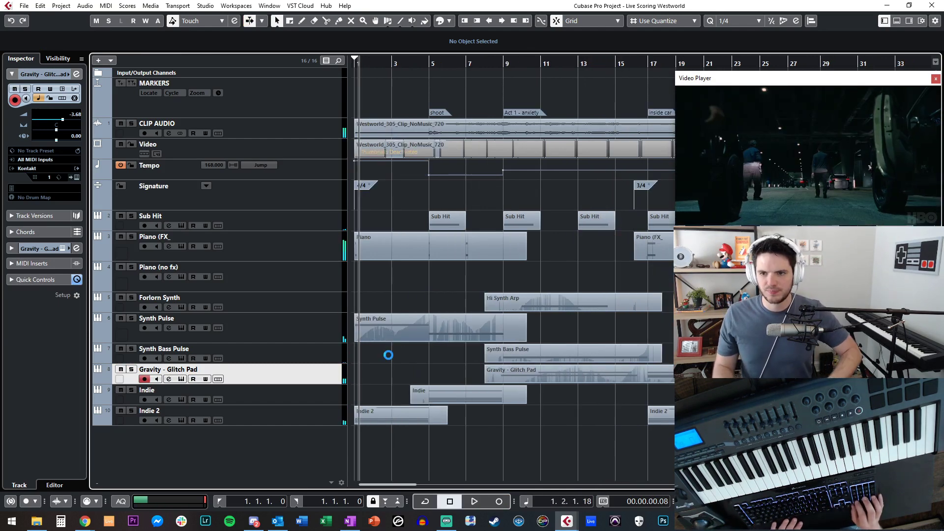
pyautogui.press('space')
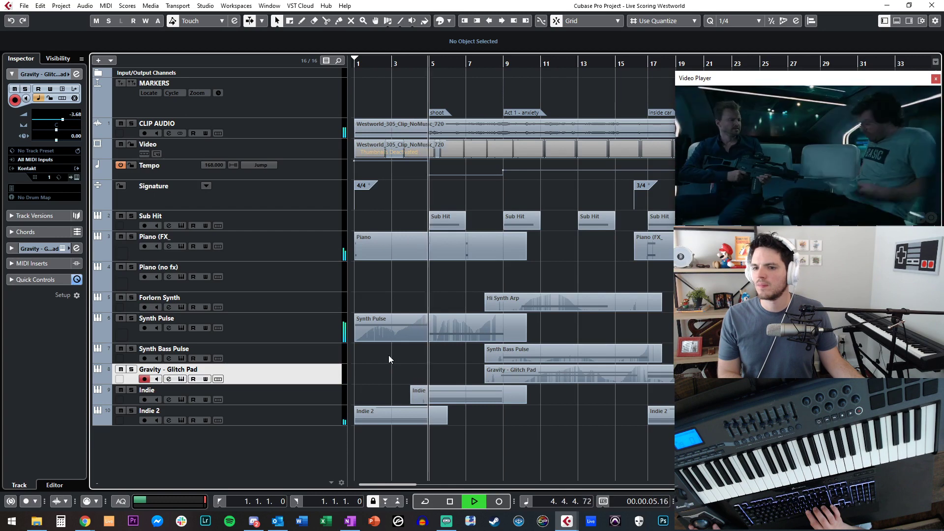
pyautogui.press('space')
pyautogui.click(320, 337)
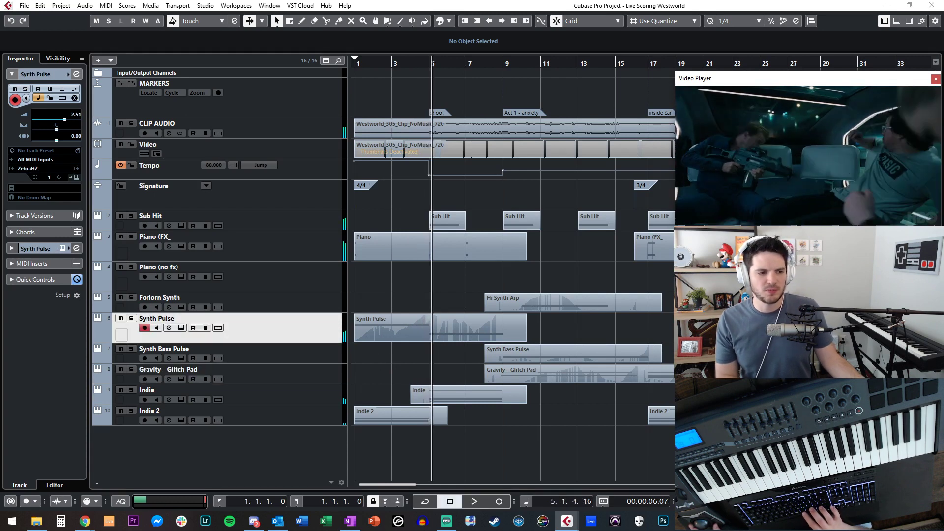
pyautogui.press('KP_Decimal')
pyautogui.press('space')
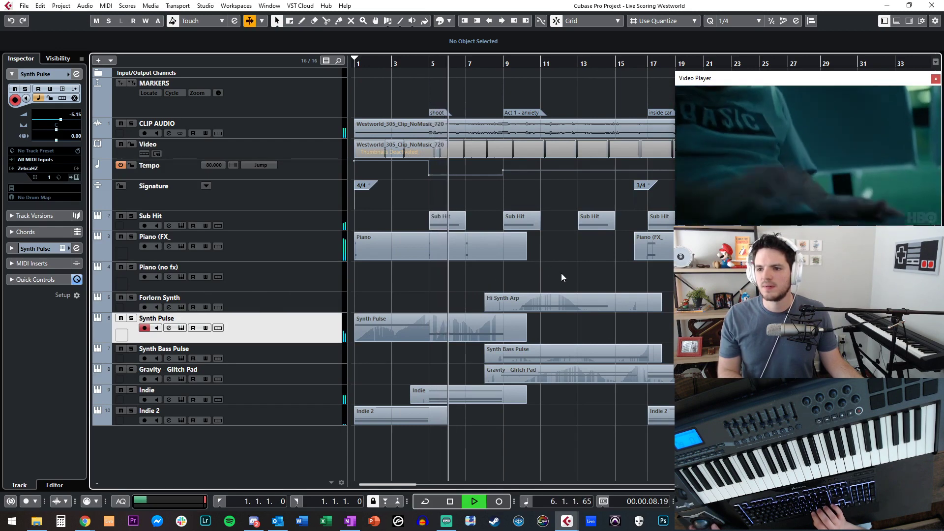
# Select the Indie track, listen through to about bar 19, and move playback to bar 28 to continue from the outside marker
pyautogui.click(315, 396)
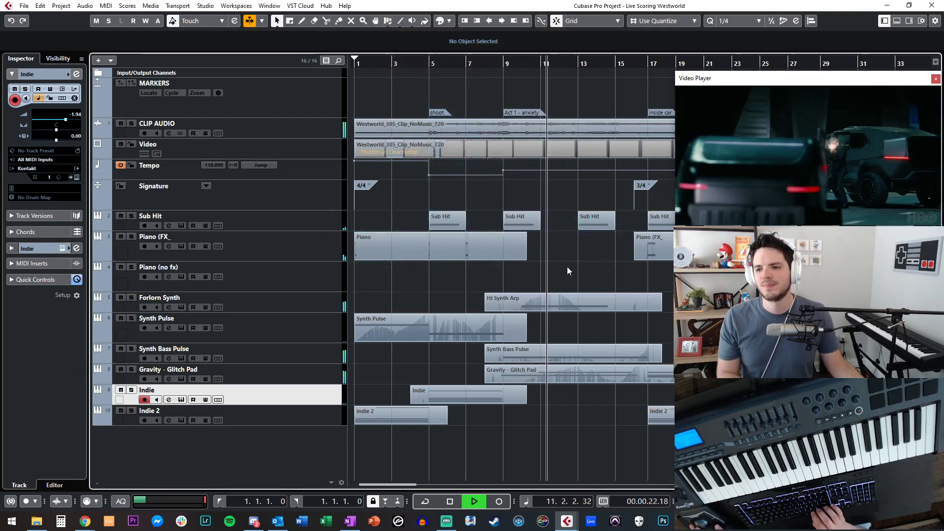
pyautogui.hscroll(2, 566, 267)
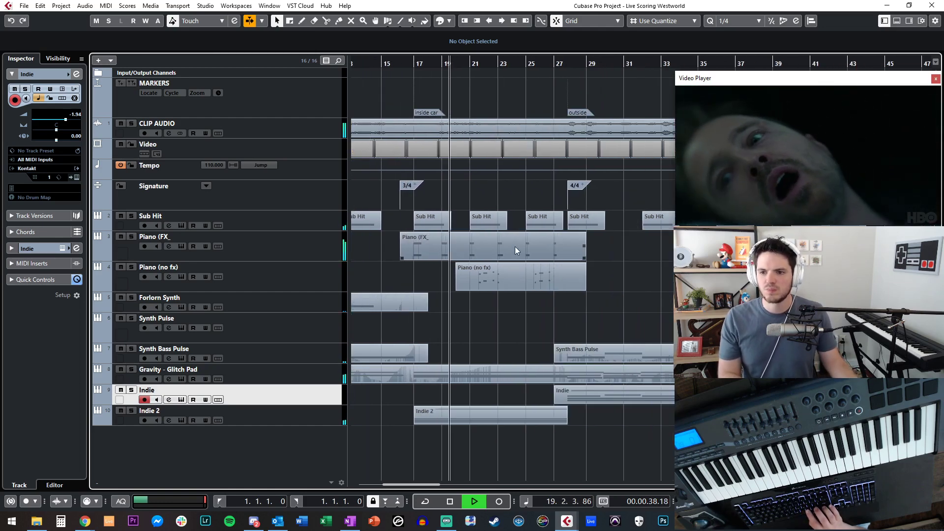
pyautogui.press('space')
pyautogui.press('ctrl+KP_Add')
pyautogui.press('ctrl+KP_Add')
pyautogui.press('ctrl+KP_Add')
pyautogui.press('ctrl+KP_Add')
pyautogui.press('ctrl+KP_Add')
pyautogui.press('ctrl+KP_Add')
pyautogui.press('ctrl+KP_Add')
pyautogui.press('ctrl+KP_Add')
pyautogui.press('ctrl+KP_Add')
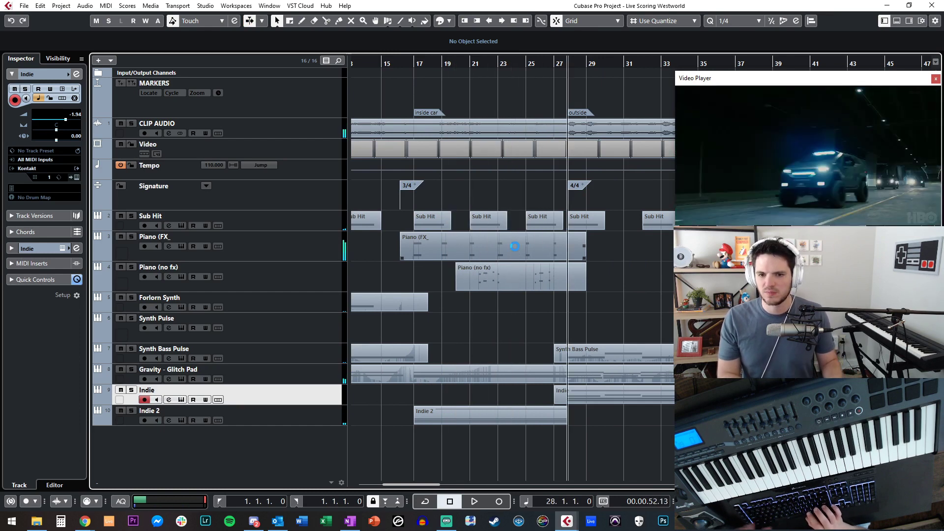
pyautogui.press('h')
pyautogui.press('h')
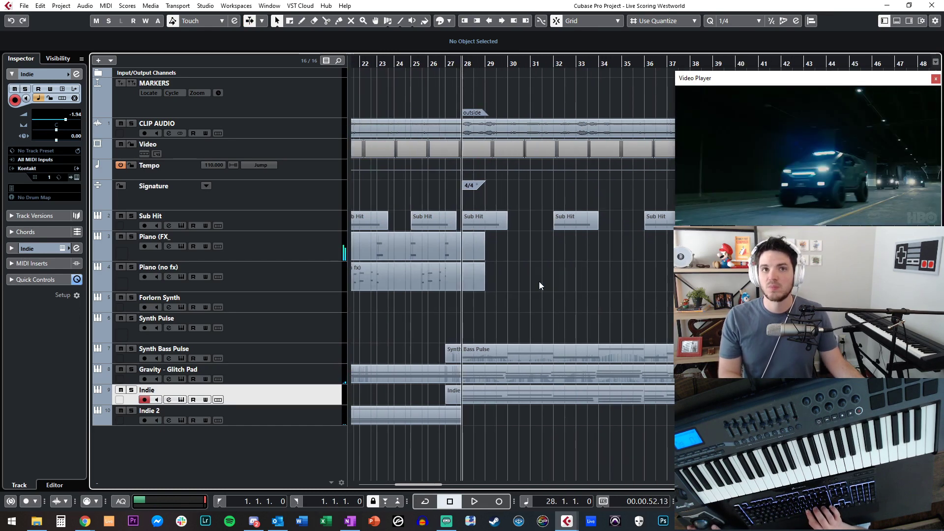
pyautogui.press('space')
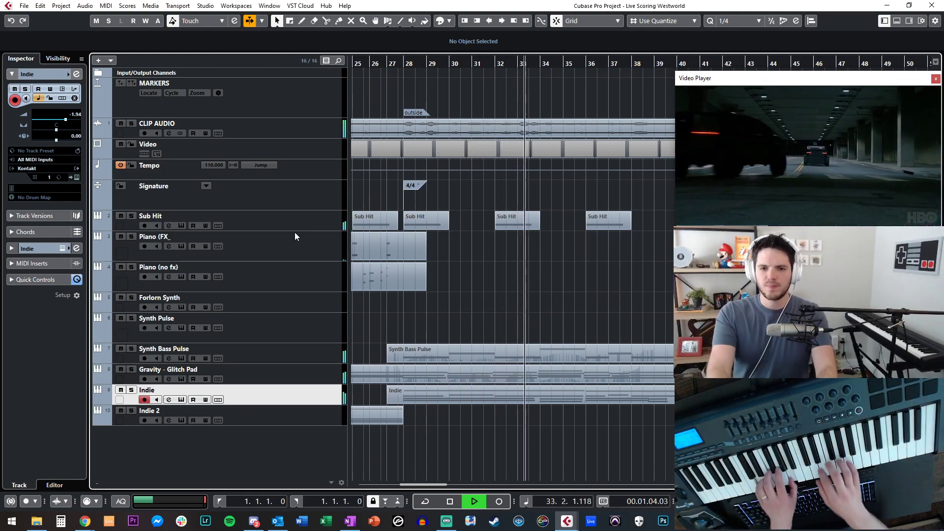
# Select the Piano (FX_ track and play the cue from bar 47 past the outside shot marker at bar 60
pyautogui.click(290, 254)
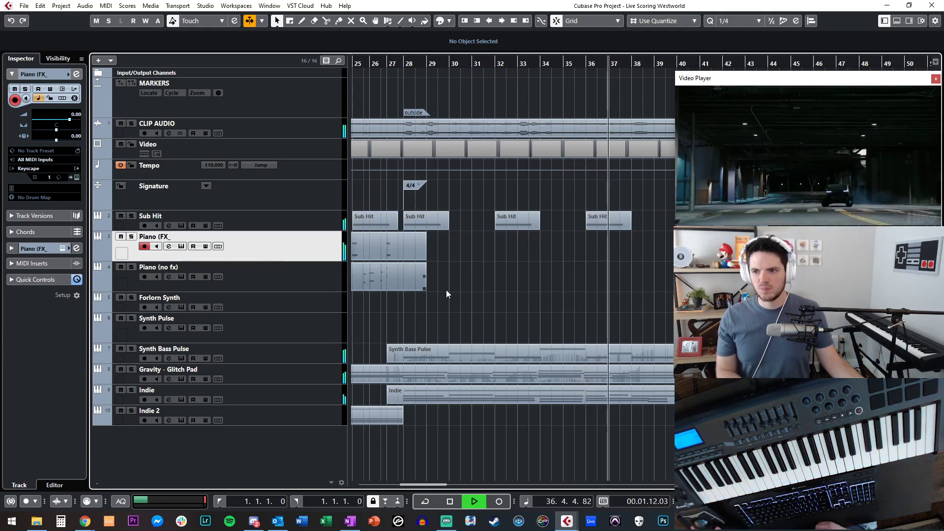
pyautogui.press('space')
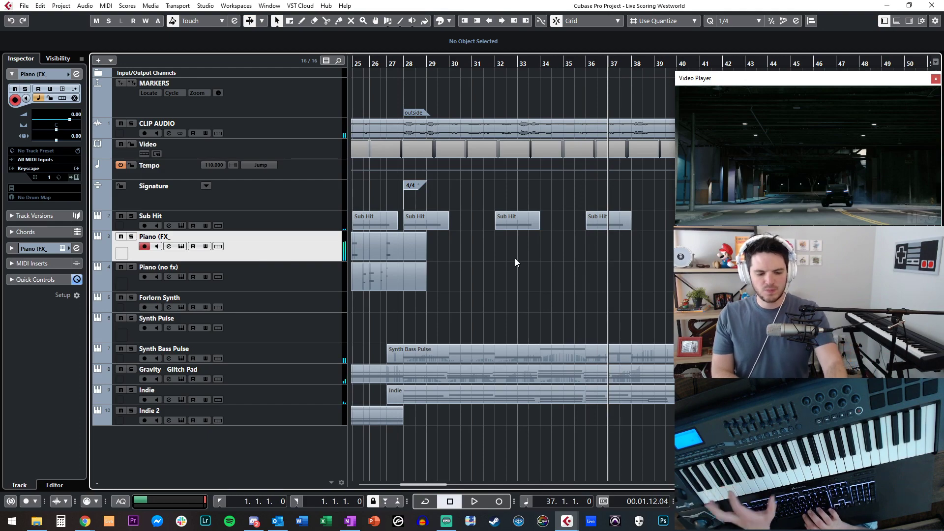
pyautogui.hscroll(8, 515, 258)
pyautogui.hscroll(-2, 608, 279)
pyautogui.press('KP_Add')
pyautogui.press('KP_Add')
pyautogui.press('KP_Add')
pyautogui.press('KP_Add')
pyautogui.press('KP_Add')
pyautogui.press('KP_Add')
pyautogui.press('KP_Add')
pyautogui.press('KP_Add')
pyautogui.press('KP_Add')
pyautogui.press('KP_Add')
pyautogui.press('KP_Add')
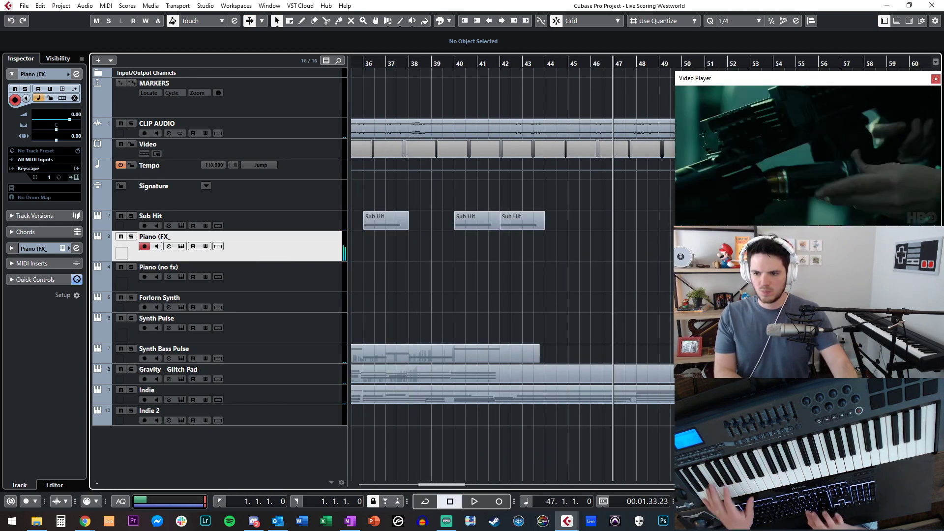
pyautogui.press('space')
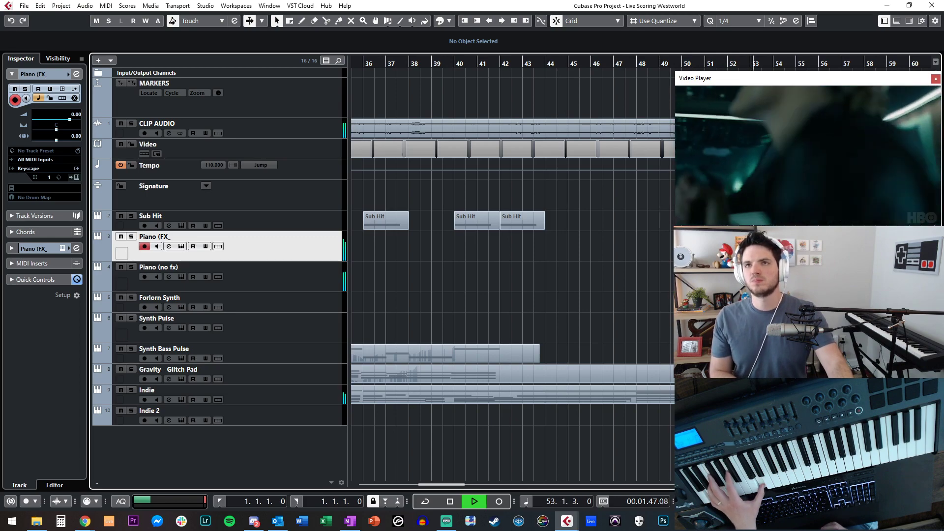
pyautogui.press('f')
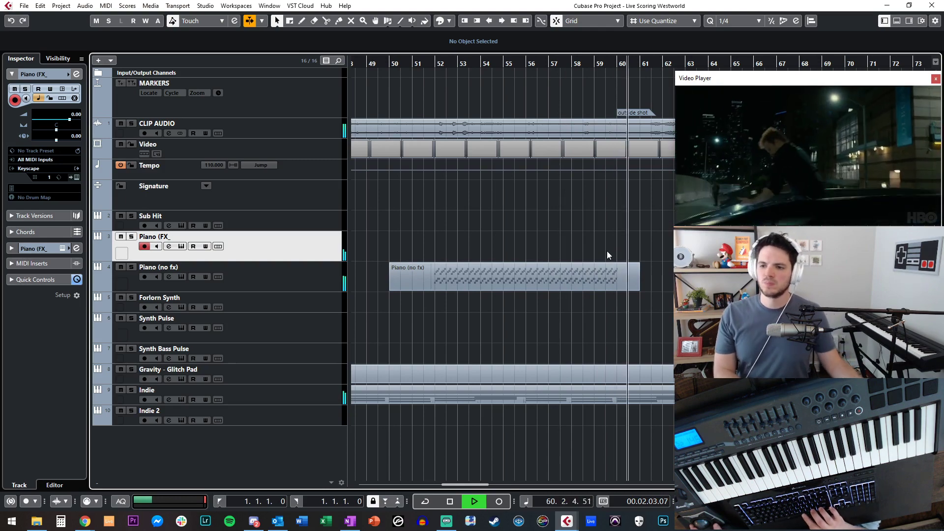
# Continue playback past the outside shot marker to about bar 83, auditioning the Synth Bass Pulse track and selecting the Synth Pulse track
pyautogui.hscroll(5, 570, 246)
pyautogui.hscroll(2, 560, 243)
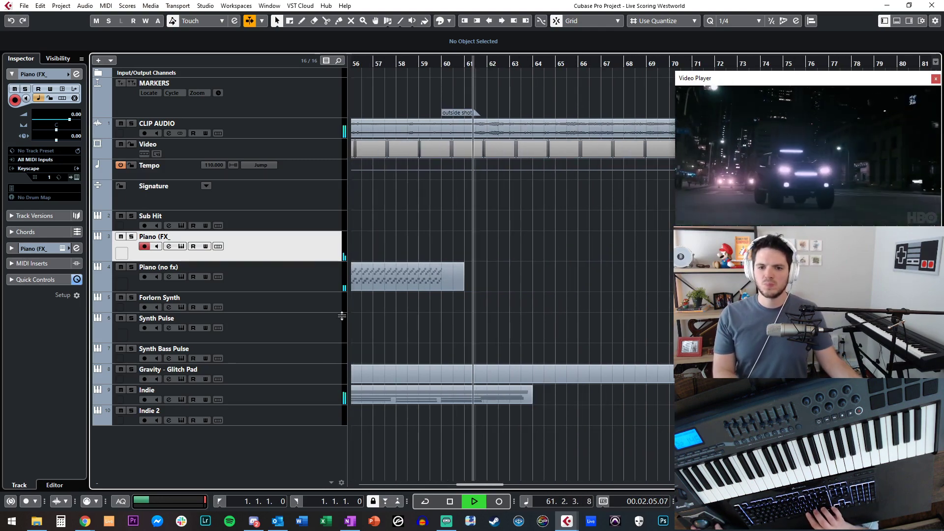
pyautogui.click(289, 360)
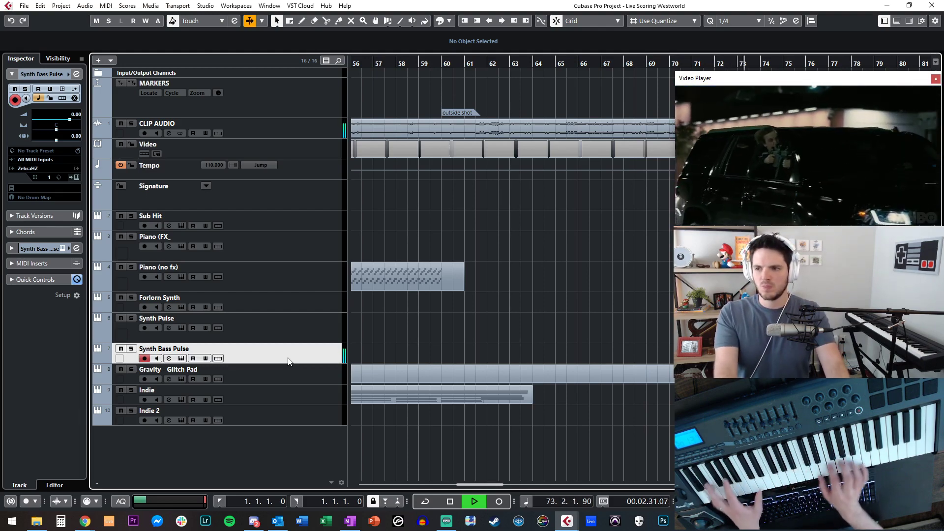
pyautogui.press('g')
pyautogui.press('g')
pyautogui.press('g')
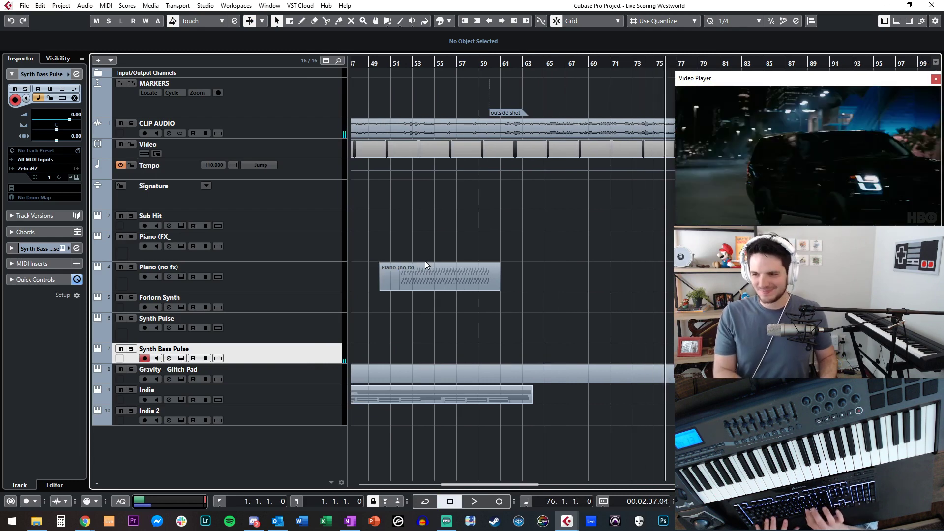
pyautogui.press('space')
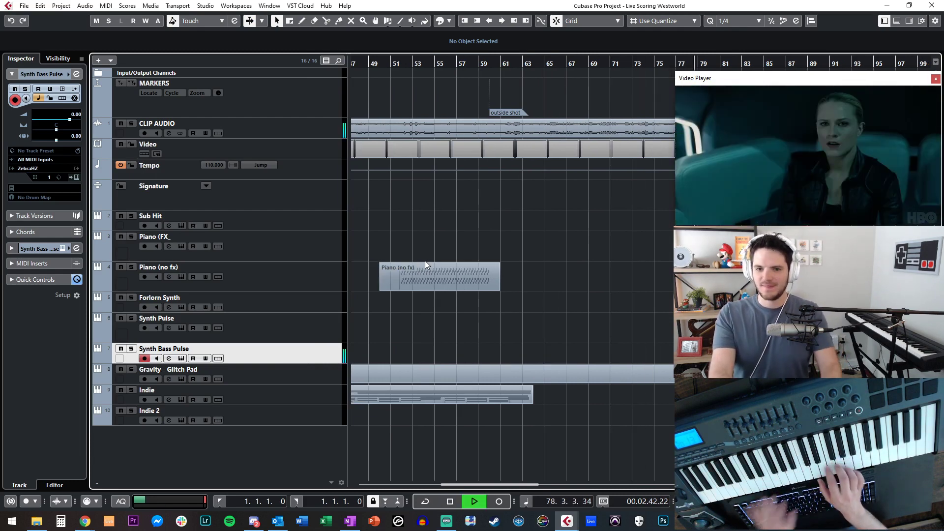
pyautogui.click(322, 332)
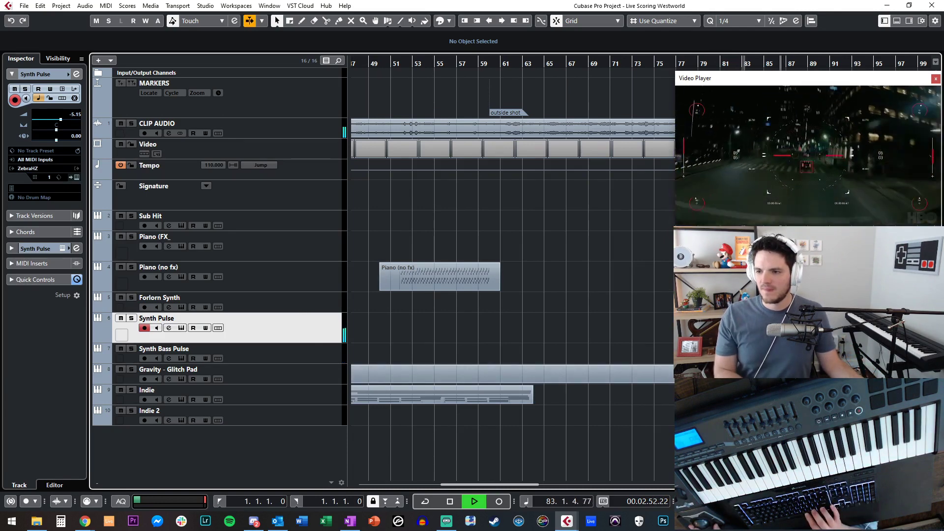
# Move the Gravity - Glitch Pad part near bar 84 earlier so that it starts at 78.4.1
pyautogui.moveTo(780, 374); pyautogui.dragTo(706, 375)
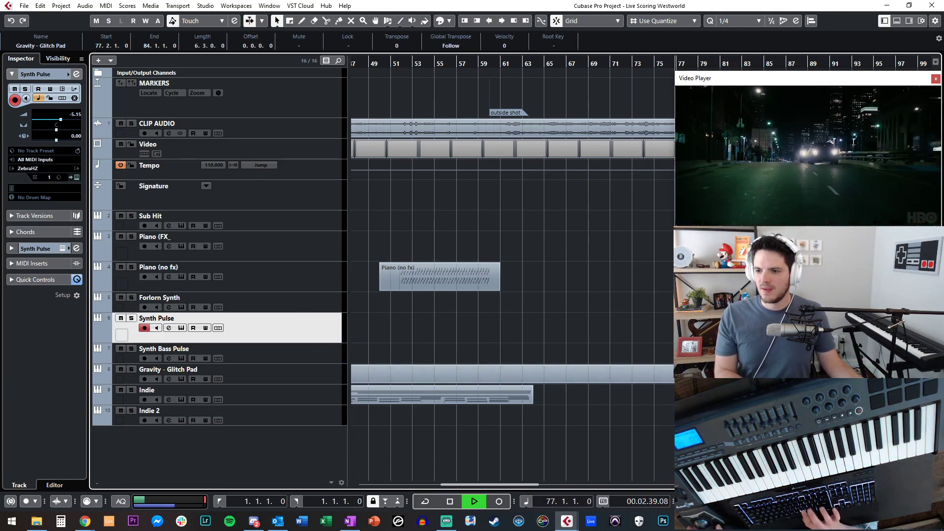
pyautogui.press('h')
pyautogui.press('h')
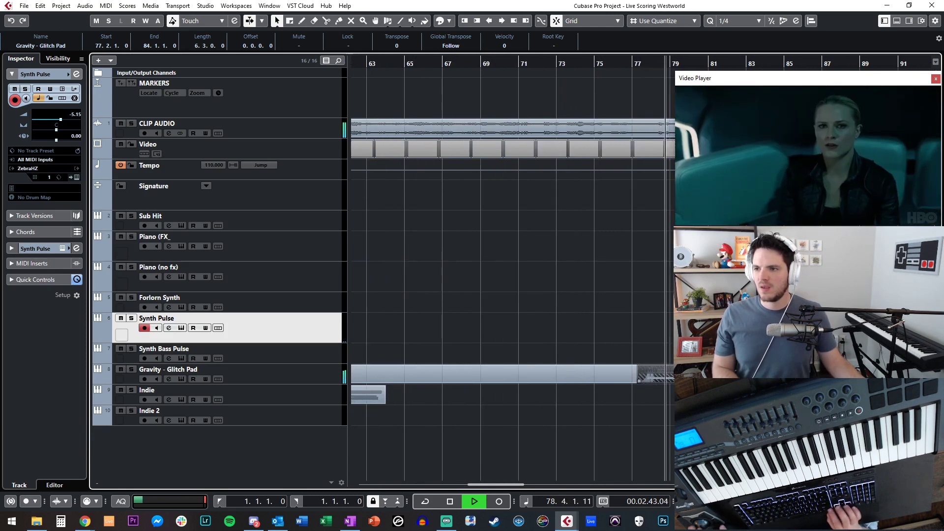
pyautogui.press('f')
pyautogui.moveTo(600, 374); pyautogui.dragTo(628, 374)
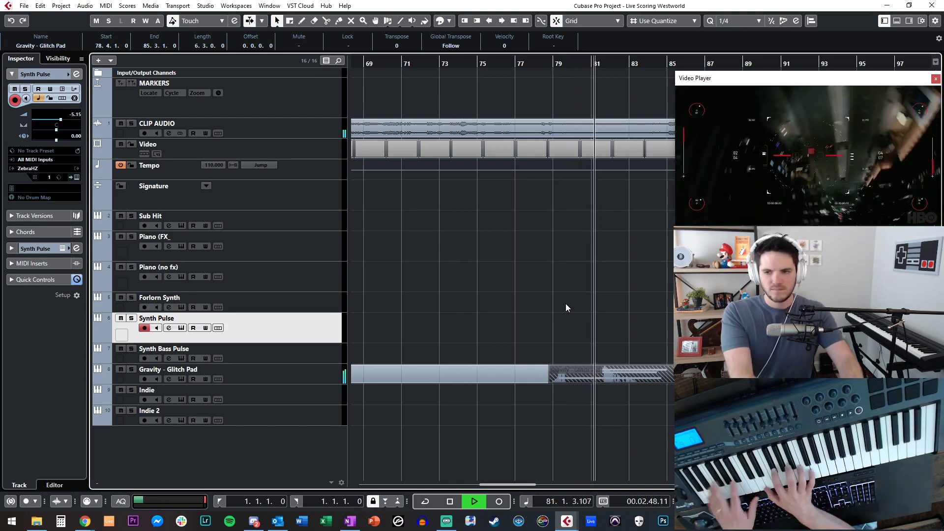
# Record a Synth Bass Pulse part from bar 83 to about bar 105 and check its sustained note in the key editor
pyautogui.click(267, 355)
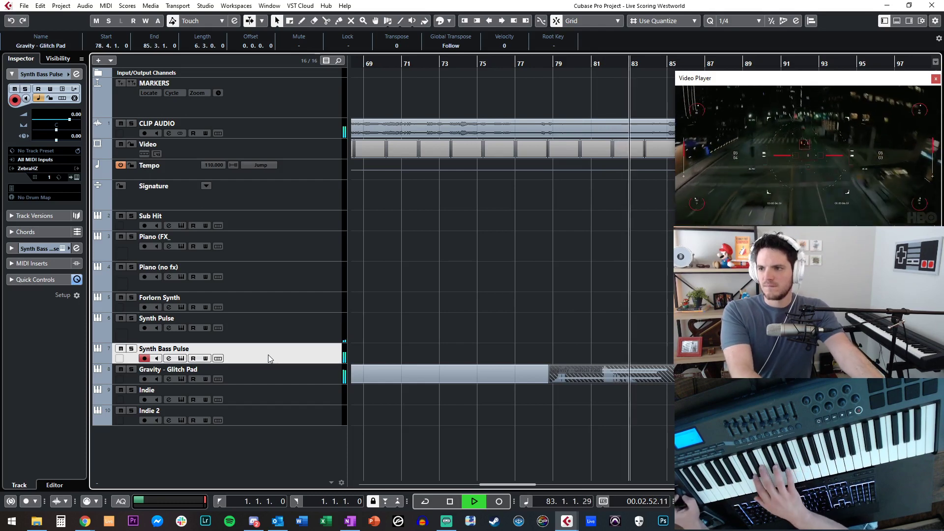
pyautogui.press('KP_Multiply')
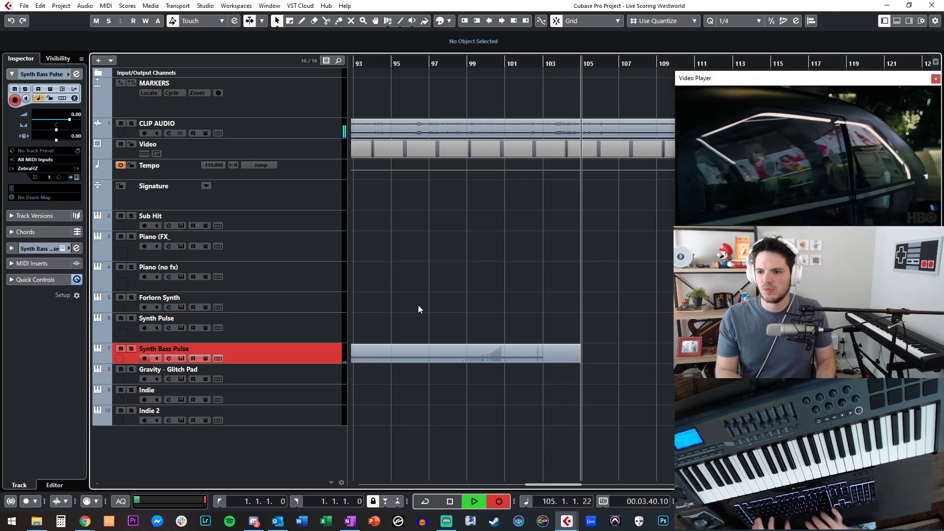
pyautogui.press('space')
pyautogui.doubleClick(495, 350)
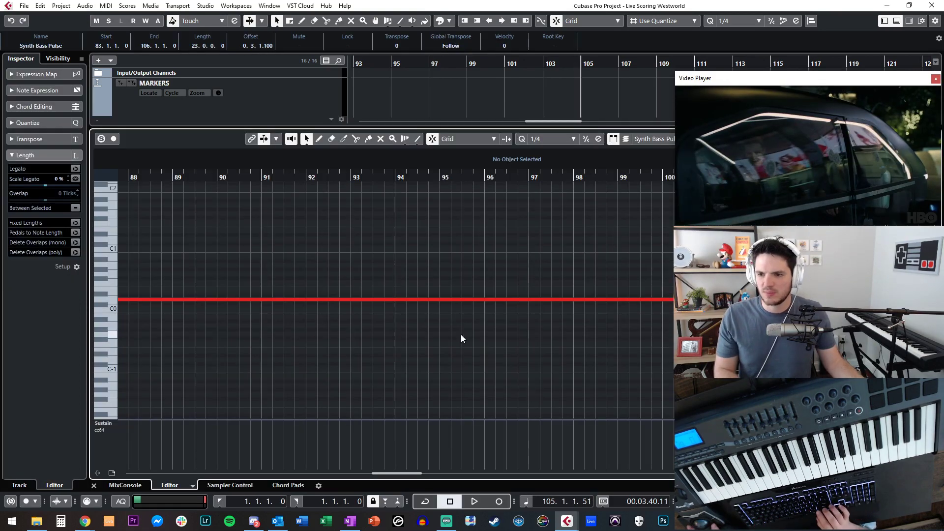
pyautogui.moveTo(389, 299); pyautogui.dragTo(477, 299)
pyautogui.press('Return')
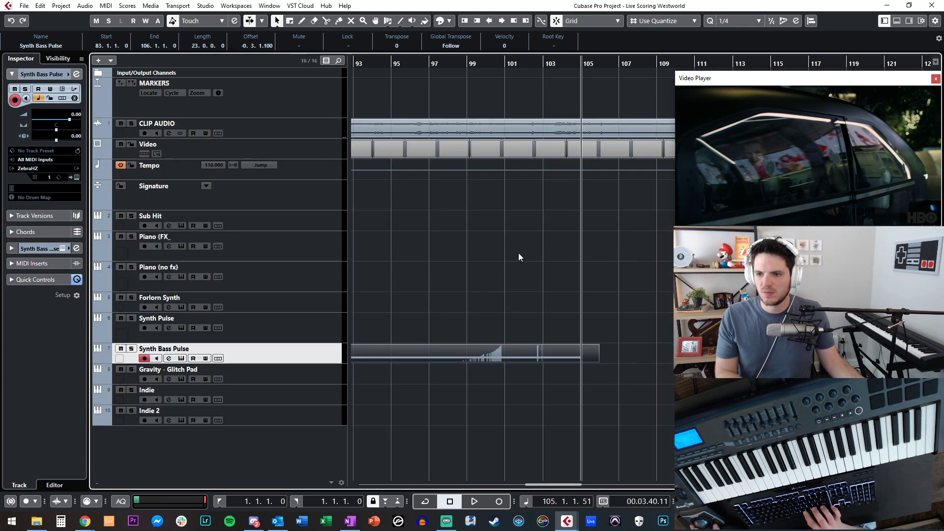
# Move the Act 3 - stop car marker to bar 105 and the Act 2 - angry marker to bar 79
pyautogui.hscroll(3, 528, 125)
pyautogui.moveTo(600, 107); pyautogui.dragTo(426, 110)
pyautogui.hscroll(-8, 429, 123)
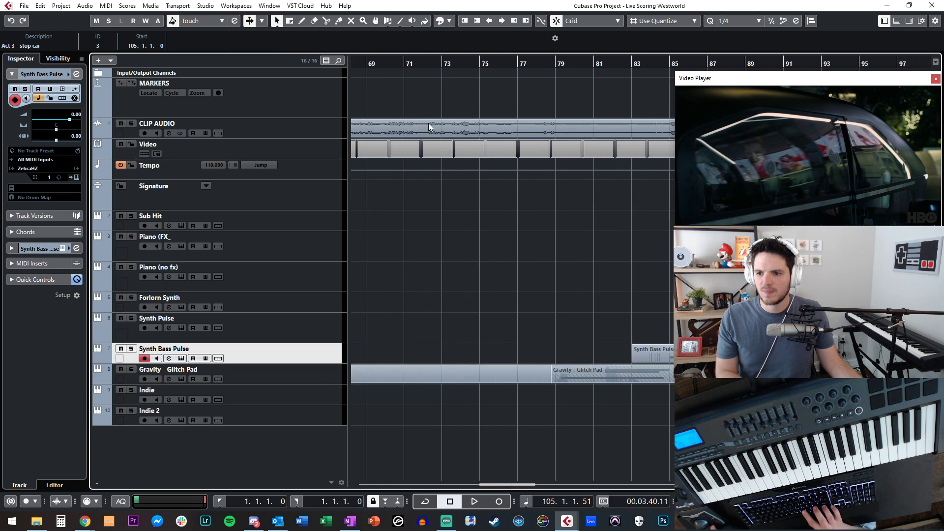
pyautogui.moveTo(592, 111)
pyautogui.mouseDown()
pyautogui.moveTo(543, 120)
pyautogui.moveTo(448, 109)
pyautogui.mouseUp()
pyautogui.hscroll(1, 452, 100)
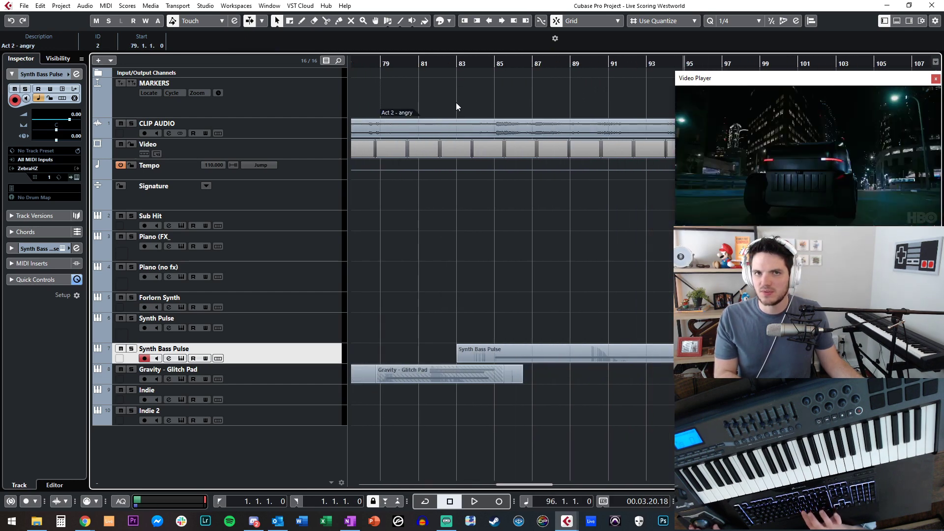
# Play from the Act 2 - angry marker and inspect the start of the Synth Bass Pulse note in the key editor
pyautogui.press('KP_Subtract')
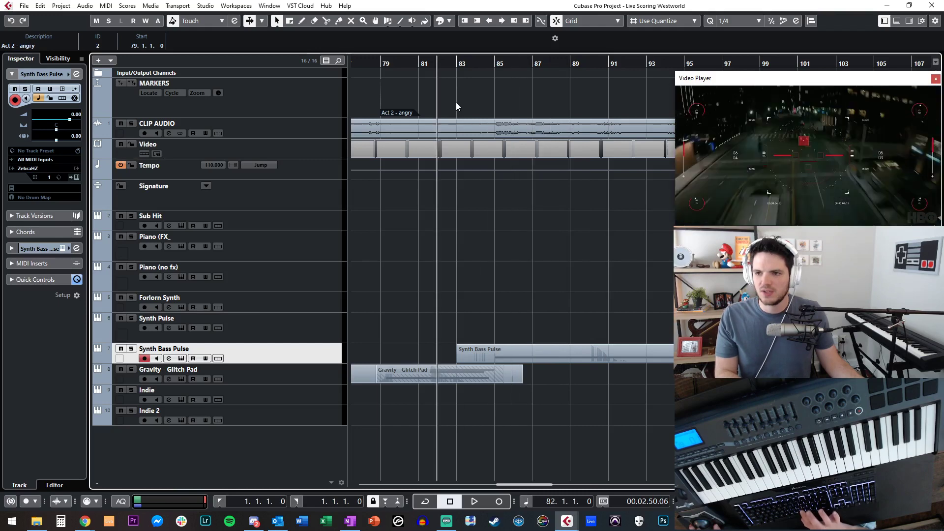
pyautogui.hotkey('shift', 'n')
pyautogui.press('space')
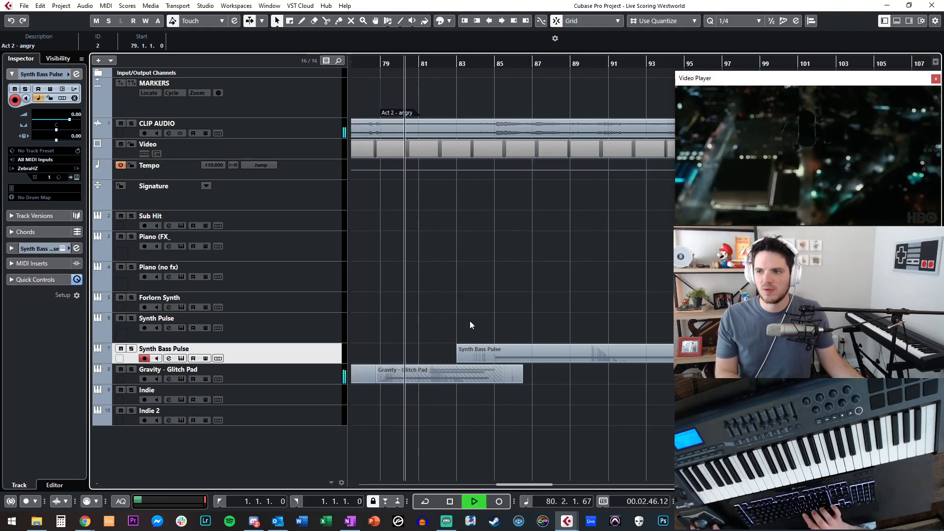
pyautogui.click(492, 356)
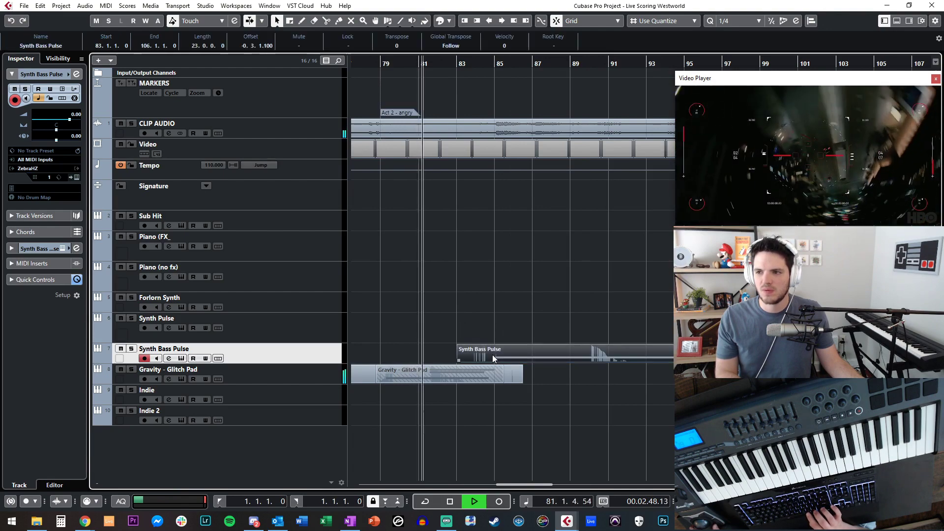
pyautogui.doubleClick(492, 355)
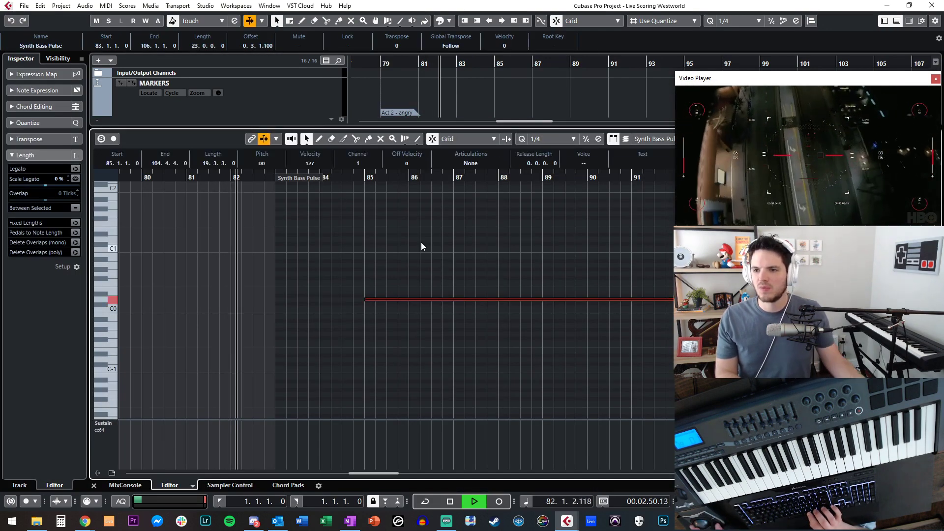
pyautogui.click(424, 248)
pyautogui.press('Return')
pyautogui.click(486, 293)
pyautogui.hscroll(1, 485, 293)
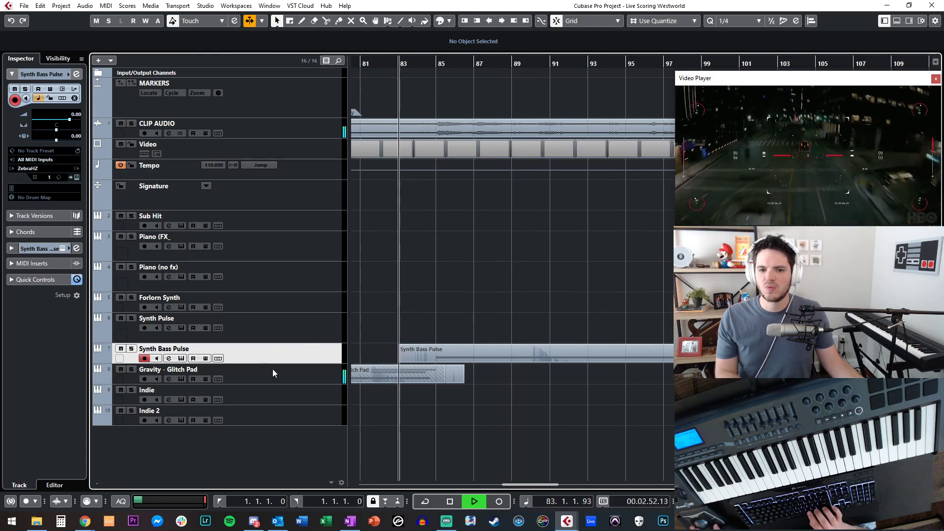
# Record an Indie part from bar 84 to bar 106, just past the Act 3 - stop car marker
pyautogui.click(287, 398)
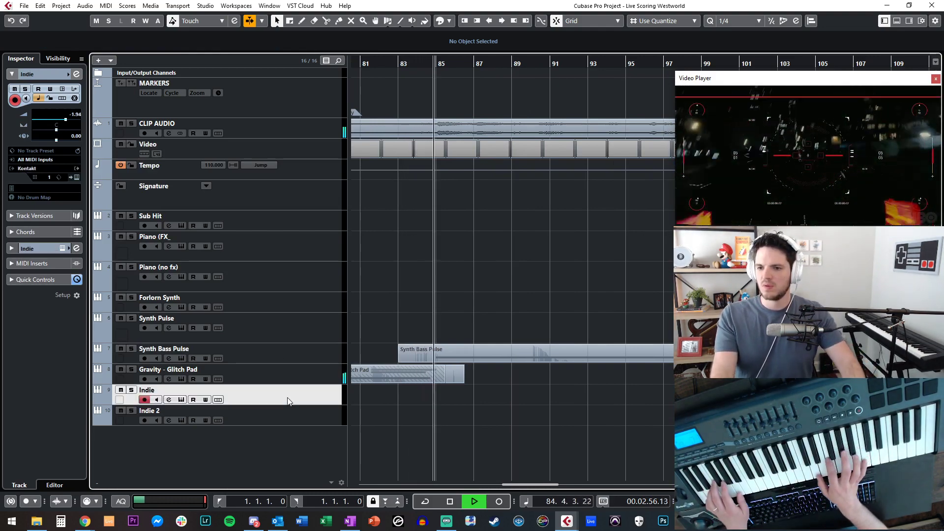
pyautogui.press('space')
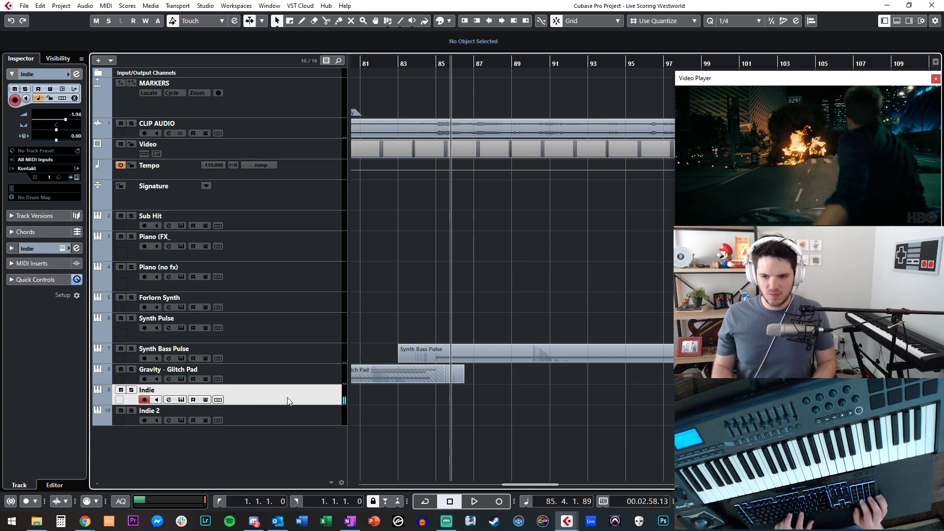
pyautogui.press('KP_Multiply')
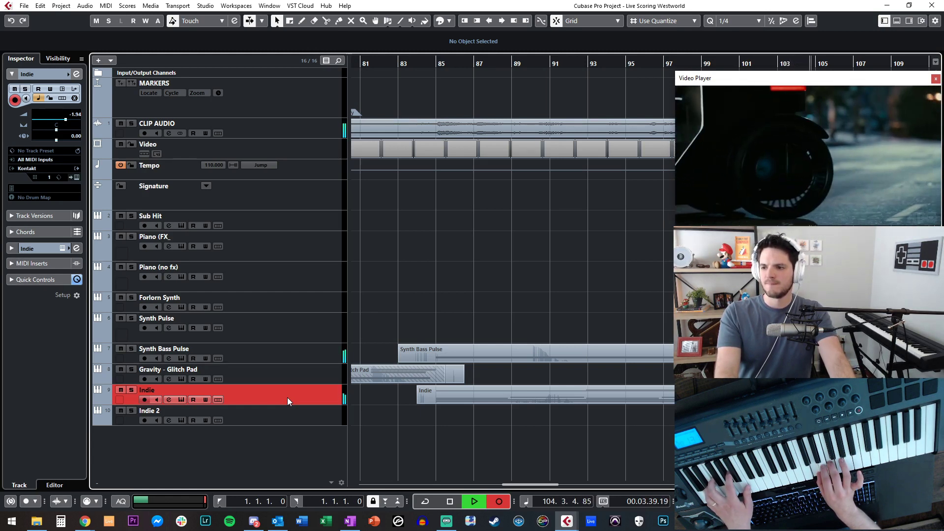
pyautogui.press('KP_Multiply')
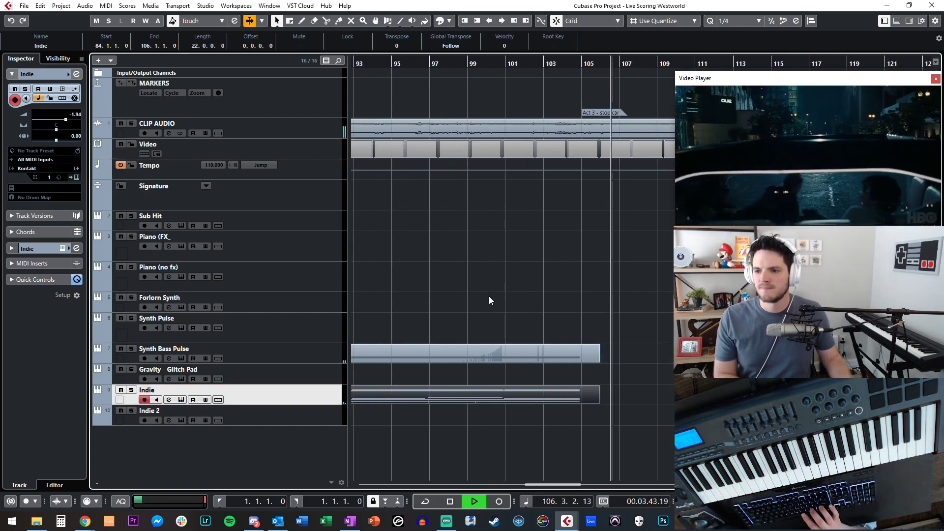
pyautogui.press('space')
# Review the notes of the newly recorded Indie part in the key editor
pyautogui.press('g')
pyautogui.press('g')
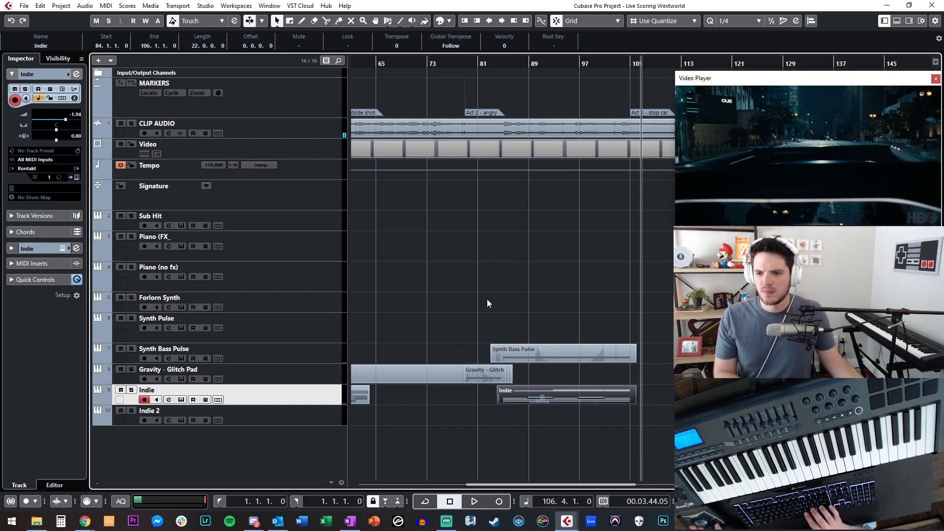
pyautogui.doubleClick(533, 390)
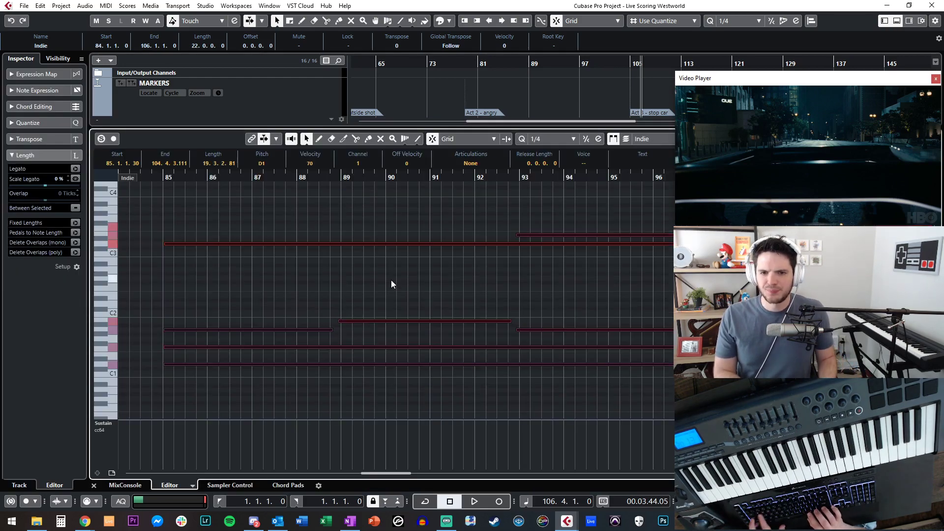
pyautogui.press('Return')
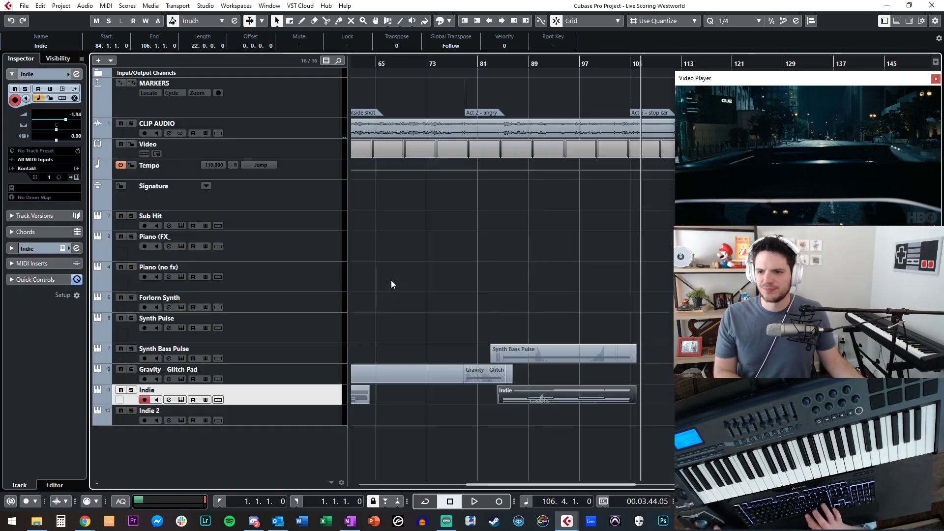
# Record a Gravity - Glitch Pad part from about bar 102 across the Act 3 - stop car marker to about bar 115
pyautogui.press('b')
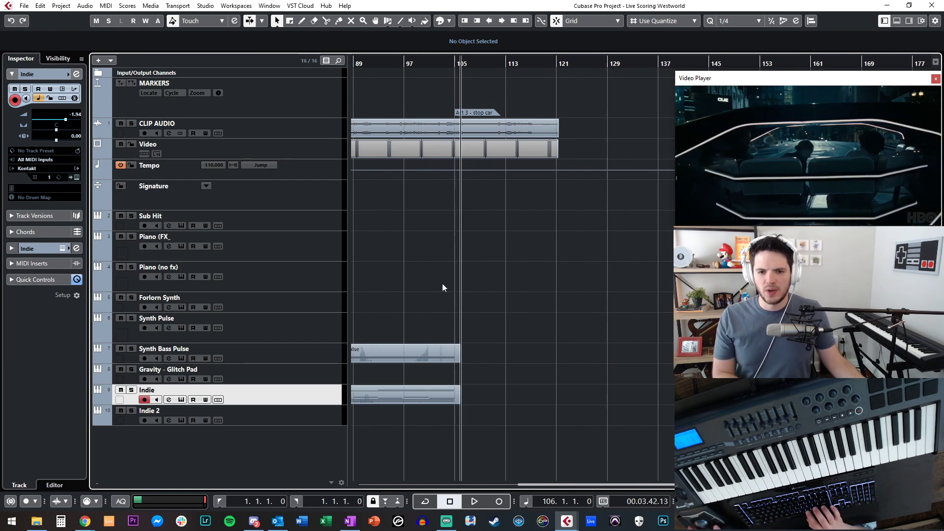
pyautogui.click(251, 371)
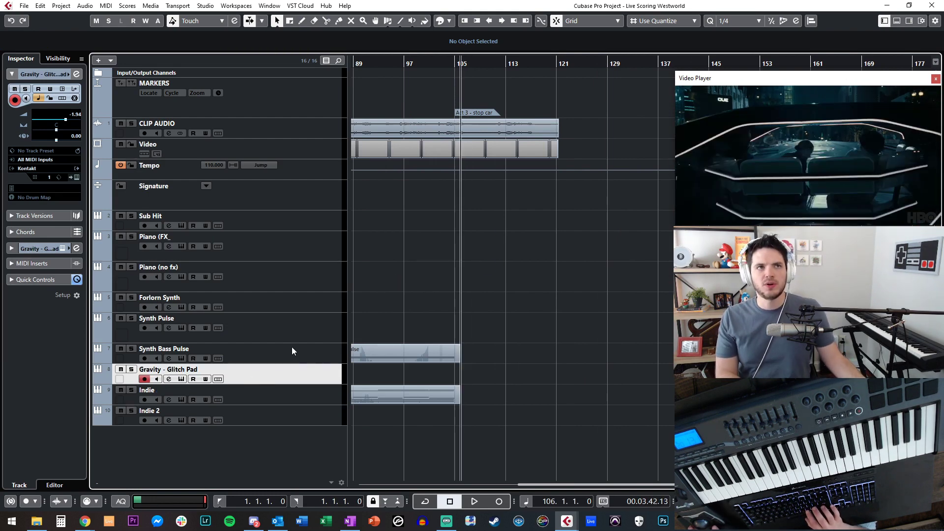
pyautogui.press('b')
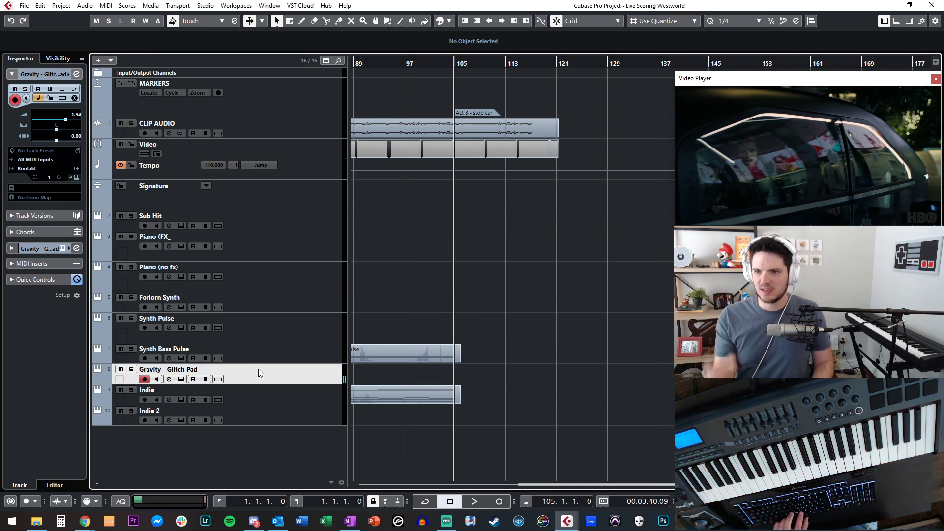
pyautogui.press('KP_Subtract')
pyautogui.press('KP_Subtract')
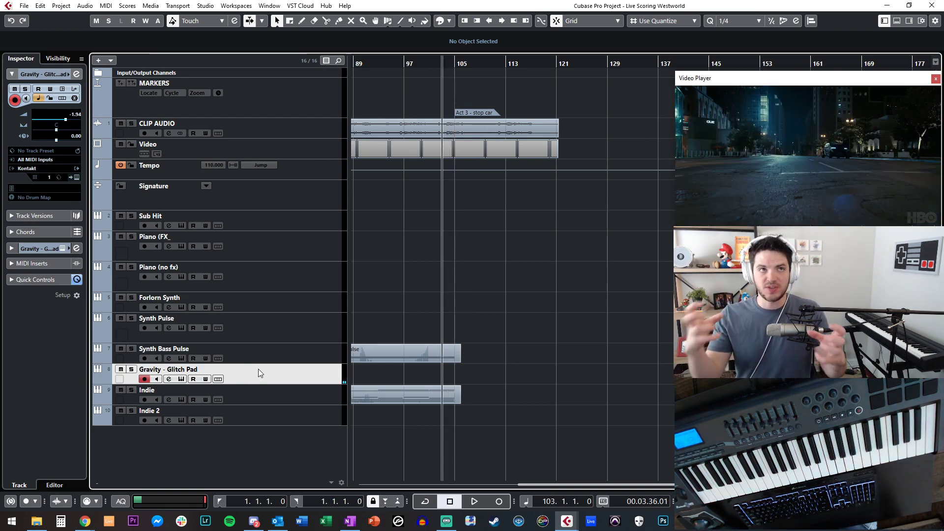
pyautogui.press('KP_Multiply')
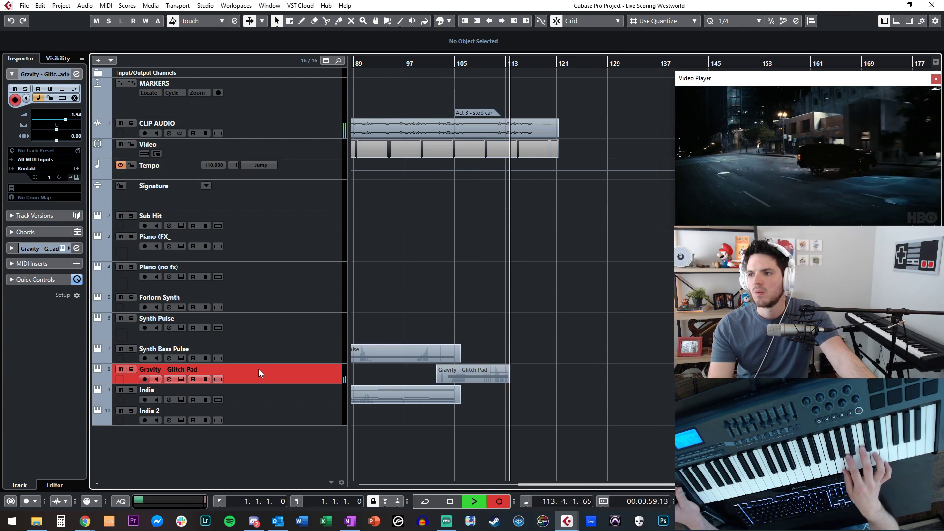
pyautogui.press('KP_Multiply')
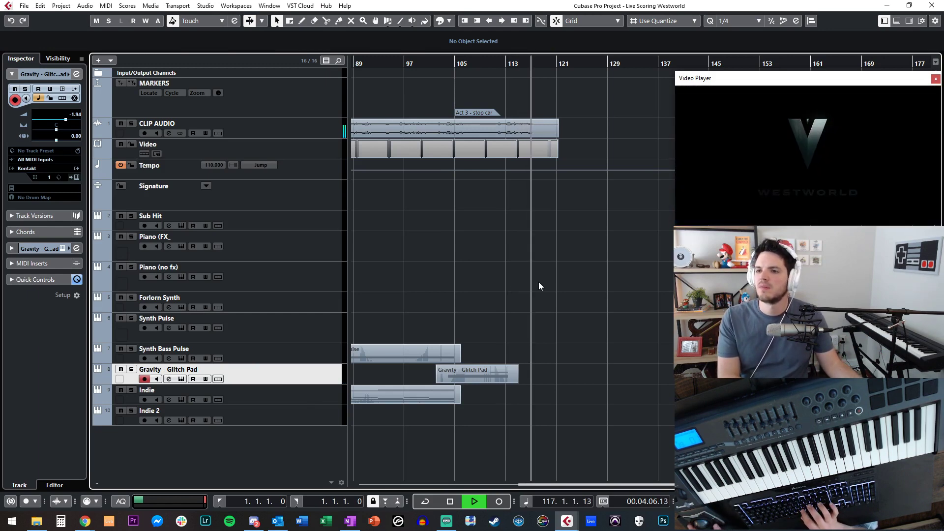
pyautogui.press('space')
# Play the transition into Act 3 from bar 103 with the Piano (FX_ track selected
pyautogui.click(509, 250)
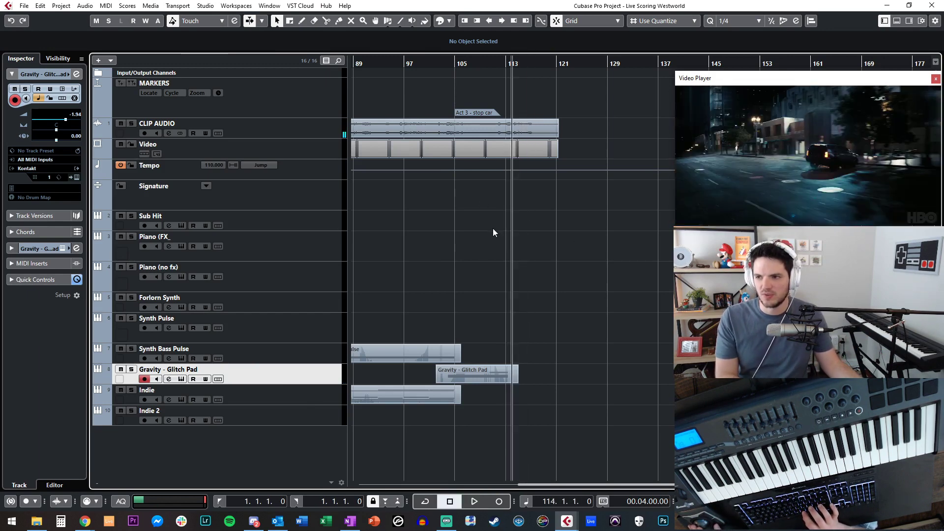
pyautogui.press('KP_Subtract')
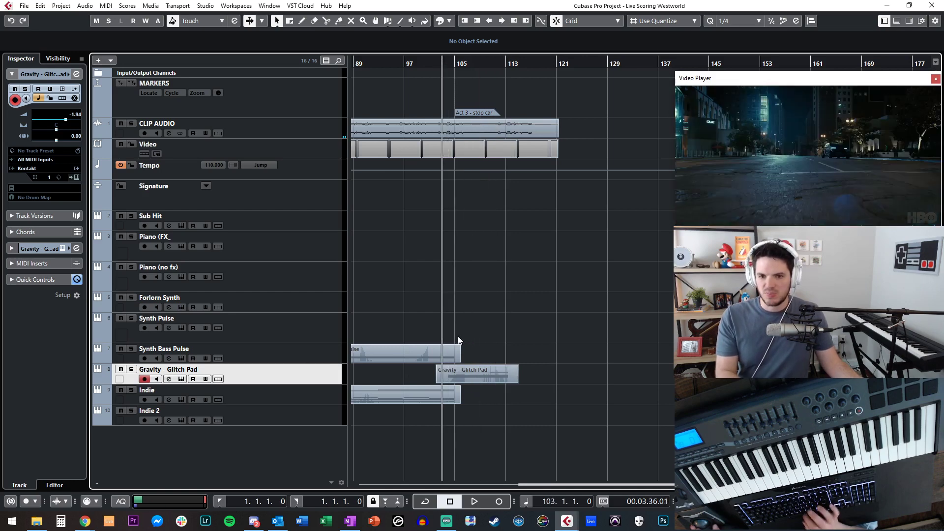
pyautogui.click(281, 357)
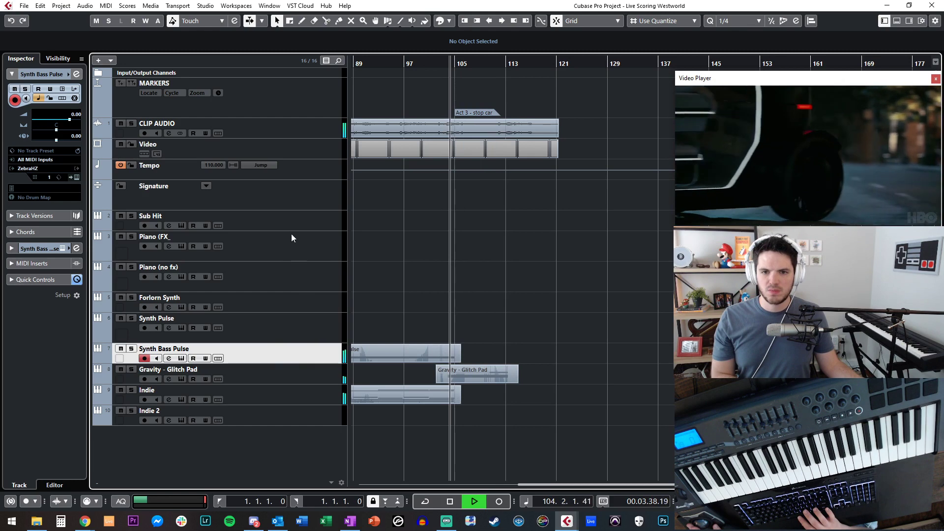
pyautogui.click(284, 251)
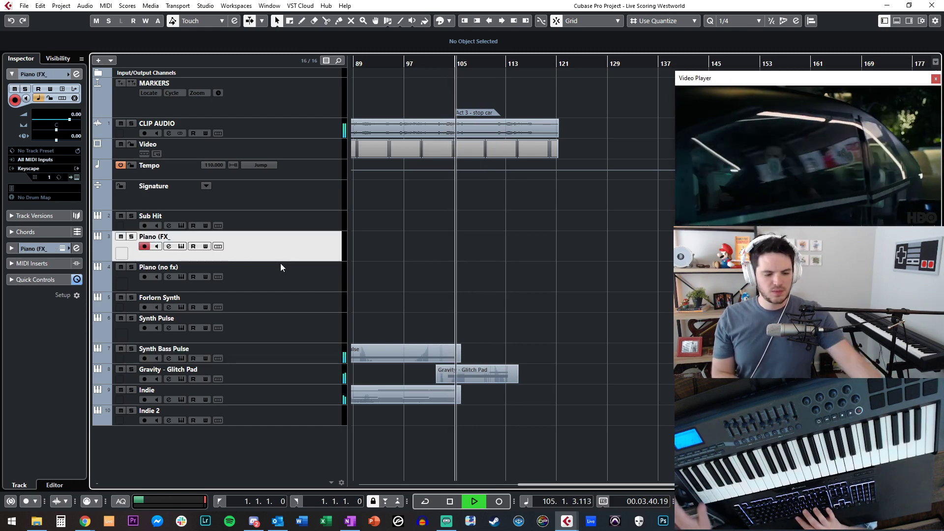
pyautogui.press('space')
# Return to the project start and split the opening Piano, Synth Pulse and Indie 2 events at bar 5
pyautogui.hscroll(-2, 500, 291)
pyautogui.press('g')
pyautogui.hotkey('shift', 'g')
pyautogui.press('g')
pyautogui.press('g')
pyautogui.press('g')
pyautogui.press('g')
pyautogui.press('g')
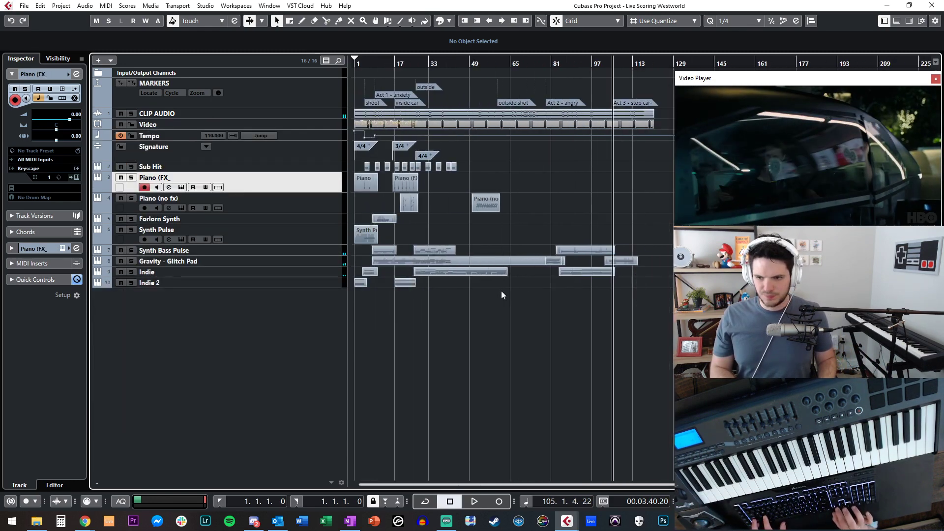
pyautogui.press('h')
pyautogui.press('h')
pyautogui.press('h')
pyautogui.press('h')
pyautogui.press('h')
pyautogui.press('h')
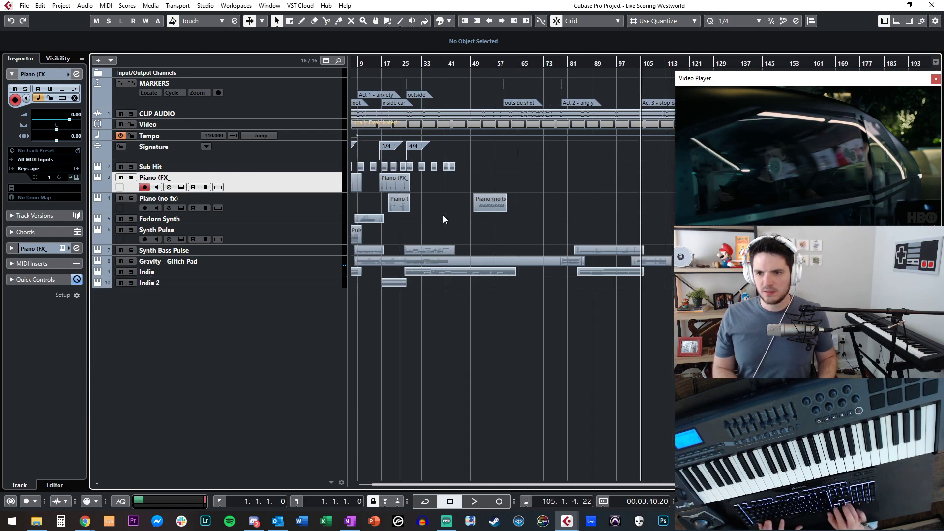
pyautogui.press('KP_Decimal')
pyautogui.press('h')
pyautogui.press('h')
pyautogui.press('h')
pyautogui.press('h')
pyautogui.press('h')
pyautogui.press('h')
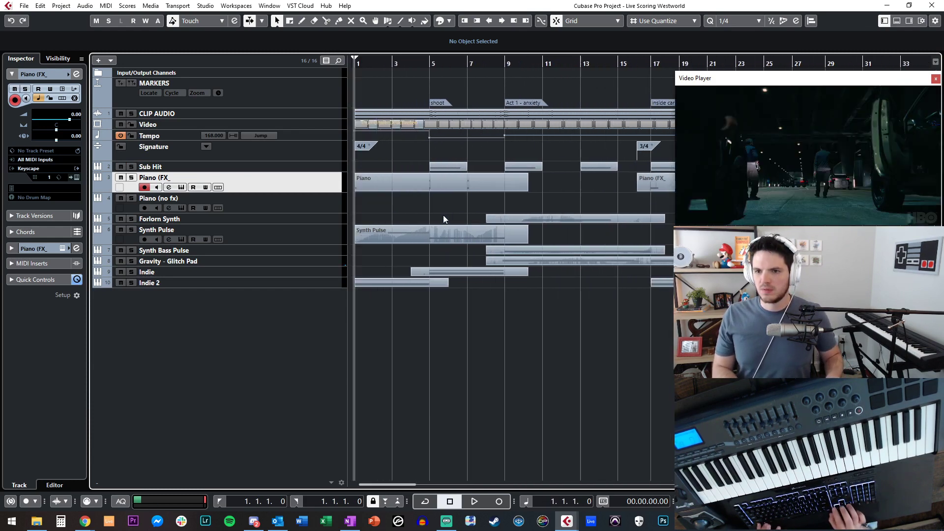
pyautogui.click(383, 179)
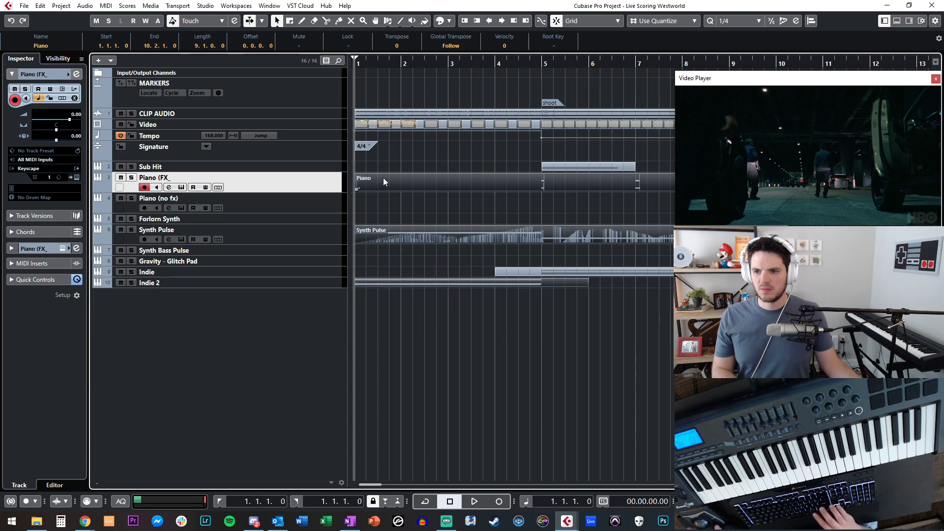
pyautogui.keyDown('alt'); pyautogui.click(542, 189); pyautogui.keyUp('alt')
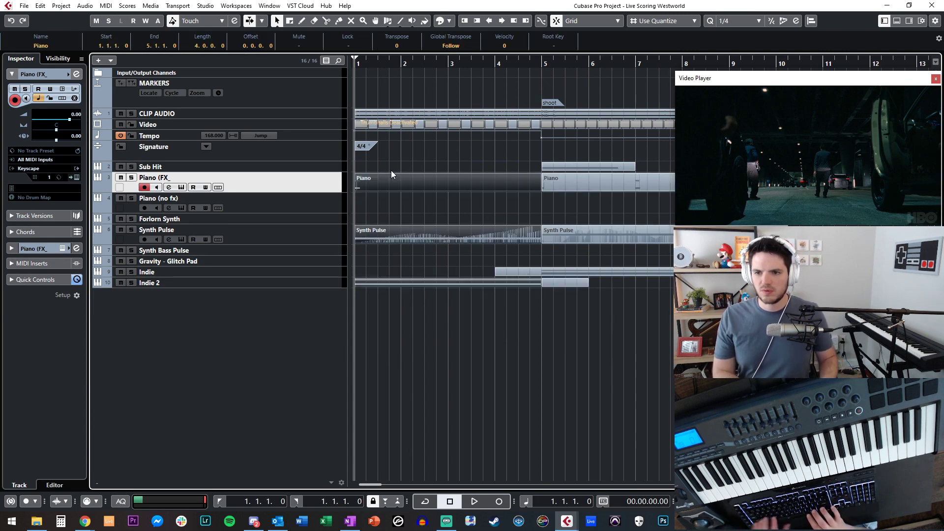
# Place the playhead at bar 107, two bars past the Act 3 - stop car marker
pyautogui.hscroll(20, 474, 190)
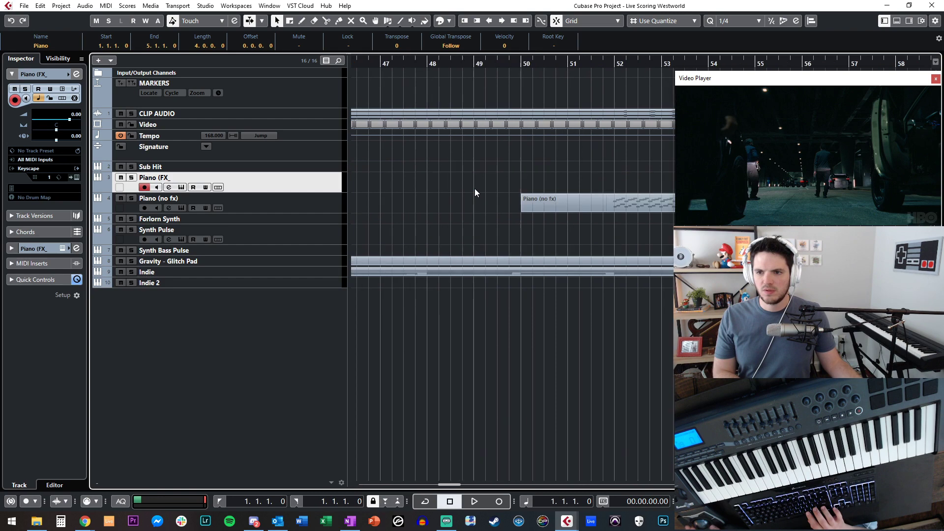
pyautogui.hscroll(12, 475, 192)
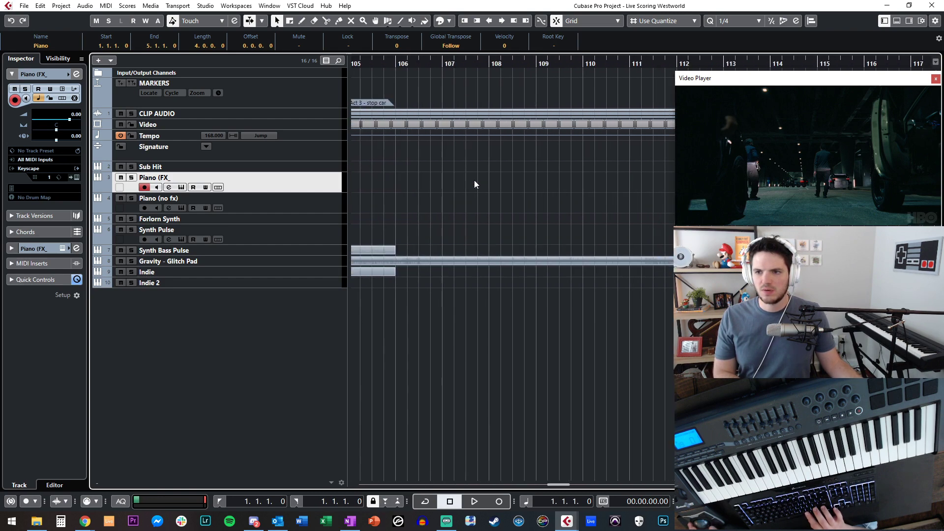
pyautogui.click(468, 56)
pyautogui.click(517, 105)
pyautogui.press('ctrl+KP_Add')
pyautogui.press('ctrl+KP_Add')
pyautogui.press('ctrl+KP_Add')
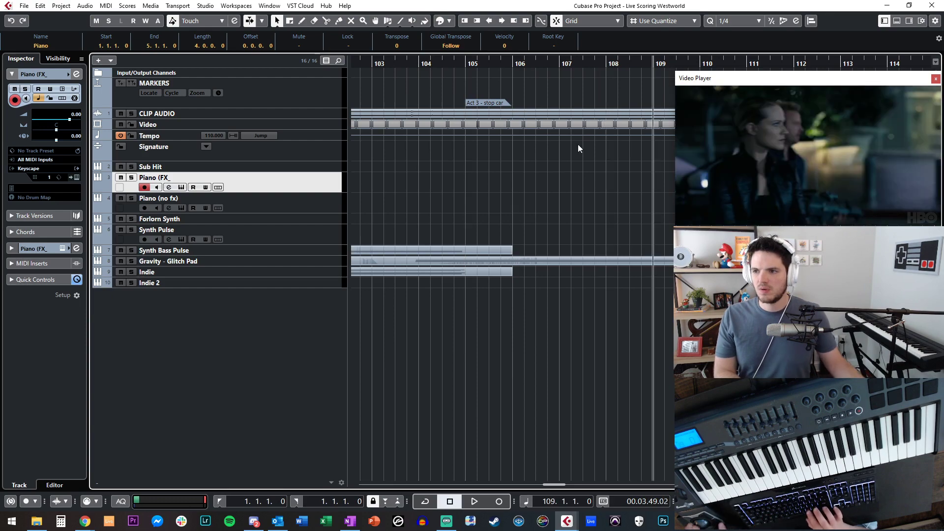
pyautogui.hscroll(-2, 604, 191)
pyautogui.press('ctrl+KP_Subtract')
pyautogui.press('ctrl+KP_Subtract')
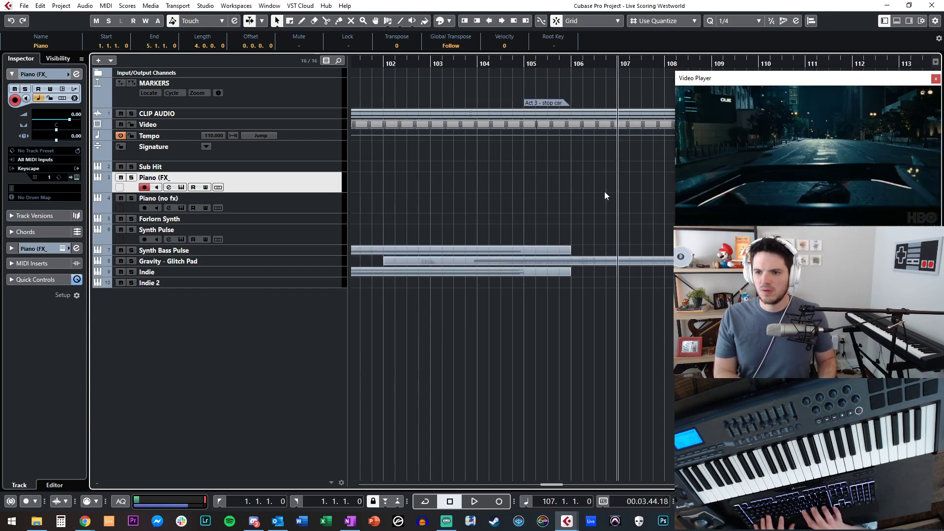
# Play the start of Act 3 from bar 105 to check where the copied opening parts should enter
pyautogui.hotkey('shift', 'g')
pyautogui.press('g')
pyautogui.press('g')
pyautogui.press('g')
pyautogui.press('g')
pyautogui.hotkey('shift', 'h')
pyautogui.hotkey('shift', 'h')
pyautogui.hotkey('shift', 'h')
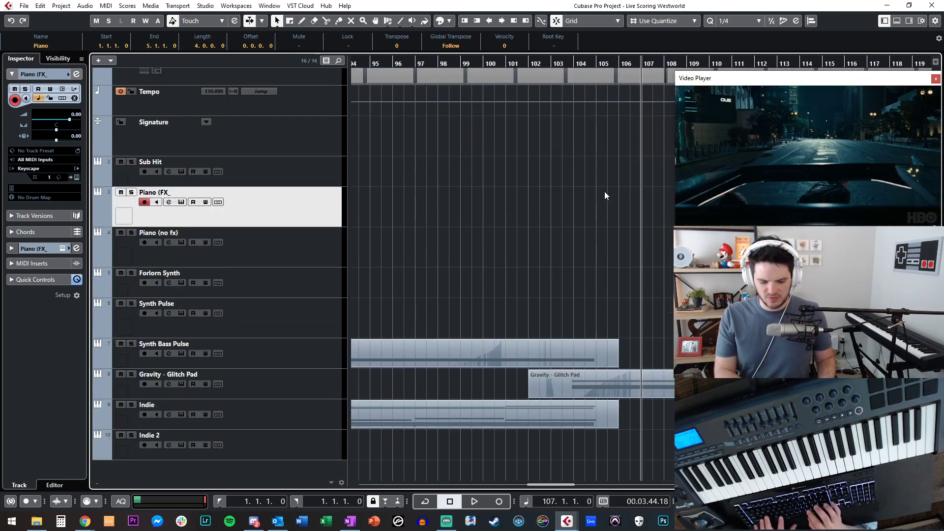
pyautogui.press('ctrl+KP_Subtract')
pyautogui.press('ctrl+KP_Subtract')
pyautogui.press('space')
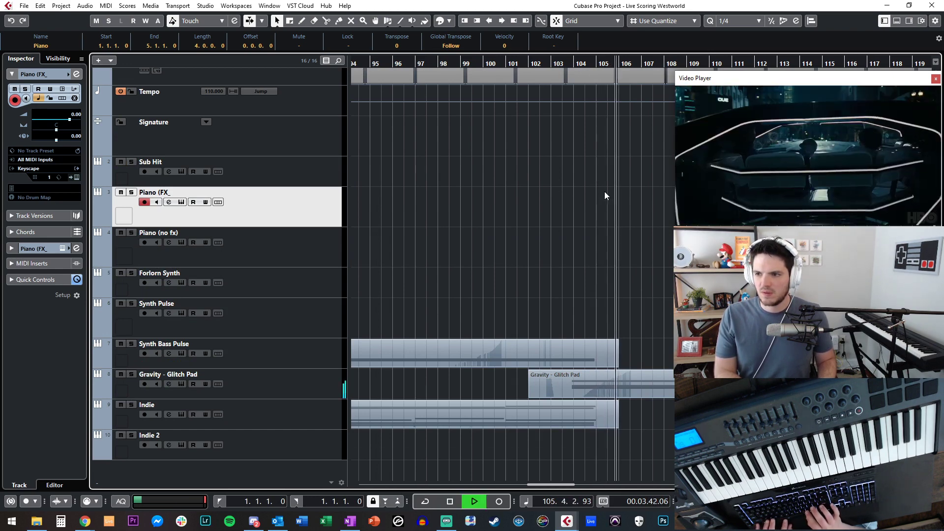
pyautogui.press('space')
pyautogui.press('h')
pyautogui.press('h')
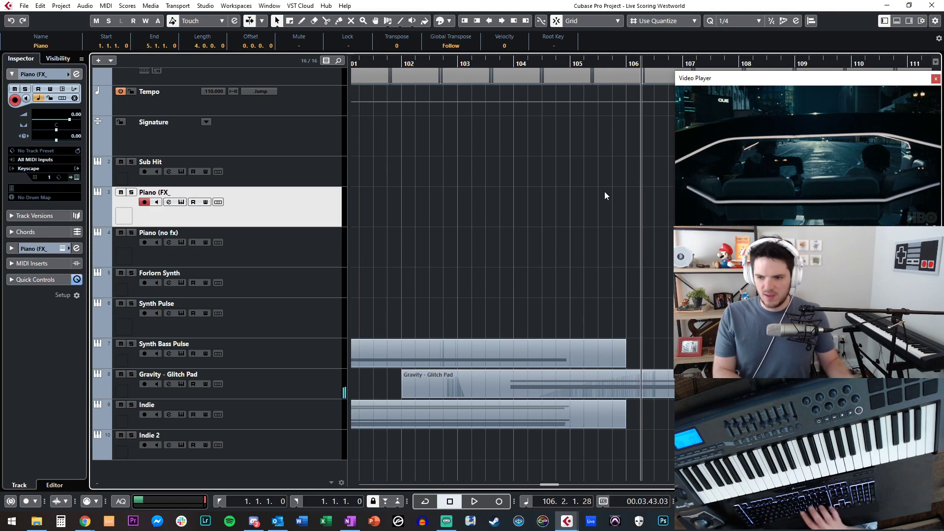
pyautogui.scroll(2, 510, 374)
pyautogui.scroll(-2, 580, 313)
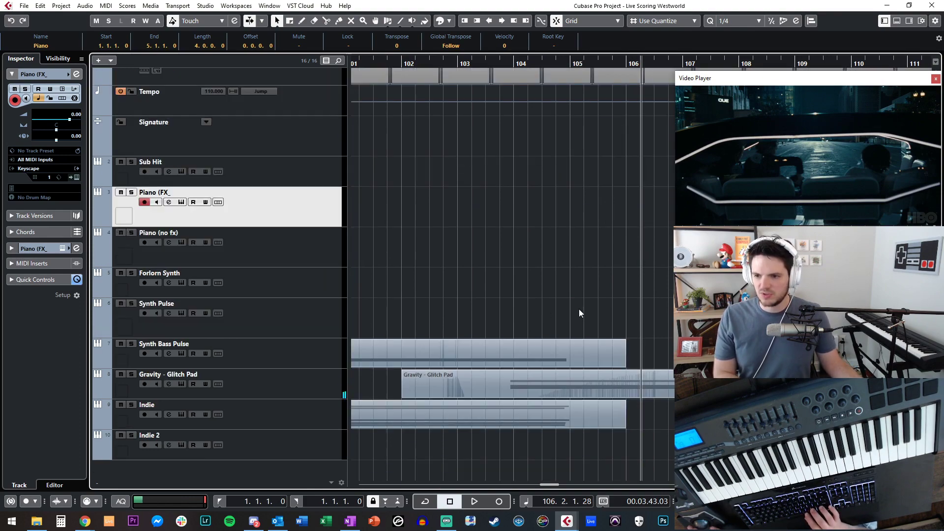
# Trim the start of the Act 3 Gravity - Glitch Pad notes to bar 106
pyautogui.doubleClick(587, 381)
pyautogui.moveTo(229, 313); pyautogui.dragTo(296, 285)
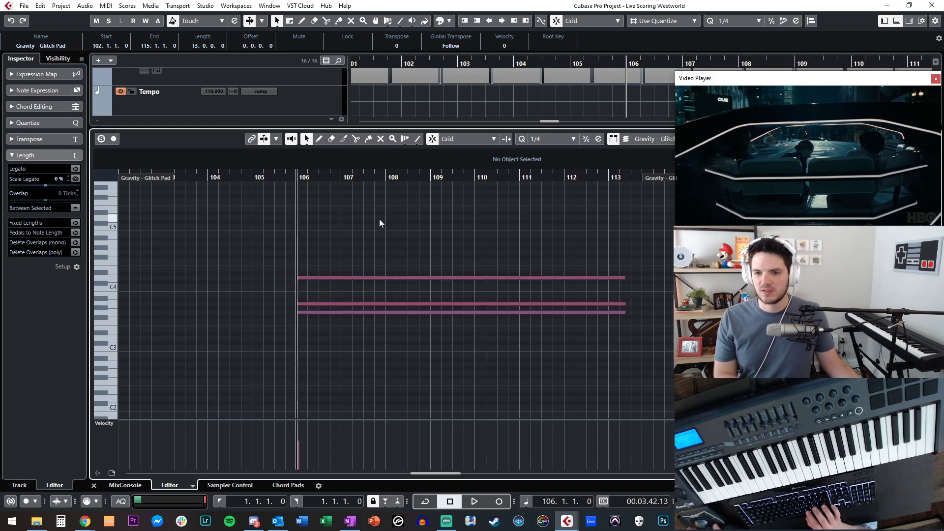
pyautogui.hotkey('ctrl', 'e')
# Paste the four-bar opening Piano, Synth Pulse and Indie 2 parts at bar 106 and play the passage from about bar 104
pyautogui.click(647, 315)
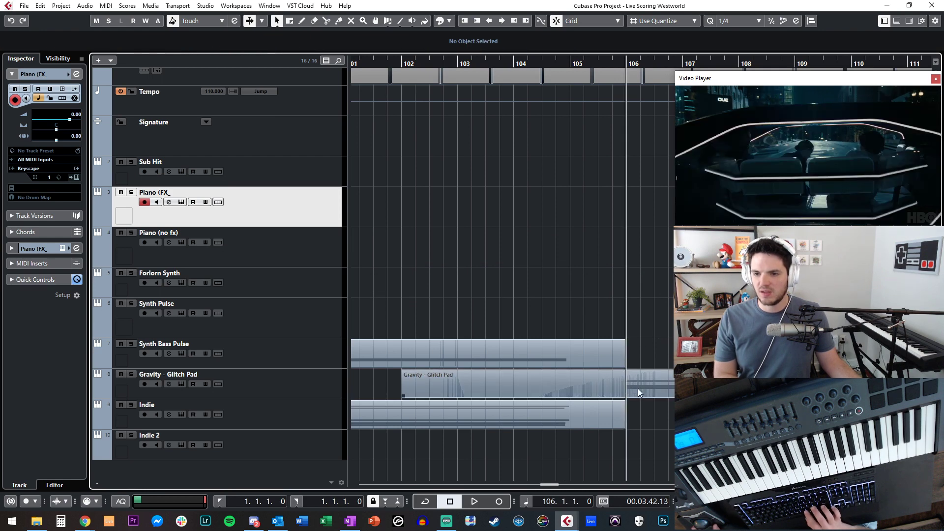
pyautogui.hotkey('ctrl', 'v')
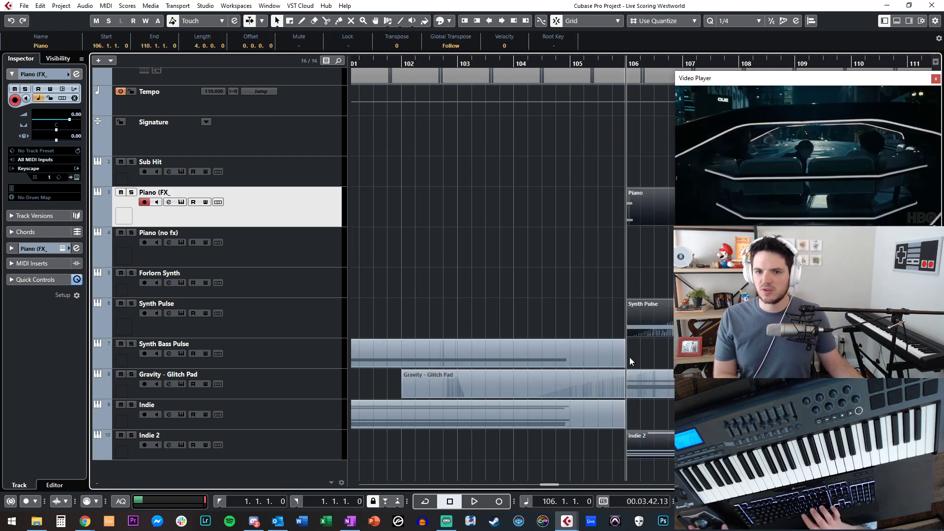
pyautogui.press('space')
pyautogui.click(559, 305)
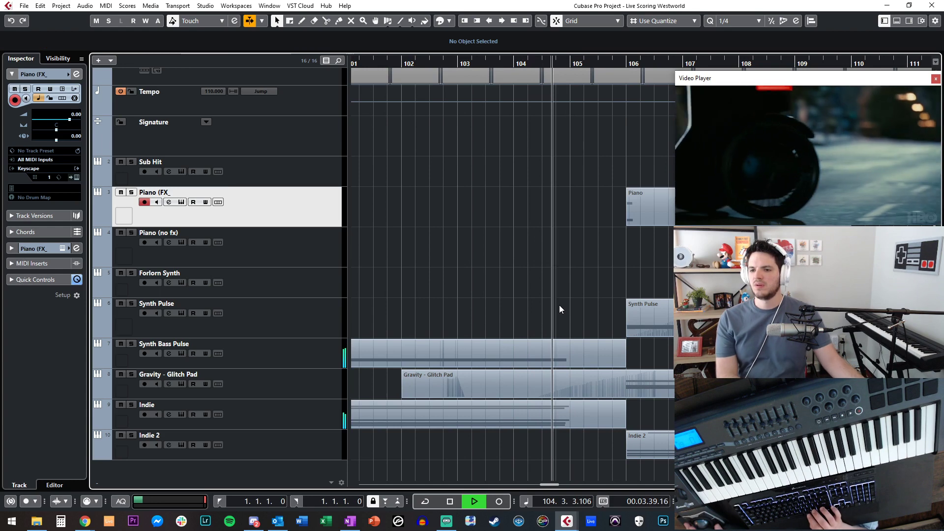
pyautogui.hscroll(2, 571, 288)
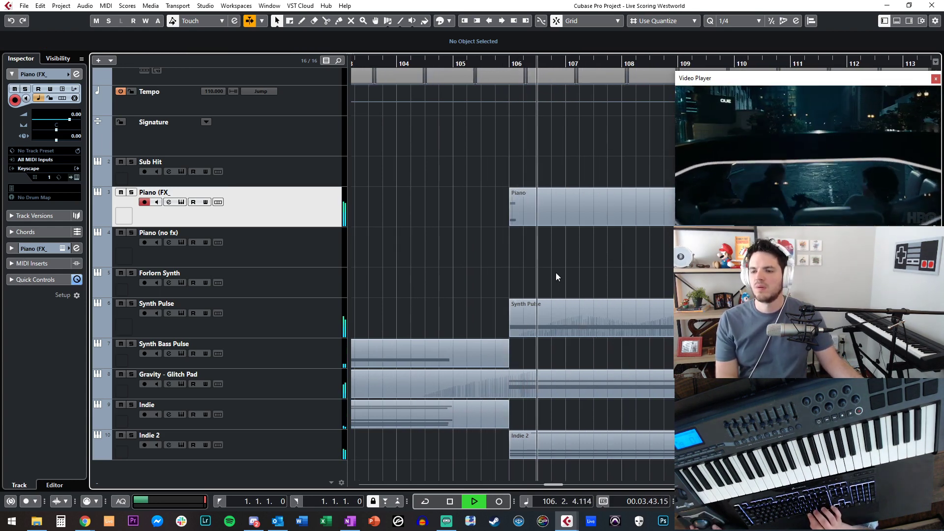
pyautogui.scroll(3, 556, 273)
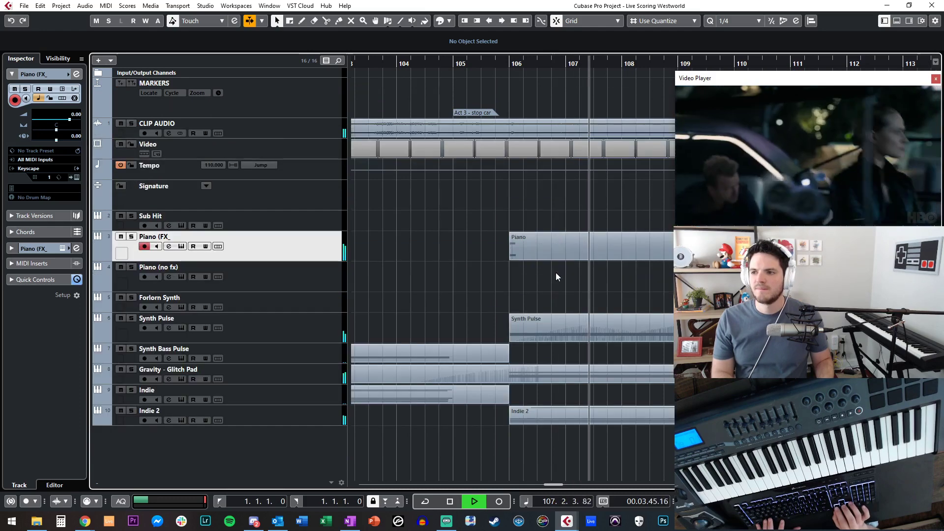
pyautogui.hscroll(2, 556, 272)
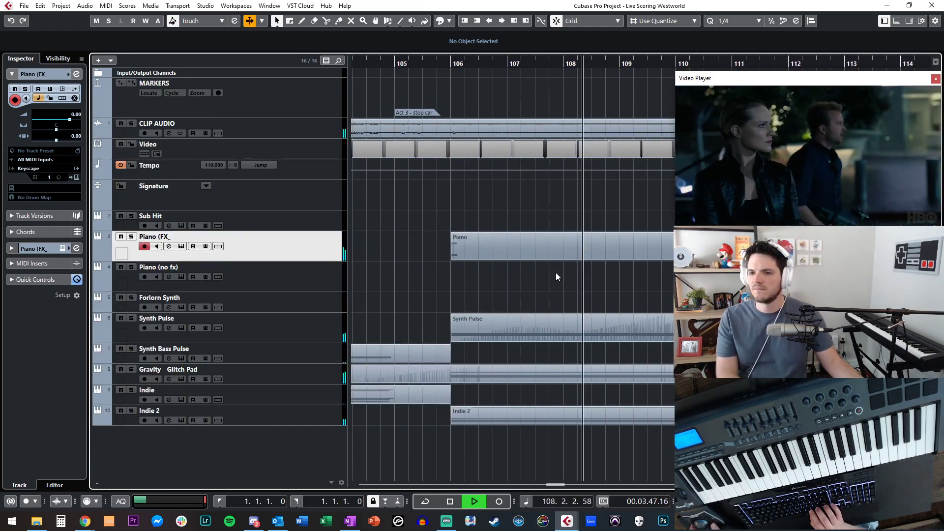
pyautogui.scroll(-2, 555, 277)
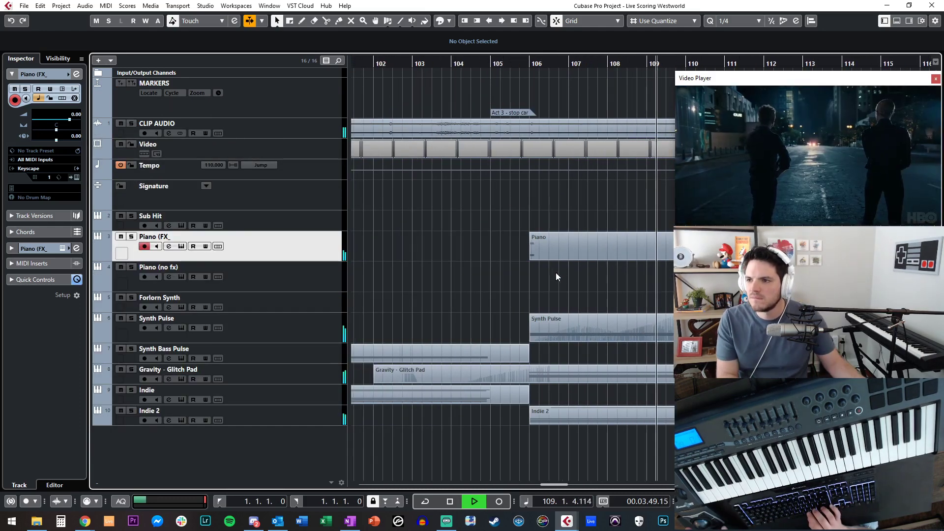
pyautogui.hscroll(3, 556, 272)
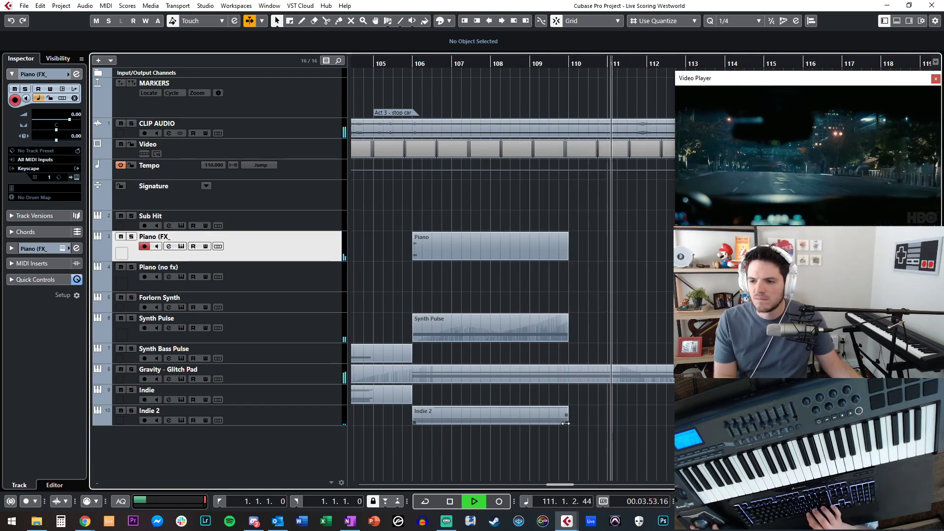
# Extend the pasted Indie 2 event to end at bar 114 and select its notes in the key editor
pyautogui.moveTo(566, 423); pyautogui.dragTo(604, 427)
pyautogui.press('space')
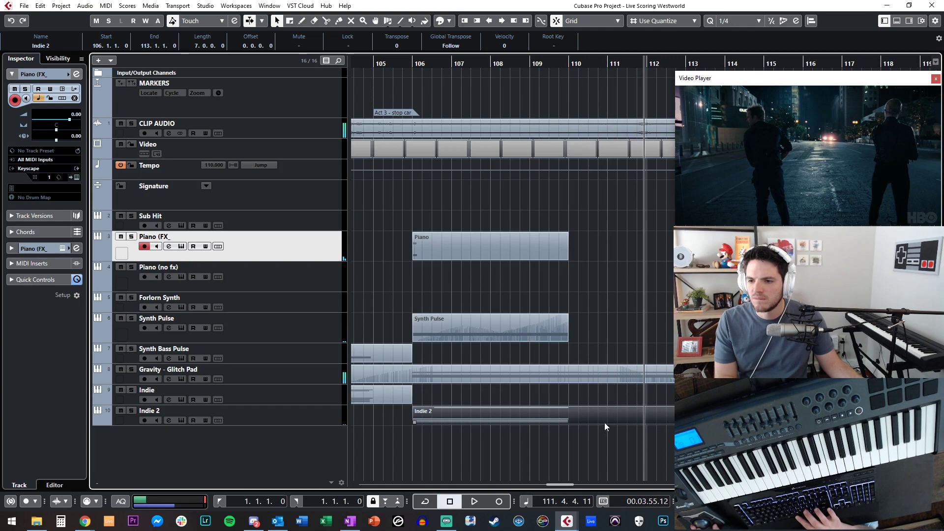
pyautogui.doubleClick(604, 423)
pyautogui.press('g')
pyautogui.press('g')
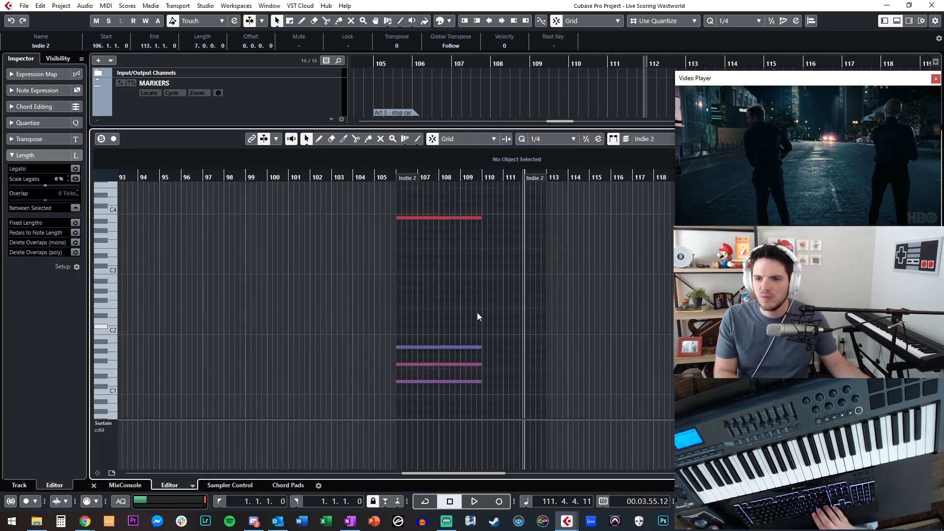
pyautogui.moveTo(531, 411); pyautogui.dragTo(443, 192)
pyautogui.press('h')
pyautogui.press('h')
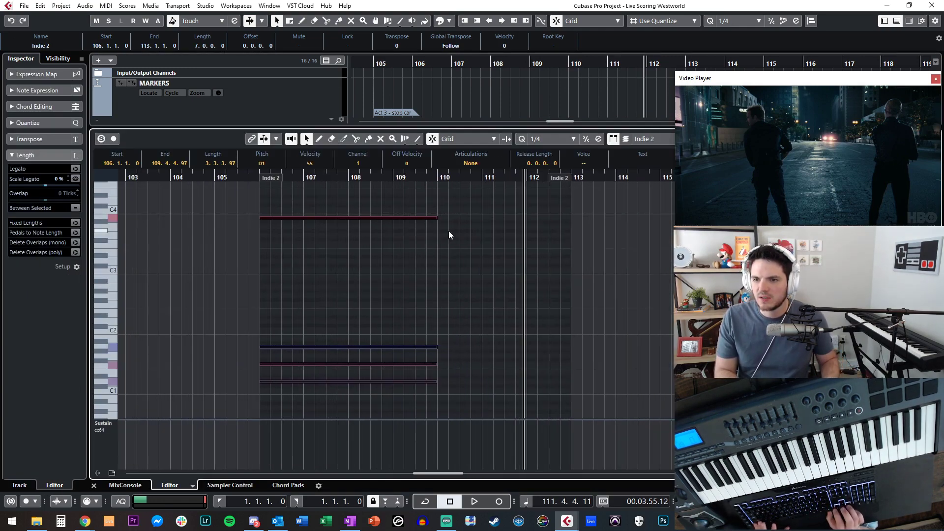
pyautogui.press('Return')
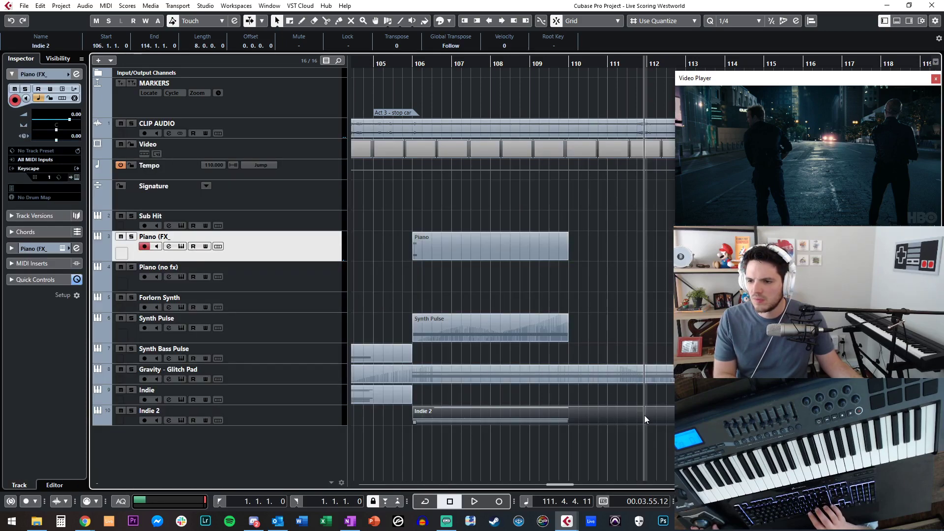
# Lengthen the Indie 2 notes to the end of the event at bar 114
pyautogui.press('Return')
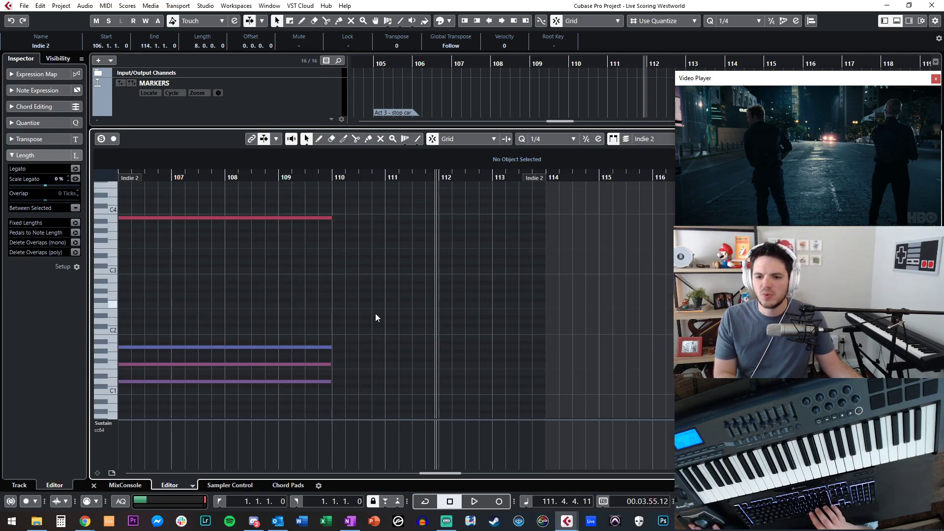
pyautogui.moveTo(361, 401); pyautogui.dragTo(541, 220)
pyautogui.press('Return')
# Lengthen the Gravity - Glitch Pad notes to end at bar 114
pyautogui.doubleClick(661, 376)
pyautogui.moveTo(456, 348); pyautogui.dragTo(370, 244)
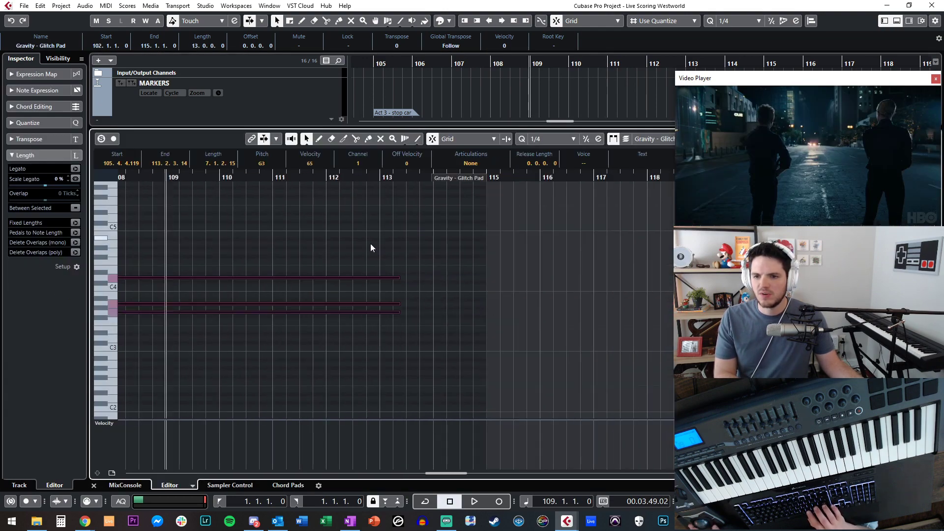
pyautogui.moveTo(397, 278); pyautogui.dragTo(428, 281)
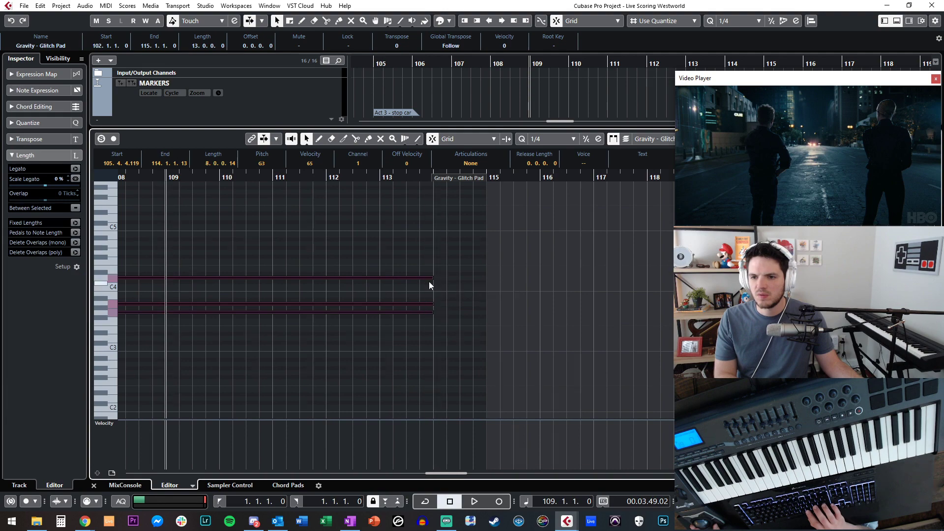
pyautogui.press('Return')
# Return to the arrangement and play the Act 3 passage from bar 106
pyautogui.press('ctrl+KP_Subtract')
pyautogui.press('ctrl+KP_Subtract')
pyautogui.press('ctrl+KP_Subtract')
pyautogui.click(509, 287)
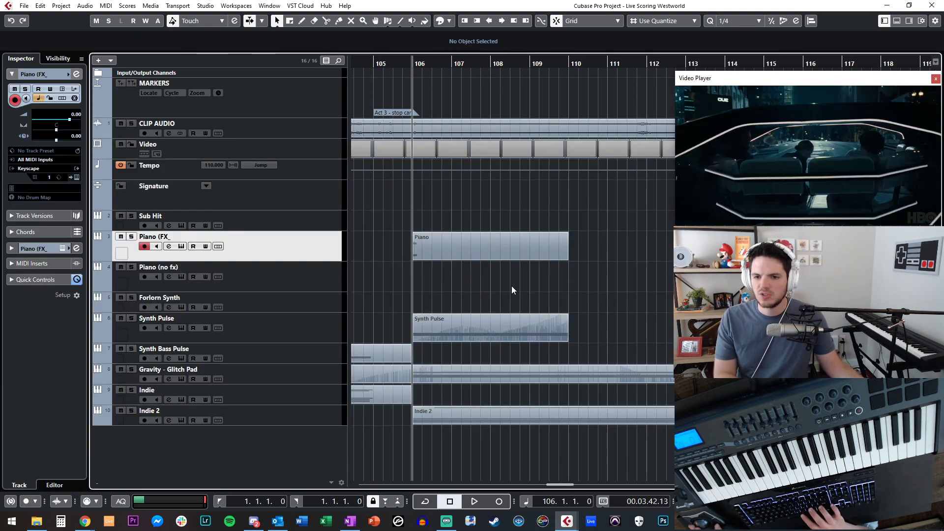
pyautogui.press('space')
# Duplicate the four-bar Synth Pulse and Piano events at bar 106 to bar 110 and stop playback
pyautogui.doubleClick(448, 332)
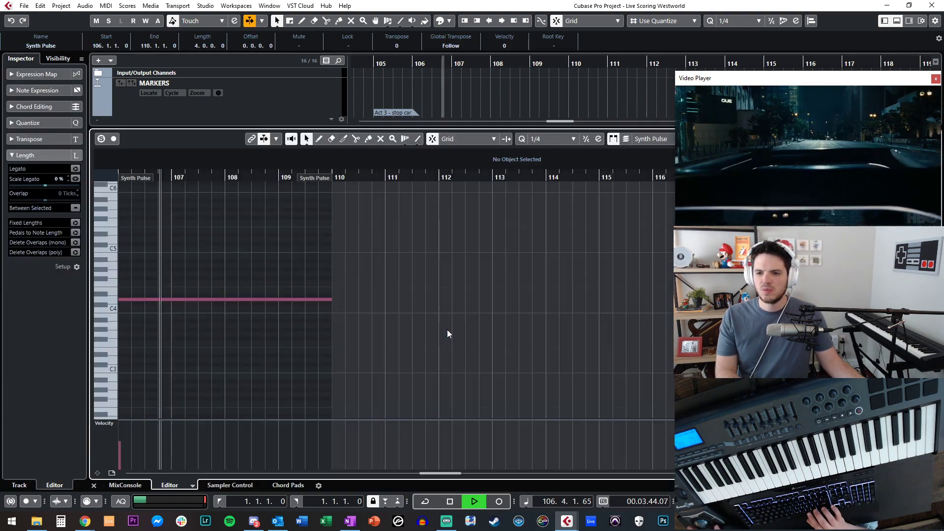
pyautogui.press('Return')
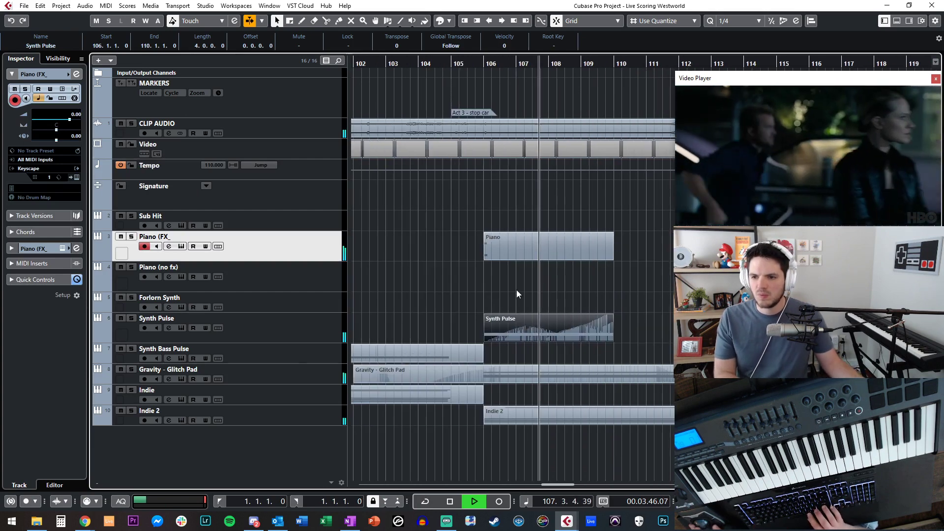
pyautogui.hotkey('ctrl', 'd')
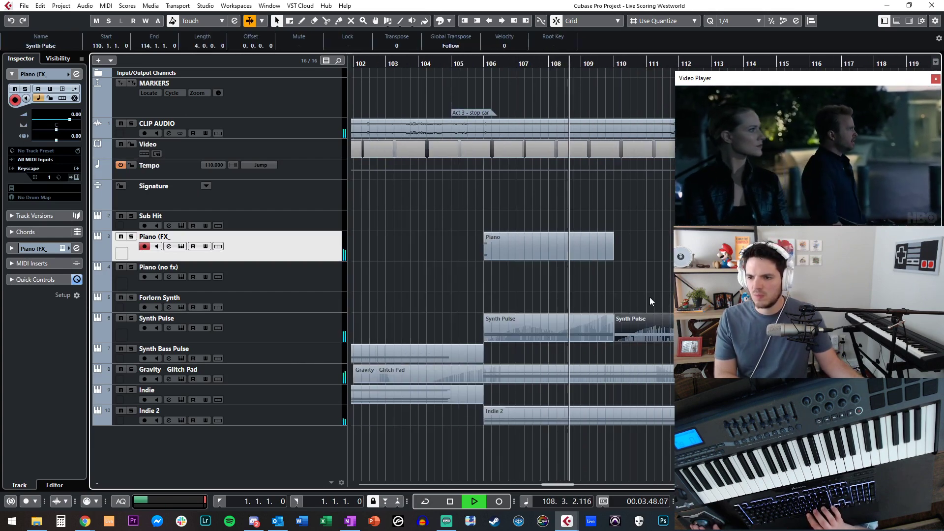
pyautogui.moveTo(551, 256); pyautogui.dragTo(649, 253)
pyautogui.press('g')
pyautogui.press('g')
pyautogui.press('space')
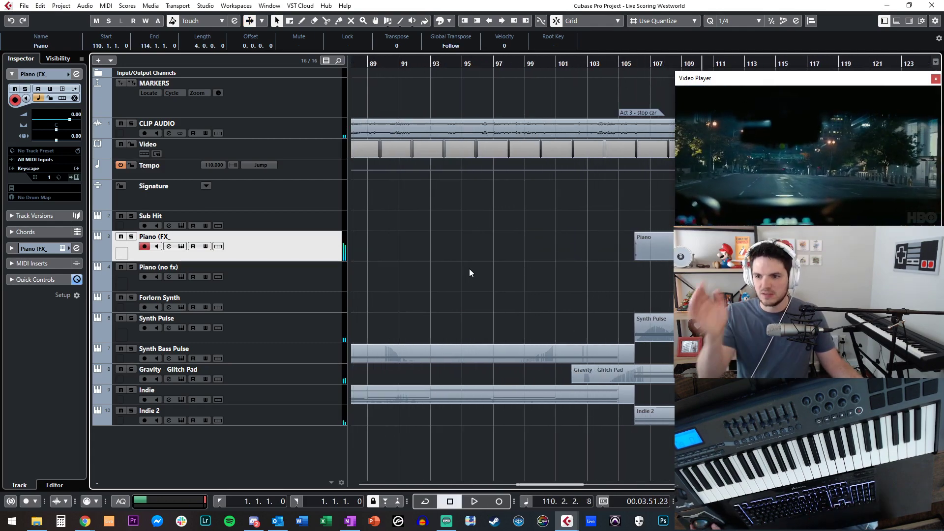
# Copy the two-bar Sub Hit event at bar 32
pyautogui.hotkey('shift', 'g')
pyautogui.press('g')
pyautogui.hscroll(-10, 469, 269)
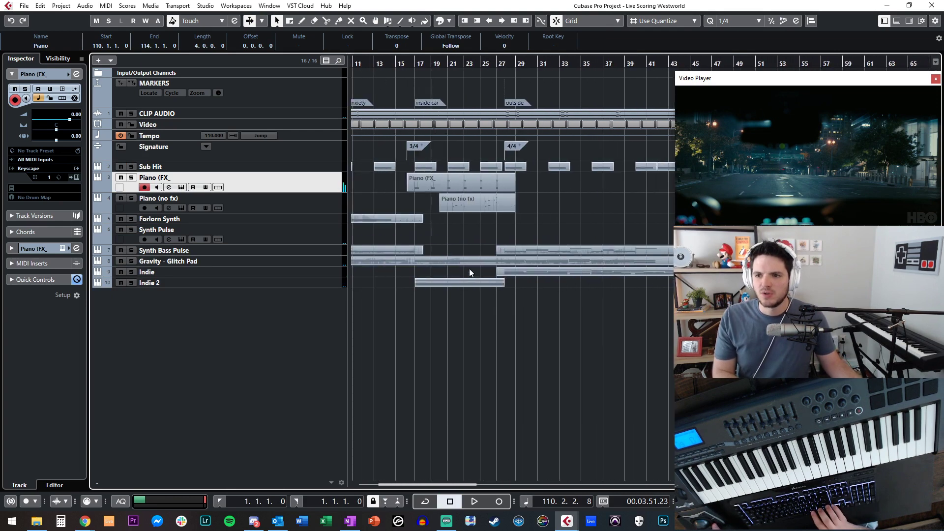
pyautogui.click(560, 165)
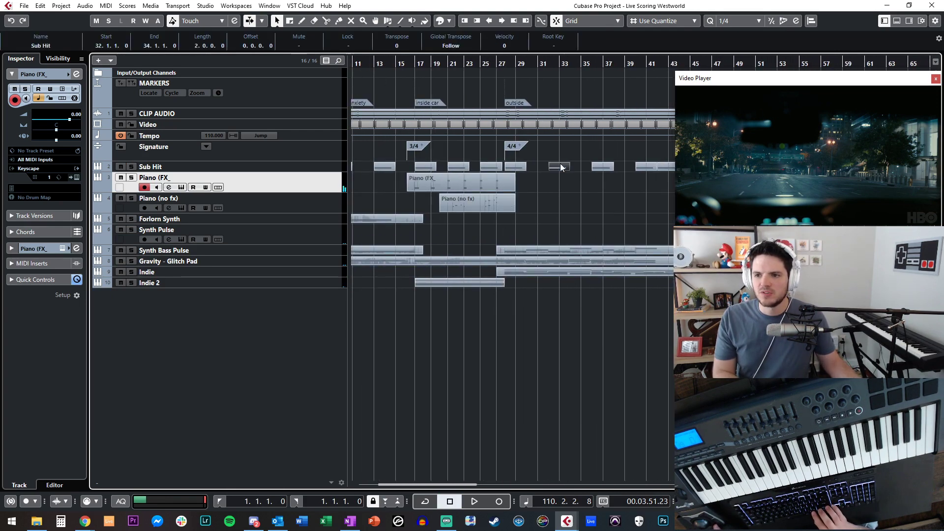
pyautogui.click(323, 167)
# Rename the first piano track Piano (FX) and move the playhead to about bar 106
pyautogui.hscroll(5, 417, 177)
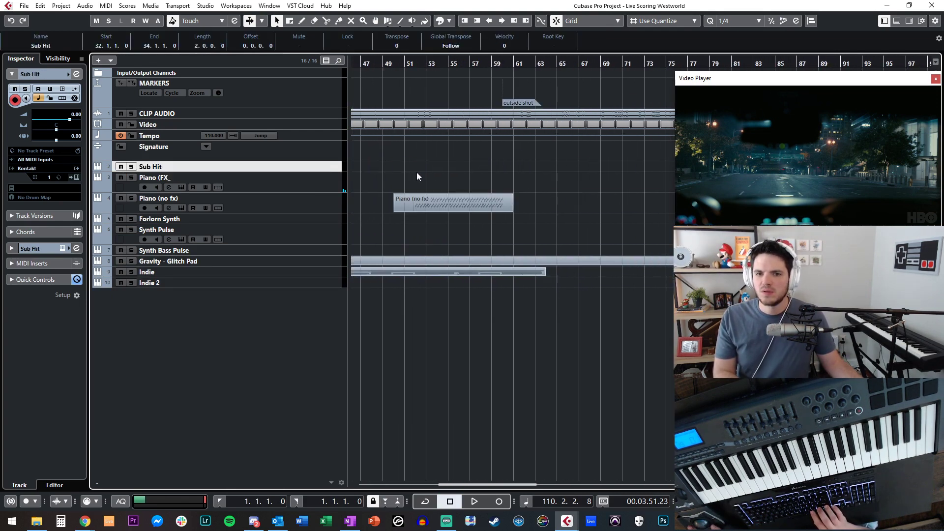
pyautogui.click(214, 178)
pyautogui.hscroll(6, 408, 246)
pyautogui.click(549, 64)
pyautogui.press('h')
pyautogui.hotkey('shift', 'h')
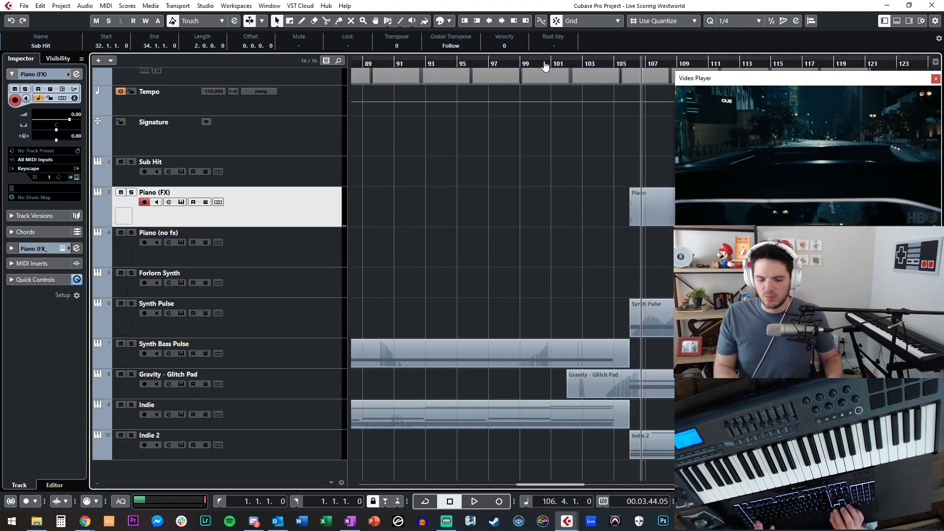
pyautogui.press('h')
pyautogui.press('h')
# Try to paste the Sub Hit event at bar 106 on the Piano (FX) track
pyautogui.press('b')
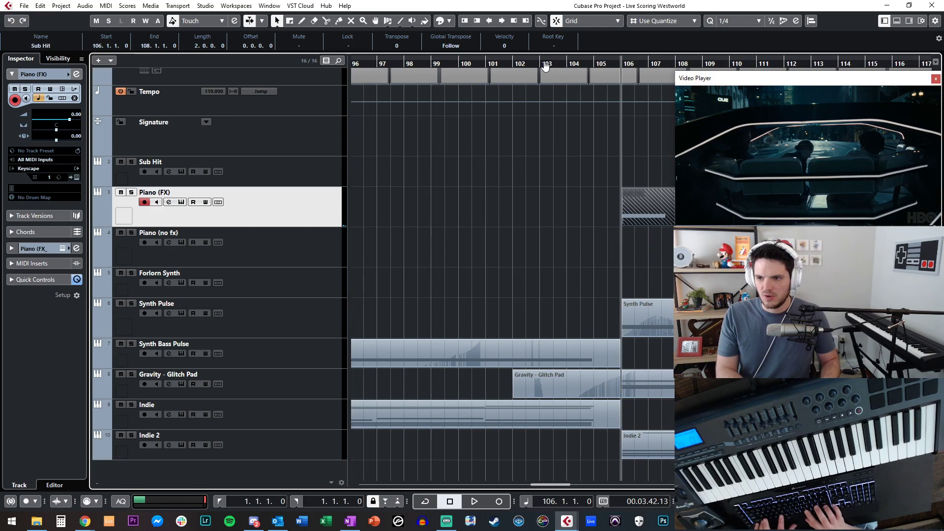
pyautogui.click(565, 186)
pyautogui.hscroll(2, 565, 185)
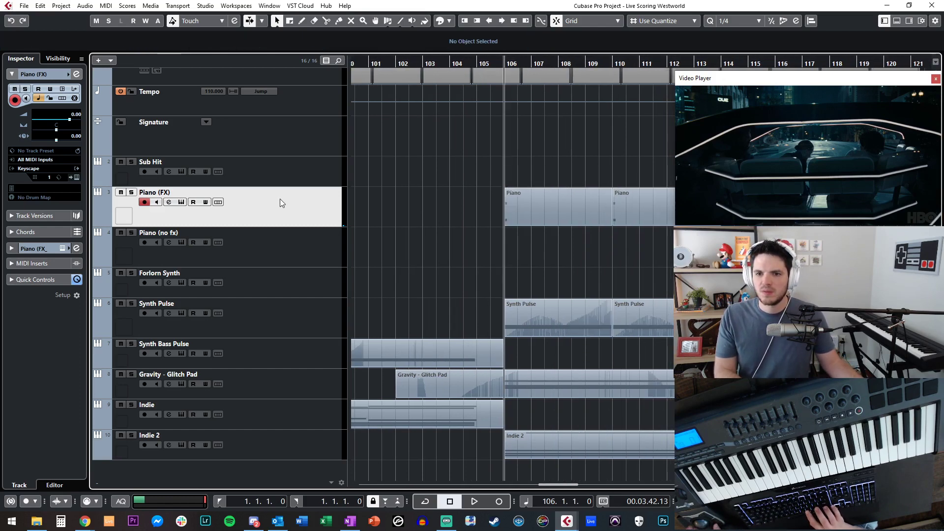
# Paste the Sub Hit event at bar 106 on the Sub Hit track and duplicate it to bar 110
pyautogui.click(298, 167)
pyautogui.hotkey('ctrl', 'v')
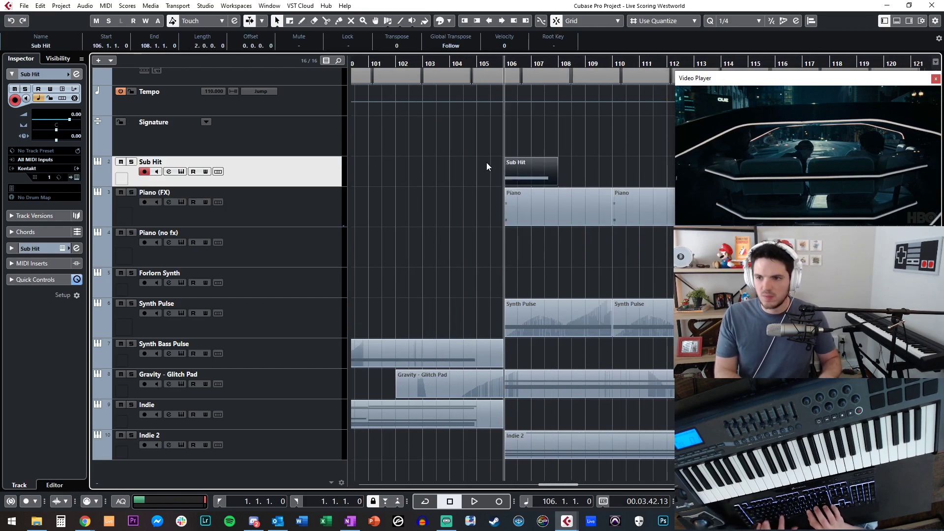
pyautogui.hscroll(3, 486, 167)
pyautogui.moveTo(486, 166); pyautogui.dragTo(465, 166)
# Play the Act 3 passage with the added Sub Hits to about bar 114 and stop
pyautogui.press('space')
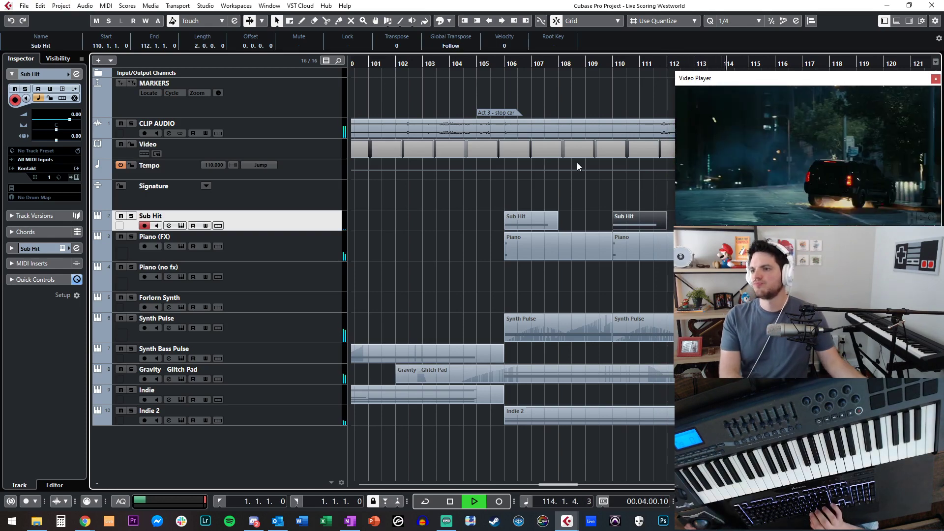
pyautogui.hscroll(3, 608, 274)
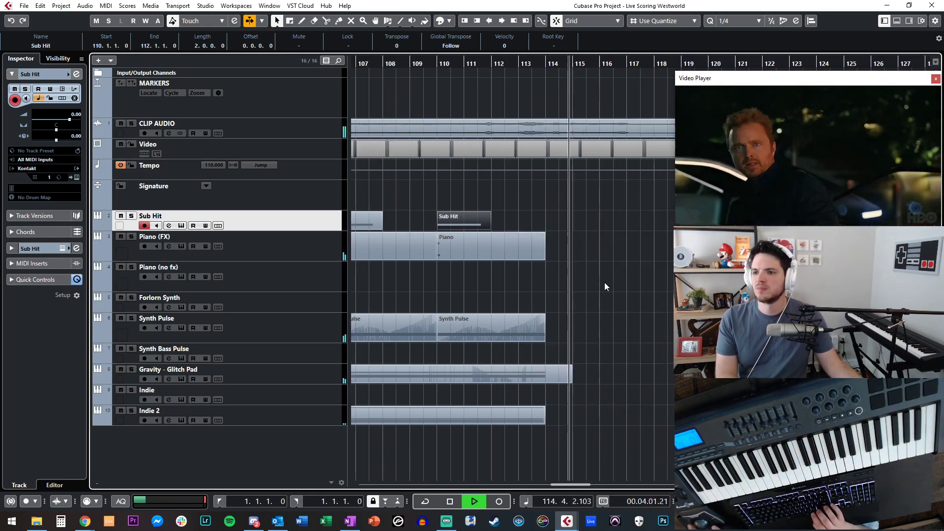
pyautogui.click(561, 276)
pyautogui.press('space')
# Play from bar 112 and stop at the cut to the car, at about beat 2 of bar 113
pyautogui.click(494, 65)
pyautogui.press('h')
pyautogui.press('h')
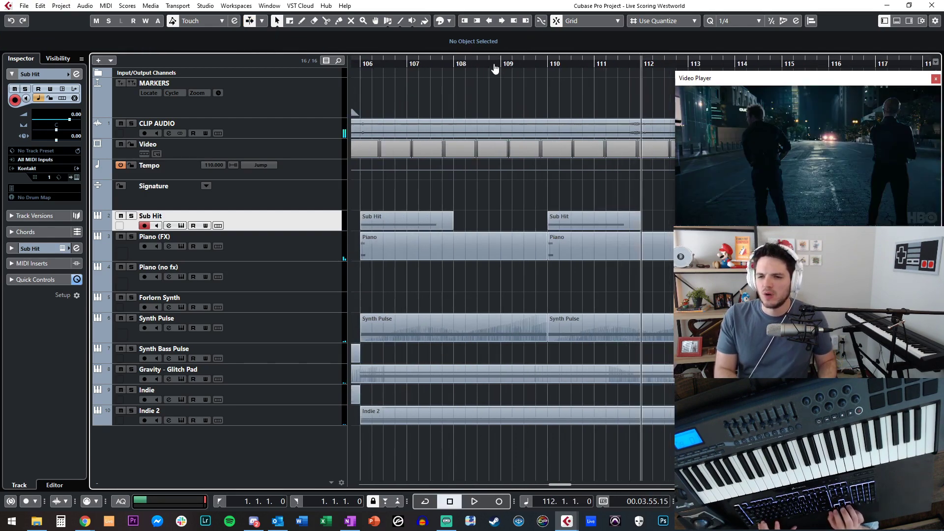
pyautogui.hotkey('shift', 'h')
pyautogui.press('h')
pyautogui.press('space')
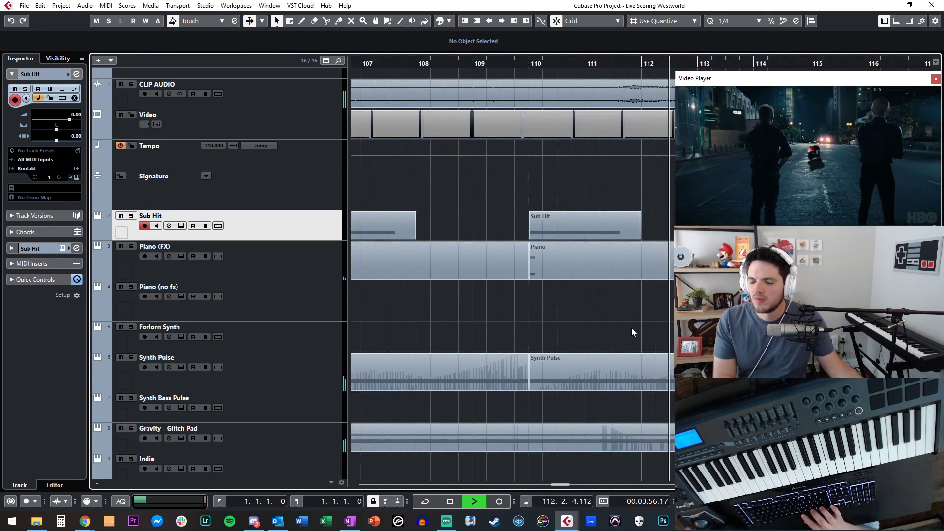
pyautogui.press('space')
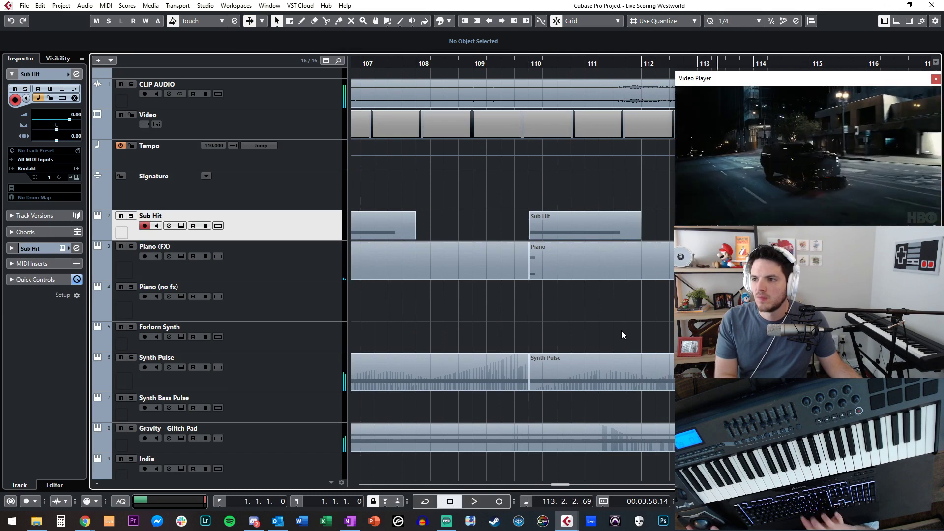
# Shorten the Gravity - Glitch Pad notes to end at the playhead, about beat 2 of bar 113
pyautogui.scroll(-2, 622, 330)
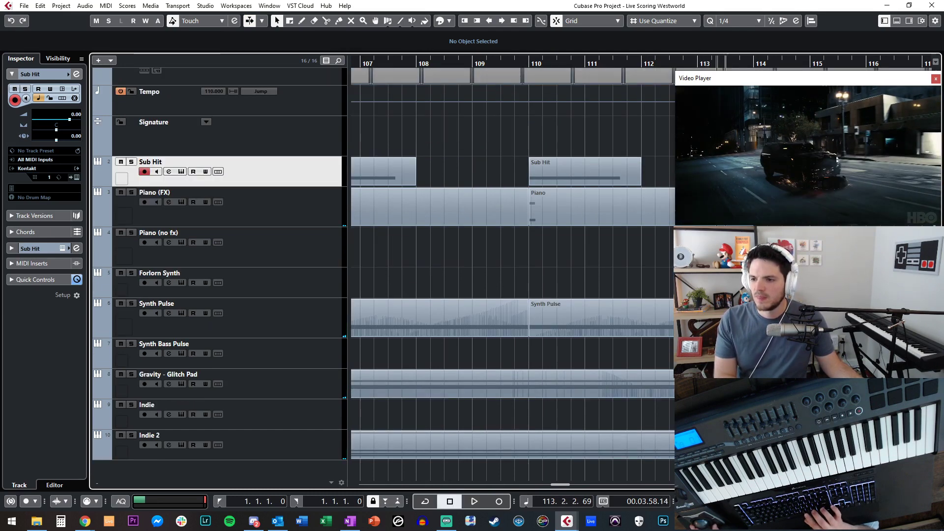
pyautogui.doubleClick(492, 384)
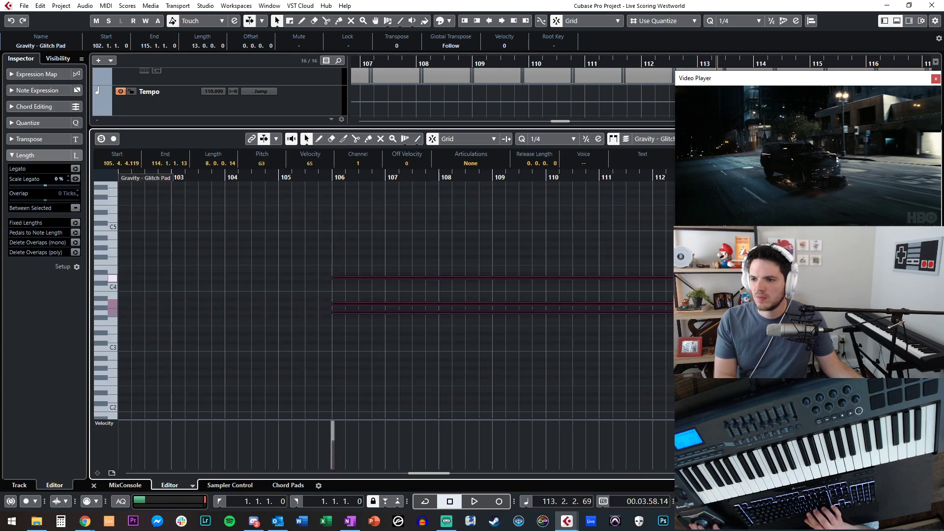
pyautogui.press('Return')
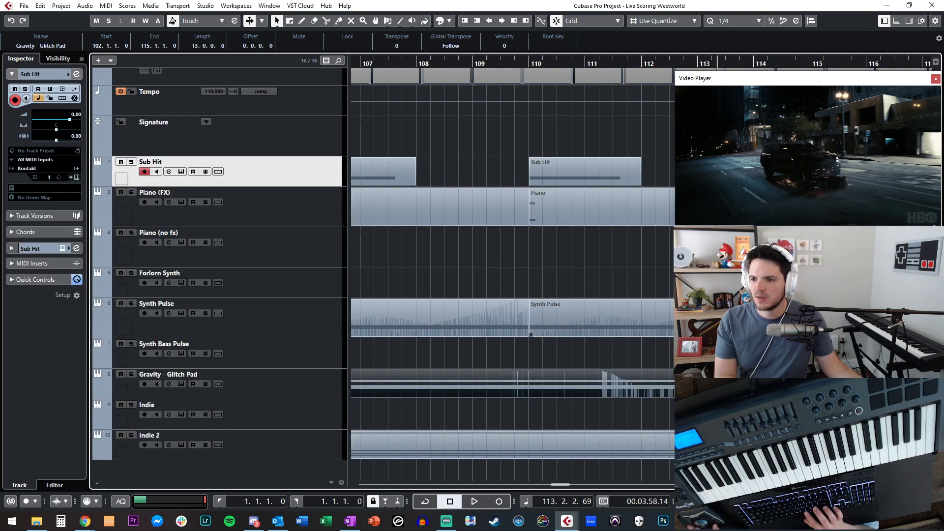
# Glue the Synth Pulse events into one from bar 106 to 114 and shorten the last note to end at the playhead
pyautogui.doubleClick(657, 317)
pyautogui.press('Return')
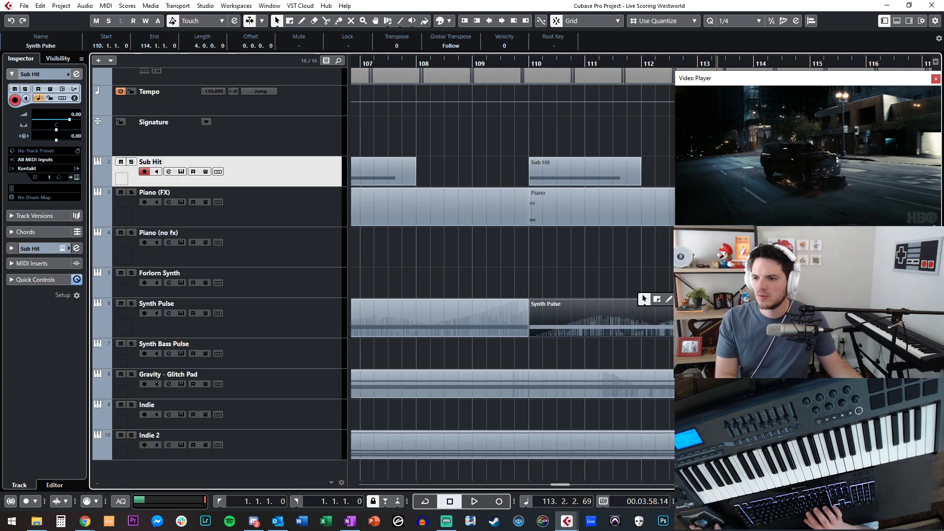
pyautogui.press('4')
pyautogui.click(524, 310)
pyautogui.doubleClick(522, 313)
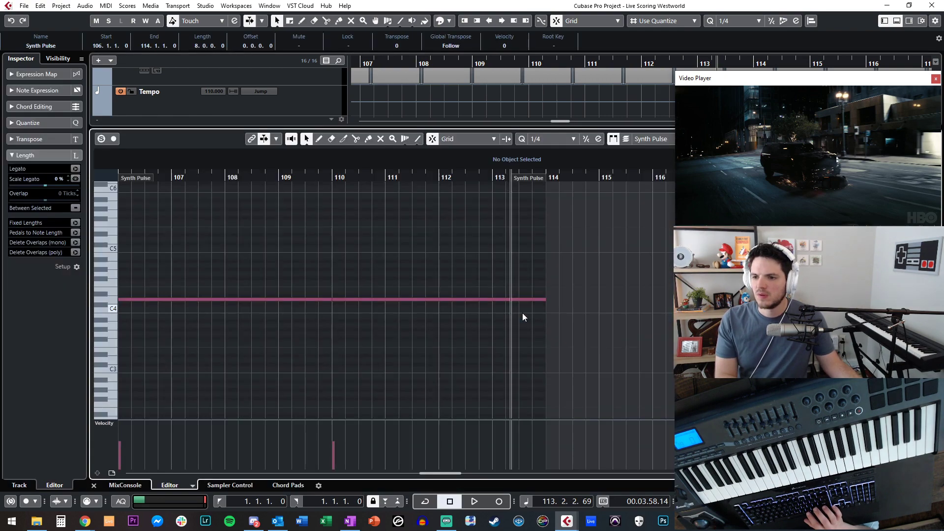
pyautogui.moveTo(545, 300); pyautogui.dragTo(512, 306)
pyautogui.press('Return')
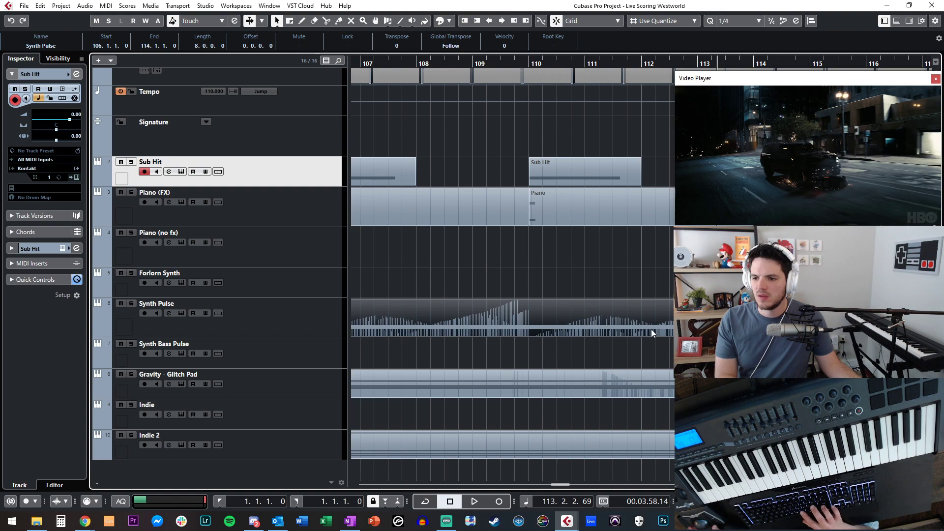
# Shorten all the Indie 2 notes to end at the playhead, about beat 2 of bar 113
pyautogui.doubleClick(588, 445)
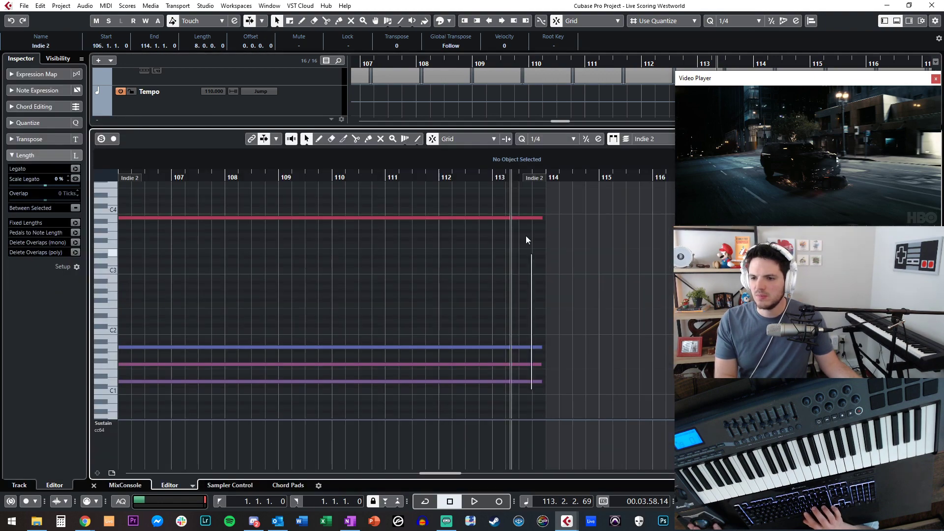
pyautogui.moveTo(513, 221); pyautogui.dragTo(506, 222)
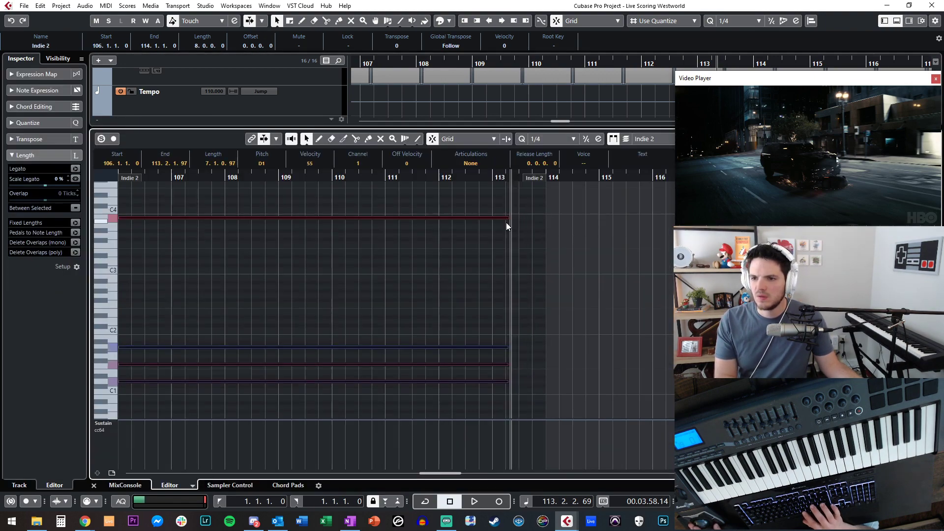
pyautogui.press('Return')
# Play the shortened passage against the video through the explosion and stop at about bar 115
pyautogui.press('space')
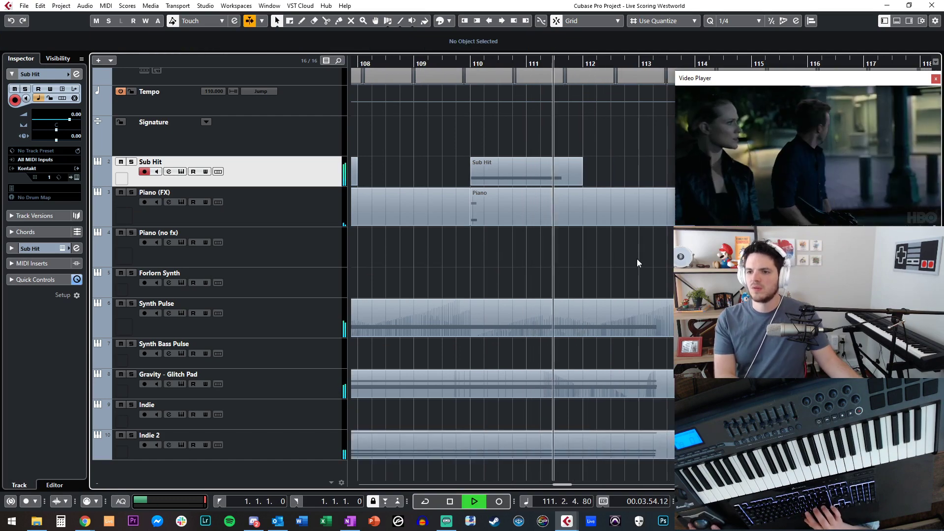
pyautogui.click(562, 263)
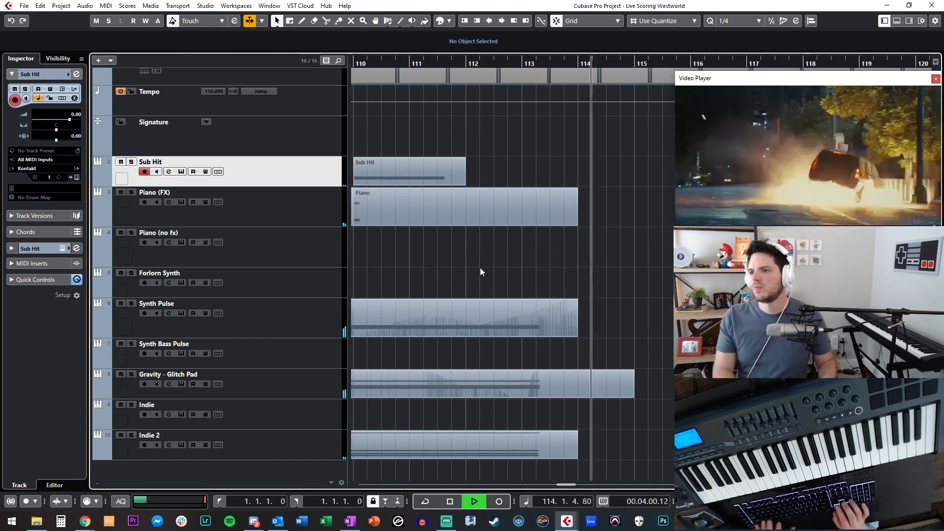
pyautogui.press('g')
pyautogui.press('g')
pyautogui.press('g')
pyautogui.hotkey('shift', 'g')
pyautogui.hotkey('shift', 'g')
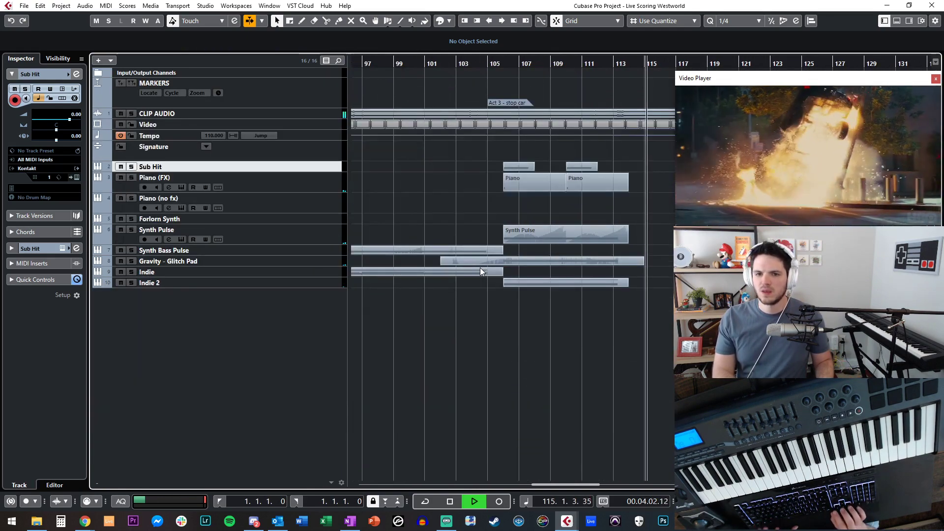
pyautogui.press('space')
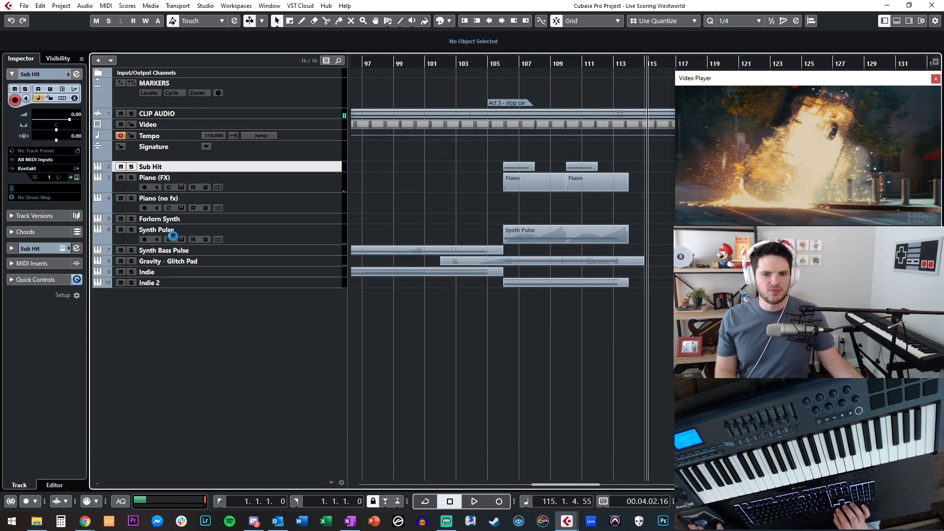
# Open the MixConsole, try adding a VCA fader to the selected Sub Hit channel, and undo it
pyautogui.press('F3')
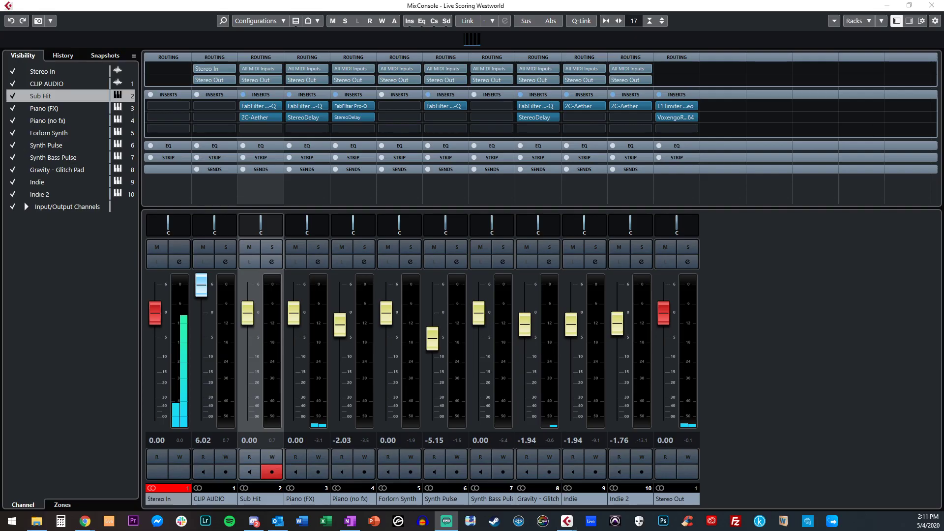
pyautogui.rightClick(808, 277)
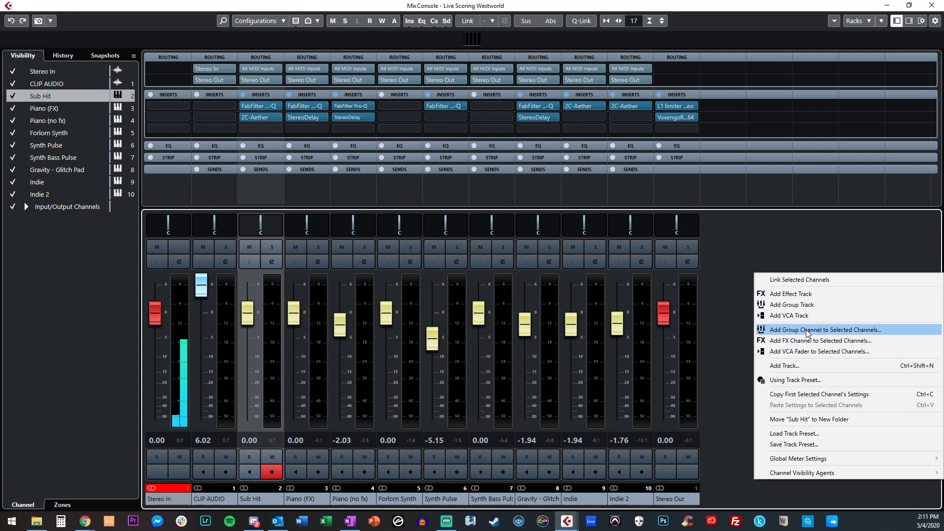
pyautogui.click(796, 351)
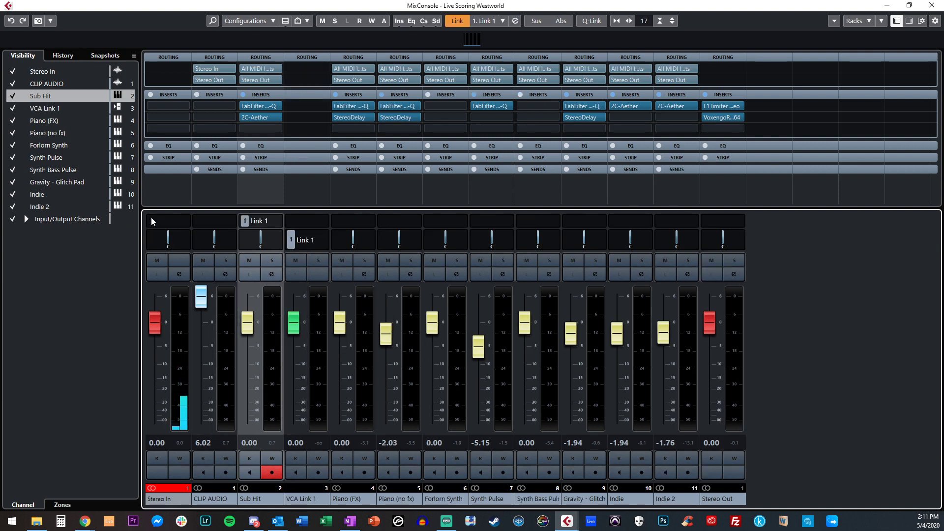
pyautogui.click(278, 222)
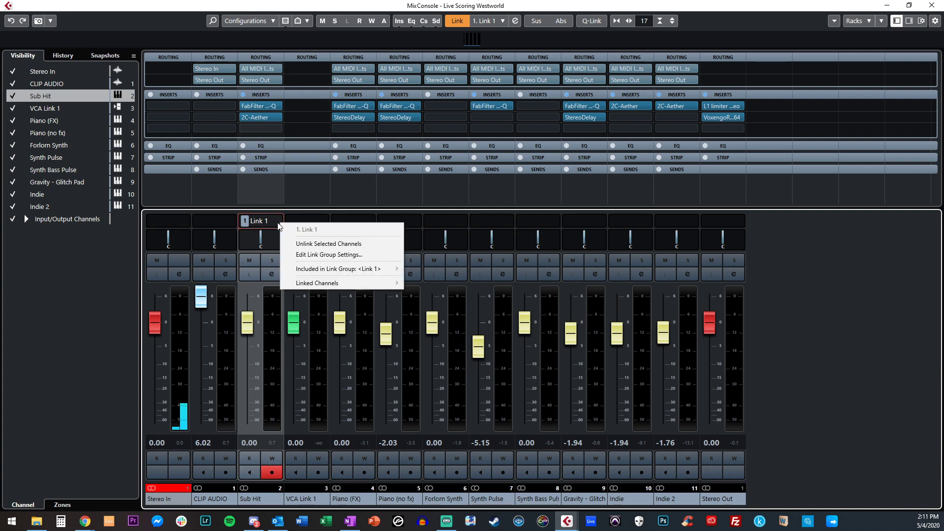
pyautogui.press('Escape')
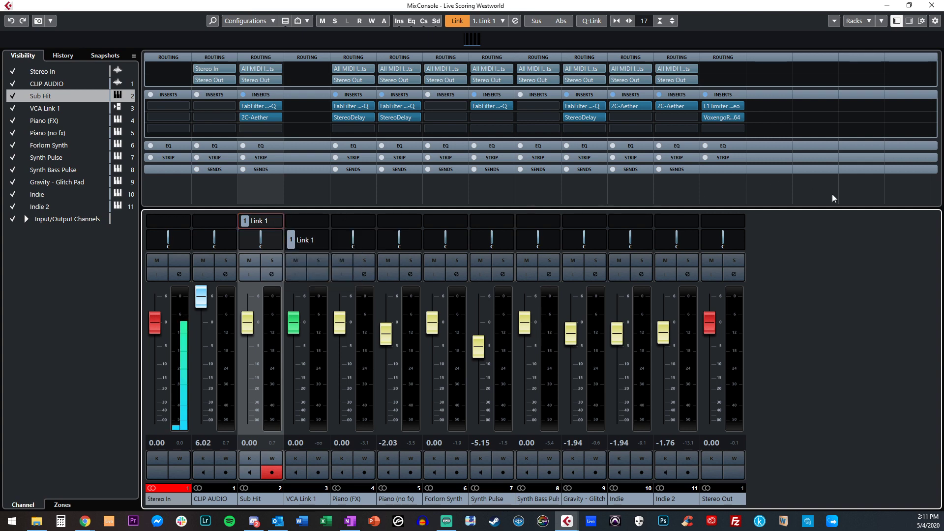
pyautogui.hotkey('ctrl', 'z')
# Add a stereo group channel named MUSIC to the selected Sub Hit channel, with its output going to Stereo Out
pyautogui.rightClick(885, 251)
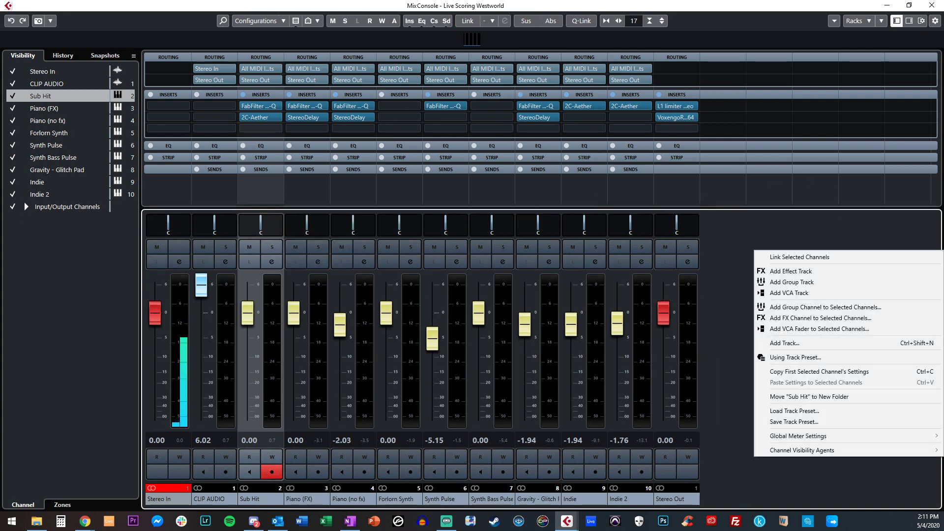
pyautogui.click(814, 308)
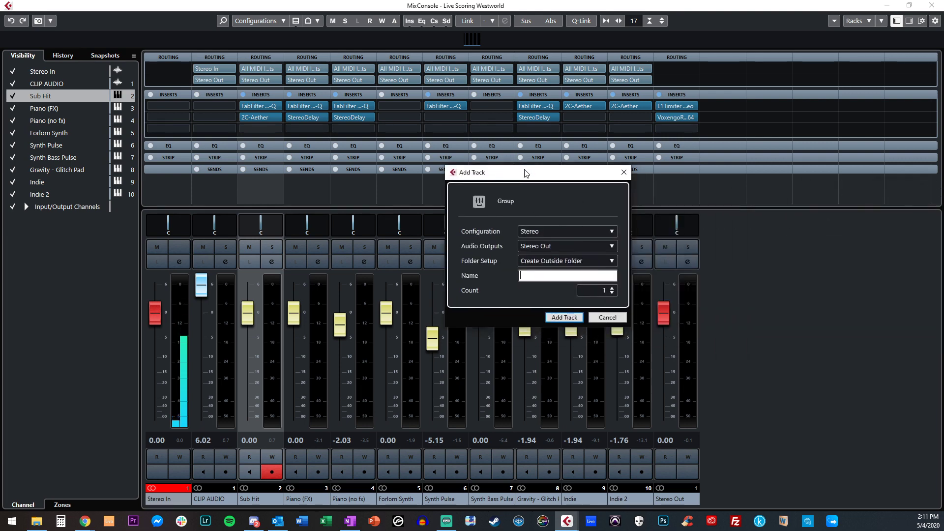
pyautogui.write('MUSIC')
pyautogui.press('Return')
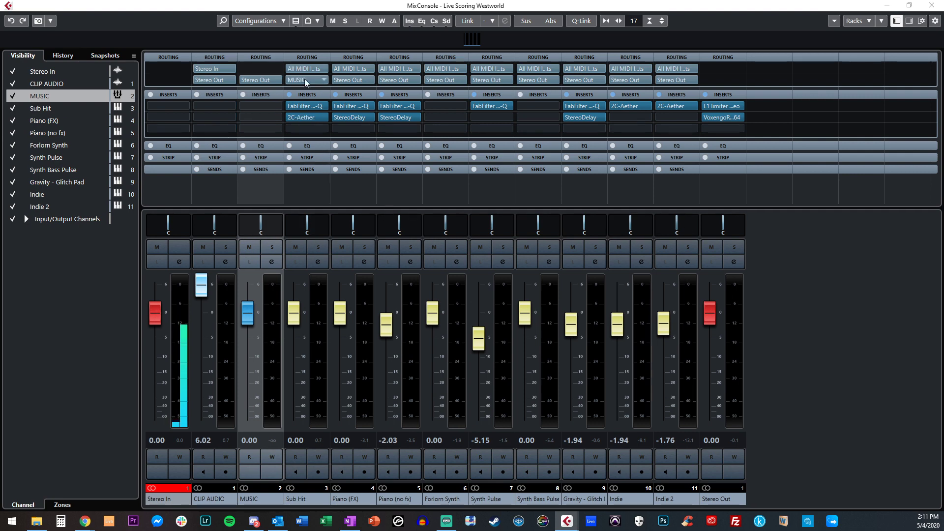
pyautogui.click(601, 372)
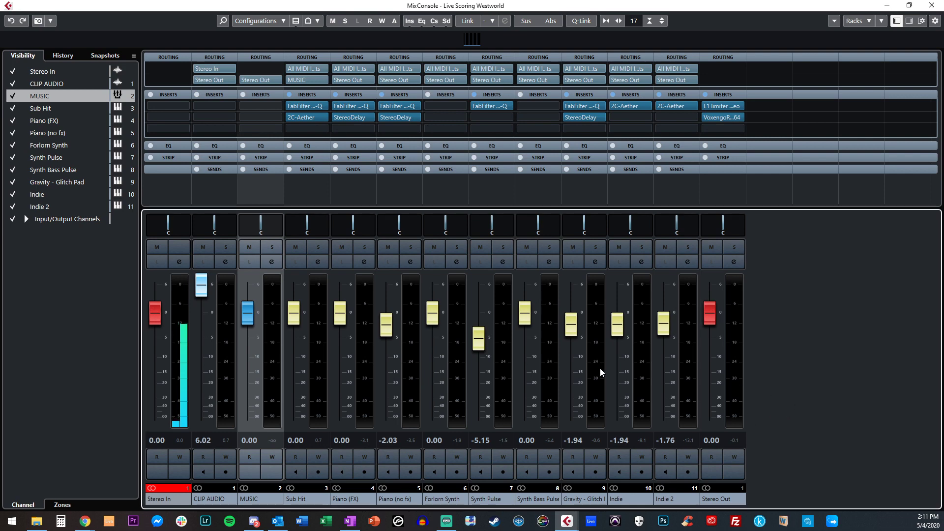
pyautogui.click(690, 442)
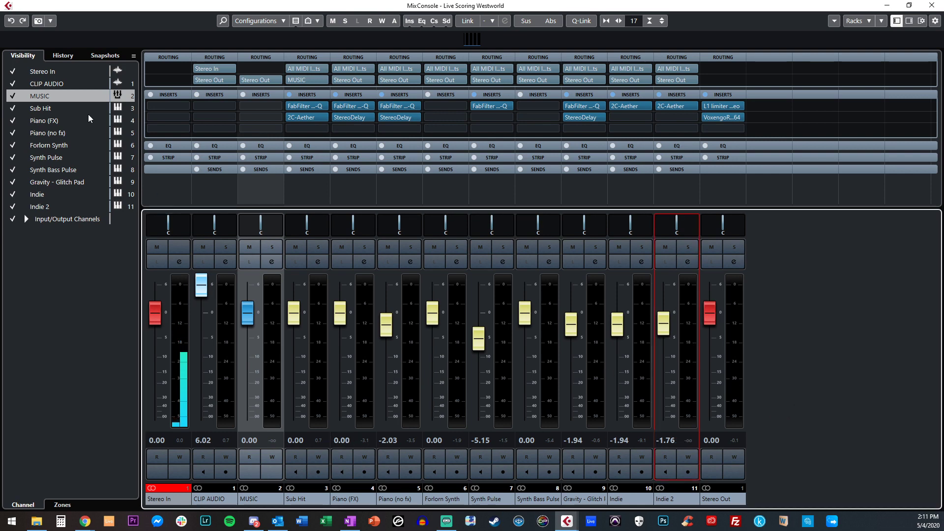
# Select the channels from MUSIC through Indie 2 and route all the instrument outputs to the MUSIC group, using Q-Link temporarily
pyautogui.click(45, 204)
pyautogui.keyDown('shift'); pyautogui.click(59, 96); pyautogui.keyUp('shift')
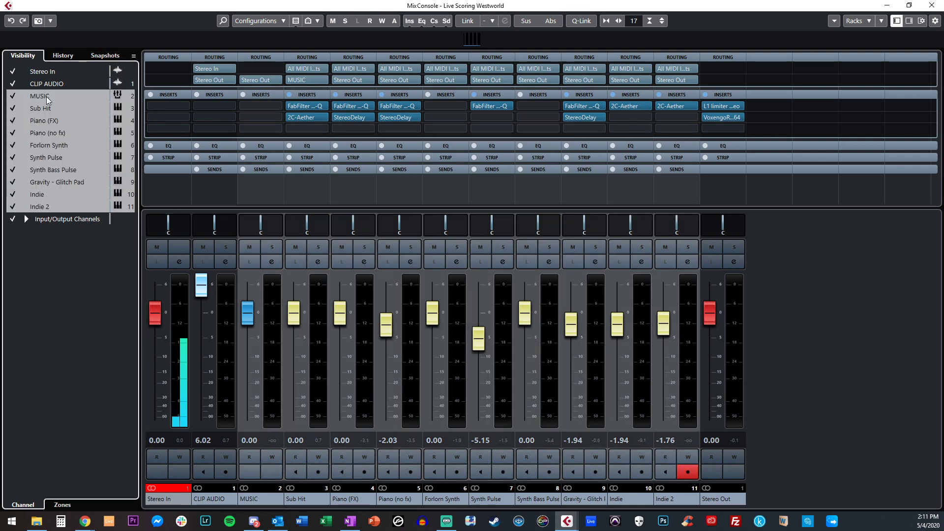
pyautogui.click(581, 21)
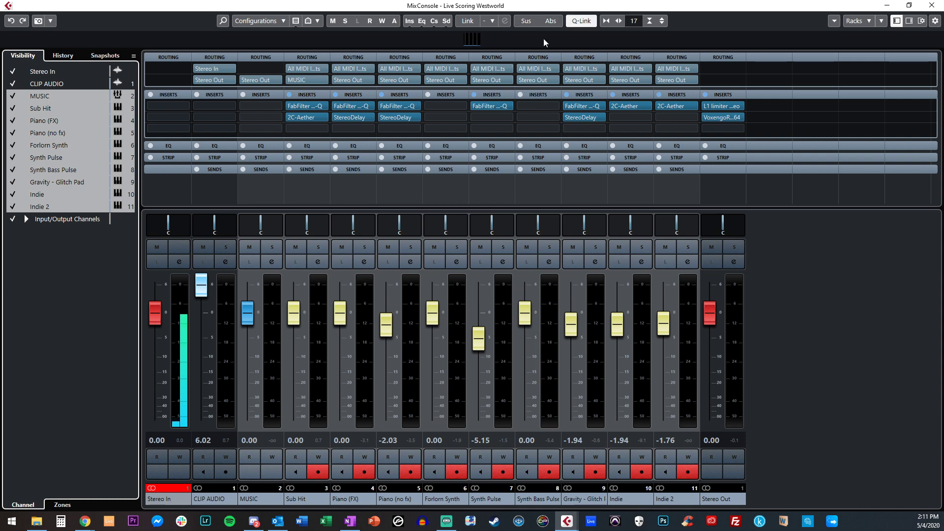
pyautogui.click(369, 80)
pyautogui.click(385, 144)
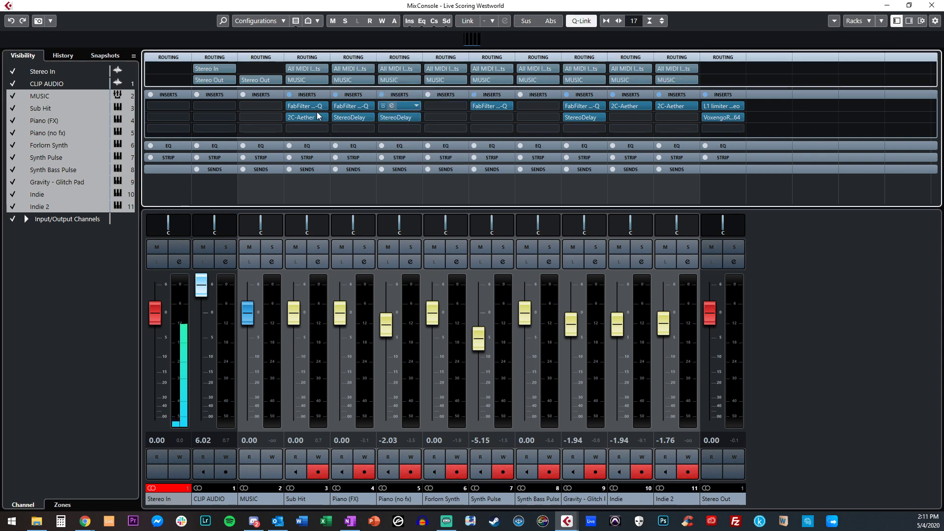
pyautogui.click(582, 22)
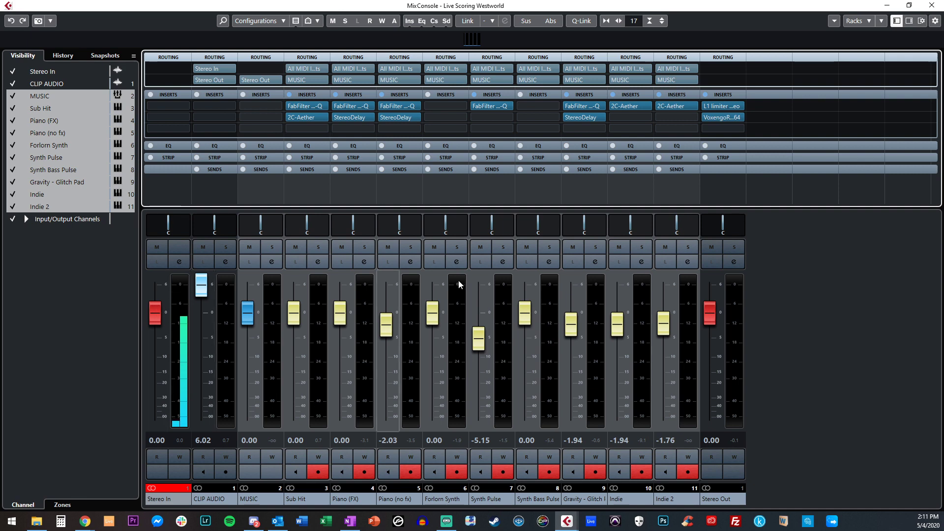
# Balance the MUSIC group level against the clip audio, lowering its fader to about -10.8 dB, and return to the project window
pyautogui.click(874, 265)
pyautogui.moveTo(248, 313); pyautogui.dragTo(258, 355)
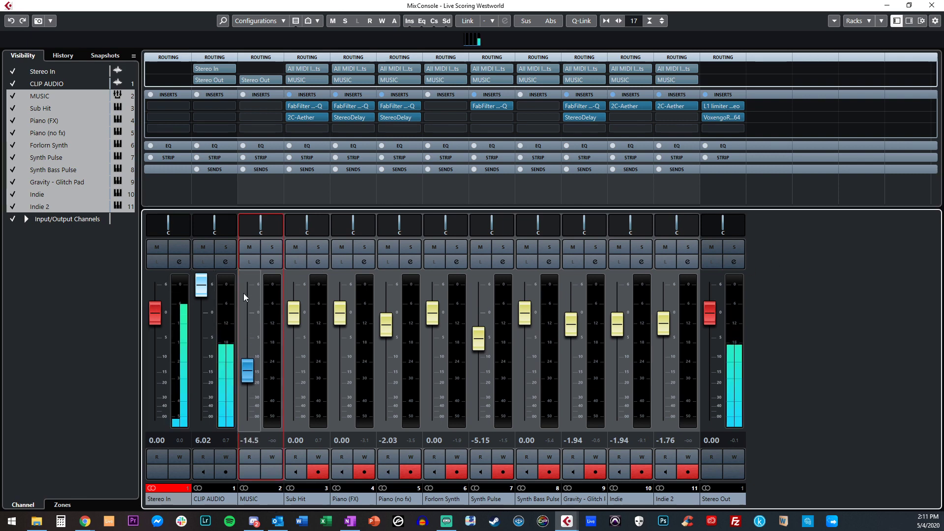
pyautogui.moveTo(244, 371); pyautogui.dragTo(248, 350)
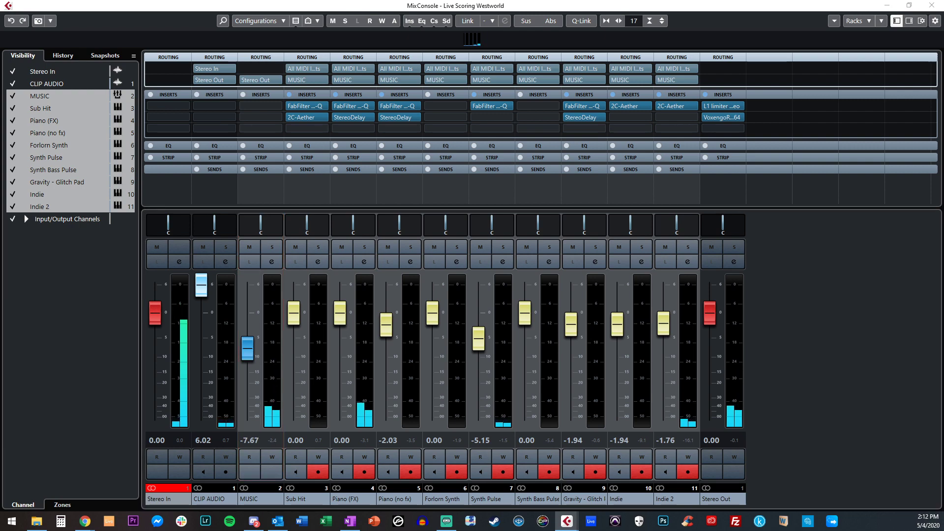
pyautogui.press('F3')
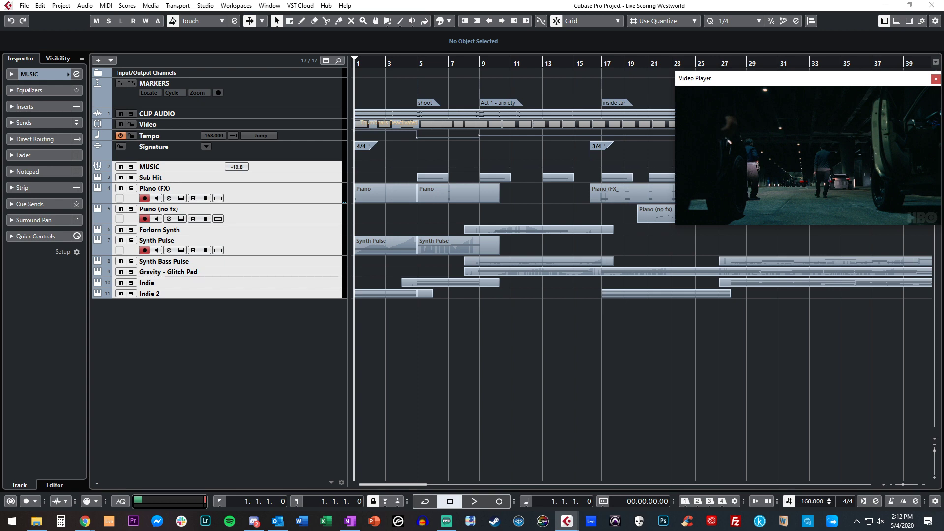
pyautogui.click(502, 296)
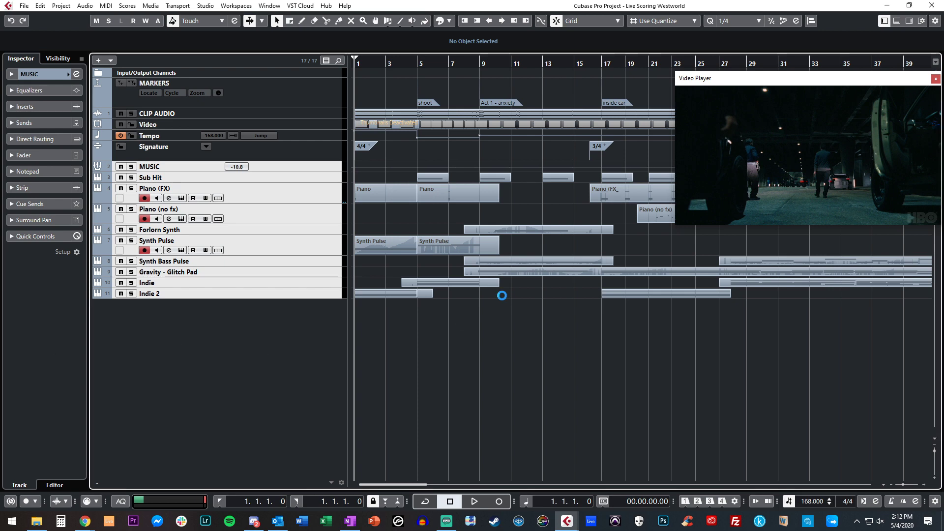